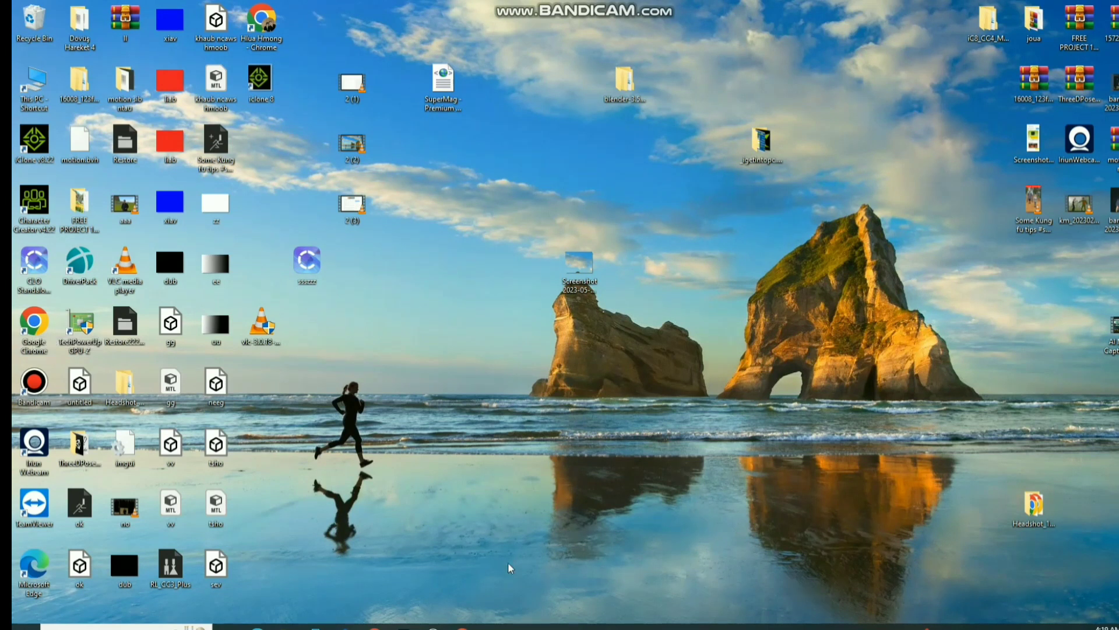
{"action": "mouse_move", "coordinate": [463, 626]}
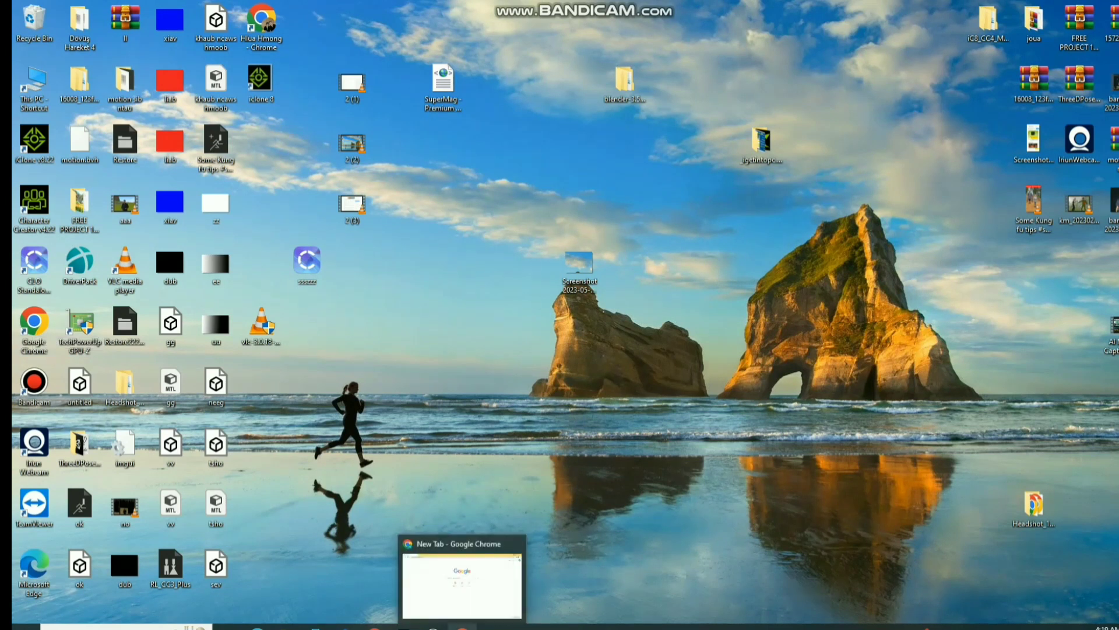
{"action": "left_click", "coordinate": [443, 575]}
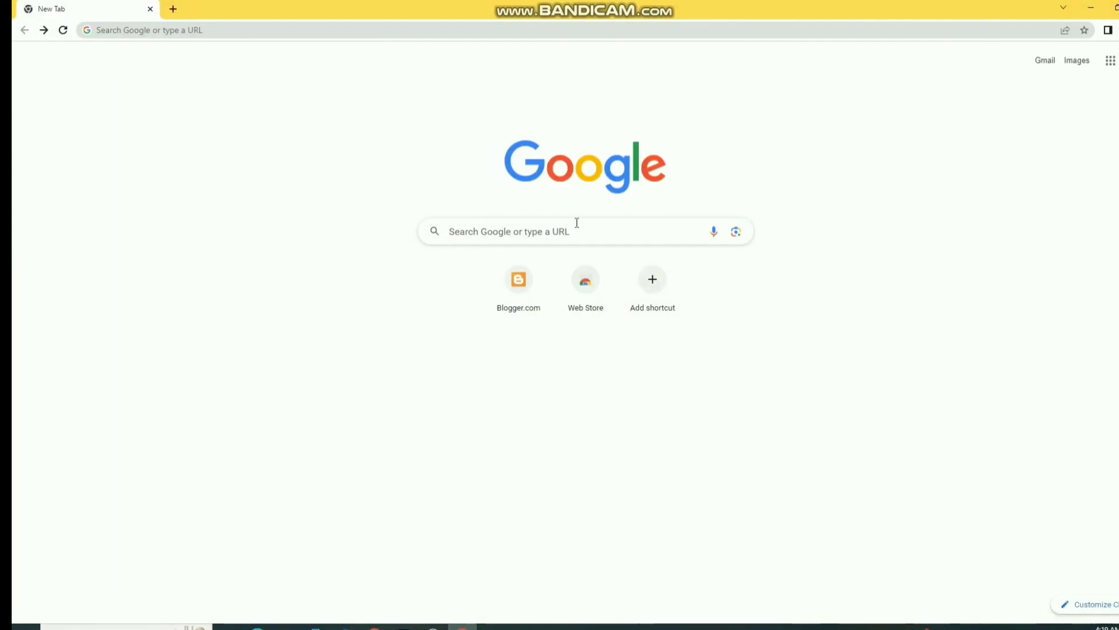
{"action": "left_click", "coordinate": [185, 30]}
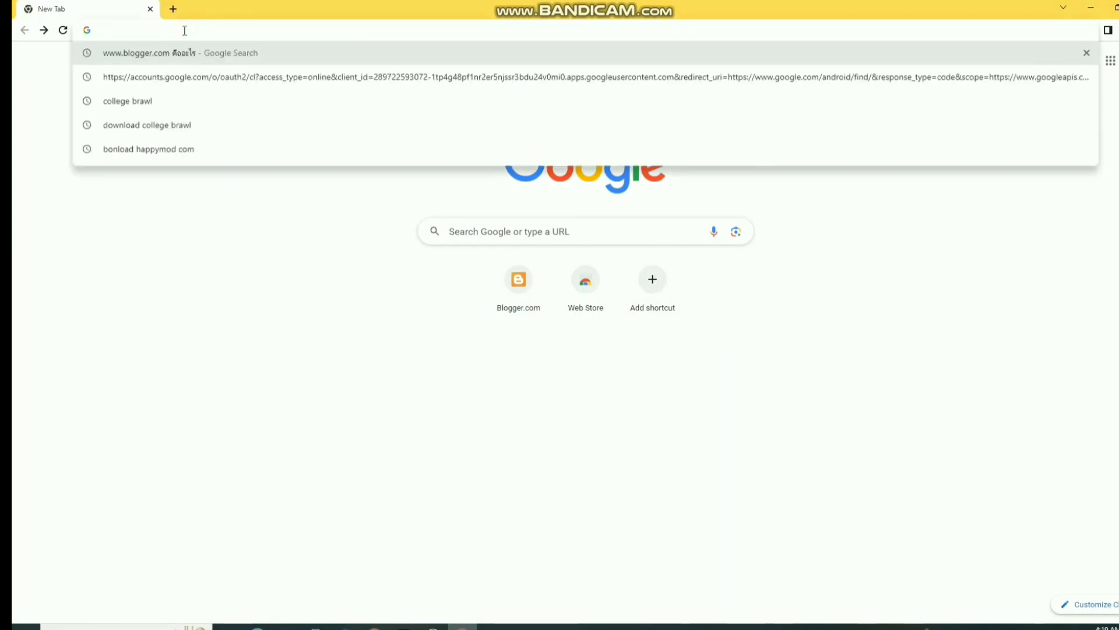
{"action": "type", "text": "www.blogger.com"}
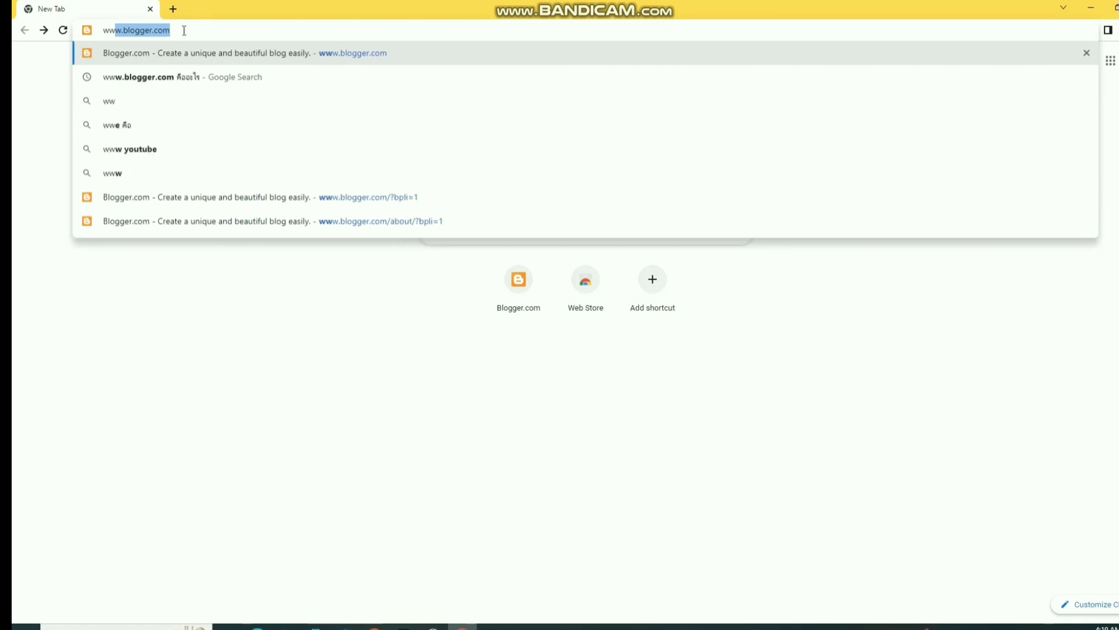
{"action": "left_click", "coordinate": [177, 29]}
{"action": "mouse_move", "coordinate": [177, 30]}
{"action": "left_mouse_down"}
{"action": "mouse_move", "coordinate": [96, 24]}
{"action": "mouse_move", "coordinate": [175, 24]}
{"action": "left_mouse_up"}
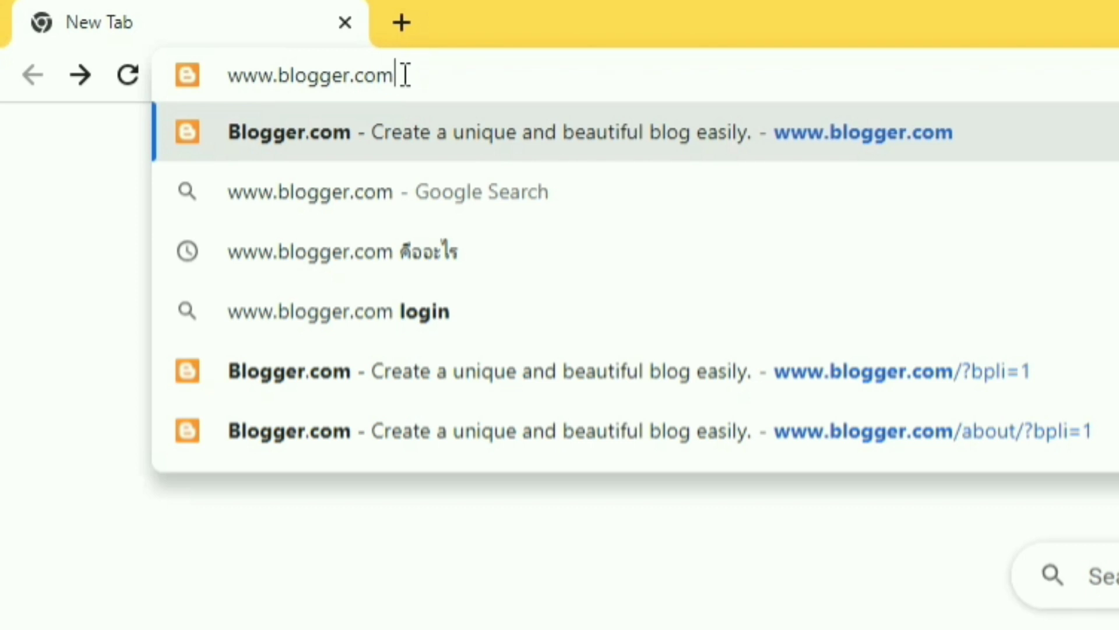
{"action": "key", "text": "Return"}
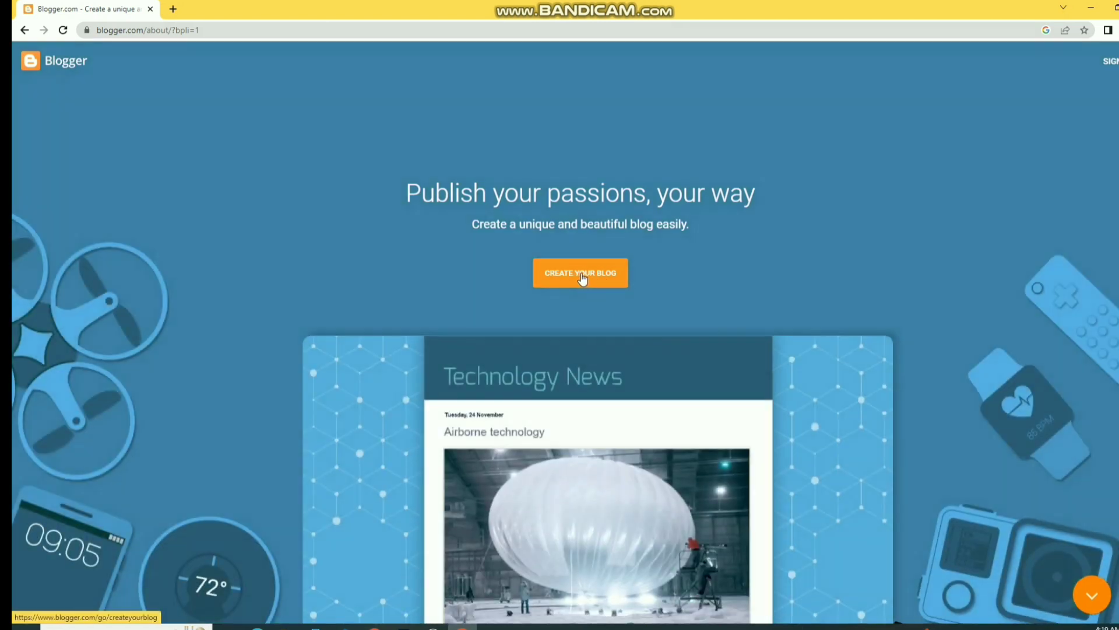
- Start creating a blog and sign in with the listed Google account
{"action": "left_click", "coordinate": [582, 277]}
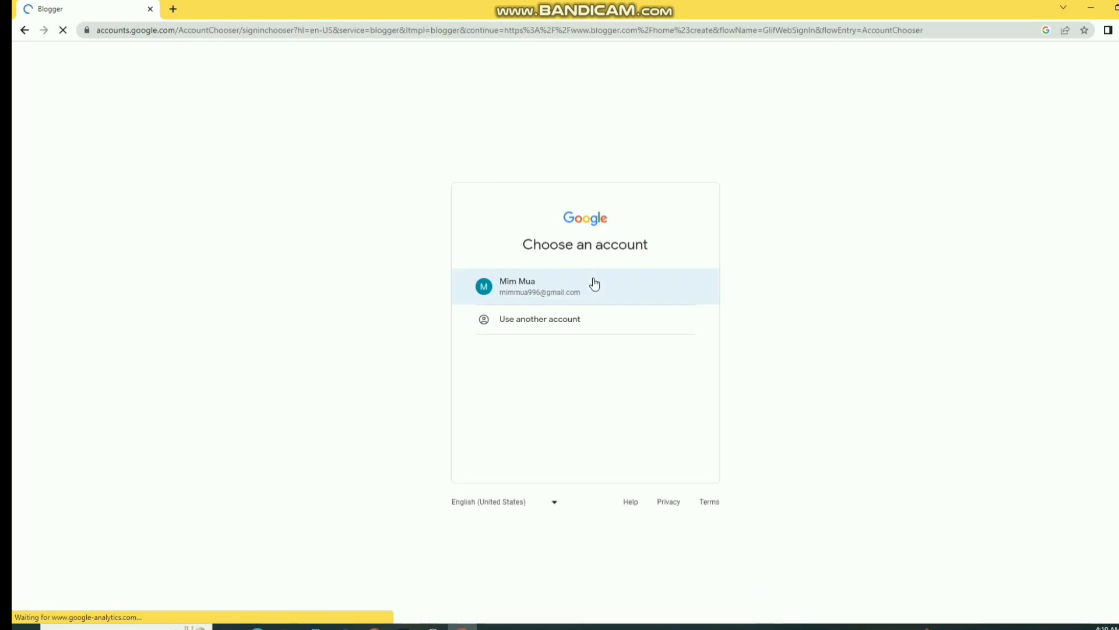
{"action": "left_click", "coordinate": [558, 293]}
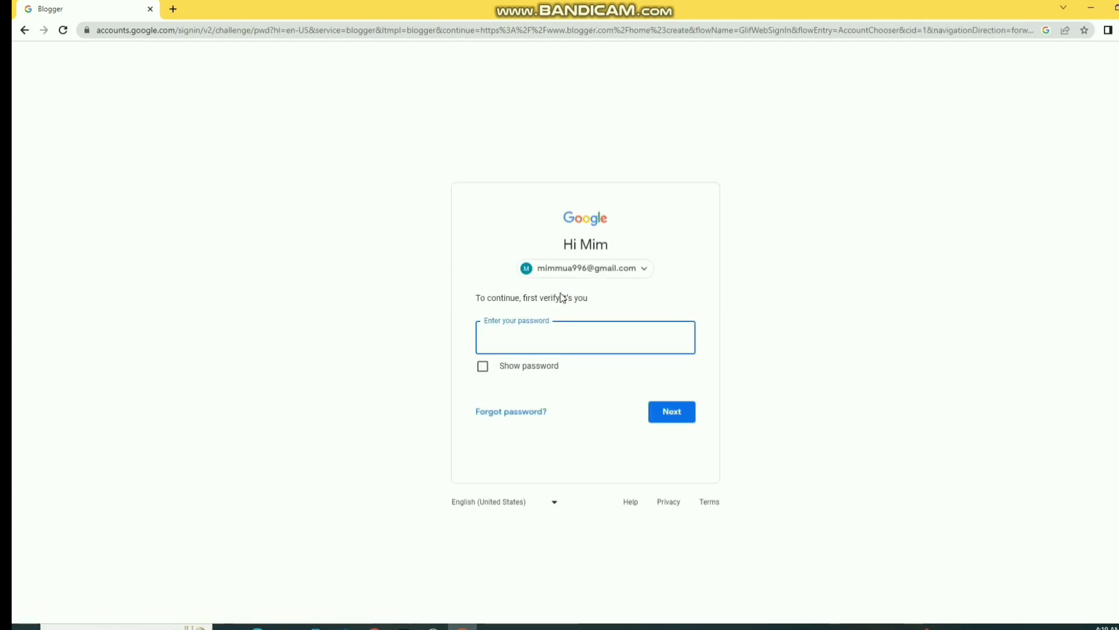
{"action": "left_click", "coordinate": [563, 334]}
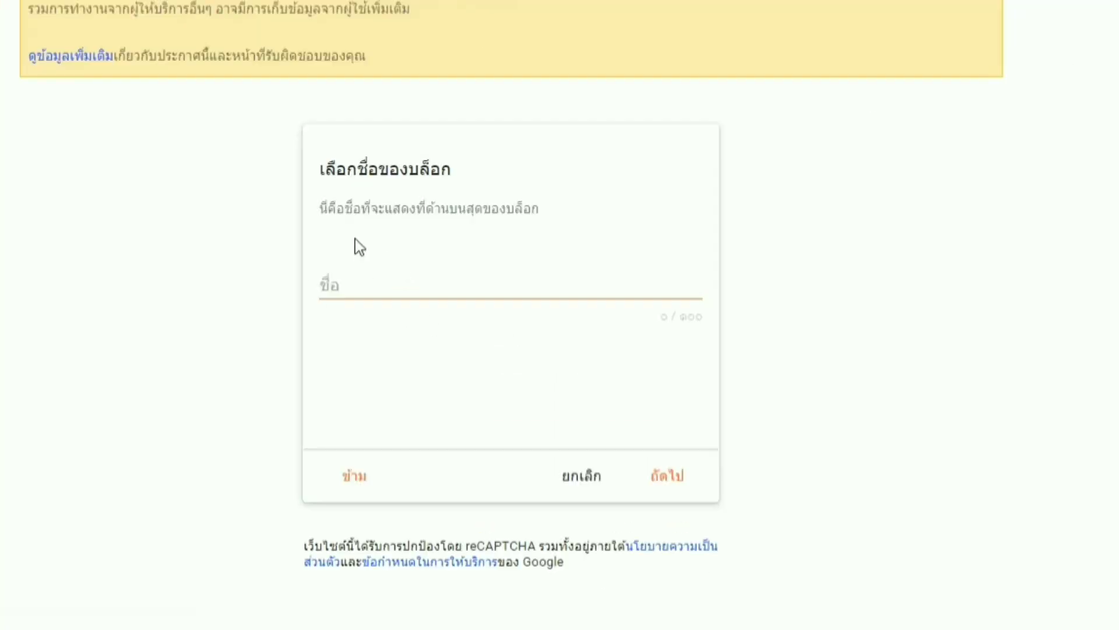
- Enter 'T-L Online2023' as the new blog's name
{"action": "left_click", "coordinate": [376, 283]}
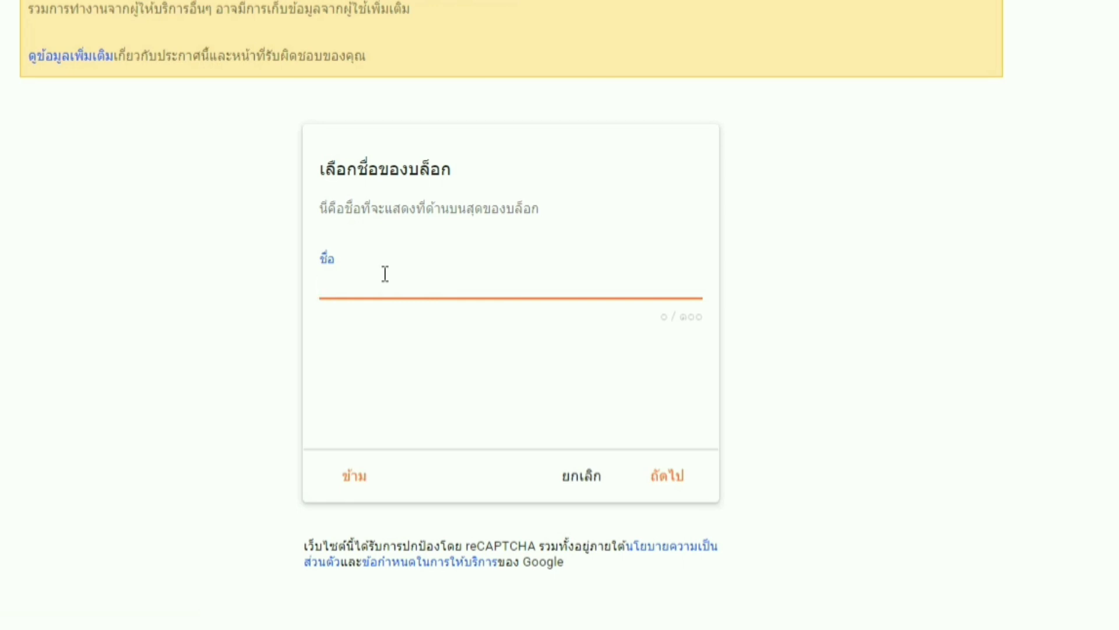
{"action": "type", "text": "t"}
{"action": "key", "text": "BackSpace"}
{"action": "type", "text": "T"}
{"action": "type", "text": "r"}
{"action": "type", "text": "L"}
{"action": "type", "text": " O"}
{"action": "type", "text": "n"}
{"action": "type", "text": "li"}
{"action": "type", "text": "ne"}
{"action": "type", "text": "2023"}
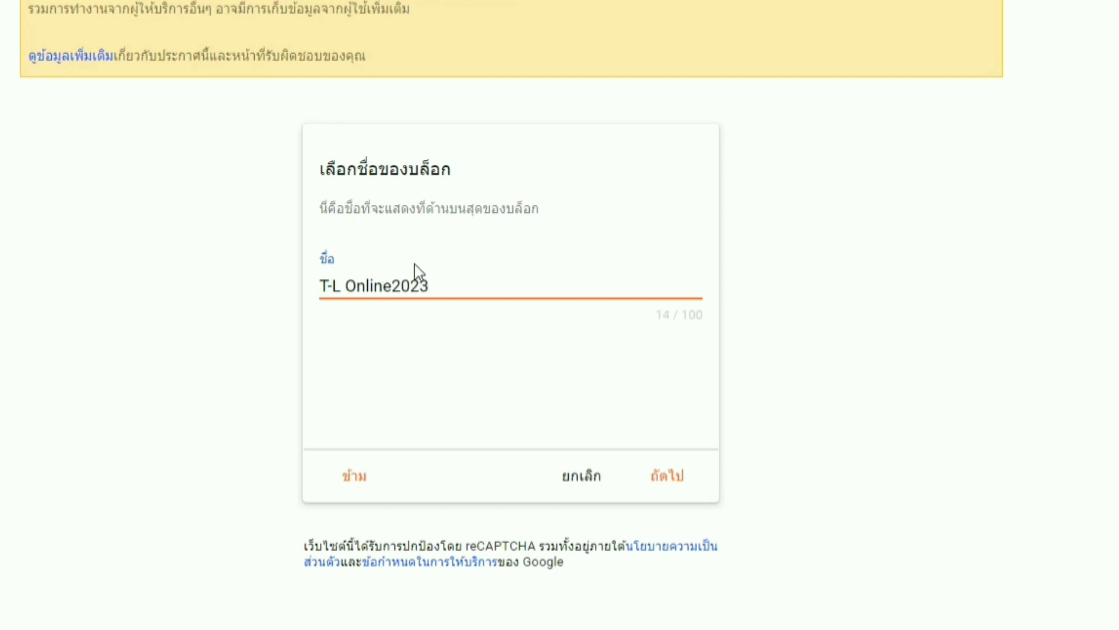
- Confirm the blog name and set its address to T-LOnline2023.blogspot.com
{"action": "left_click", "coordinate": [666, 482]}
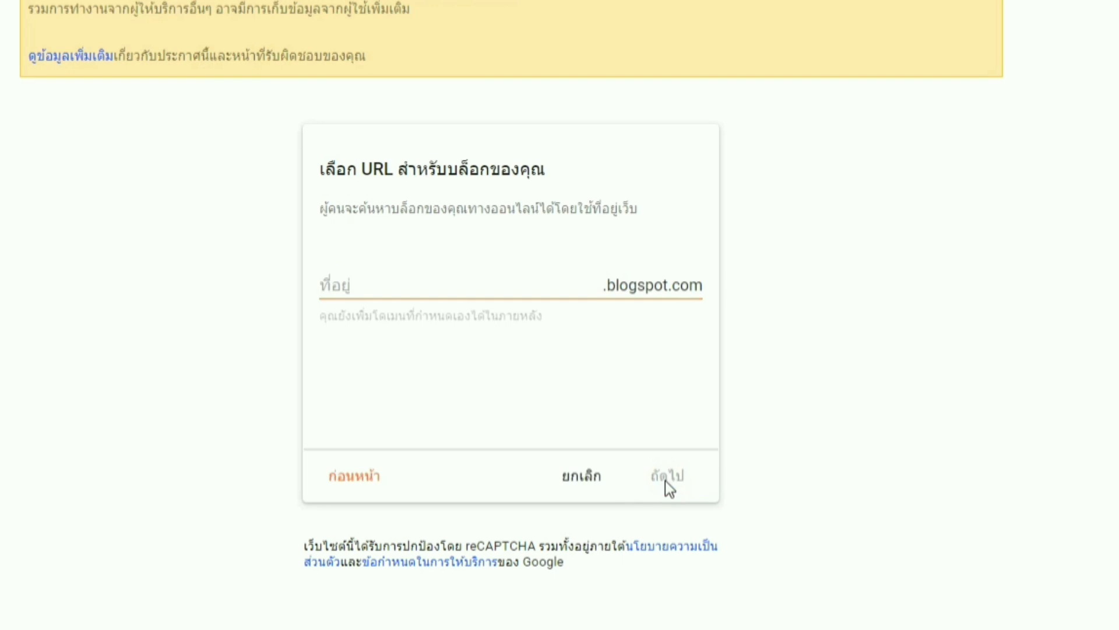
{"action": "left_click", "coordinate": [369, 292]}
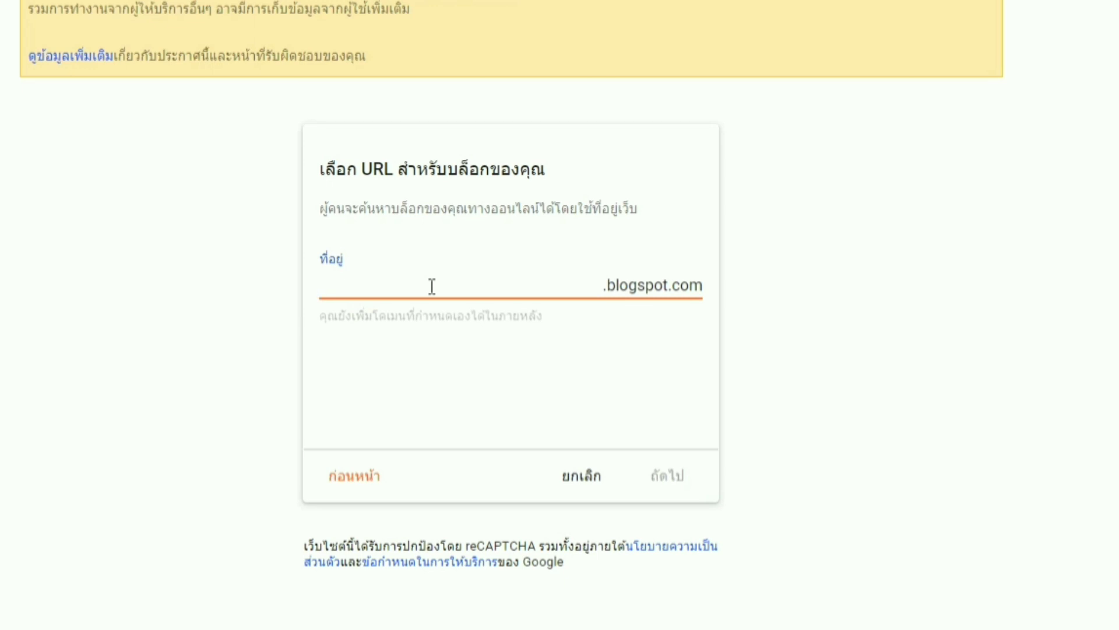
{"action": "type", "text": "T-"}
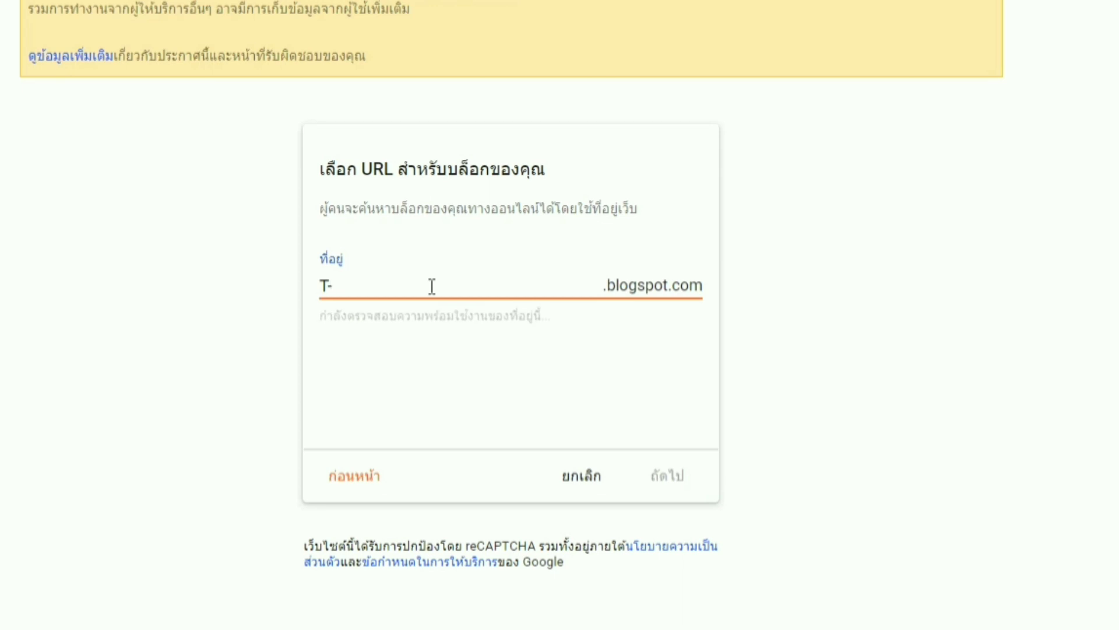
{"action": "type", "text": "L"}
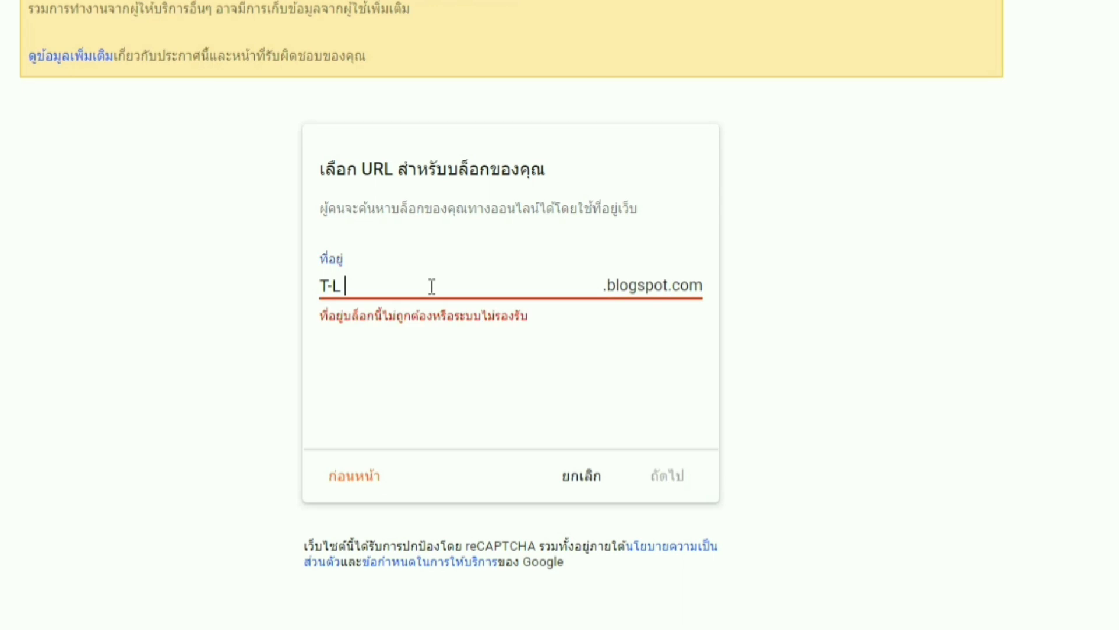
{"action": "type", "text": " O"}
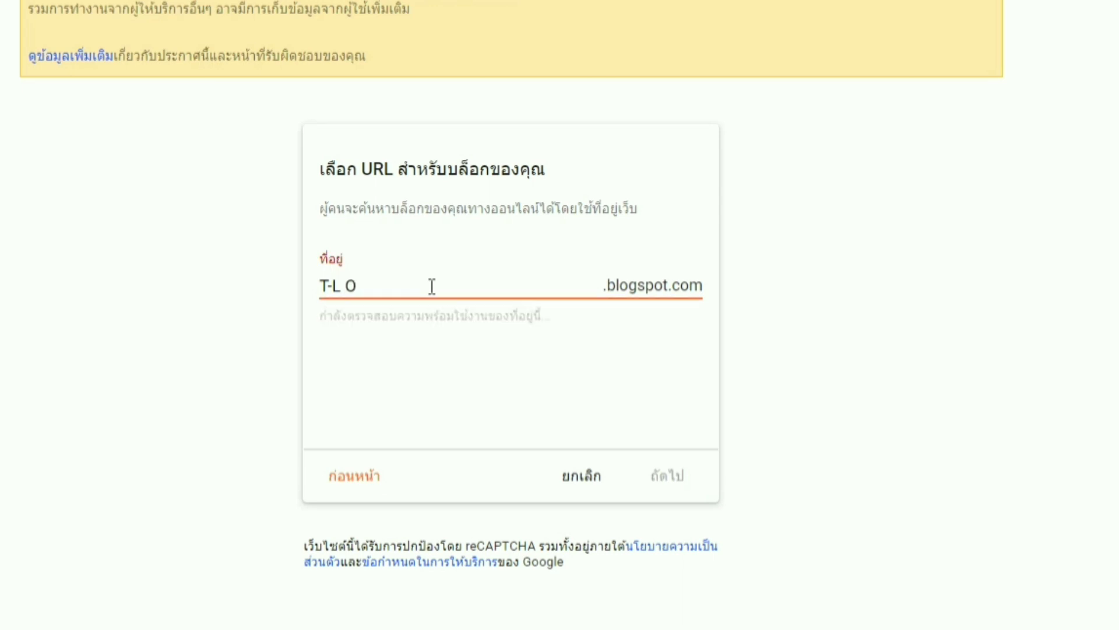
{"action": "type", "text": "nline"}
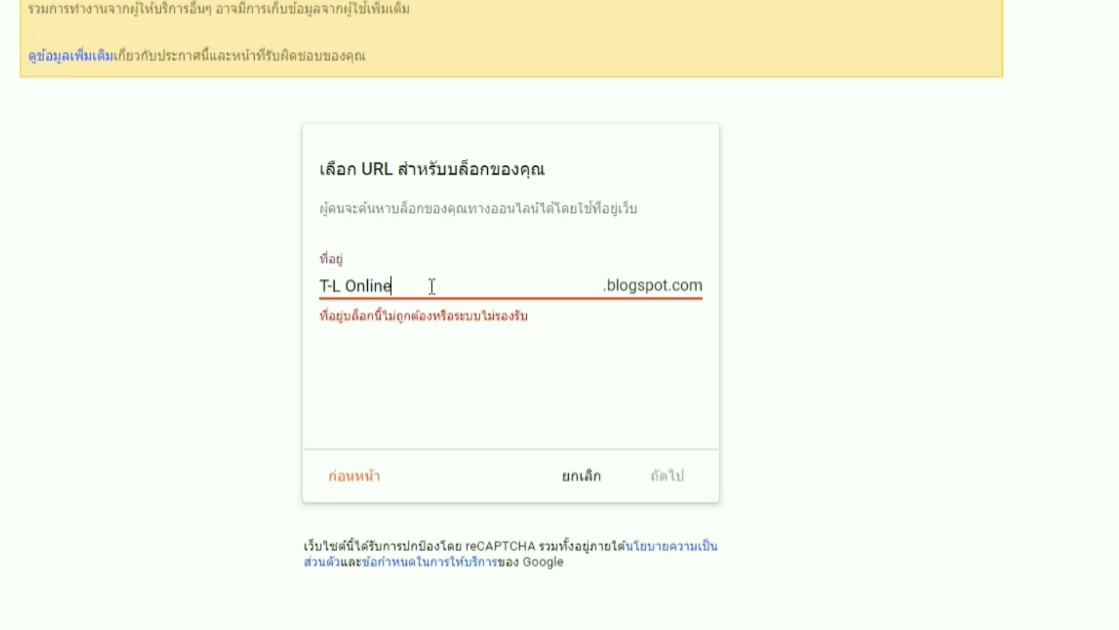
{"action": "type", "text": "2023"}
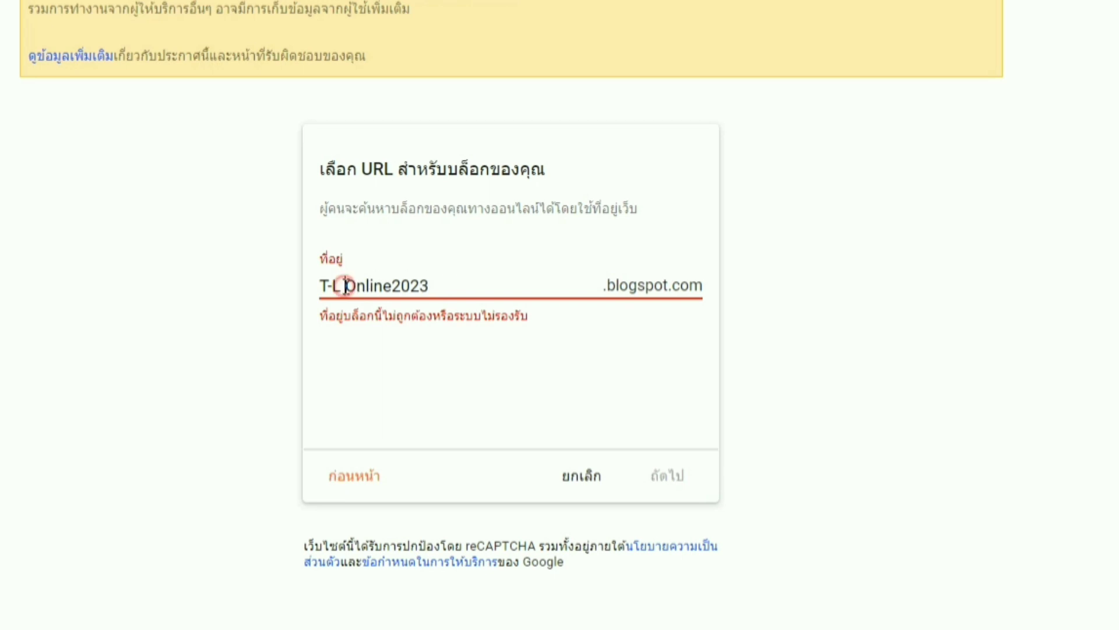
{"action": "key", "text": "BackSpace"}
{"action": "key", "text": "BackSpace"}
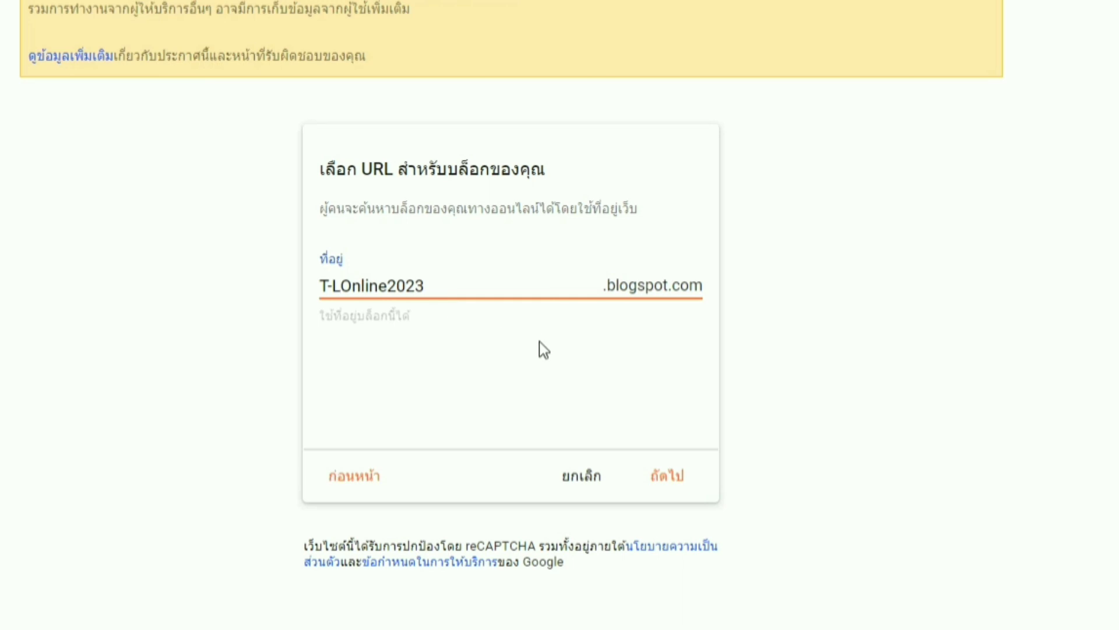
{"action": "left_click", "coordinate": [672, 484]}
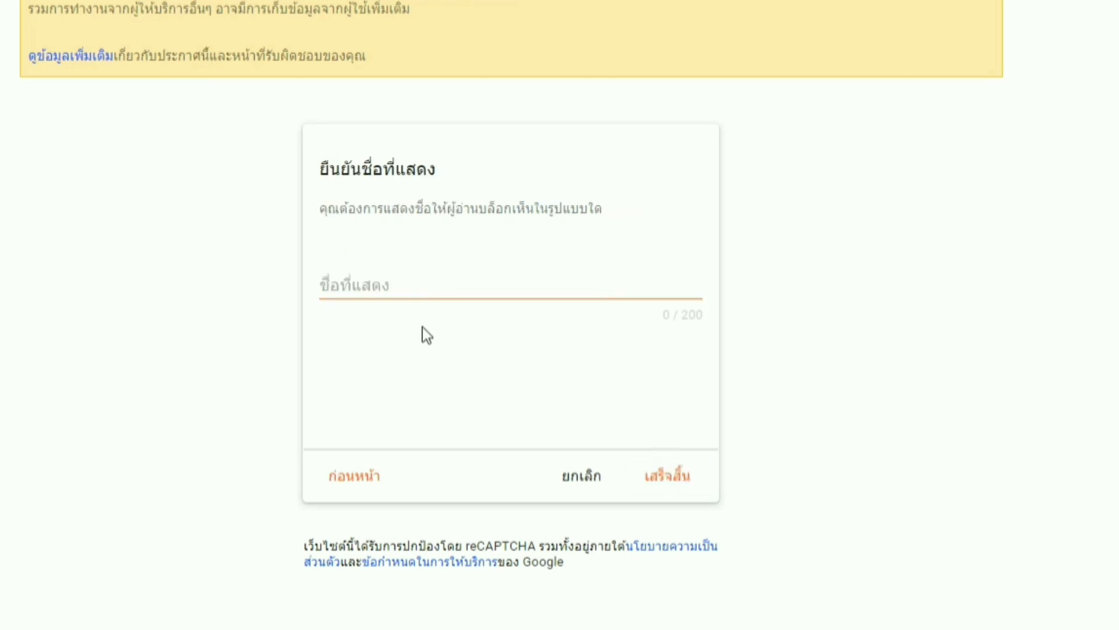
- Set the display name to T-LOnline2023 and finish creating the blog
{"action": "left_click", "coordinate": [399, 286]}
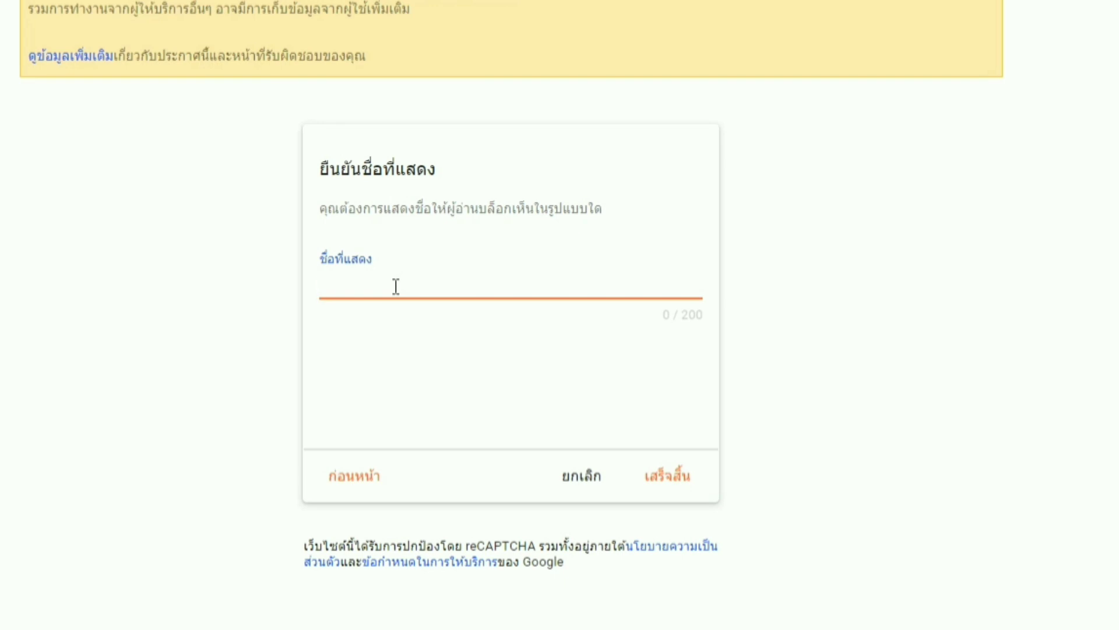
{"action": "type", "text": "T-LOnline2023"}
{"action": "left_click", "coordinate": [662, 478]}
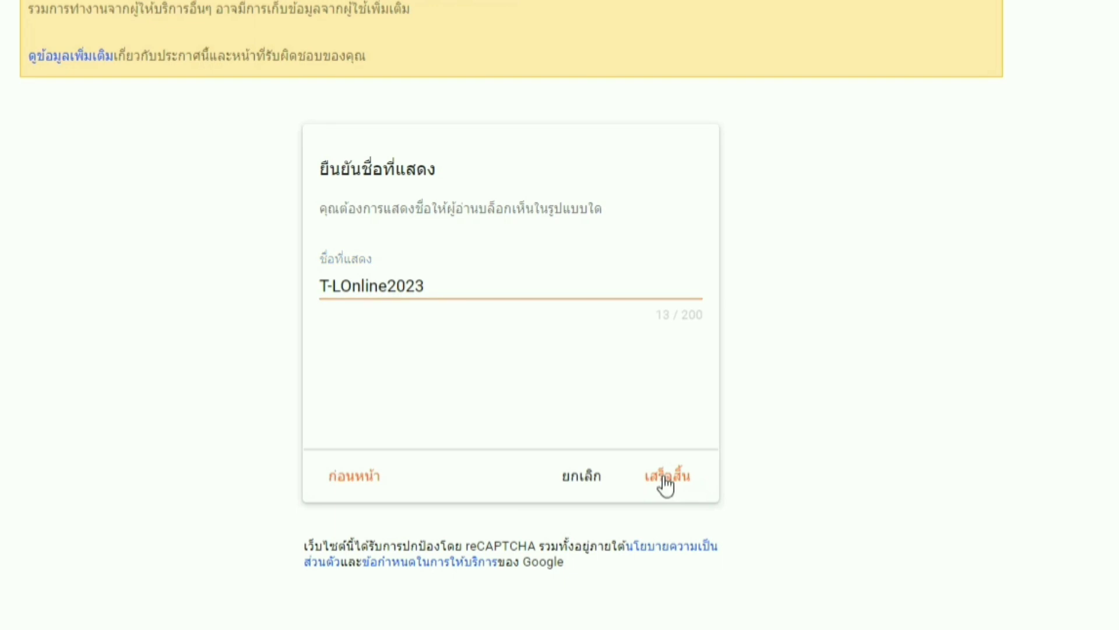
{"action": "left_click", "coordinate": [666, 477]}
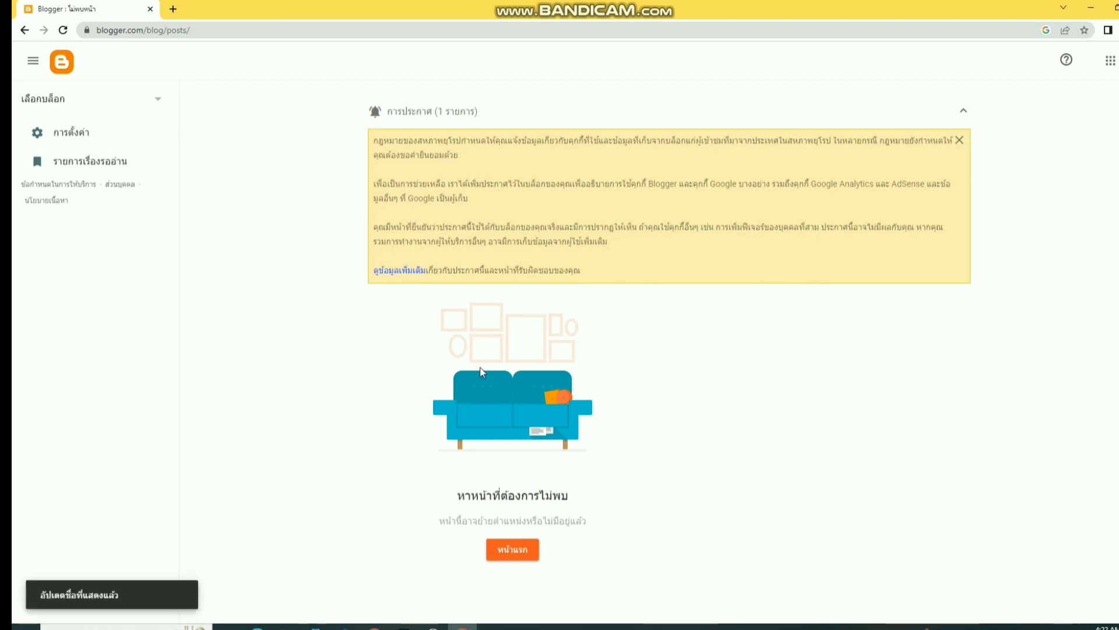
- Go from the blog's dashboard to its Themes page and browse the gallery
{"action": "left_click", "coordinate": [513, 548]}
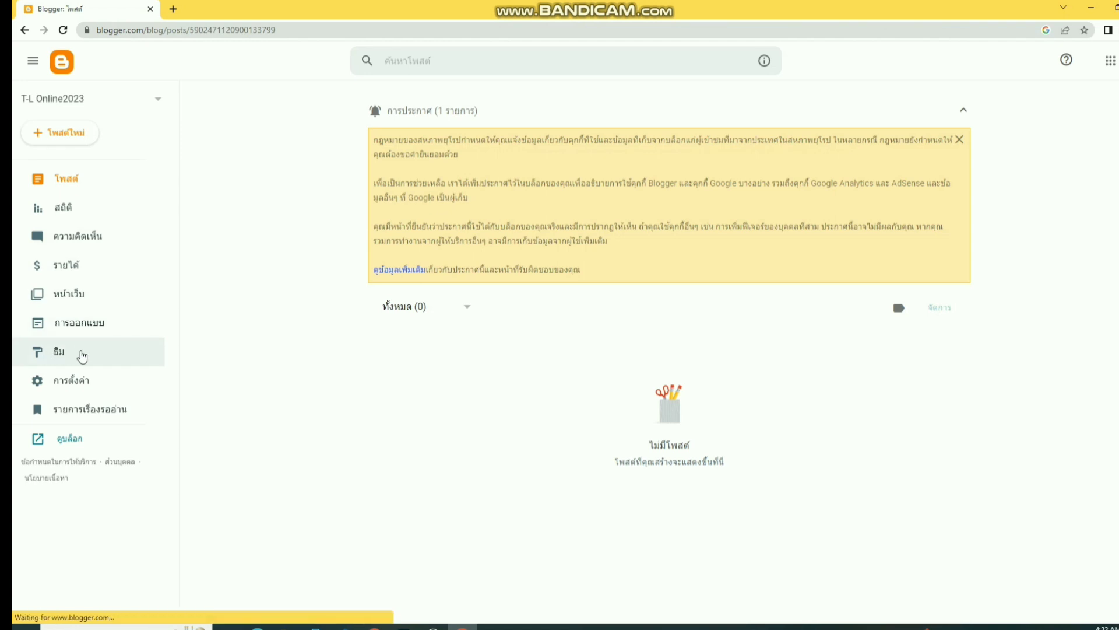
{"action": "left_click", "coordinate": [82, 353]}
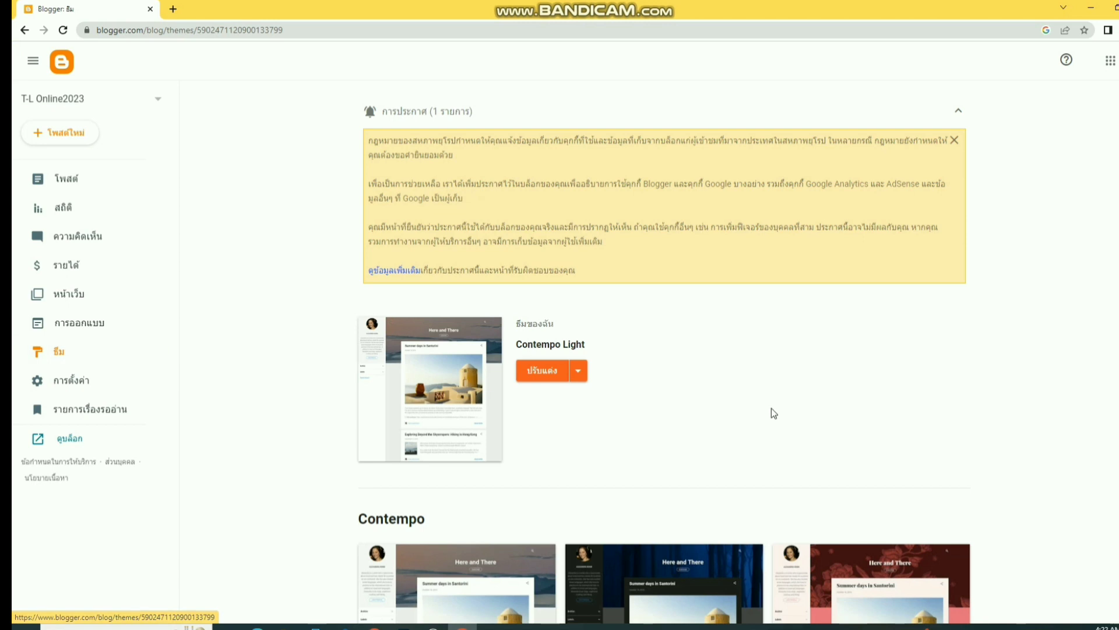
{"action": "scroll", "coordinate": [694, 408], "scroll_direction": "down", "scroll_amount": 4}
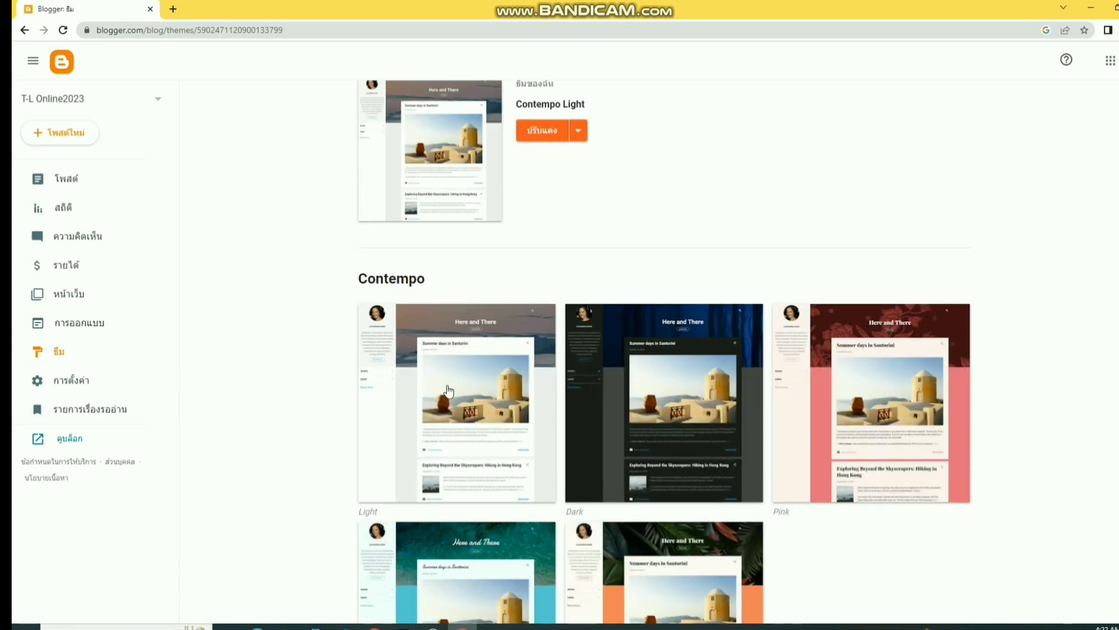
{"action": "scroll", "coordinate": [654, 398], "scroll_direction": "down", "scroll_amount": 4}
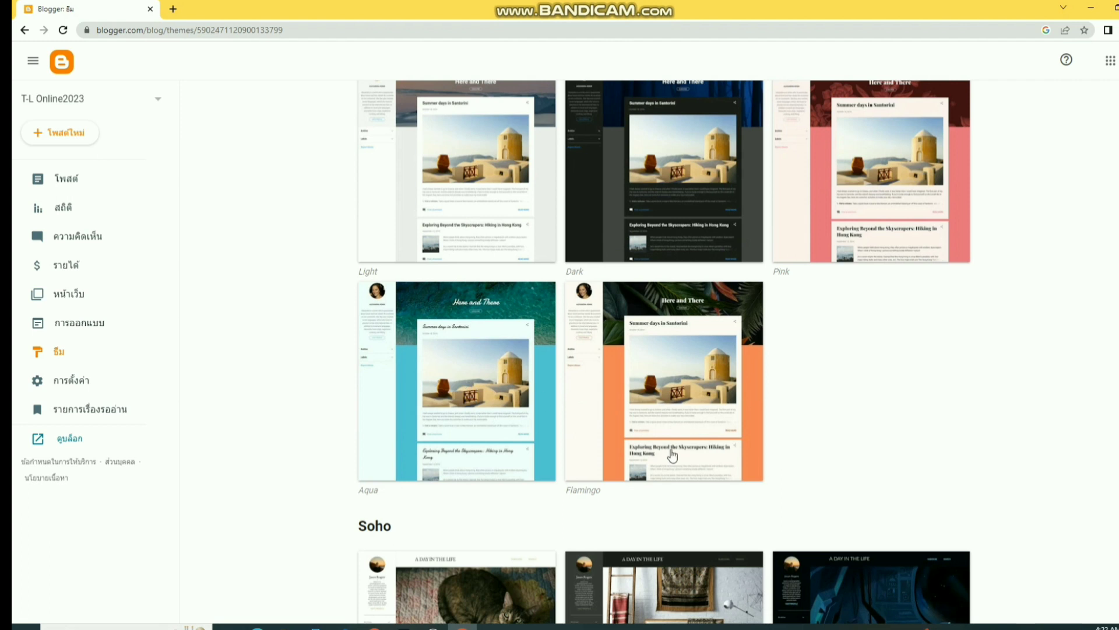
{"action": "scroll", "coordinate": [670, 456], "scroll_direction": "down", "scroll_amount": 4}
{"action": "scroll", "coordinate": [673, 458], "scroll_direction": "down", "scroll_amount": 8}
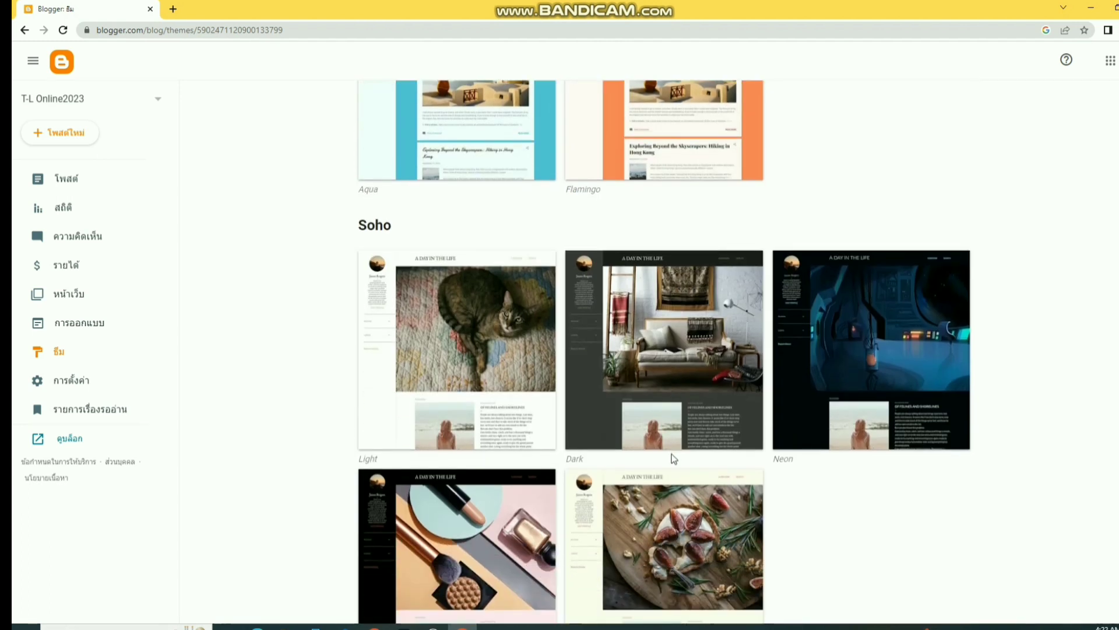
{"action": "scroll", "coordinate": [673, 461], "scroll_direction": "down", "scroll_amount": 8}
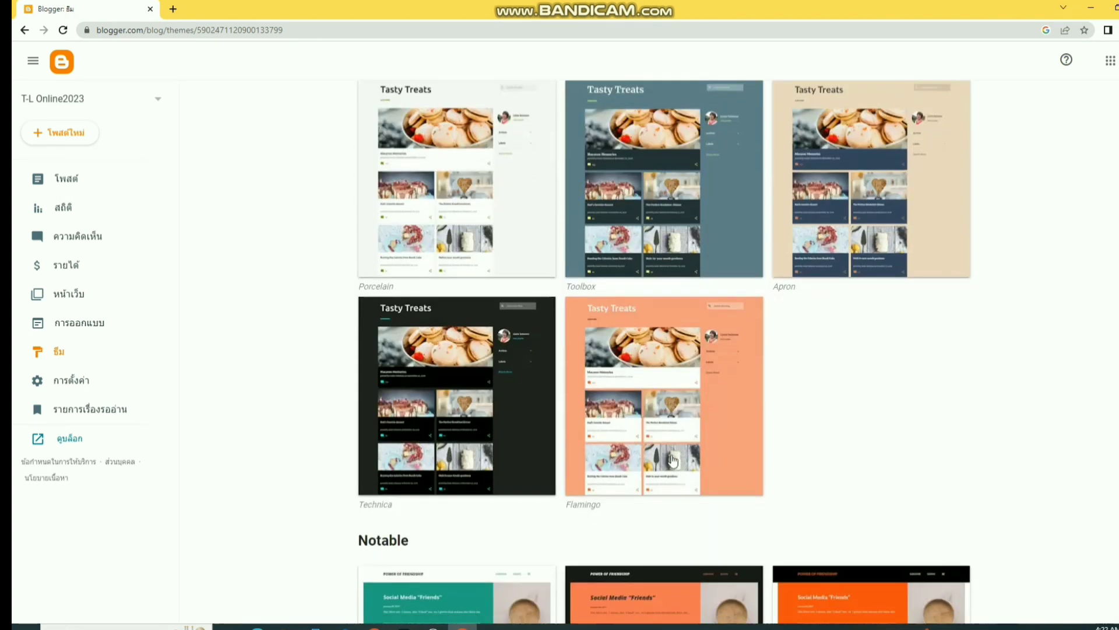
{"action": "scroll", "coordinate": [675, 459], "scroll_direction": "down", "scroll_amount": 4}
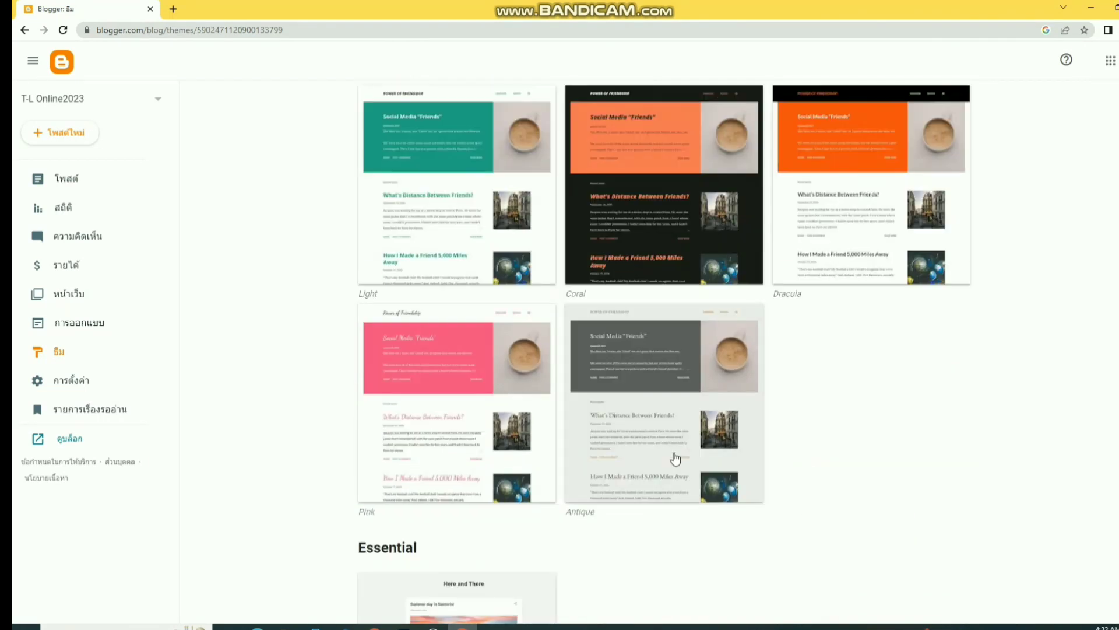
{"action": "scroll", "coordinate": [676, 458], "scroll_direction": "up", "scroll_amount": 8}
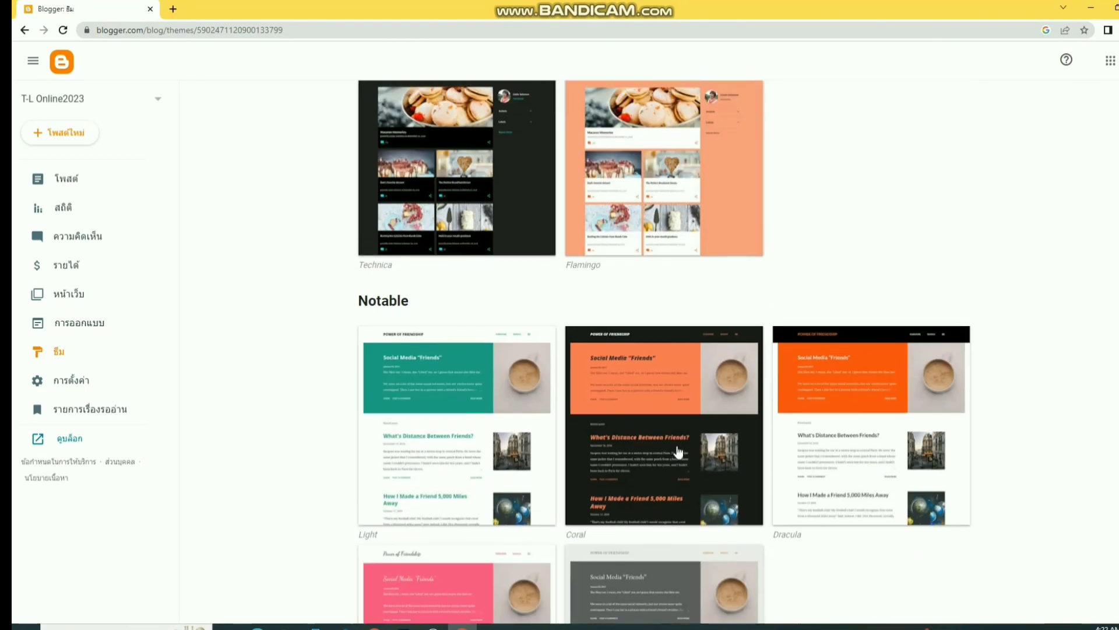
{"action": "scroll", "coordinate": [681, 449], "scroll_direction": "up", "scroll_amount": 6}
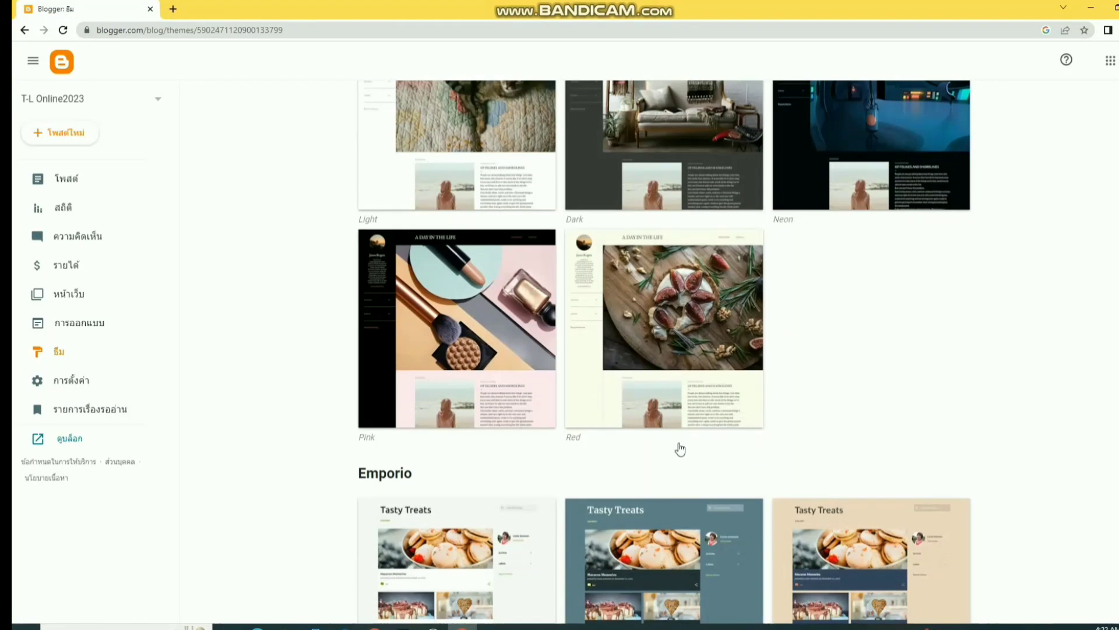
- Open the Soho Pink thumbnail image in a new tab and show that theme's details
{"action": "right_click", "coordinate": [464, 296]}
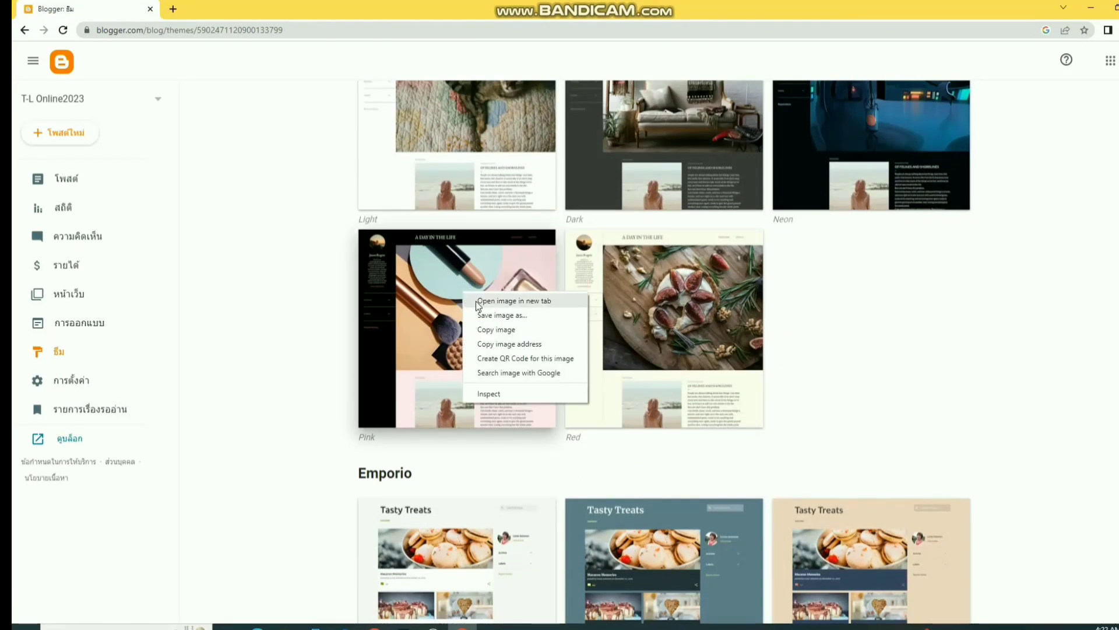
{"action": "left_click", "coordinate": [477, 302]}
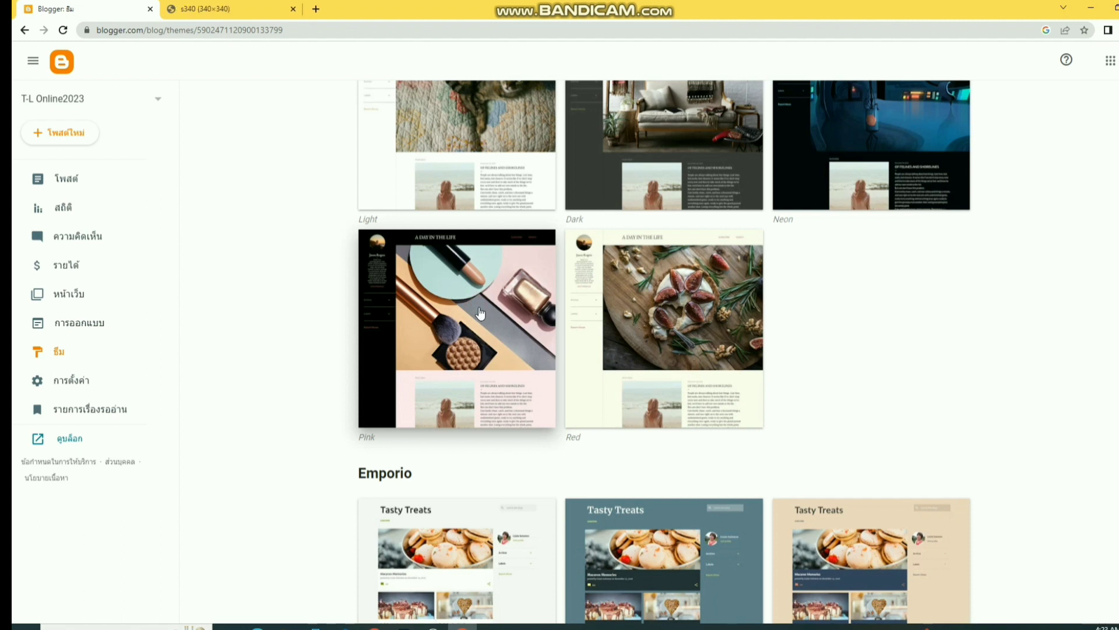
{"action": "left_click", "coordinate": [480, 314]}
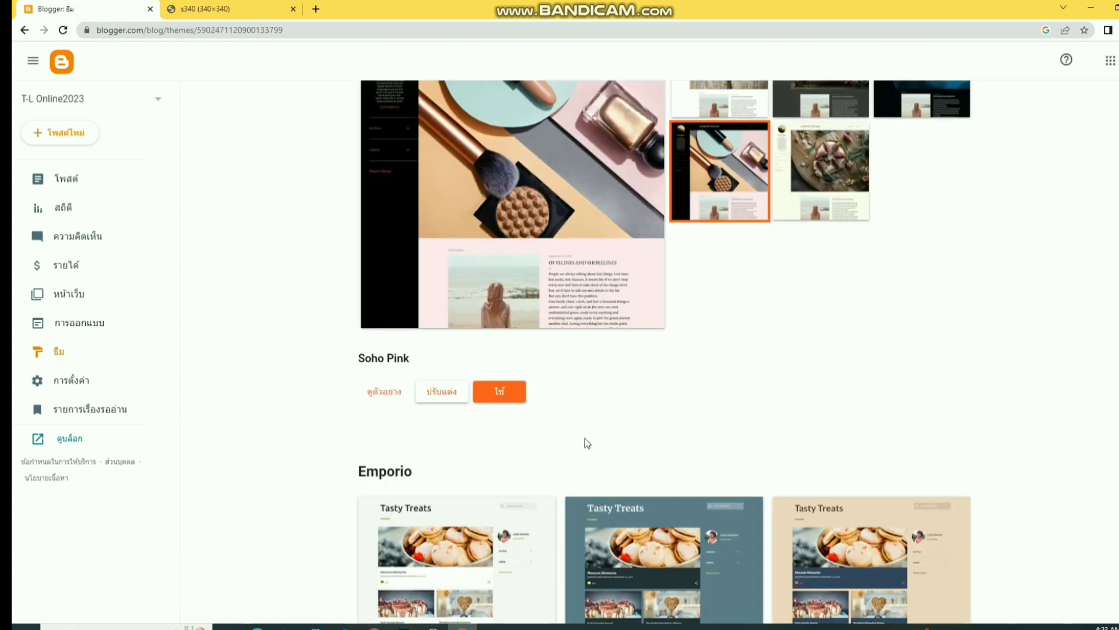
{"action": "scroll", "coordinate": [642, 408], "scroll_direction": "down", "scroll_amount": 8}
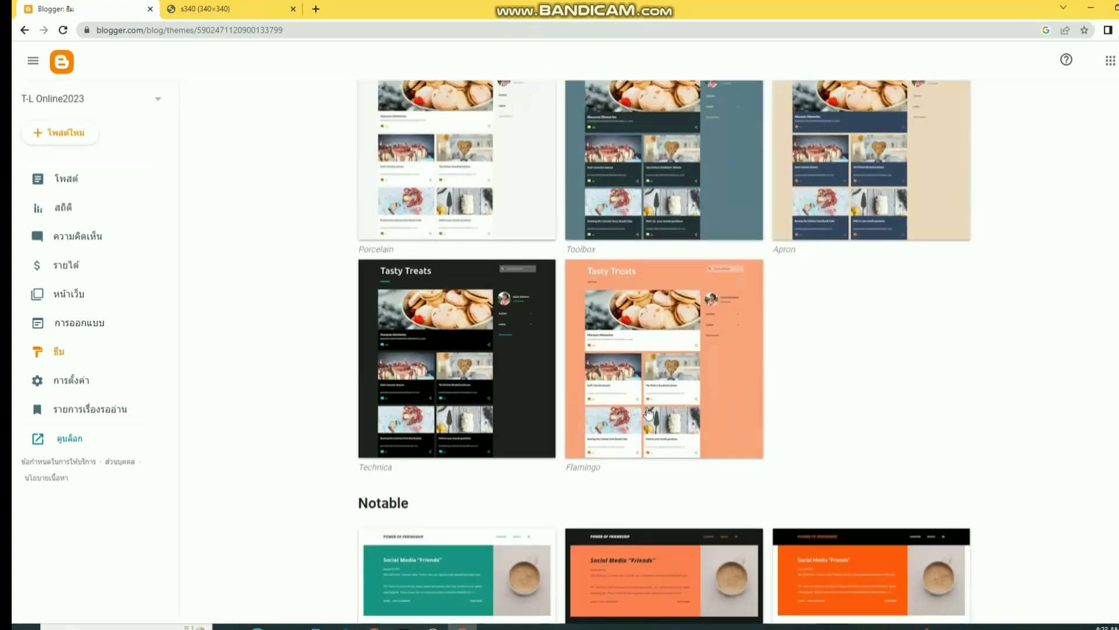
{"action": "scroll", "coordinate": [655, 404], "scroll_direction": "up", "scroll_amount": 7}
{"action": "scroll", "coordinate": [656, 403], "scroll_direction": "up", "scroll_amount": 15}
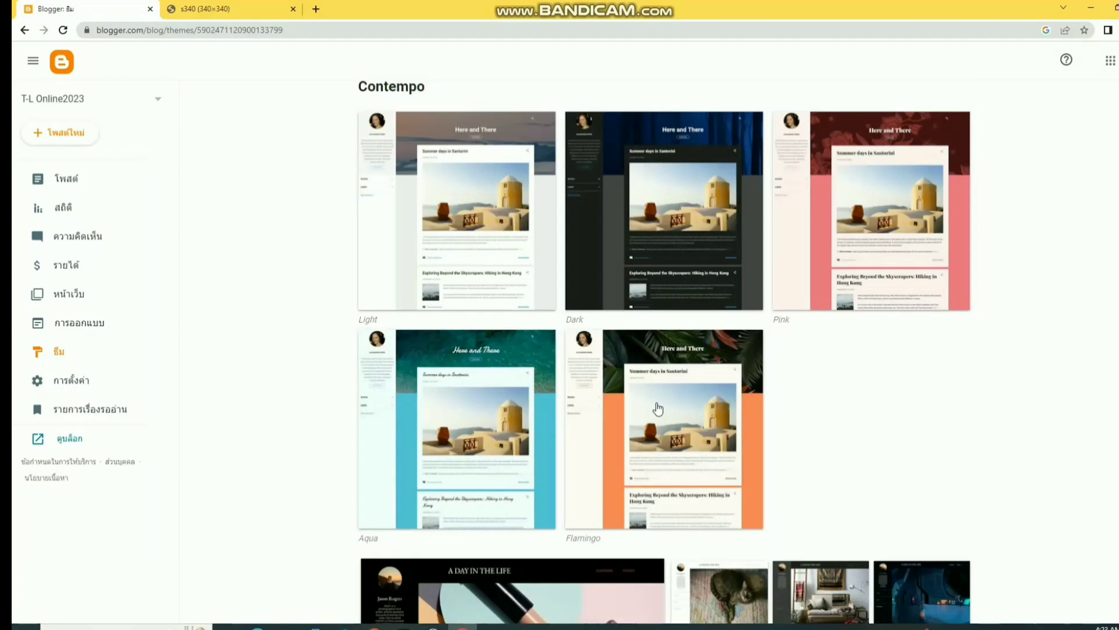
{"action": "scroll", "coordinate": [658, 409], "scroll_direction": "down", "scroll_amount": 9}
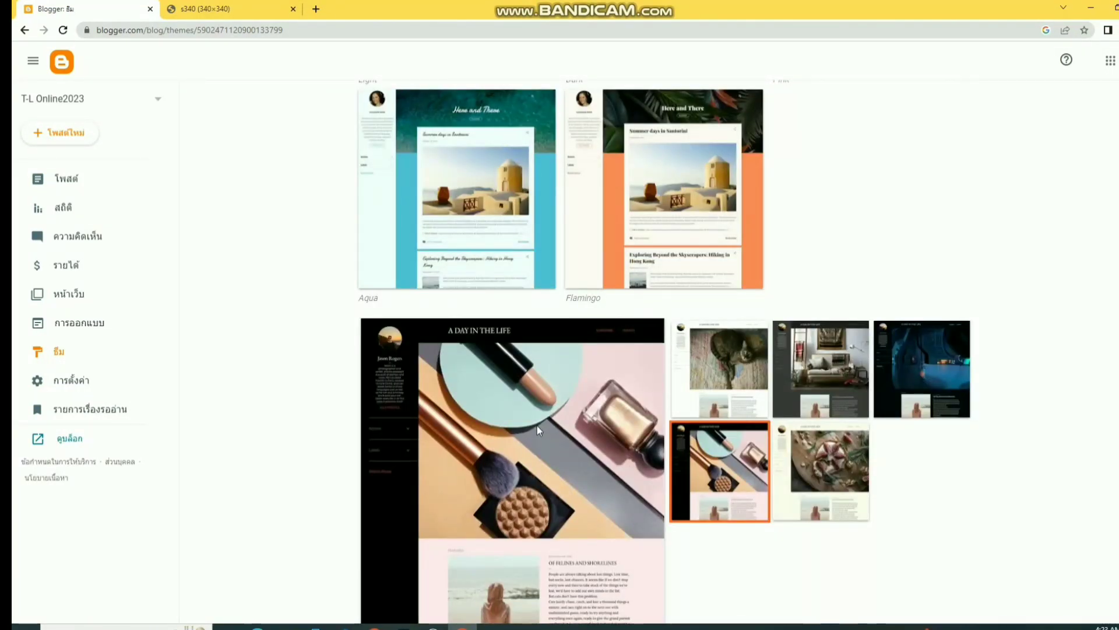
{"action": "scroll", "coordinate": [519, 427], "scroll_direction": "down", "scroll_amount": 3}
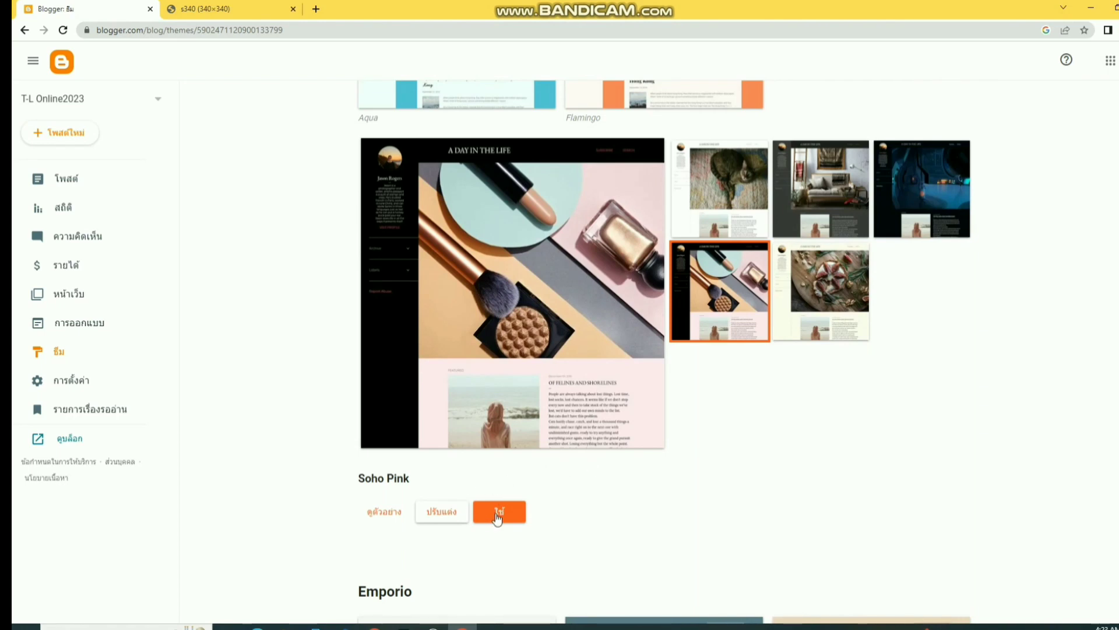
- Preview the Soho Pink theme on the blog, then return to Themes
{"action": "left_click", "coordinate": [389, 514]}
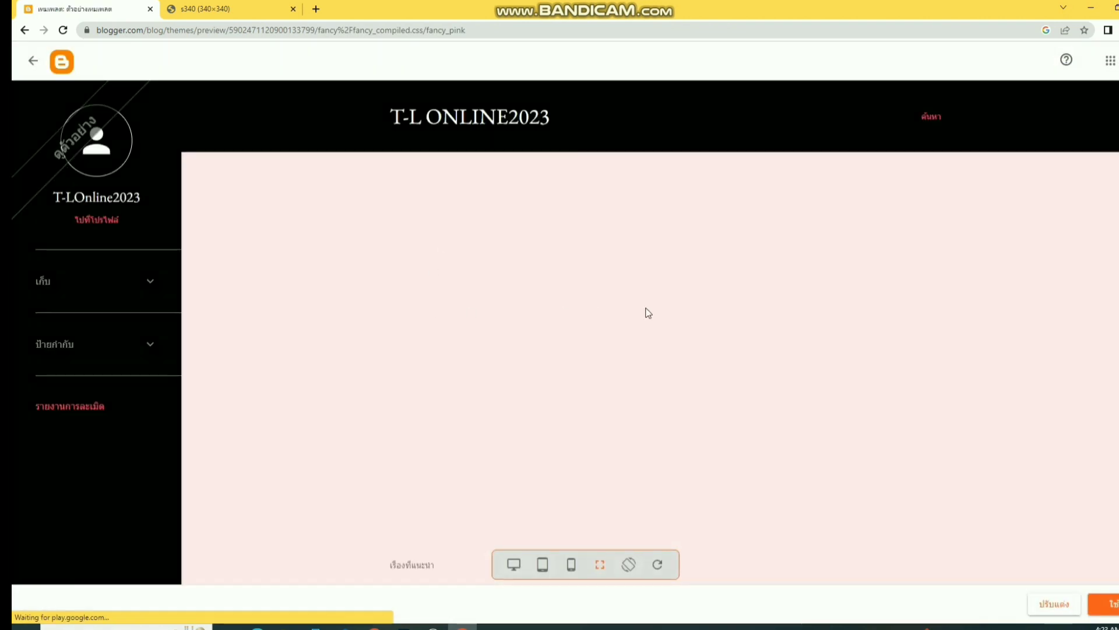
{"action": "scroll", "coordinate": [646, 306], "scroll_direction": "down", "scroll_amount": 2}
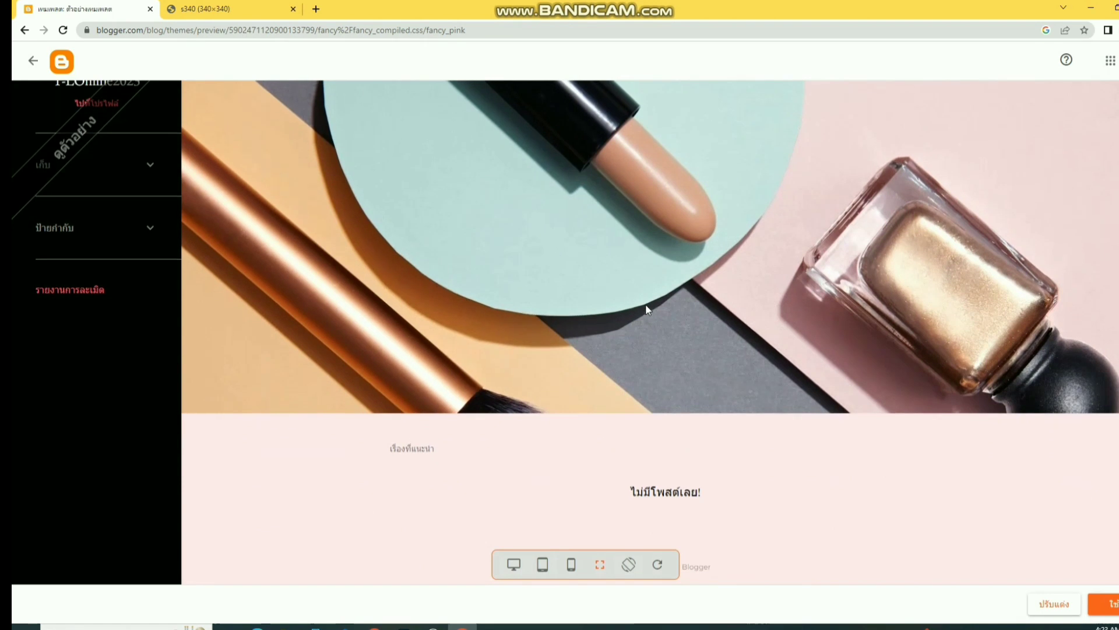
{"action": "scroll", "coordinate": [645, 304], "scroll_direction": "up", "scroll_amount": 2}
{"action": "scroll", "coordinate": [645, 304], "scroll_direction": "down", "scroll_amount": 2}
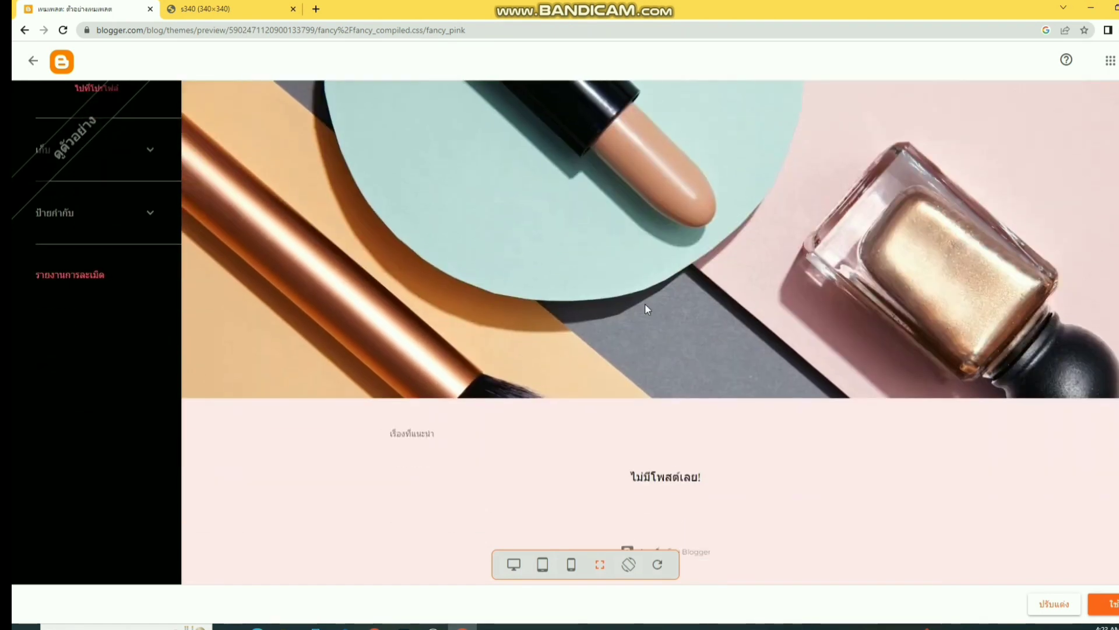
{"action": "scroll", "coordinate": [645, 309], "scroll_direction": "up", "scroll_amount": 2}
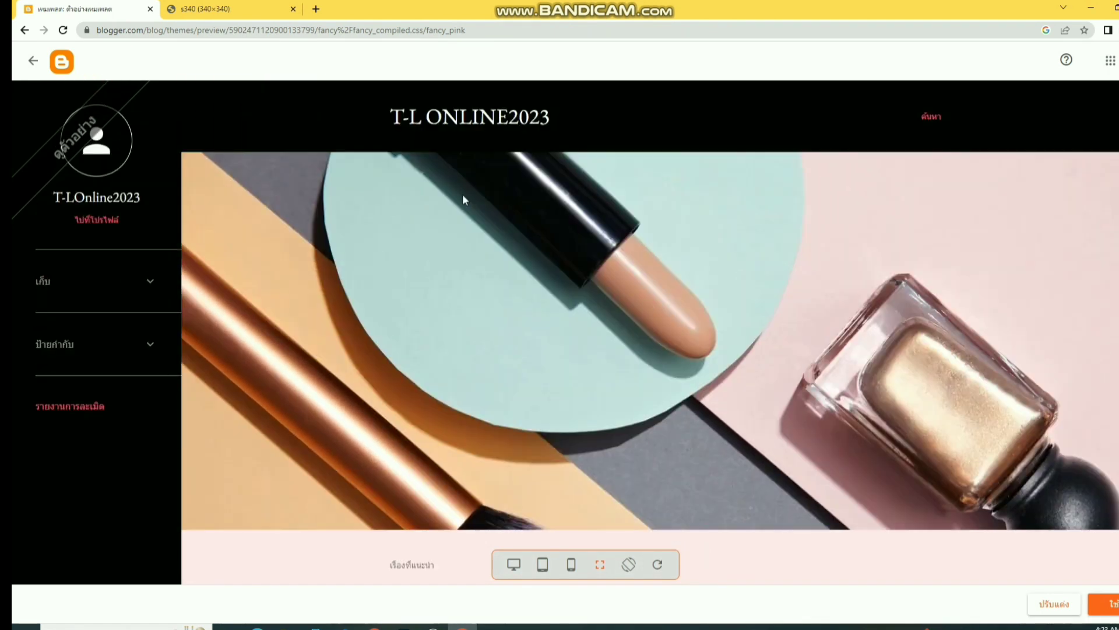
{"action": "left_click", "coordinate": [33, 60]}
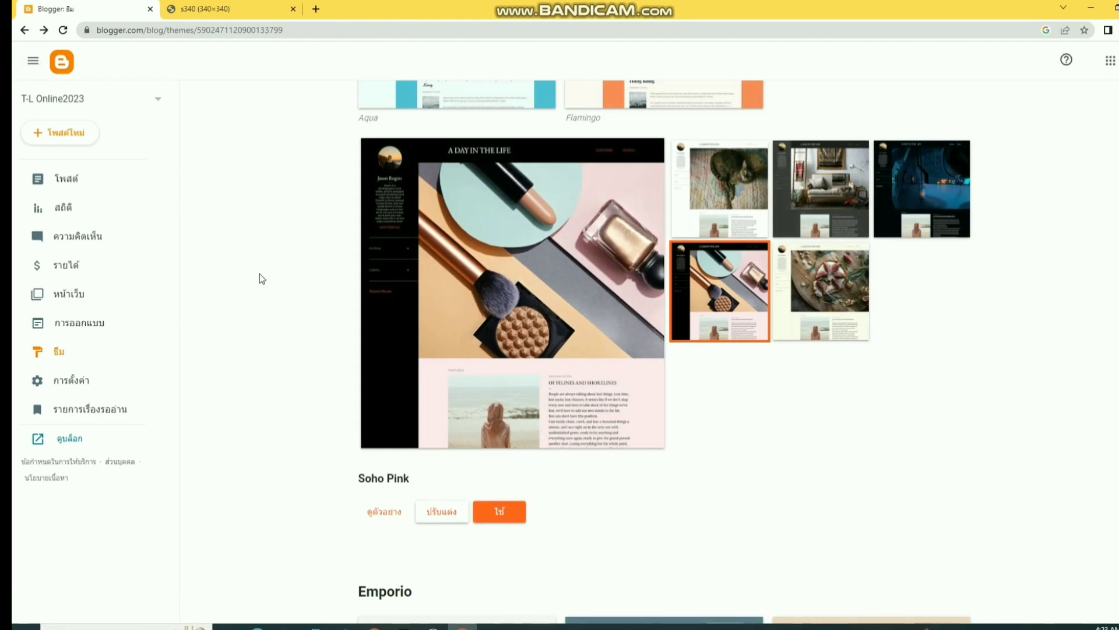
- Preview the Contempo Flamingo theme on the blog, then return to Themes
{"action": "scroll", "coordinate": [715, 318], "scroll_direction": "up", "scroll_amount": 7}
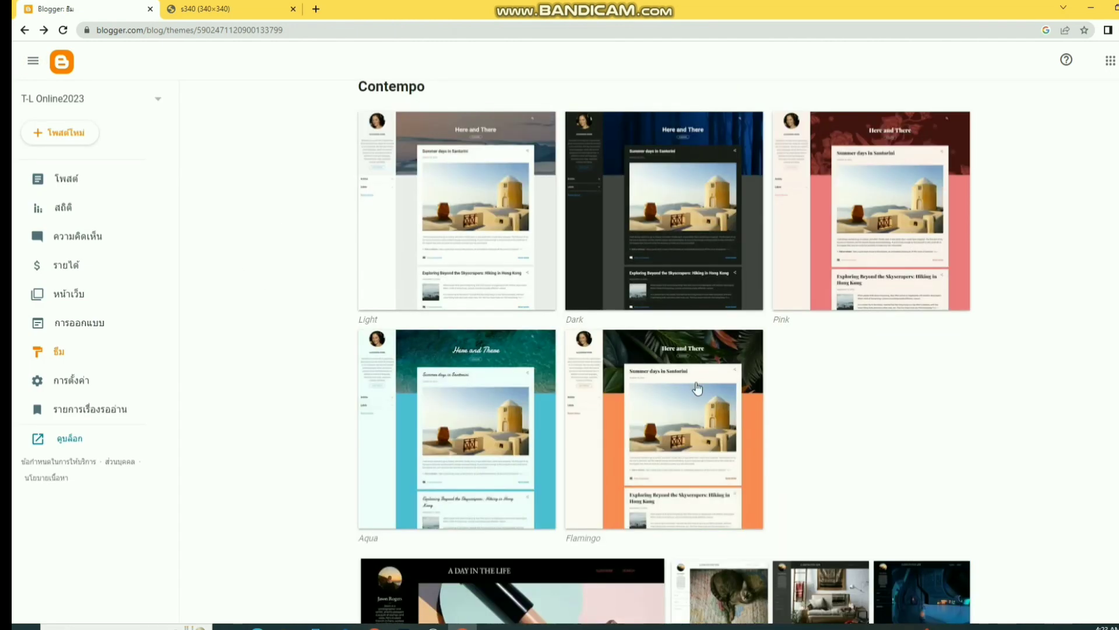
{"action": "left_click", "coordinate": [698, 388]}
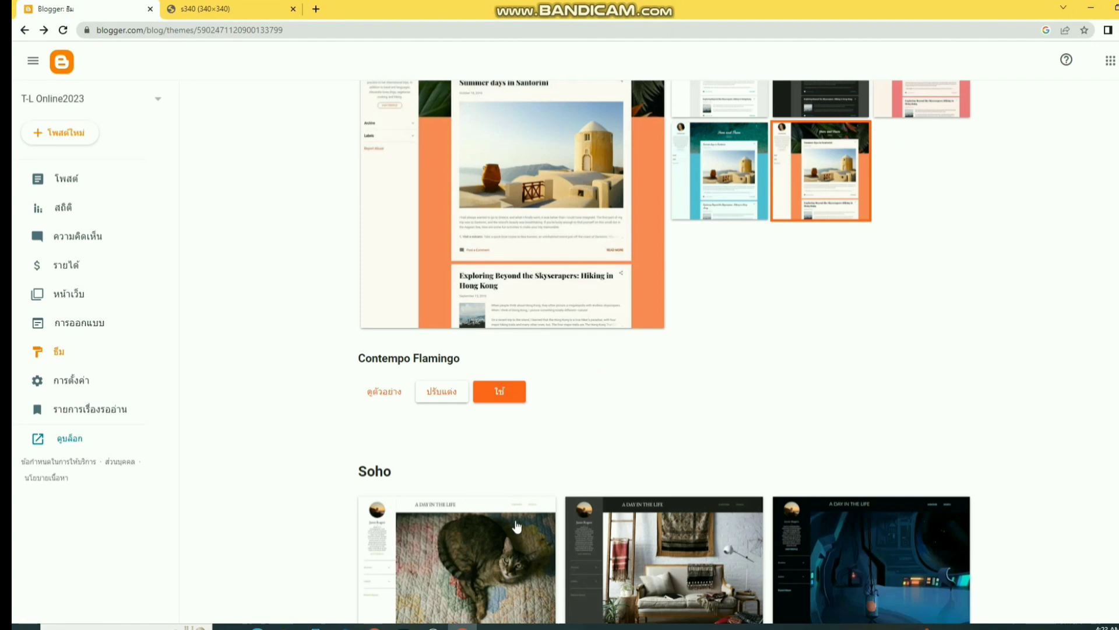
{"action": "left_click", "coordinate": [382, 391]}
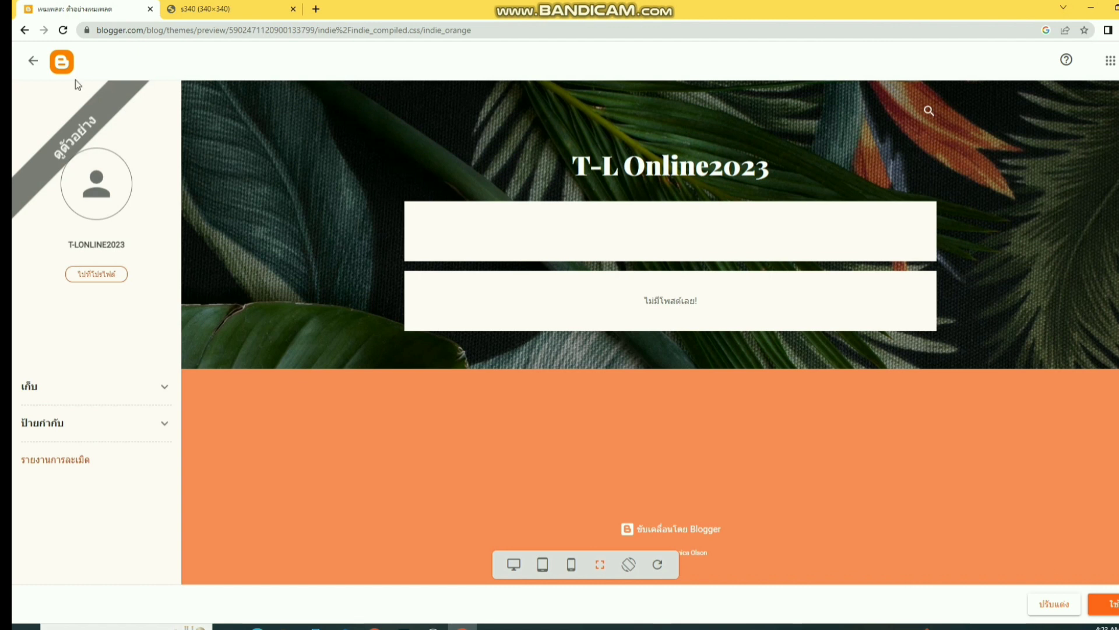
{"action": "left_click", "coordinate": [34, 61]}
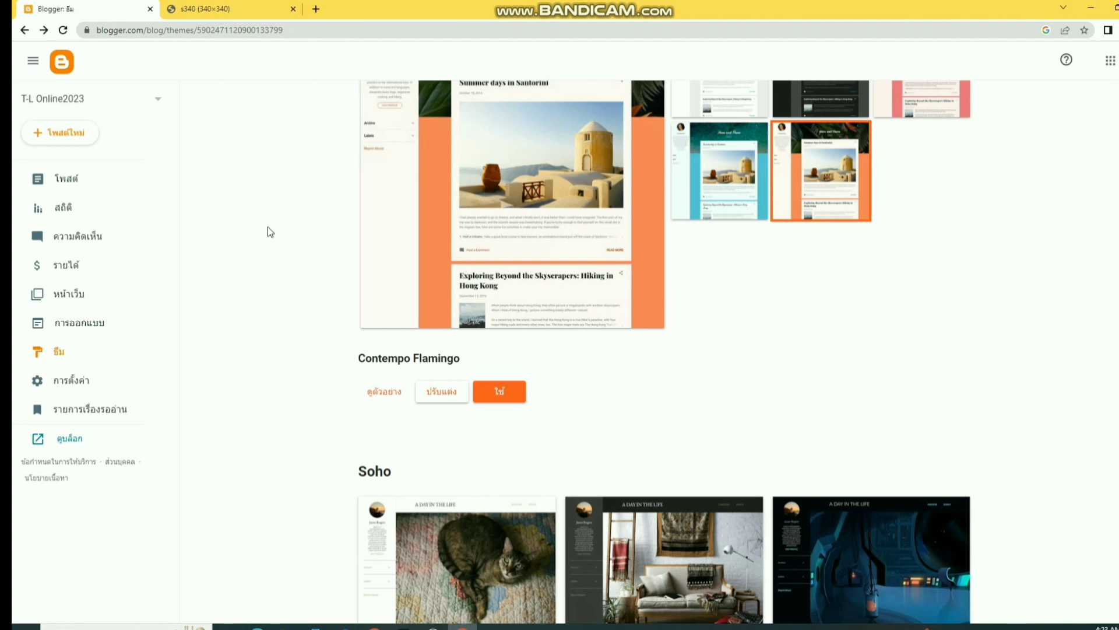
- Keep Contempo Light as the current theme and minimise Chrome to the desktop
{"action": "scroll", "coordinate": [692, 369], "scroll_direction": "up", "scroll_amount": 8}
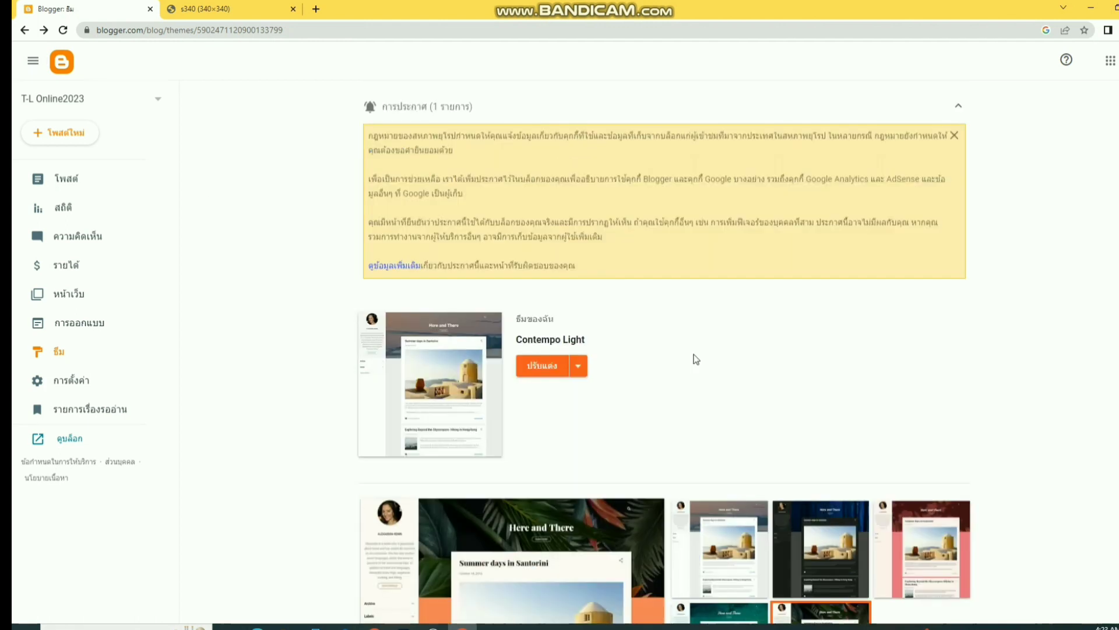
{"action": "left_click", "coordinate": [579, 368]}
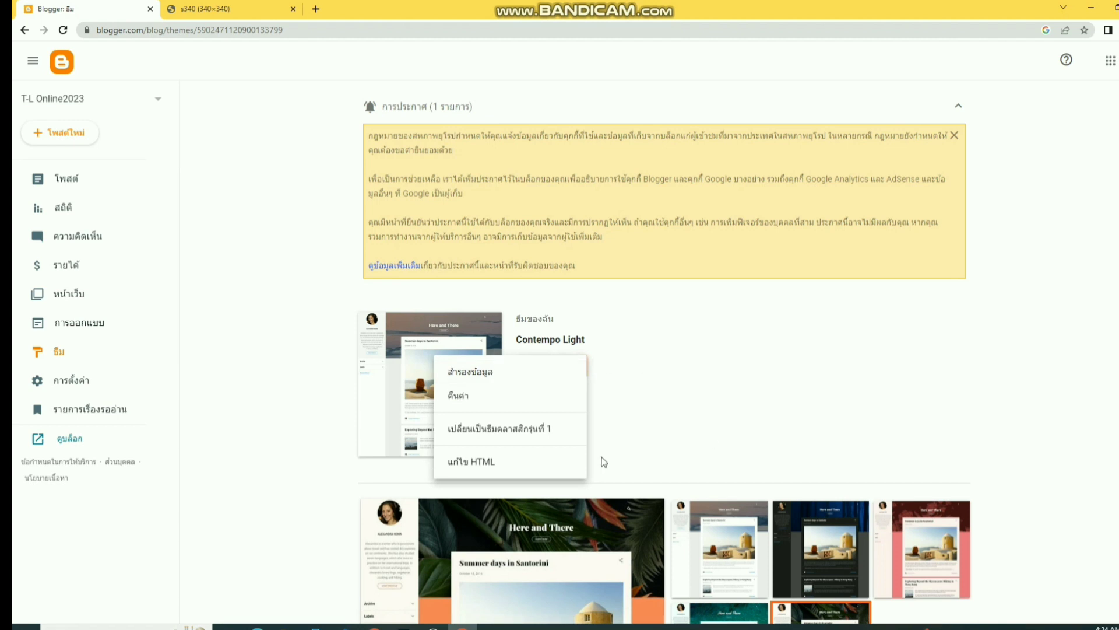
{"action": "left_click", "coordinate": [662, 417]}
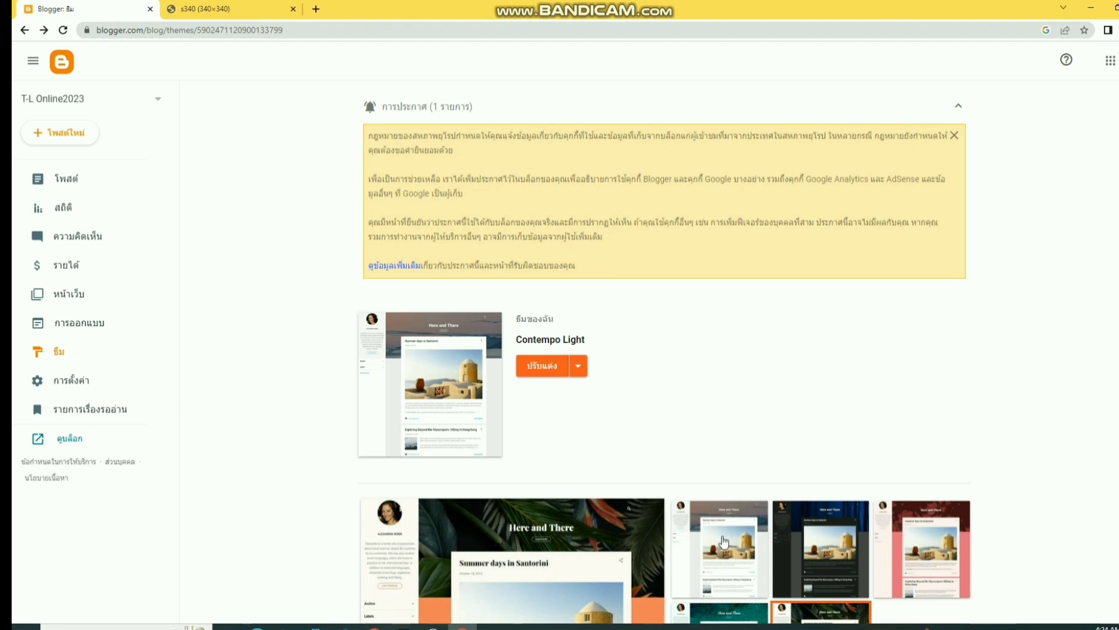
{"action": "scroll", "coordinate": [724, 538], "scroll_direction": "down", "scroll_amount": 3}
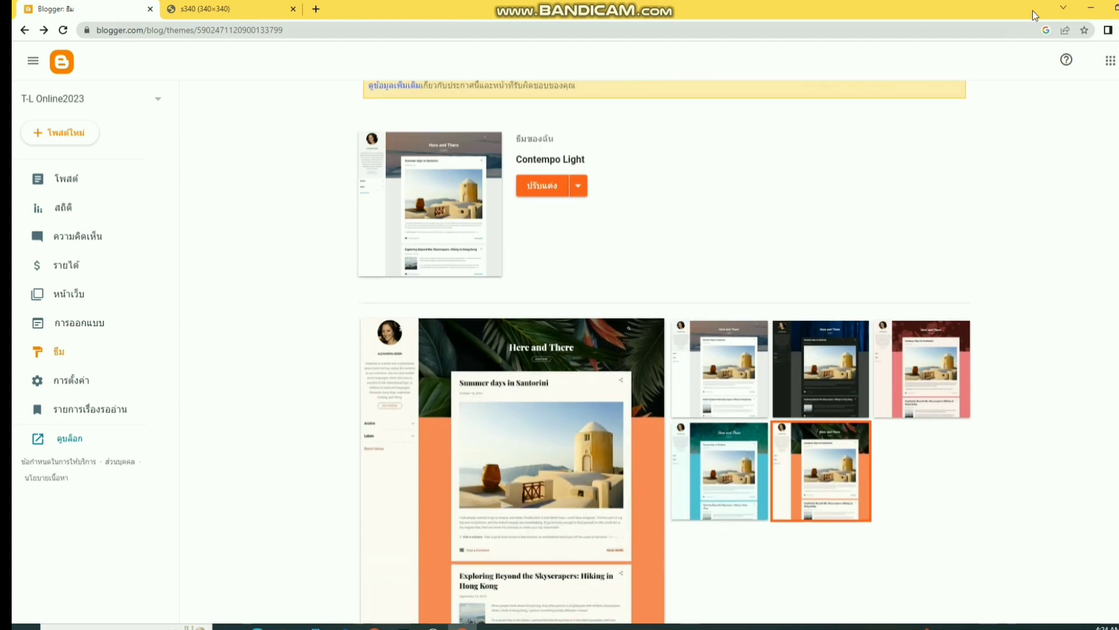
{"action": "left_click", "coordinate": [1088, 7]}
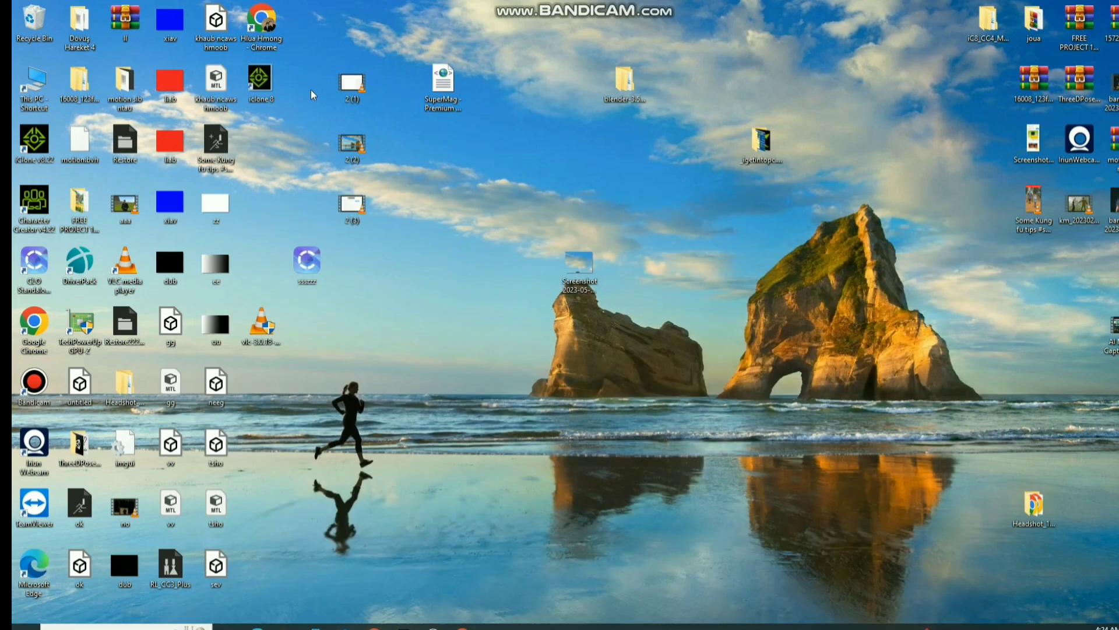
- Open the SuperMag - Premium v1.4.0 file in Notepad and copy all its code
{"action": "right_click", "coordinate": [444, 87]}
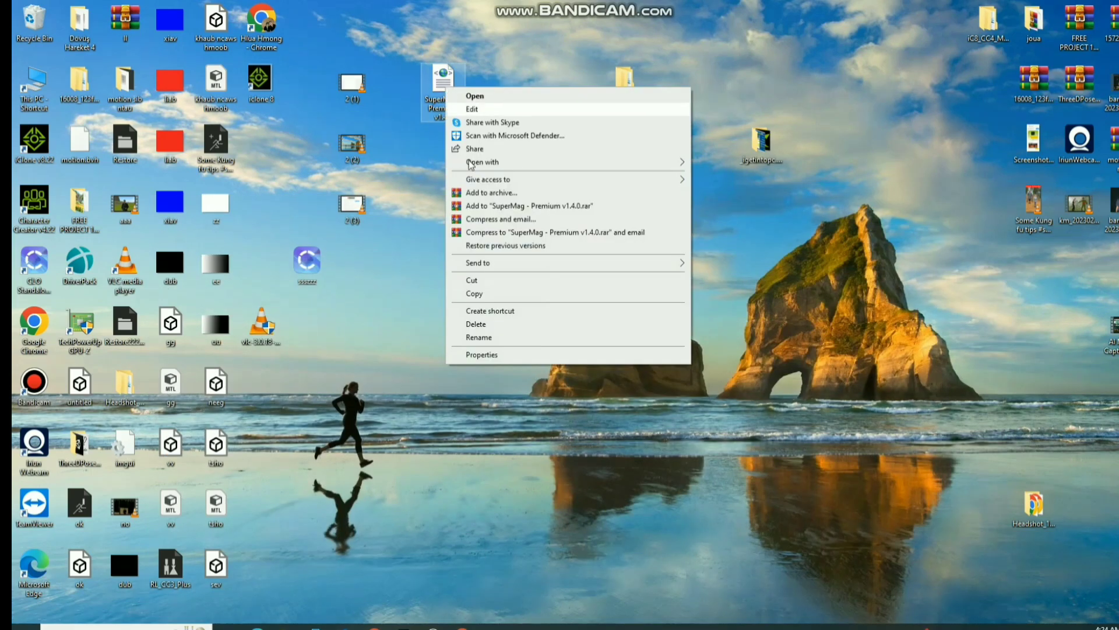
{"action": "left_click", "coordinate": [474, 109]}
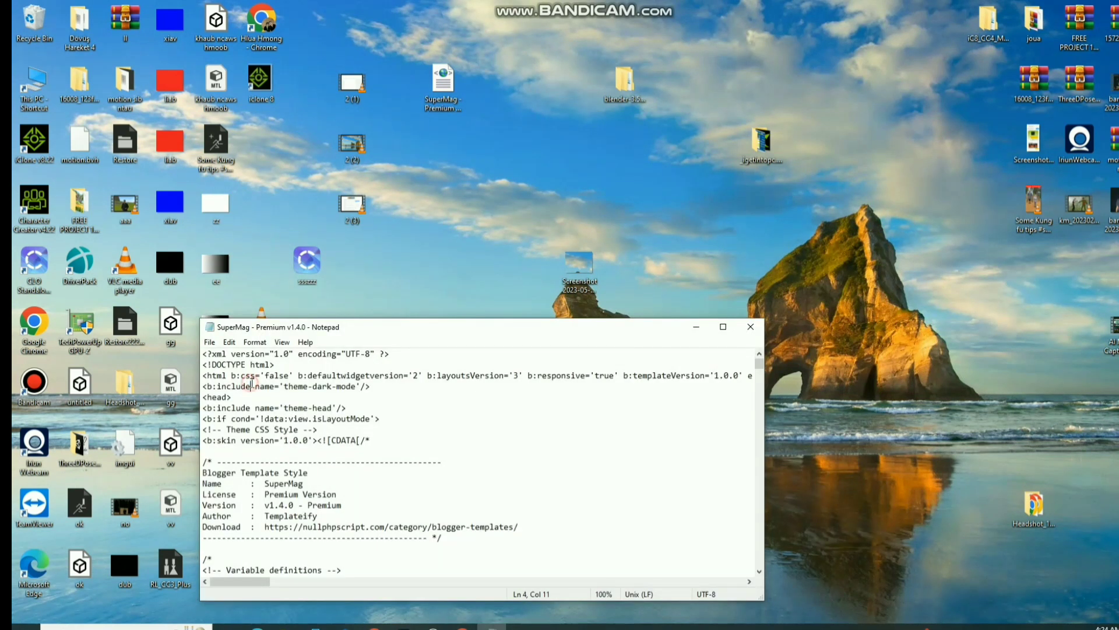
{"action": "key", "text": "ctrl+a"}
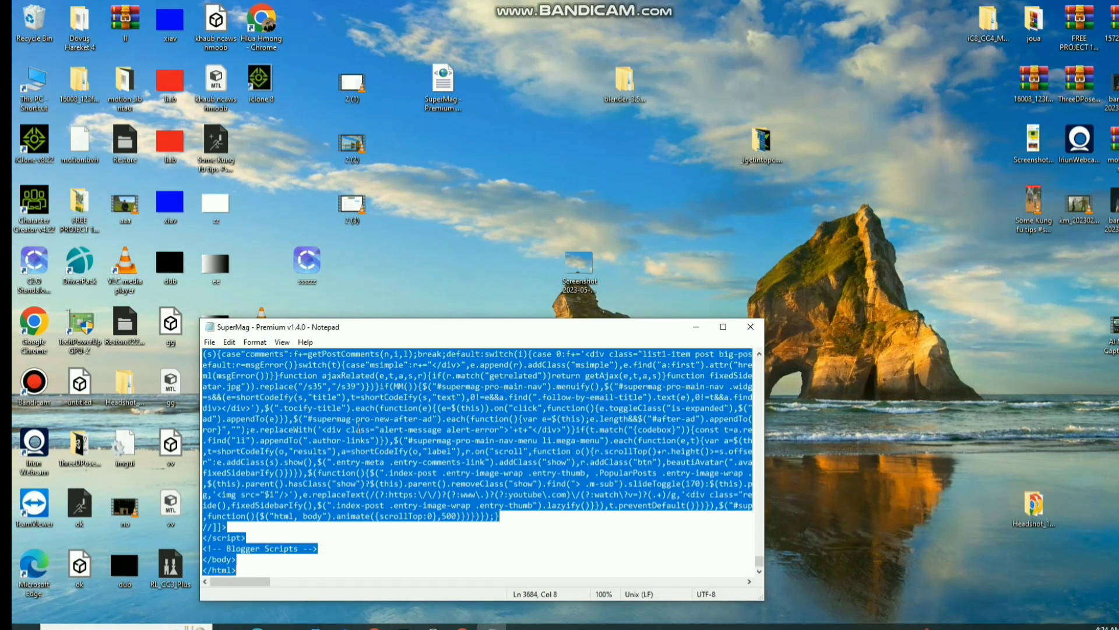
{"action": "right_click", "coordinate": [327, 435]}
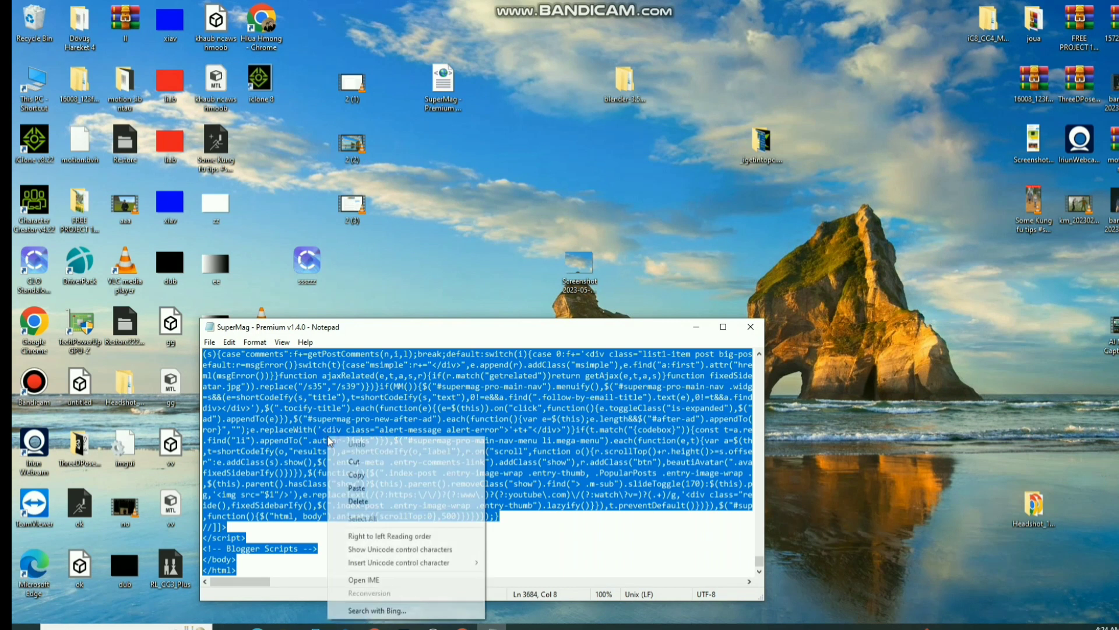
{"action": "left_click", "coordinate": [353, 477]}
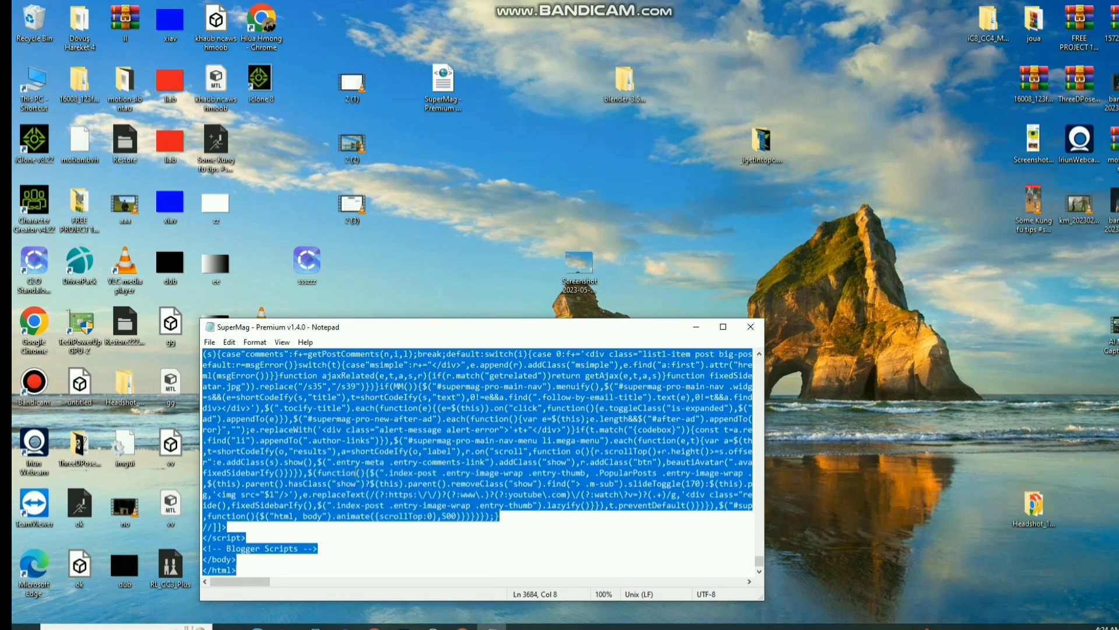
- Return to Blogger in Chrome and open the current theme's HTML editor
{"action": "mouse_move", "coordinate": [462, 625]}
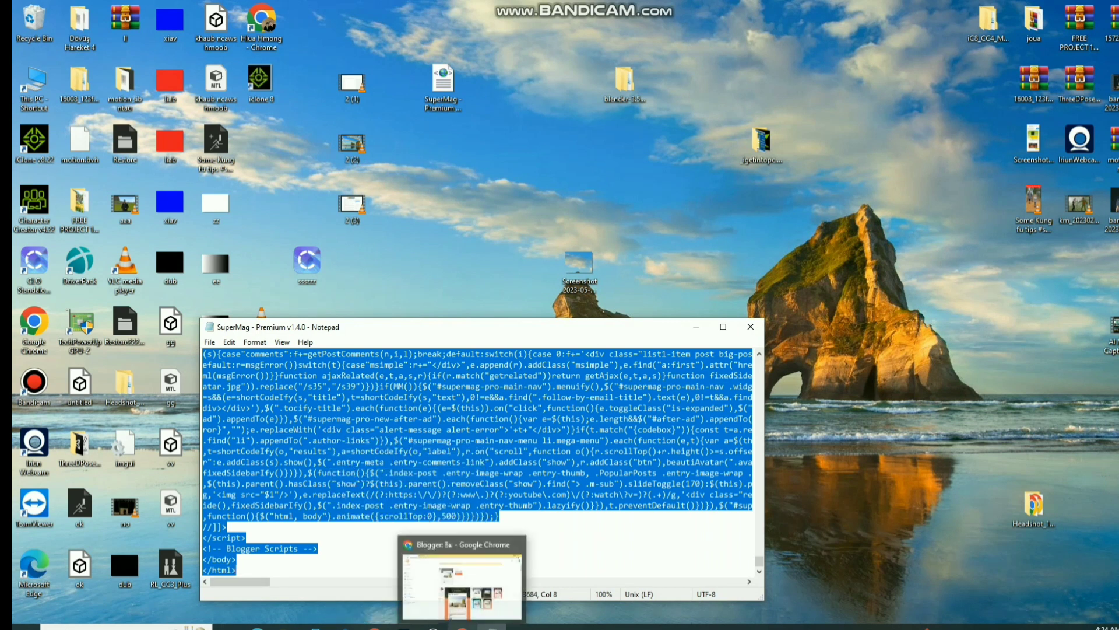
{"action": "left_click", "coordinate": [460, 578]}
{"action": "left_click", "coordinate": [578, 190]}
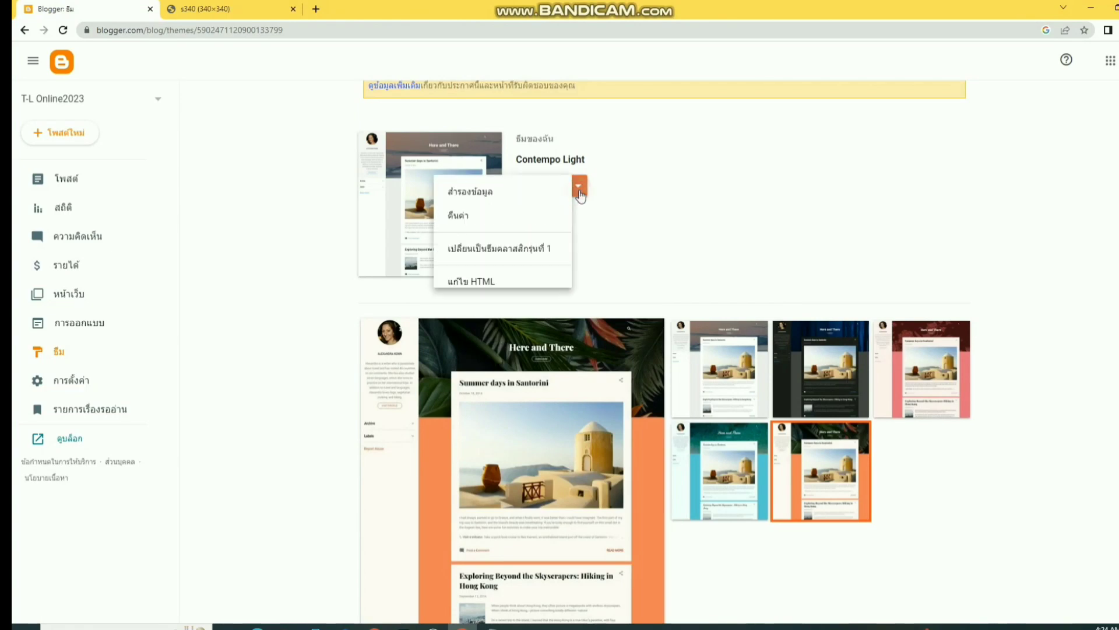
{"action": "left_click", "coordinate": [473, 282]}
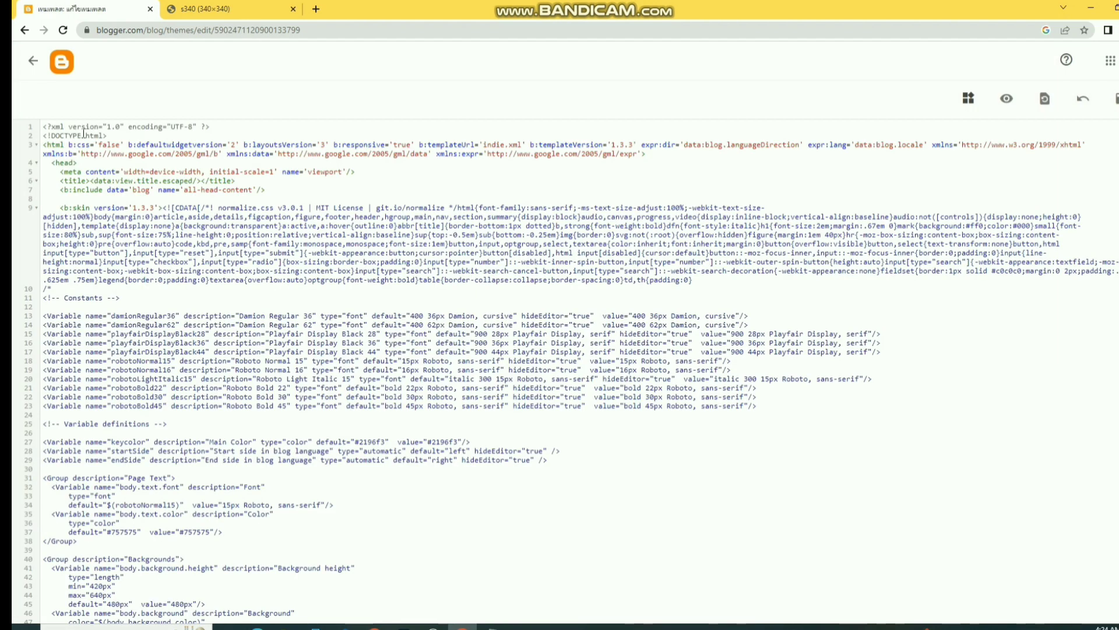
- Replace the old theme code with the pasted SuperMag template, save it, and go back
{"action": "key", "text": "ctrl+a"}
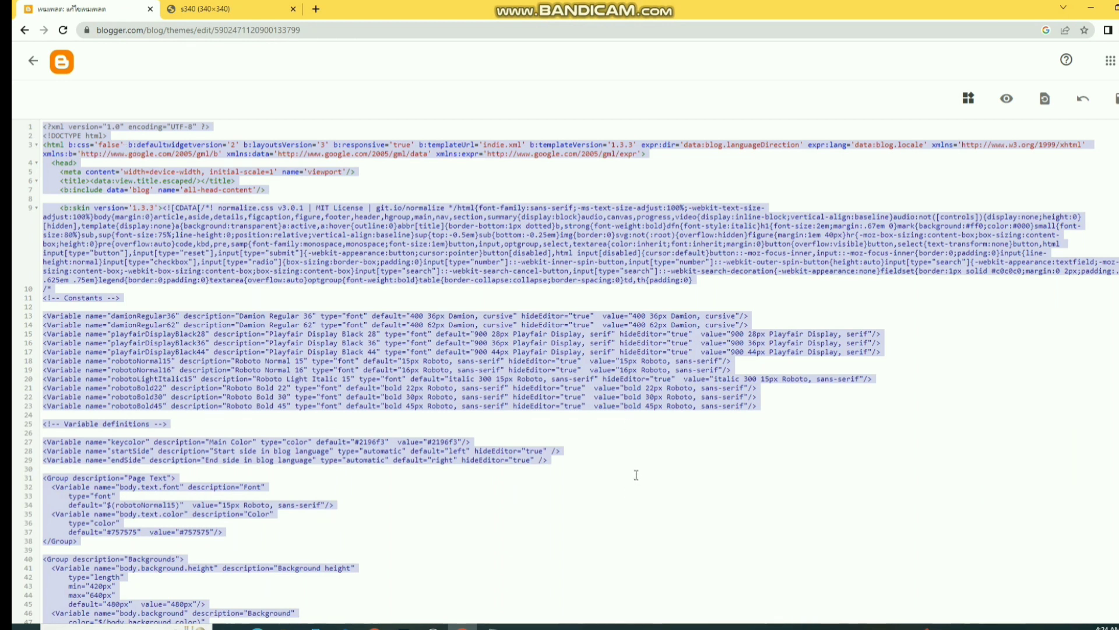
{"action": "scroll", "coordinate": [399, 569], "scroll_direction": "down", "scroll_amount": 4}
{"action": "scroll", "coordinate": [401, 562], "scroll_direction": "up", "scroll_amount": 4}
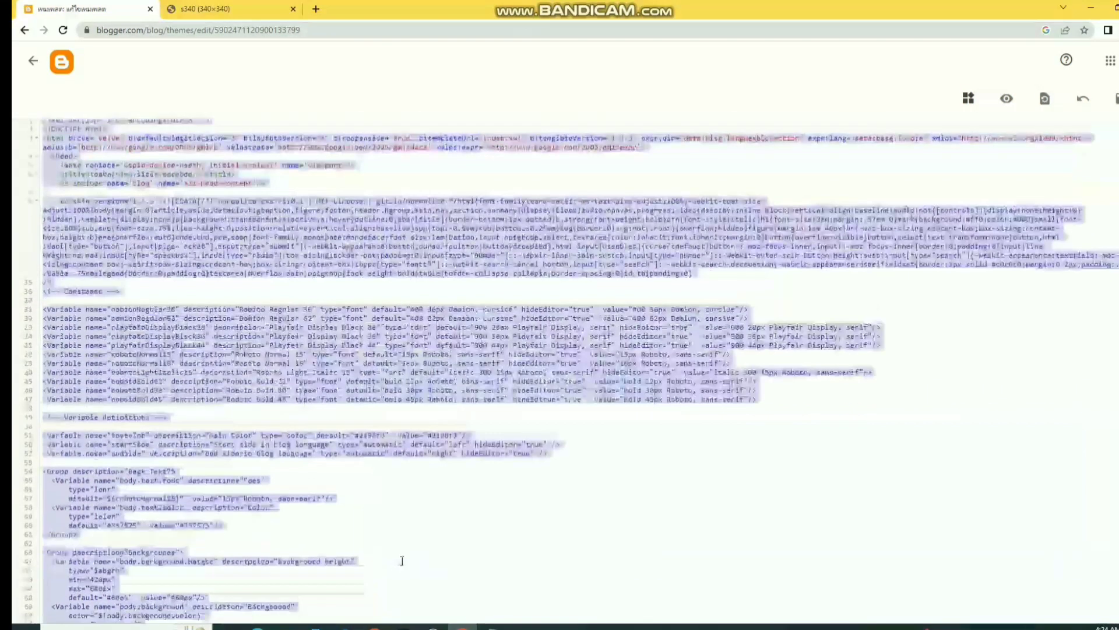
{"action": "left_click", "coordinate": [376, 515]}
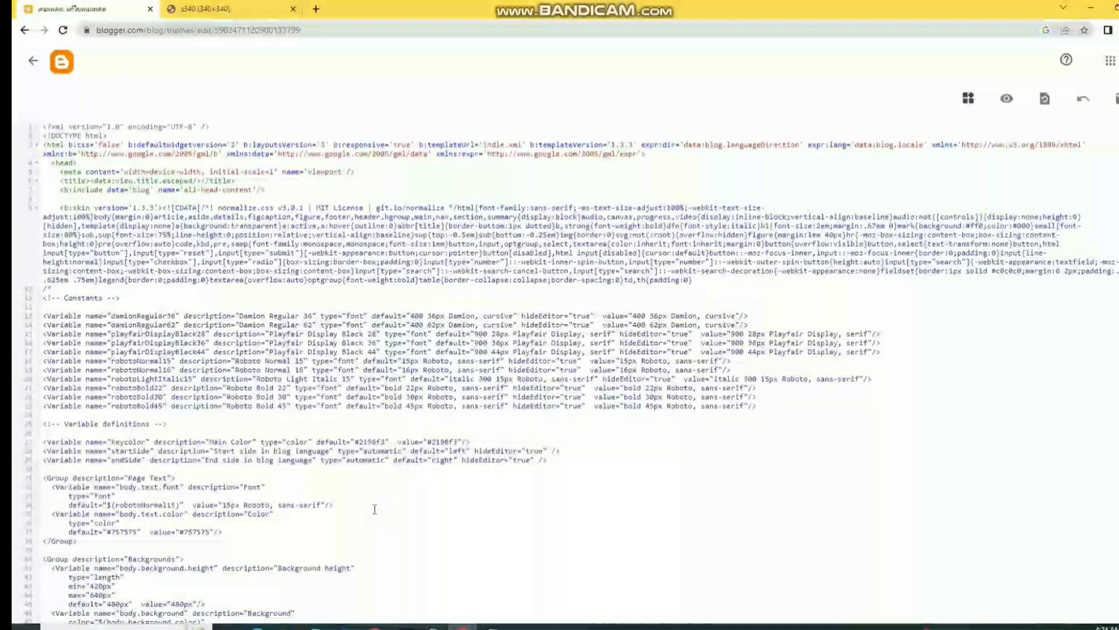
{"action": "key", "text": "ctrl+a"}
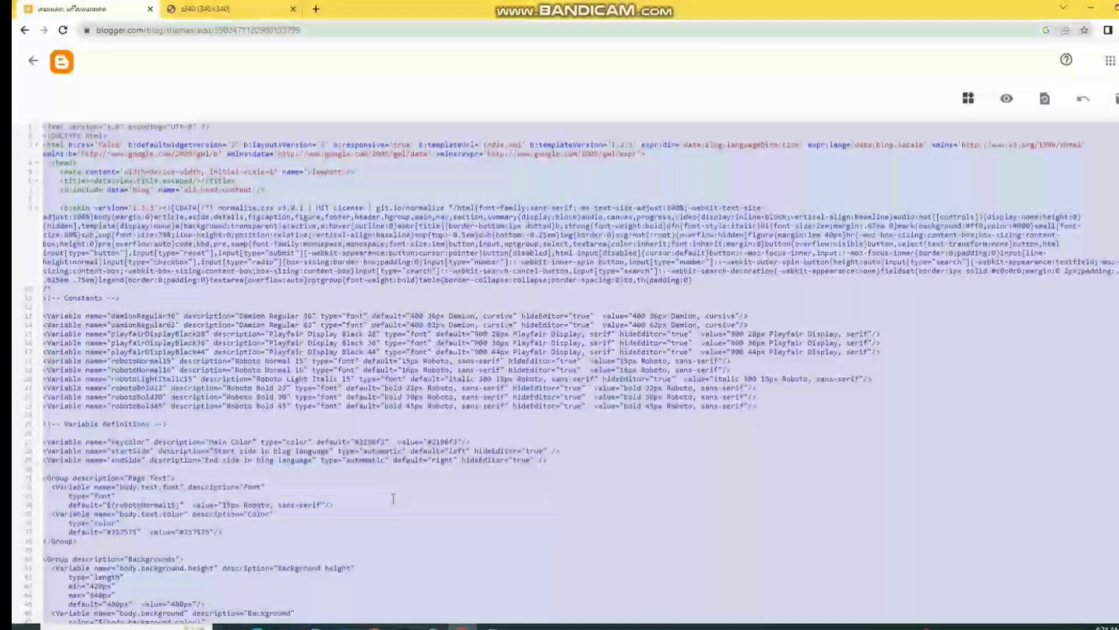
{"action": "key", "text": "BackSpace"}
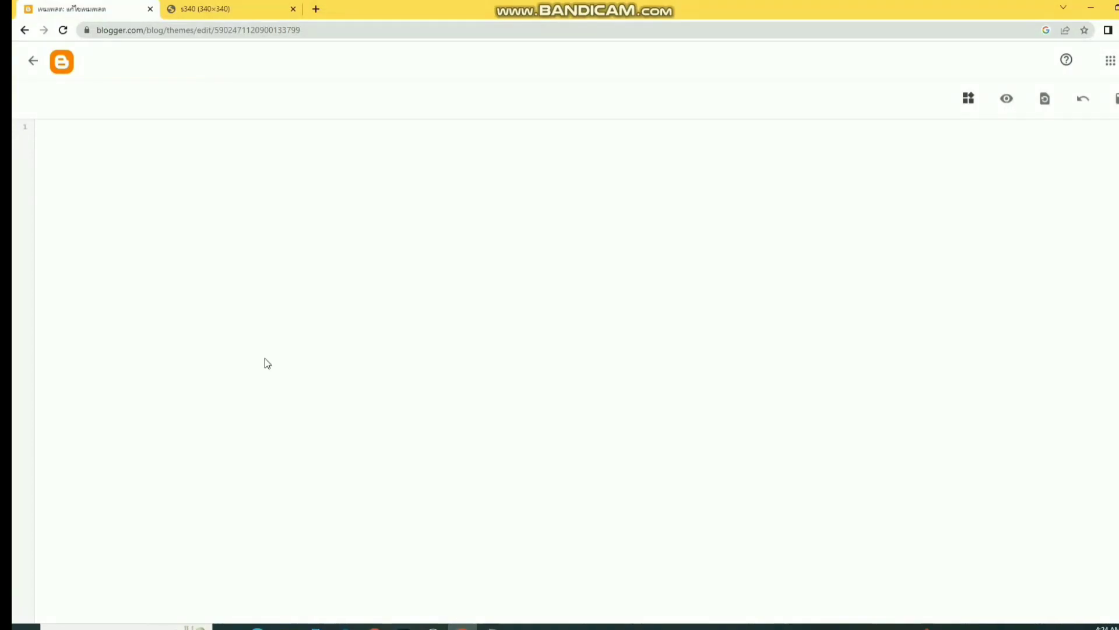
{"action": "right_click", "coordinate": [64, 133]}
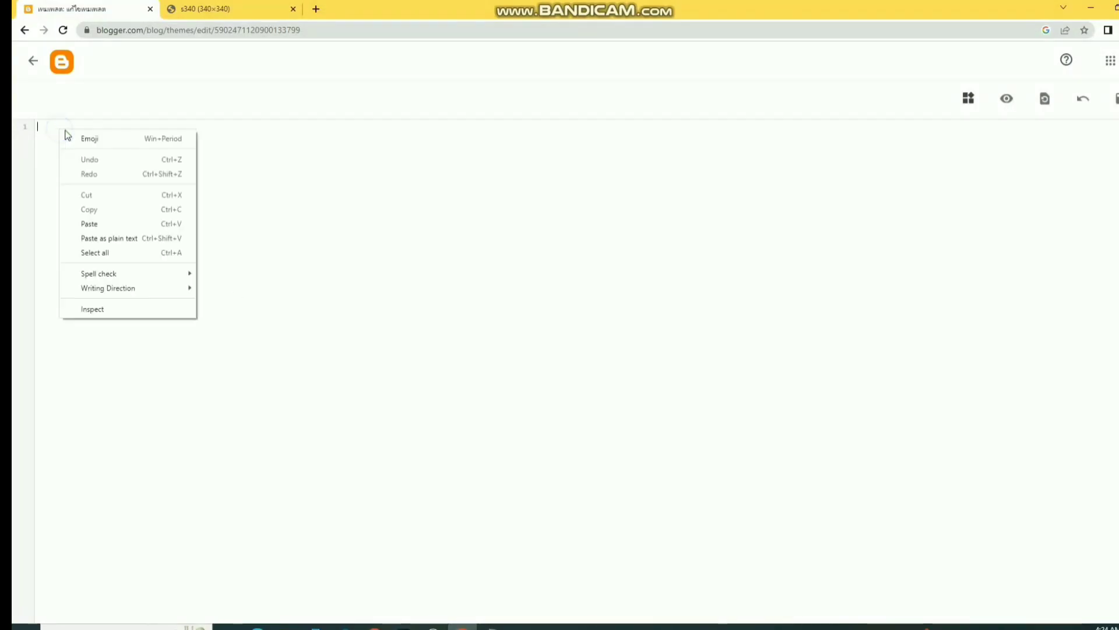
{"action": "left_click", "coordinate": [95, 224]}
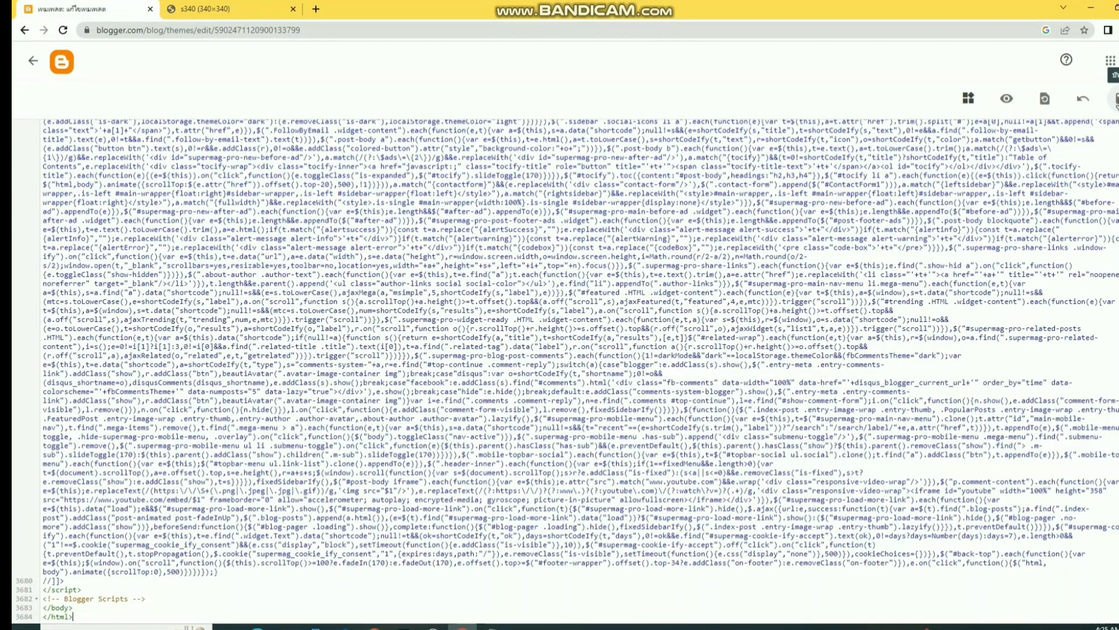
{"action": "left_click", "coordinate": [1115, 100]}
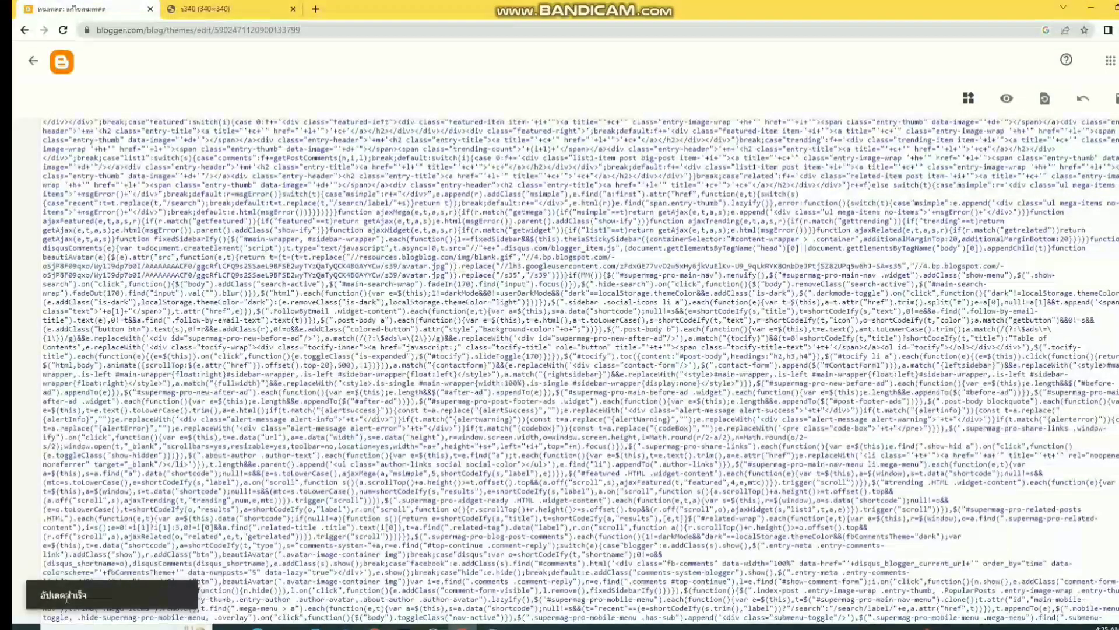
{"action": "left_click", "coordinate": [32, 60]}
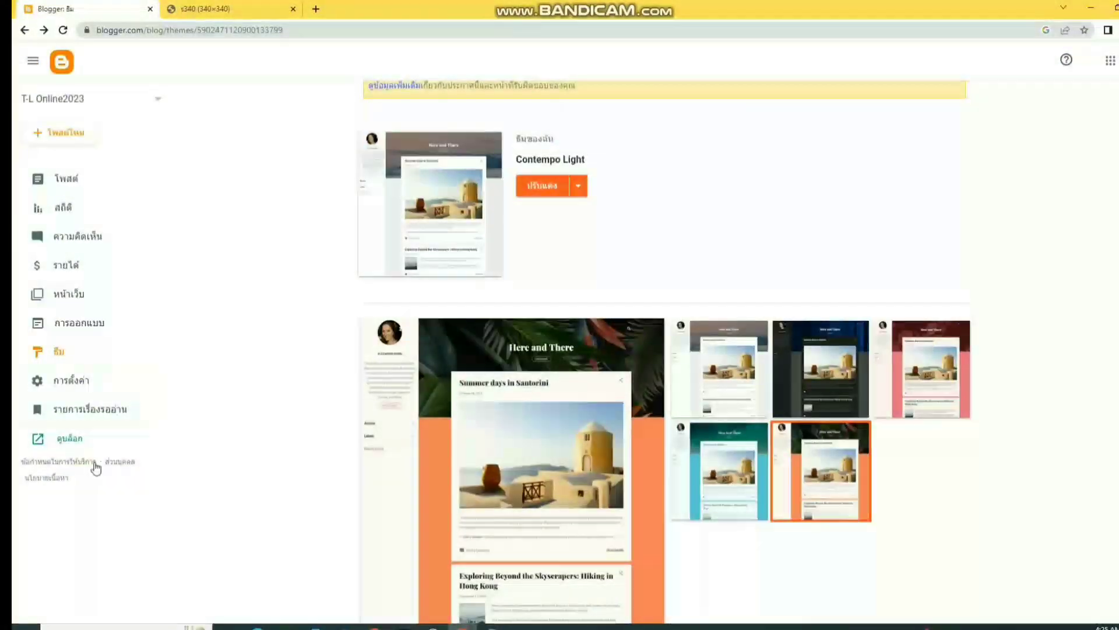
- View the live blog in a new tab to check the SuperMag layout, closing the s340 tab
{"action": "left_click", "coordinate": [69, 437]}
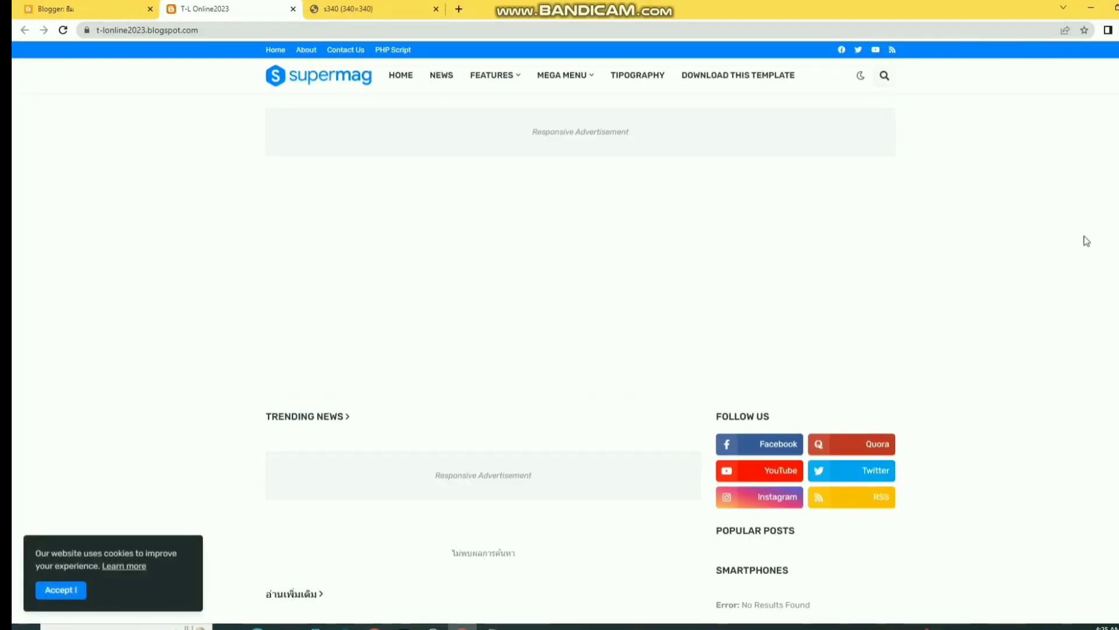
{"action": "scroll", "coordinate": [526, 329], "scroll_direction": "down", "scroll_amount": 6}
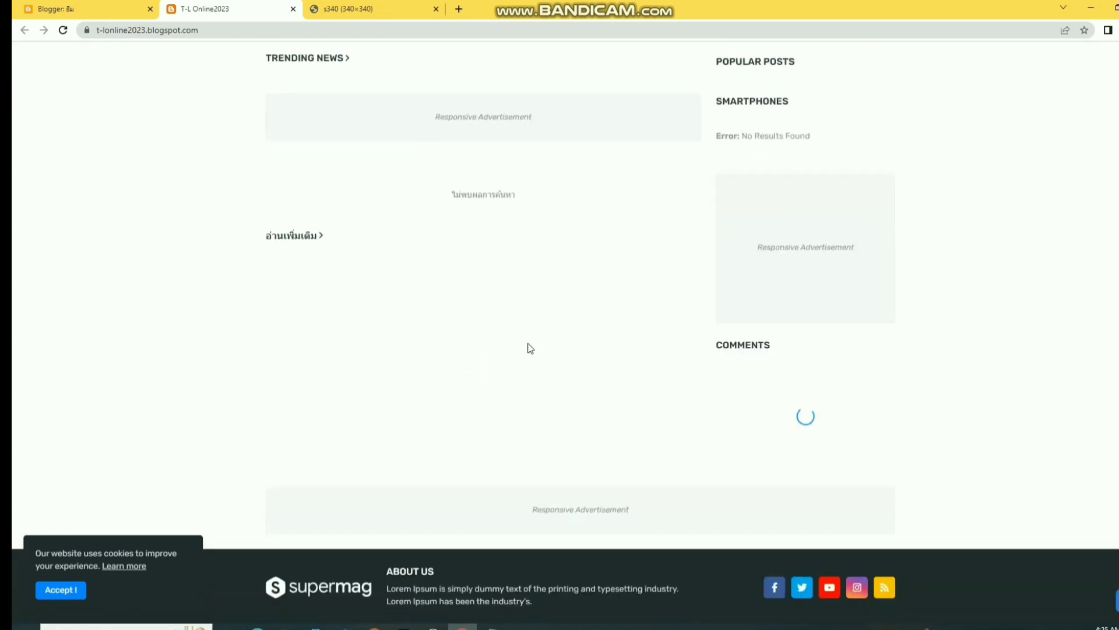
{"action": "scroll", "coordinate": [530, 350], "scroll_direction": "up", "scroll_amount": 6}
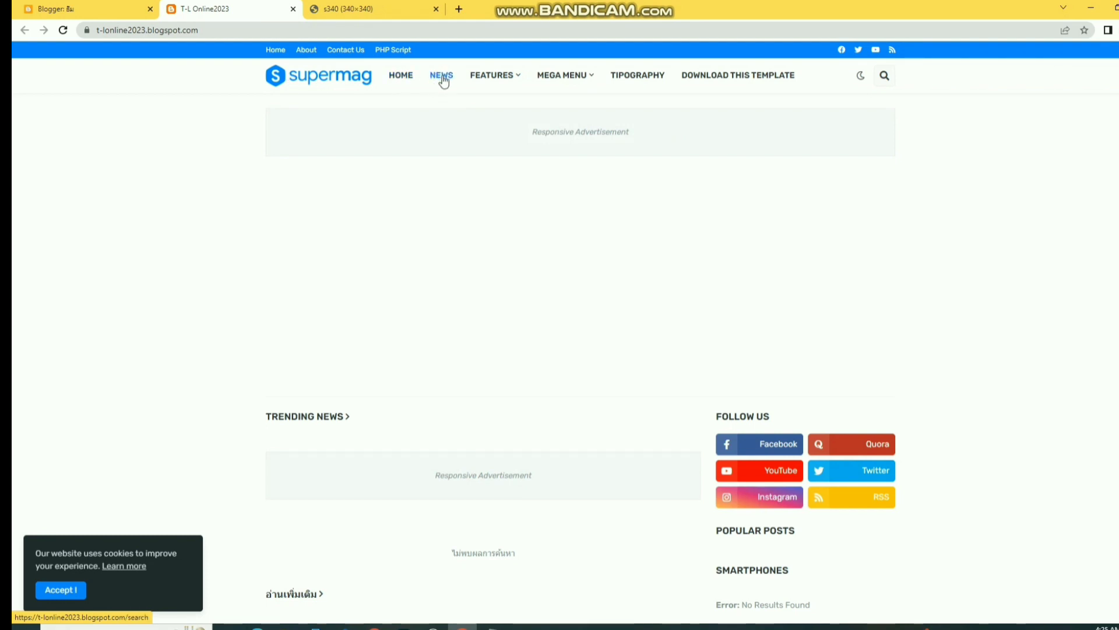
{"action": "mouse_move", "coordinate": [491, 78]}
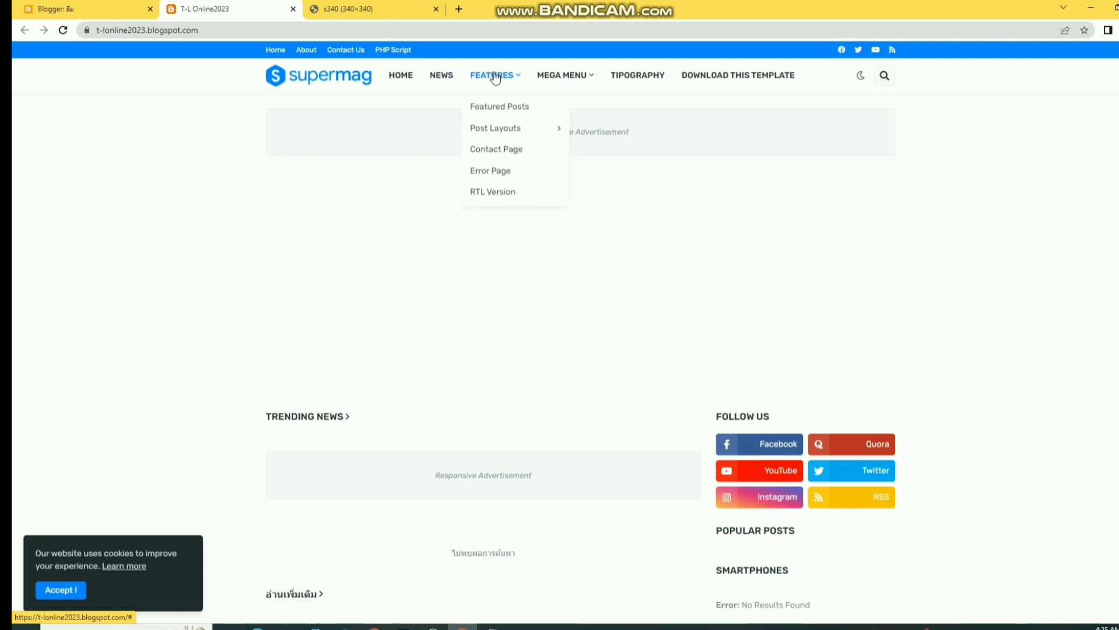
{"action": "mouse_move", "coordinate": [576, 77]}
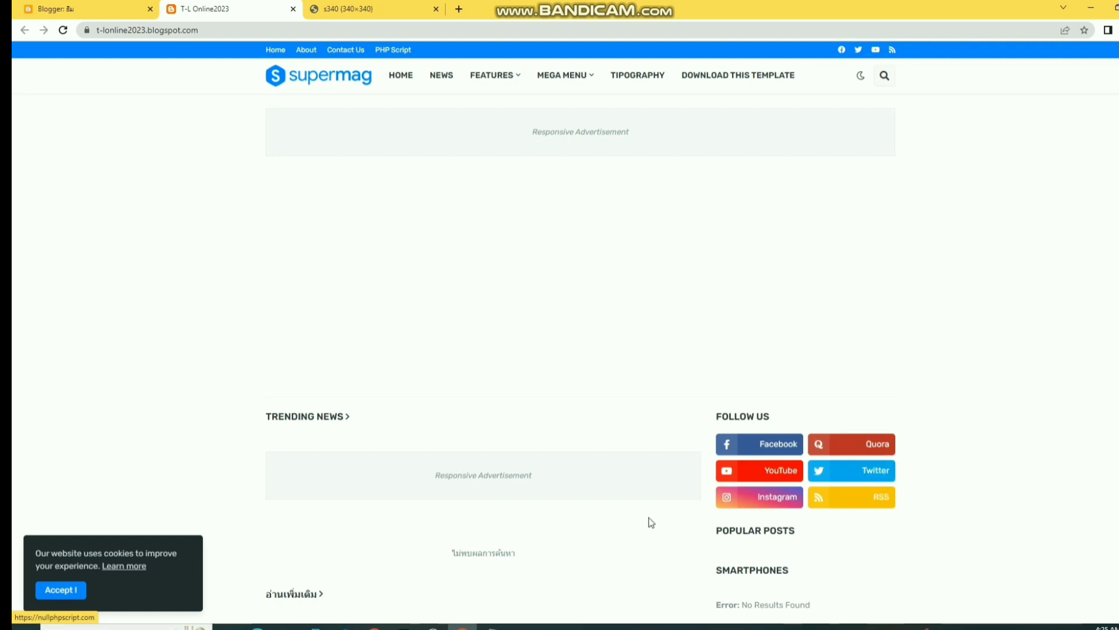
{"action": "scroll", "coordinate": [401, 553], "scroll_direction": "down", "scroll_amount": 1}
{"action": "scroll", "coordinate": [402, 553], "scroll_direction": "down", "scroll_amount": 5}
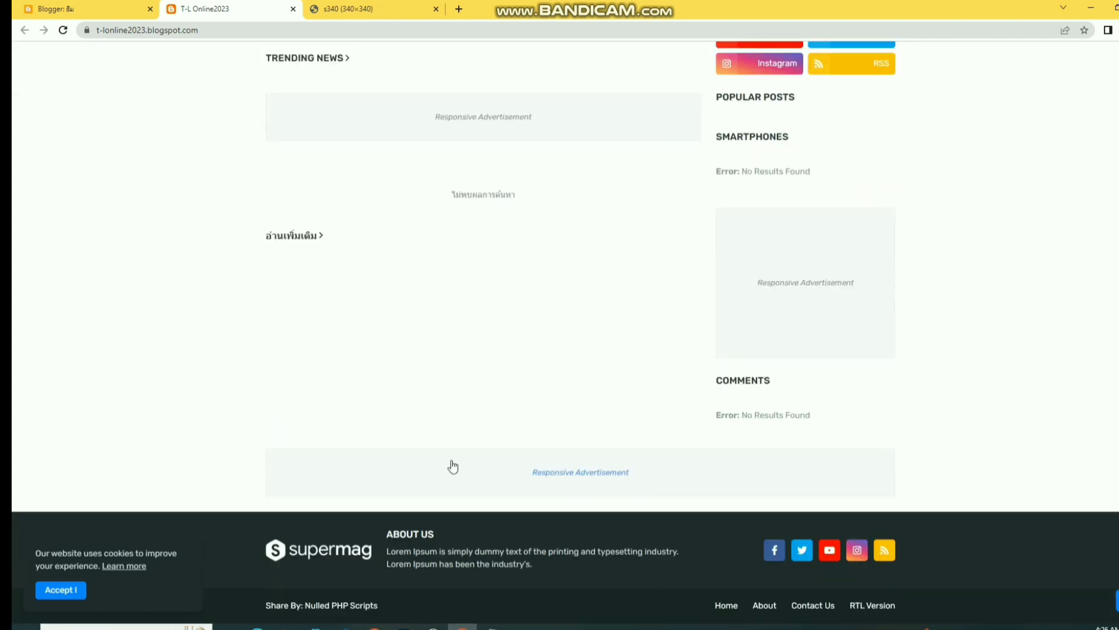
{"action": "scroll", "coordinate": [452, 465], "scroll_direction": "up", "scroll_amount": 4}
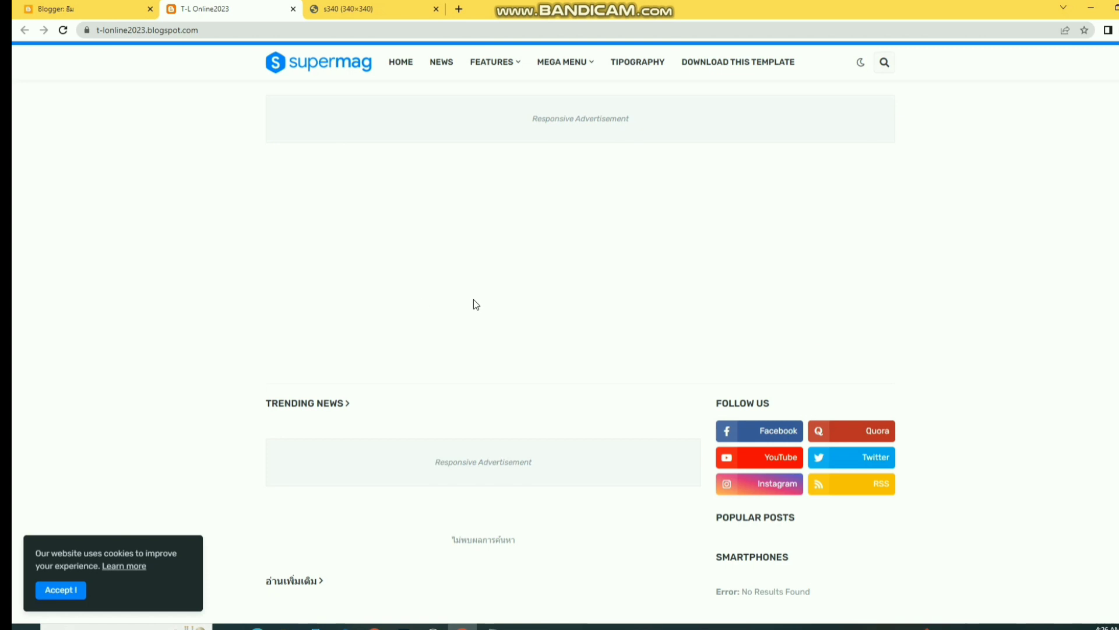
{"action": "left_click", "coordinate": [433, 12]}
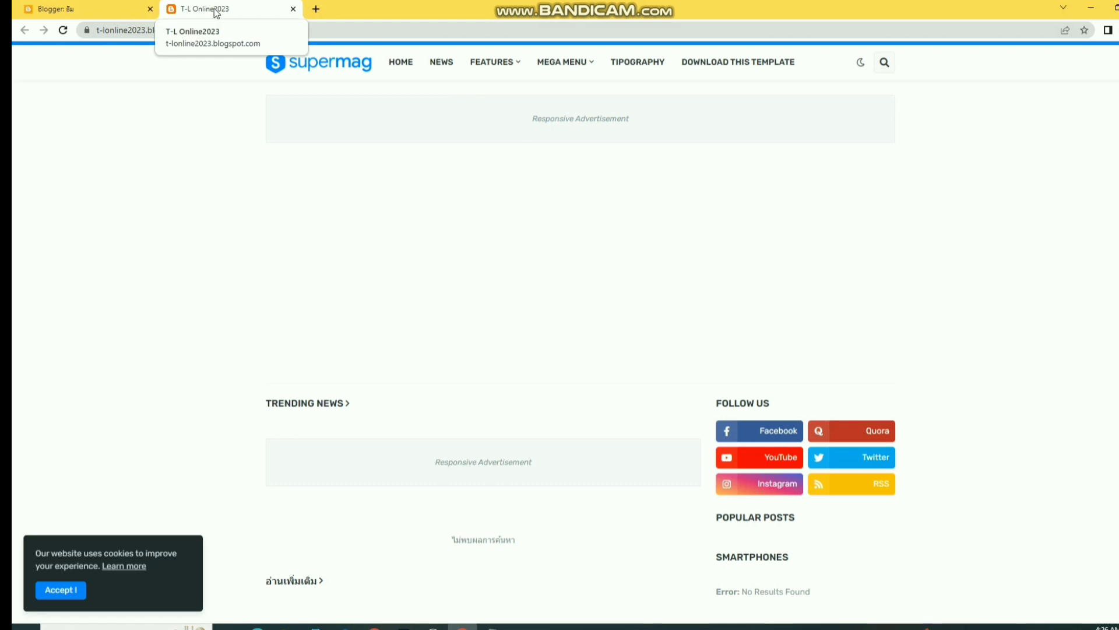
{"action": "scroll", "coordinate": [284, 105], "scroll_direction": "up", "scroll_amount": 1}
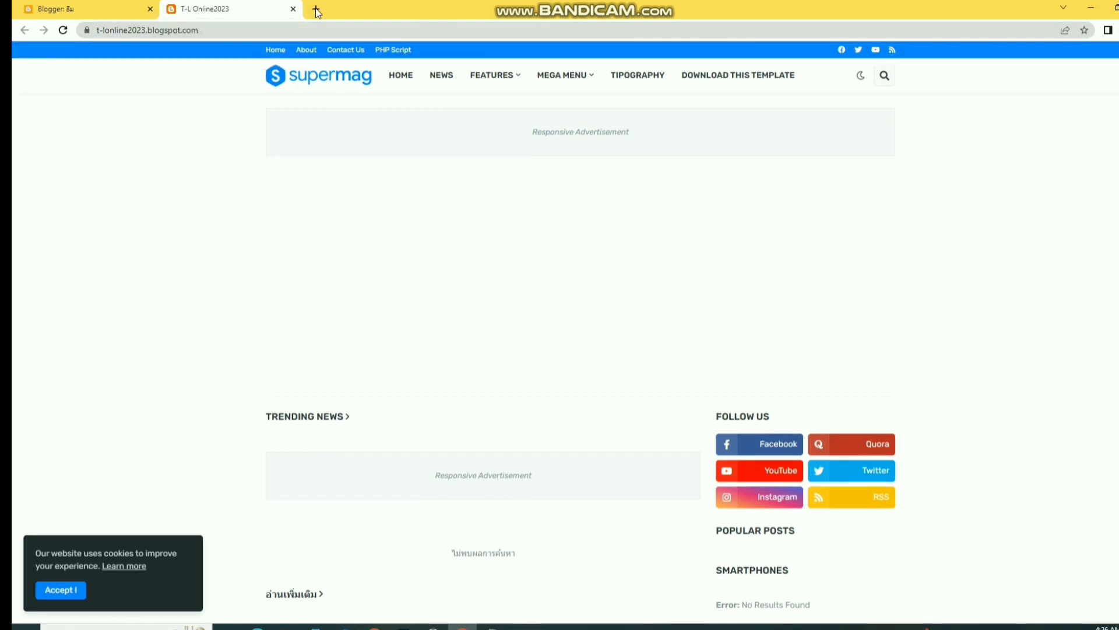
- Close the blog preview and start a new post from the T-L Online2023 Posts list
{"action": "left_click", "coordinate": [293, 10]}
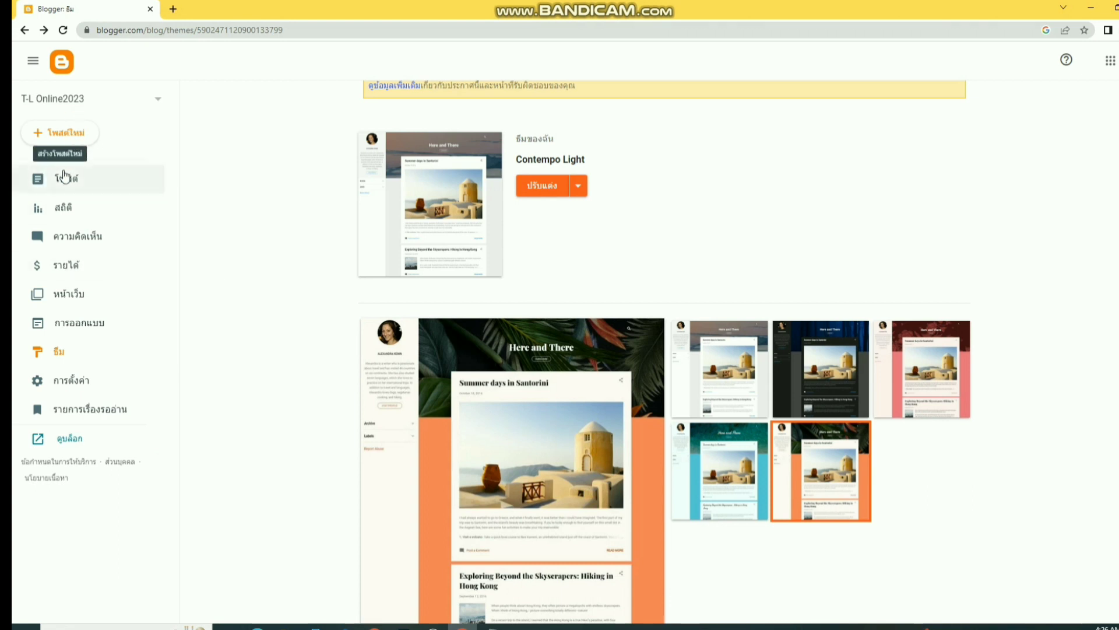
{"action": "left_click", "coordinate": [65, 179]}
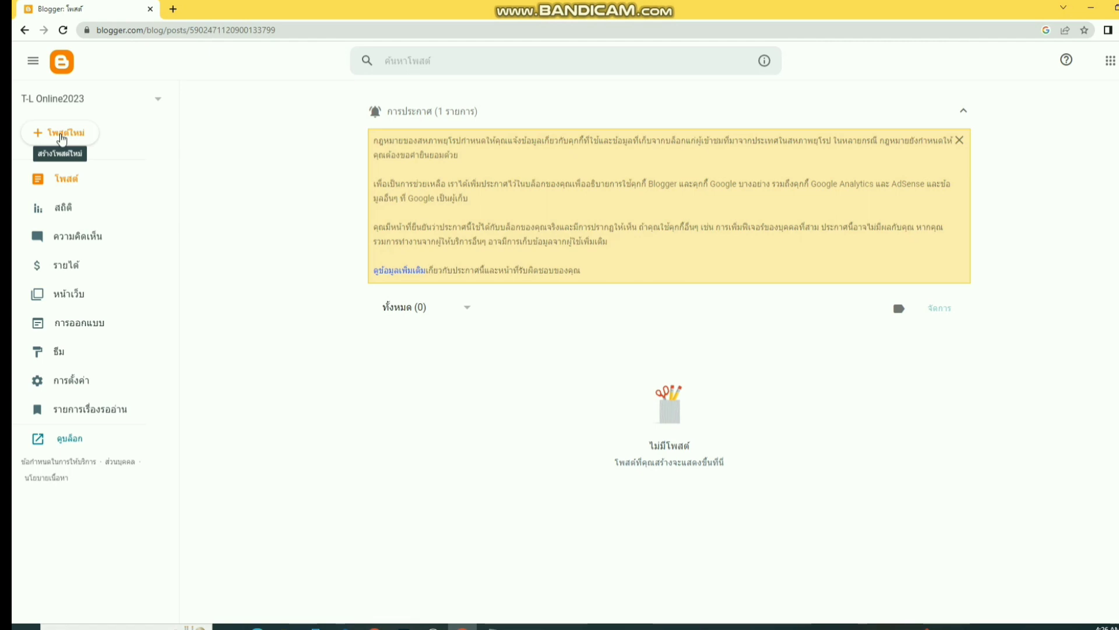
{"action": "left_click", "coordinate": [61, 139]}
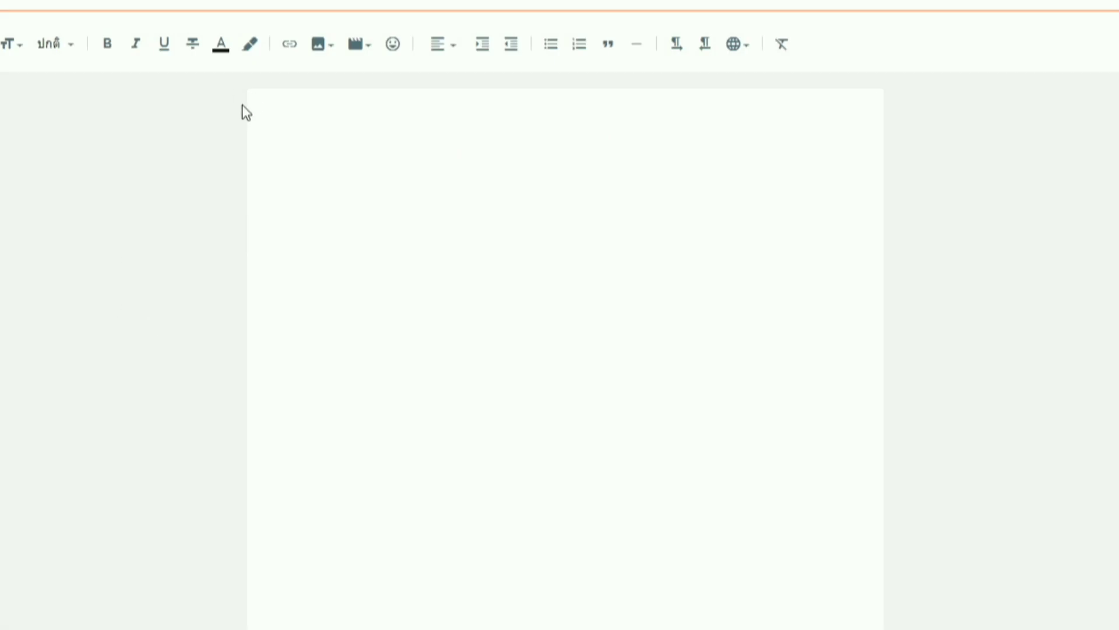
- Type the caption 'muag raj nplaim' in the empty post body
{"action": "left_click", "coordinate": [465, 210]}
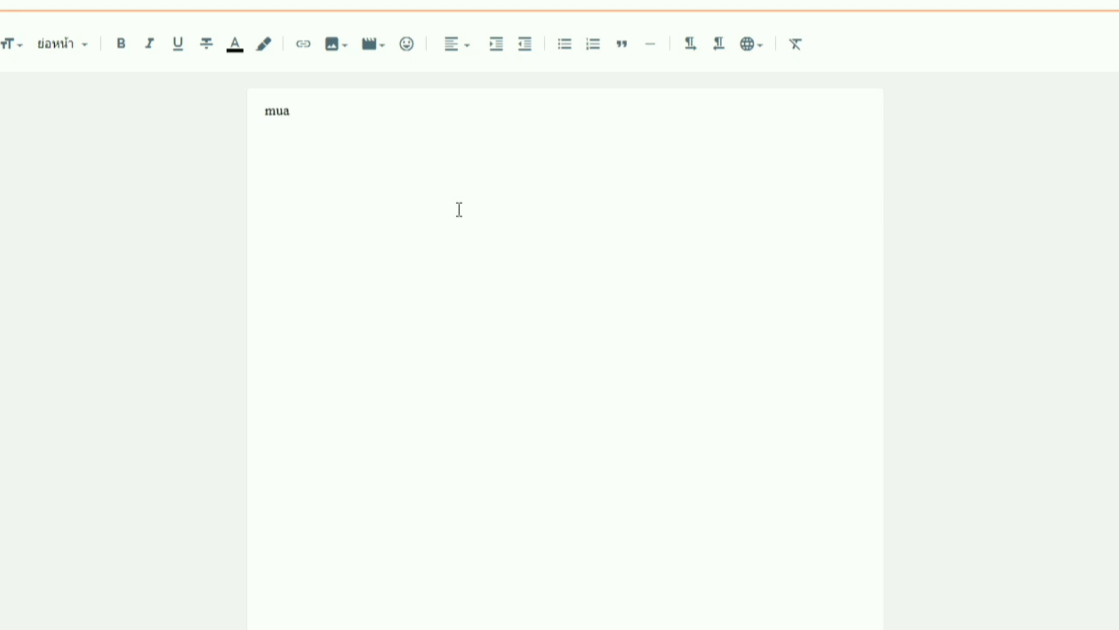
{"action": "type", "text": "g khoom"}
{"action": "left_click_drag", "start_coordinate": [296, 111], "coordinate": [403, 111]}
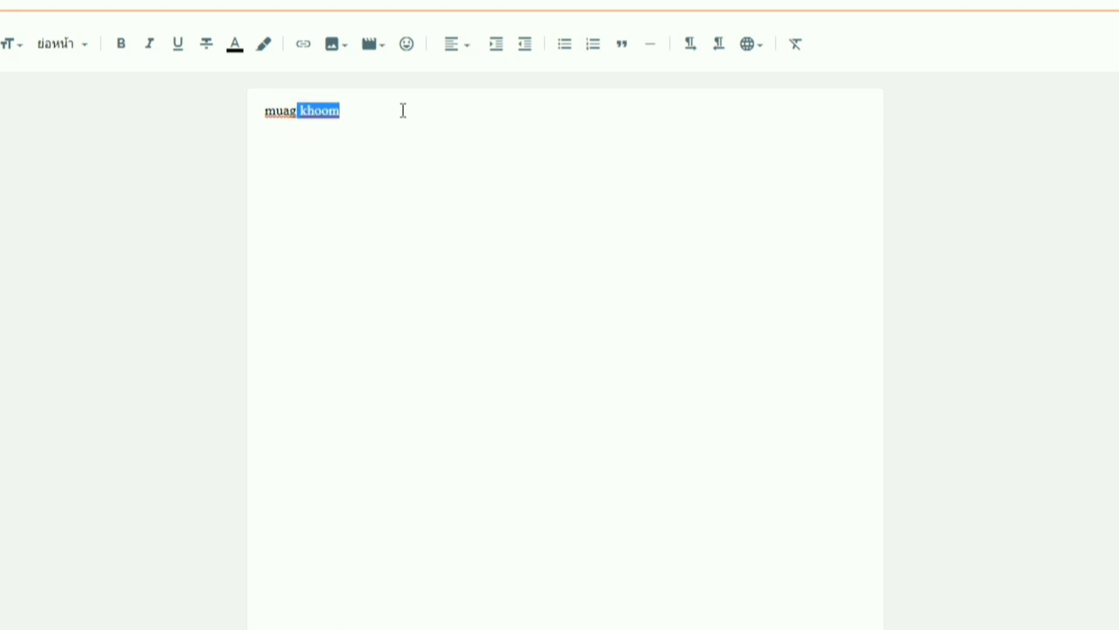
{"action": "type", "text": "raj nplai"}
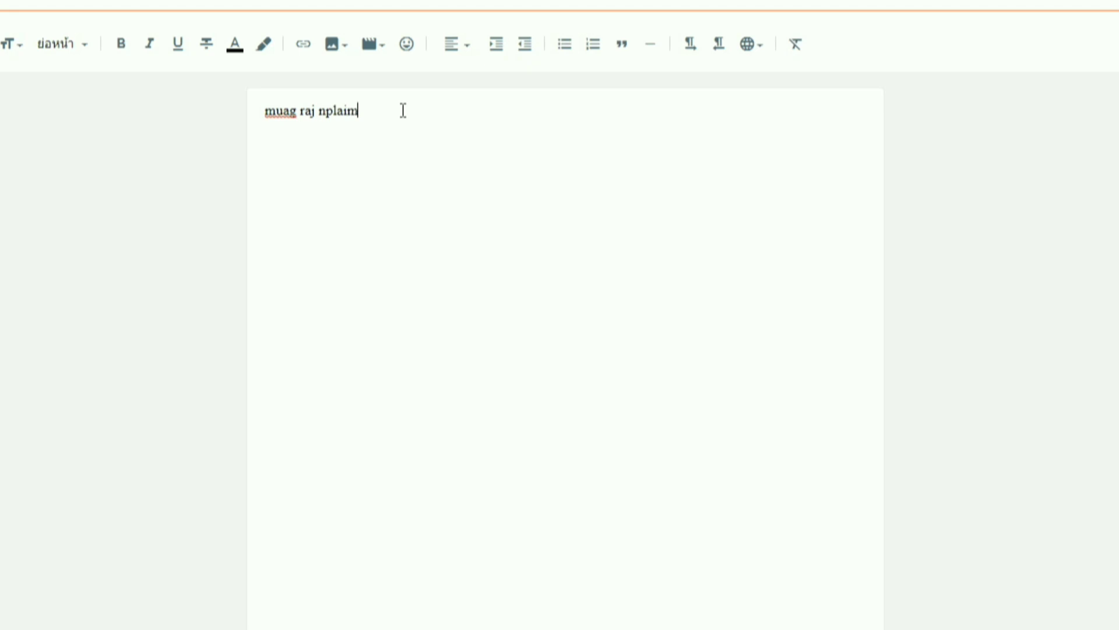
- Make the 'muag raj nplaim' caption Large and open a new browser tab
{"action": "left_click_drag", "start_coordinate": [403, 110], "coordinate": [260, 116]}
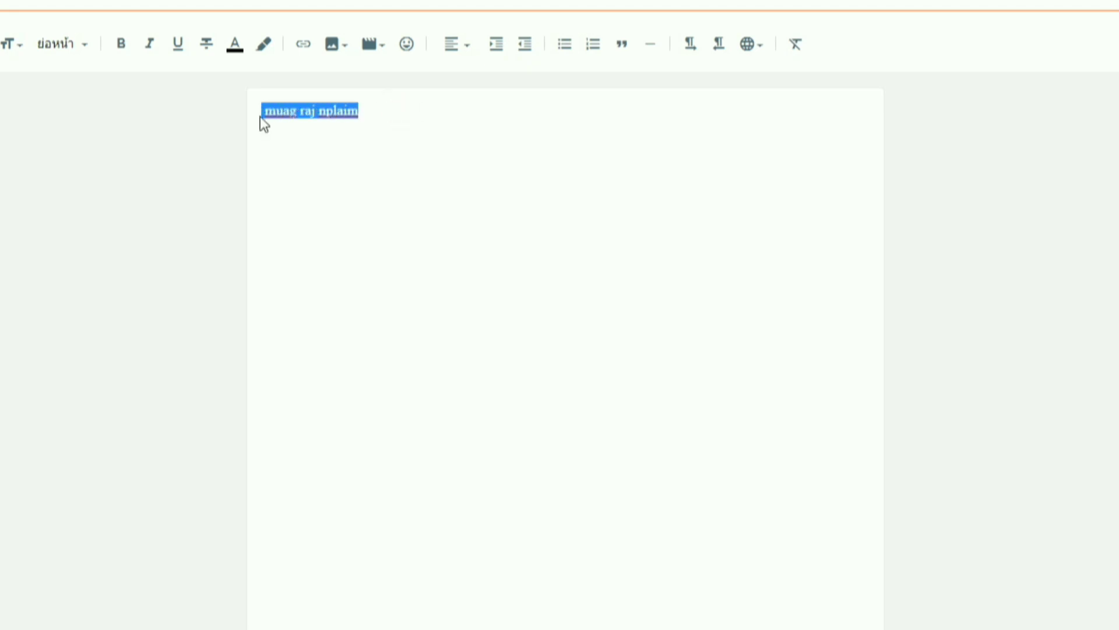
{"action": "left_click", "coordinate": [20, 49]}
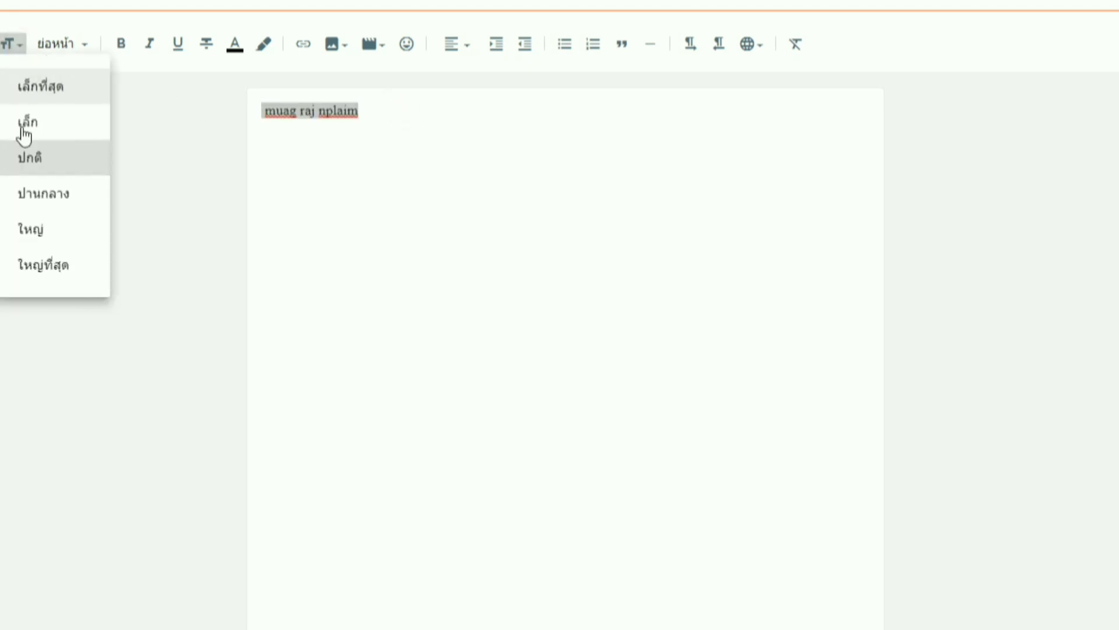
{"action": "left_click", "coordinate": [43, 240]}
{"action": "left_click", "coordinate": [435, 122]}
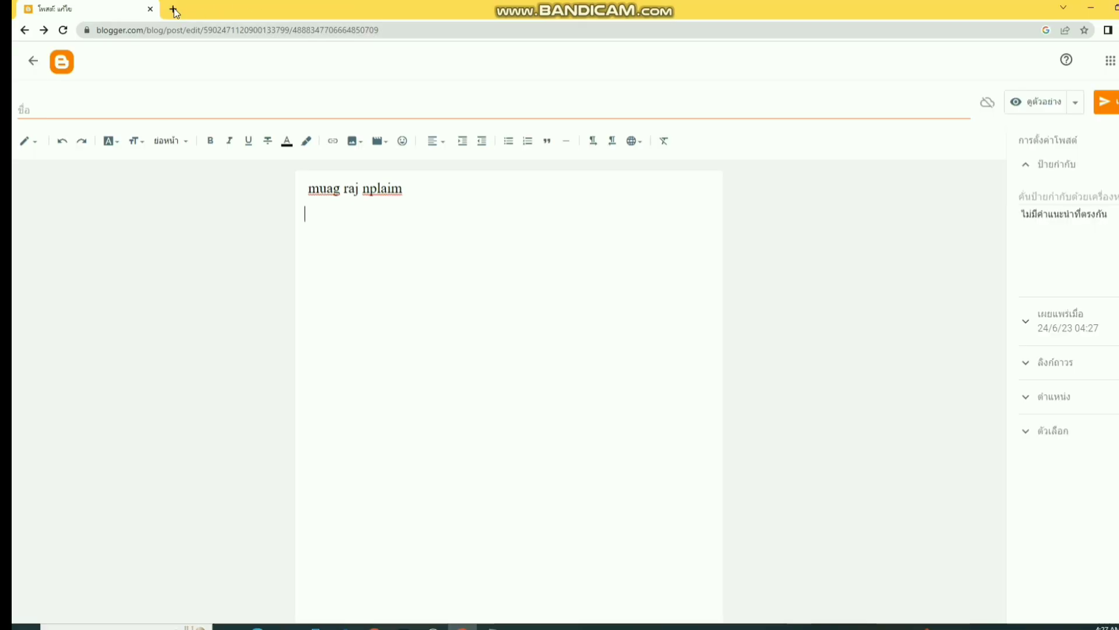
{"action": "left_click", "coordinate": [173, 10]}
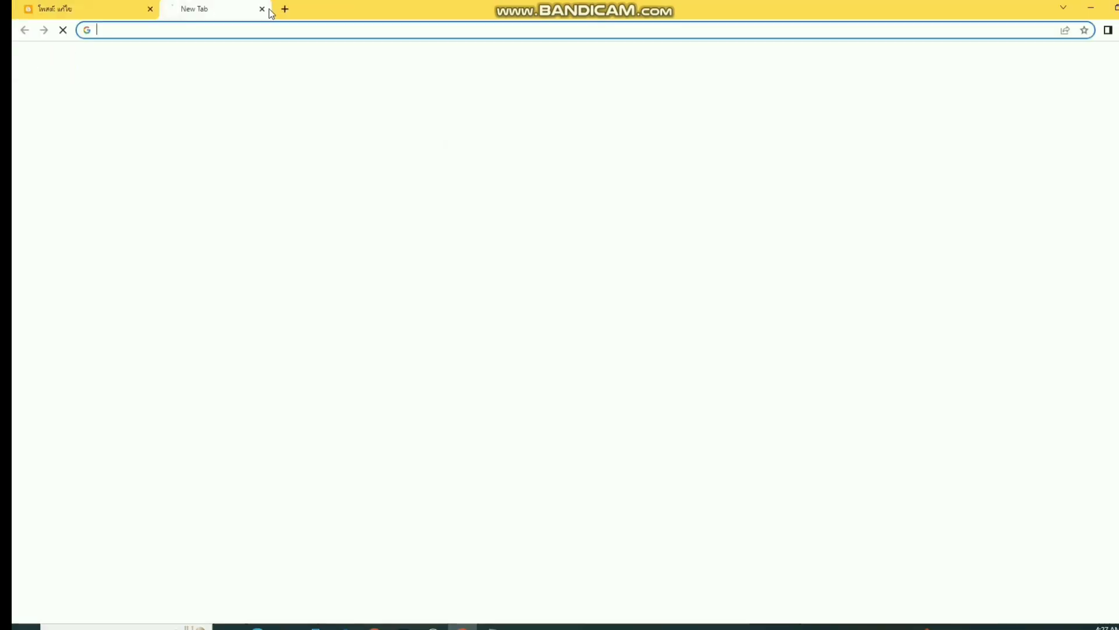
- Search Google for 'Raj nplaim'
{"action": "left_click", "coordinate": [505, 238]}
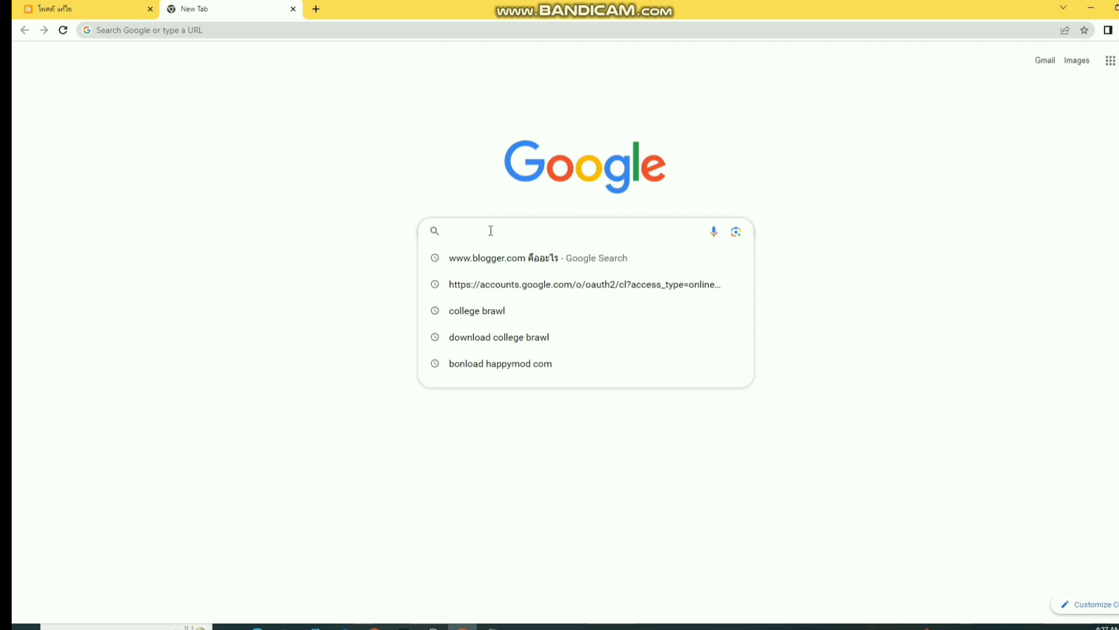
{"action": "type", "text": "R"}
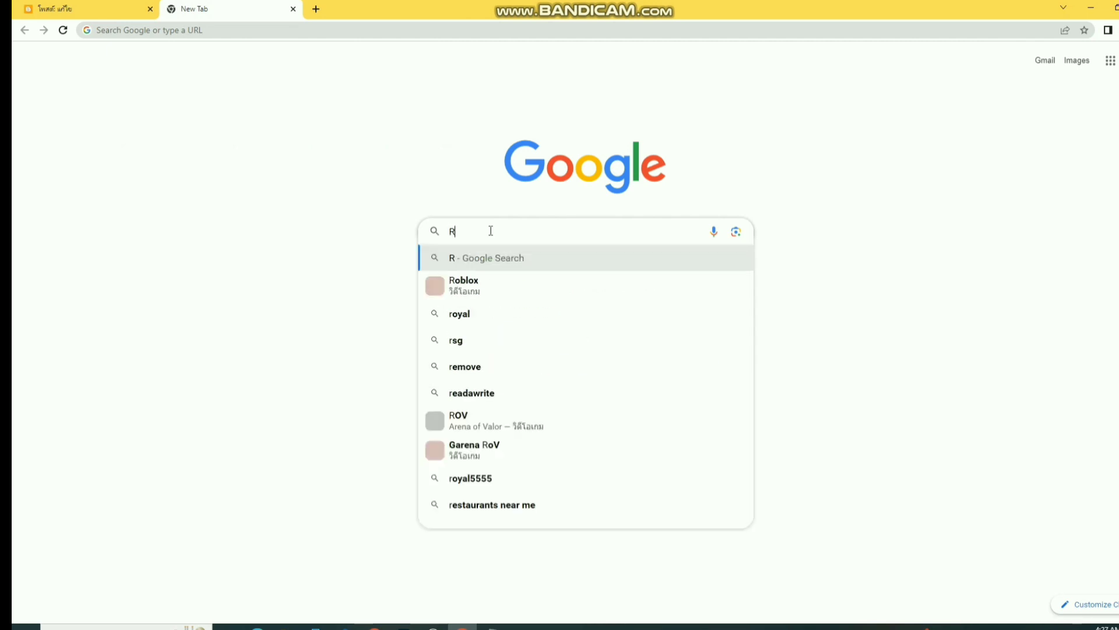
{"action": "type", "text": "aj n"}
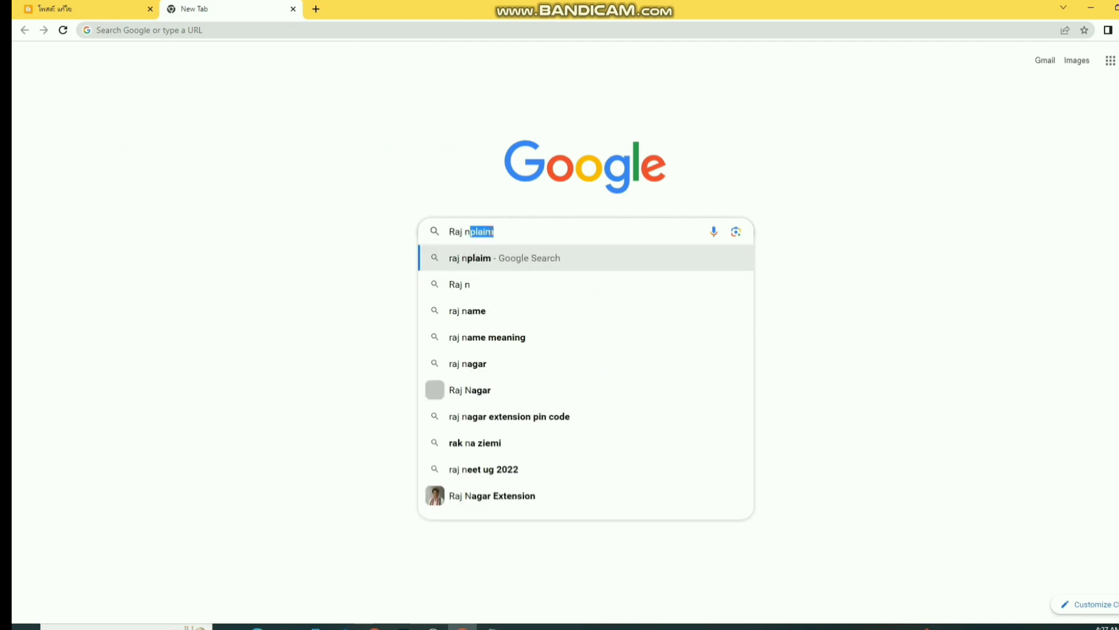
{"action": "type", "text": "plai"}
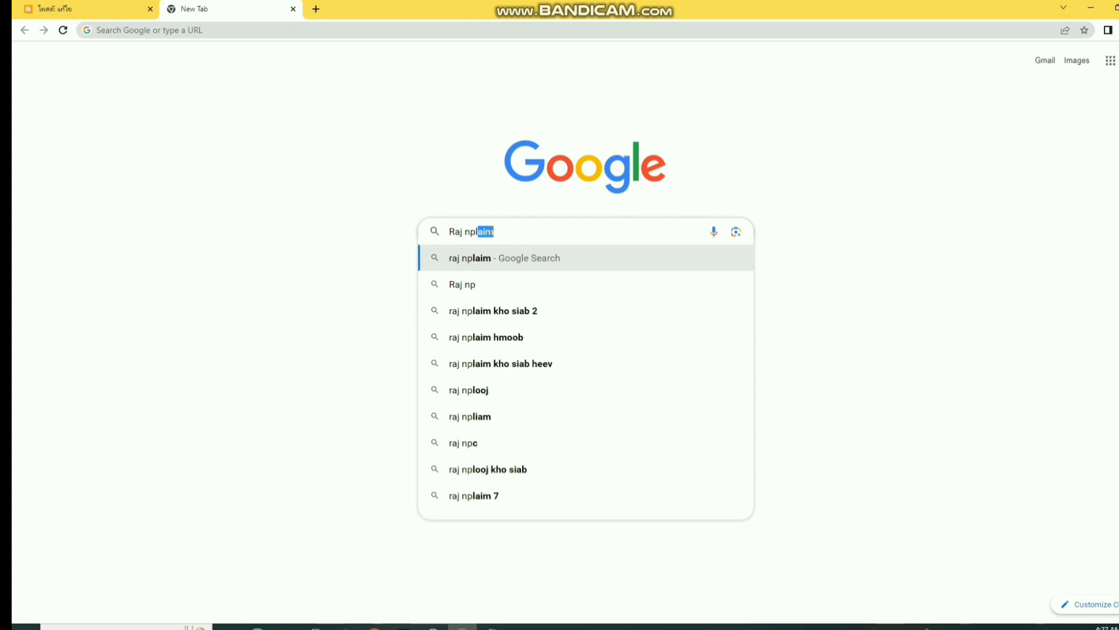
{"action": "type", "text": "m"}
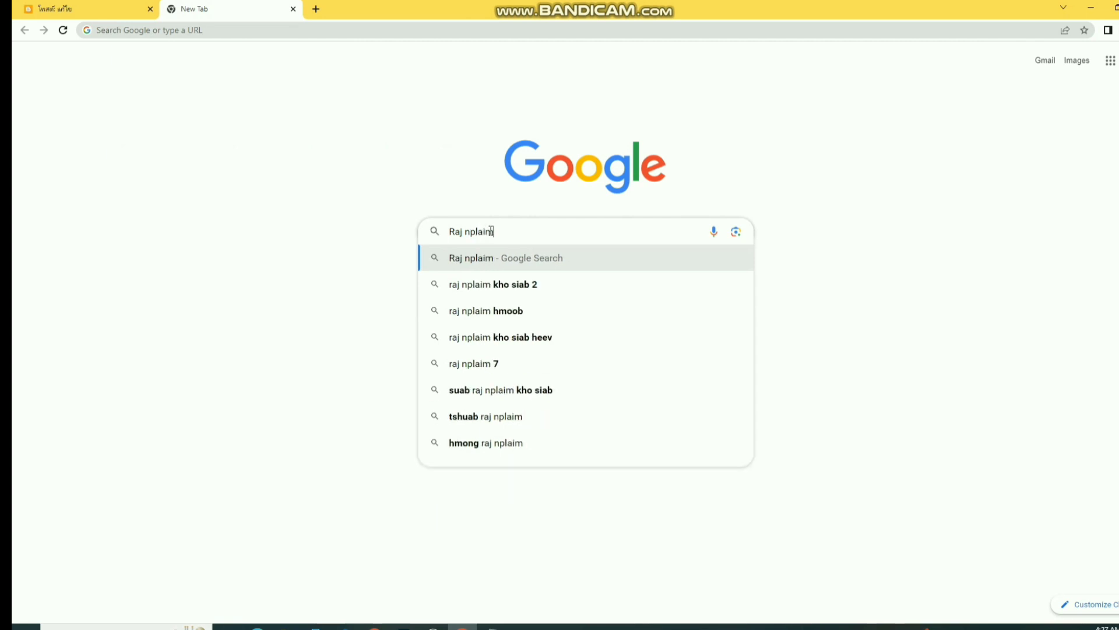
{"action": "key", "text": "Return"}
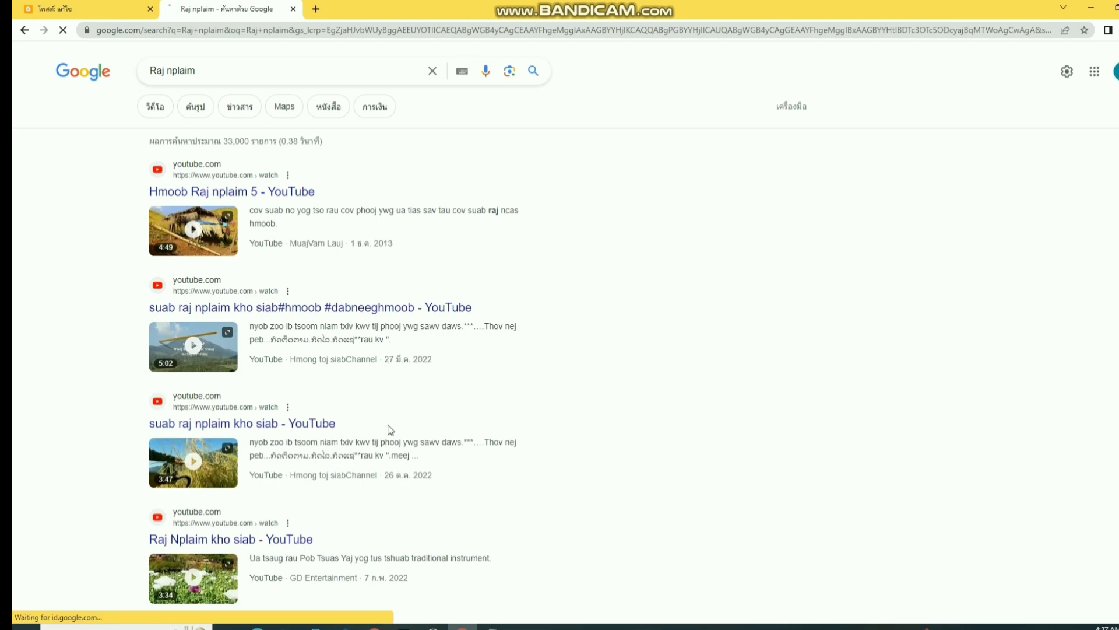
- Show image results and preview the dark-background Tsaaj Nplaim flute photo
{"action": "left_click", "coordinate": [196, 107]}
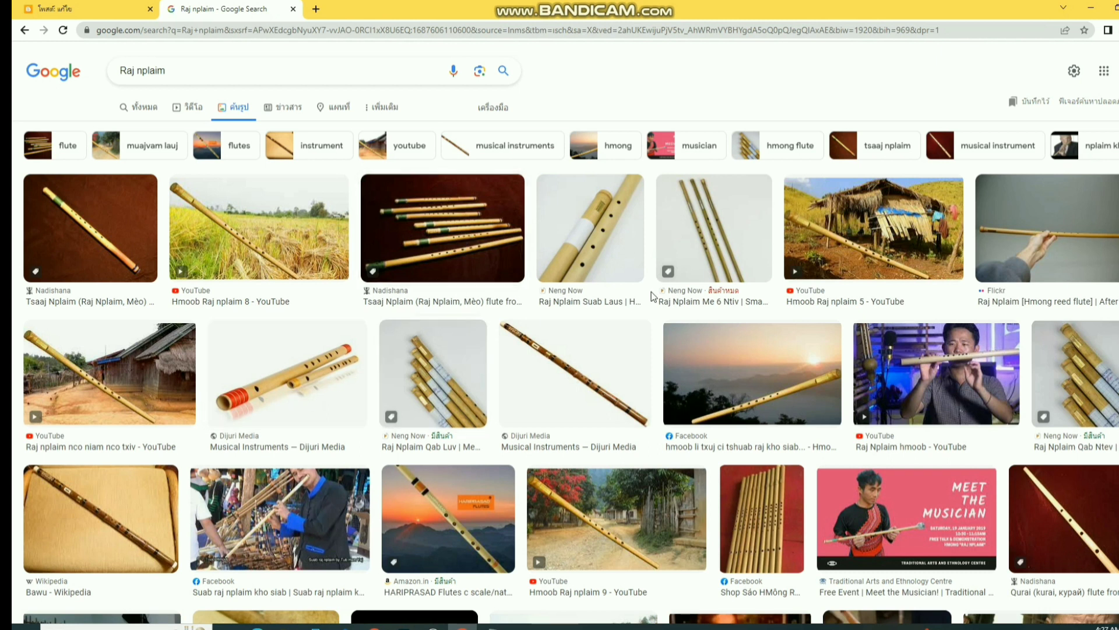
{"action": "scroll", "coordinate": [713, 392], "scroll_direction": "down", "scroll_amount": 2}
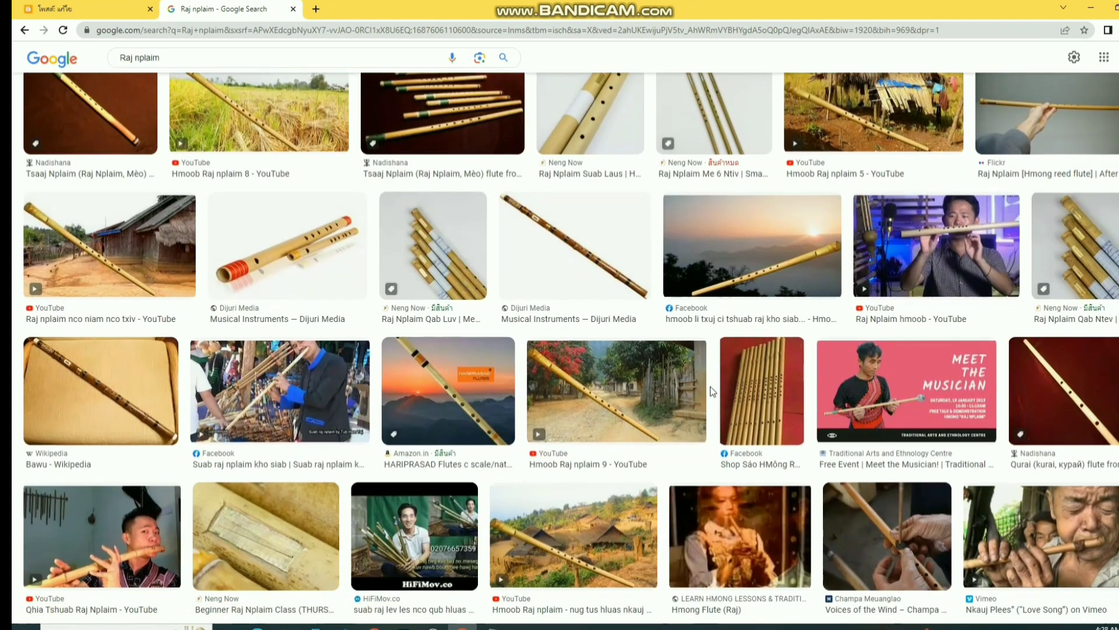
{"action": "scroll", "coordinate": [712, 392], "scroll_direction": "down", "scroll_amount": 4}
{"action": "scroll", "coordinate": [553, 323], "scroll_direction": "up", "scroll_amount": 5}
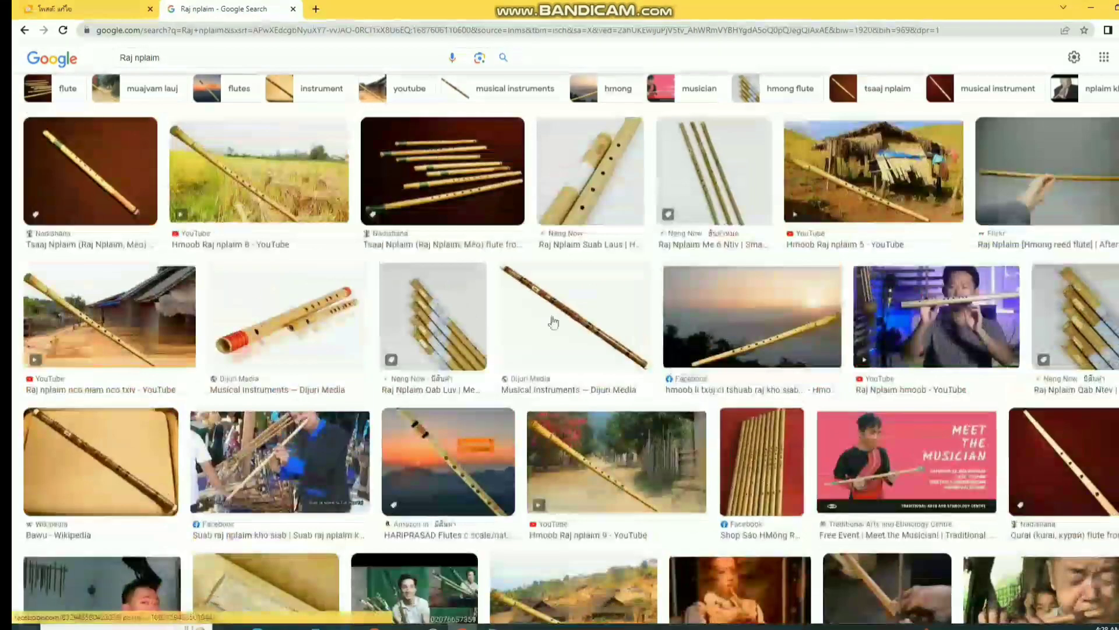
{"action": "left_click", "coordinate": [441, 193]}
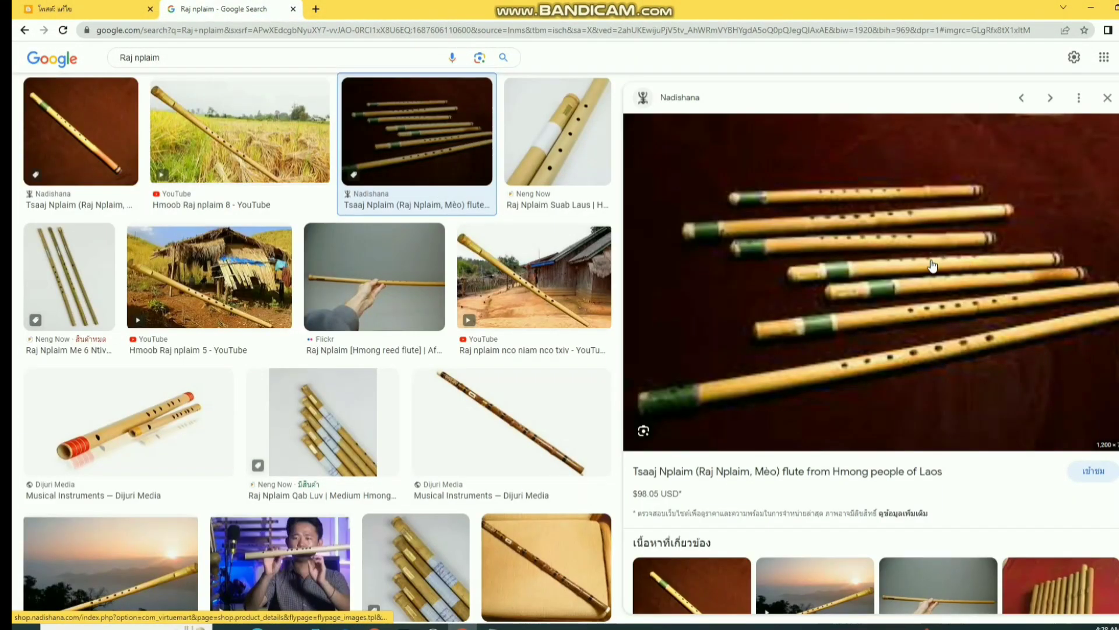
- Restore Chrome to a smaller window so the desktop shows beside the flute preview
{"action": "right_click", "coordinate": [879, 266]}
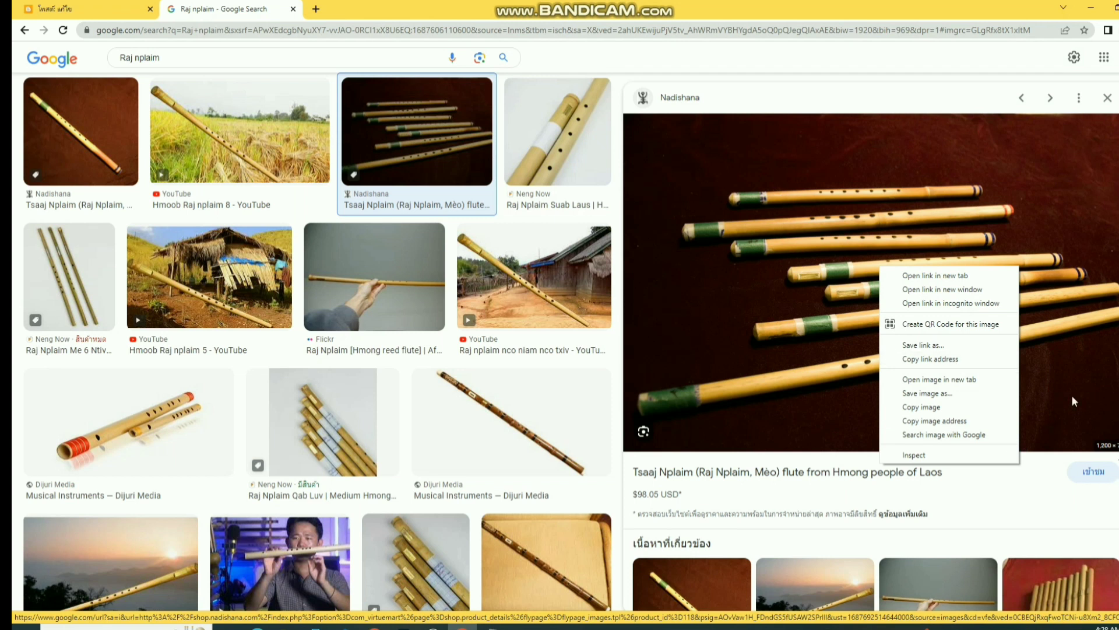
{"action": "right_click", "coordinate": [1022, 379]}
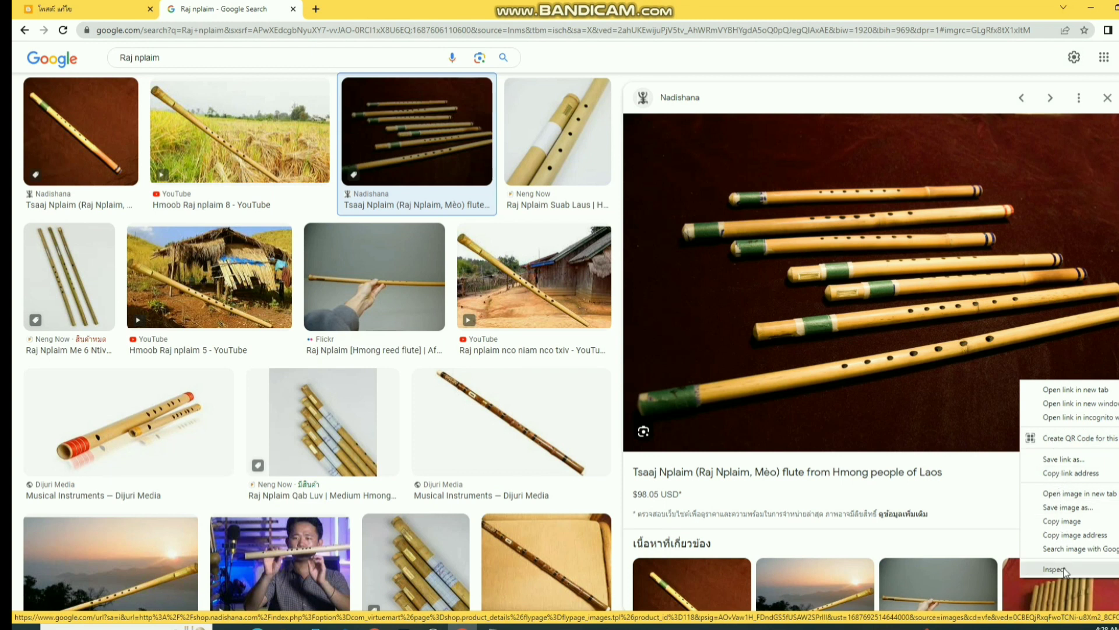
{"action": "left_click", "coordinate": [774, 298]}
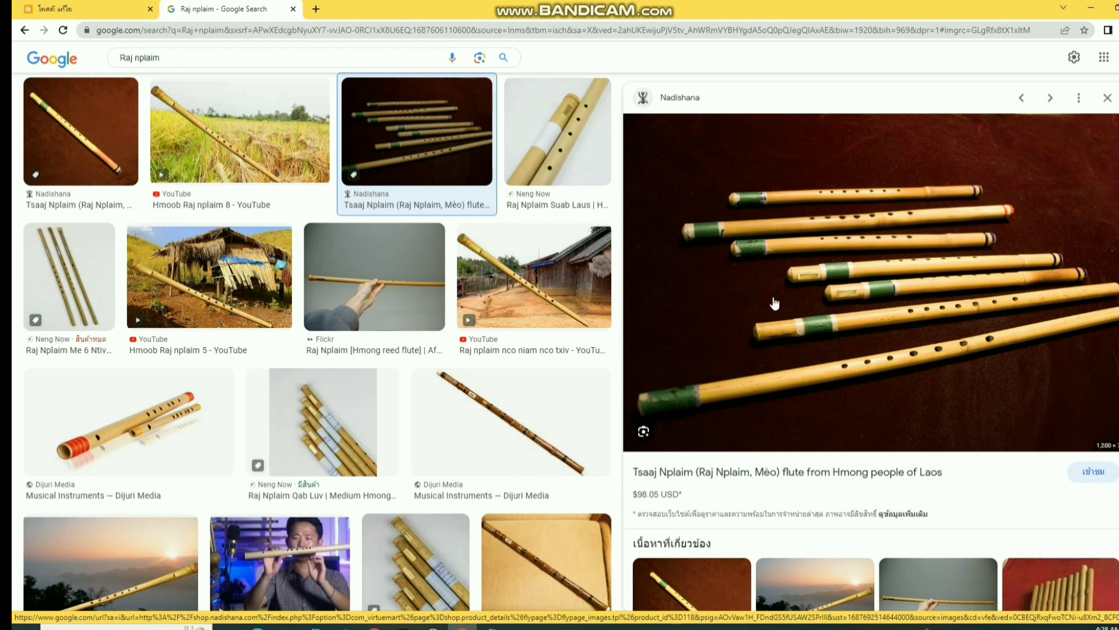
{"action": "left_click_drag", "start_coordinate": [774, 303], "coordinate": [885, 220]}
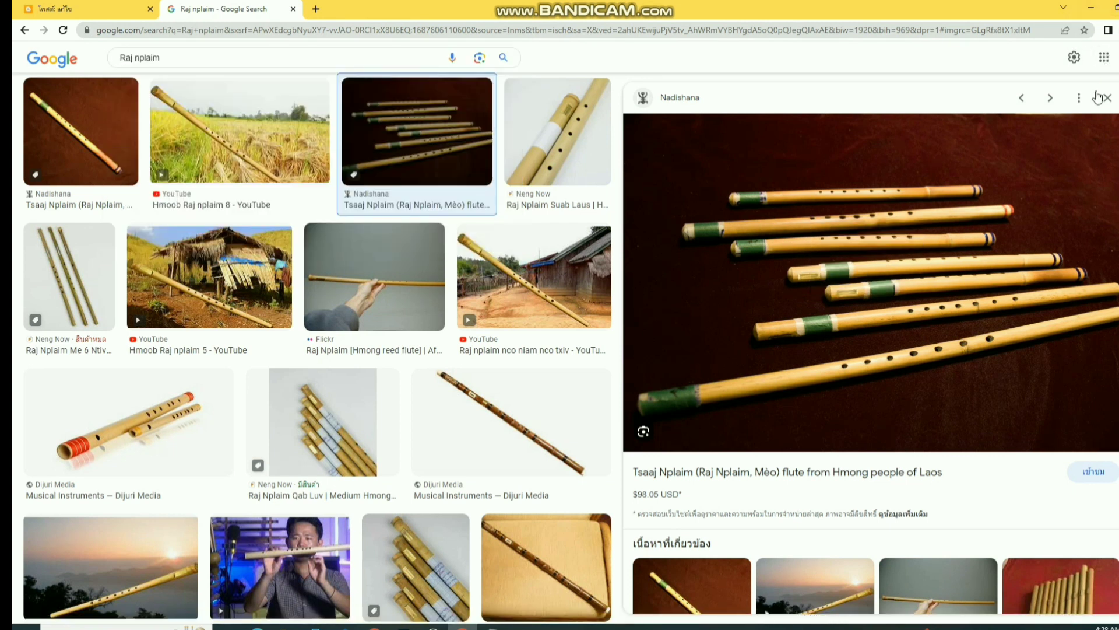
{"action": "left_click", "coordinate": [1080, 100]}
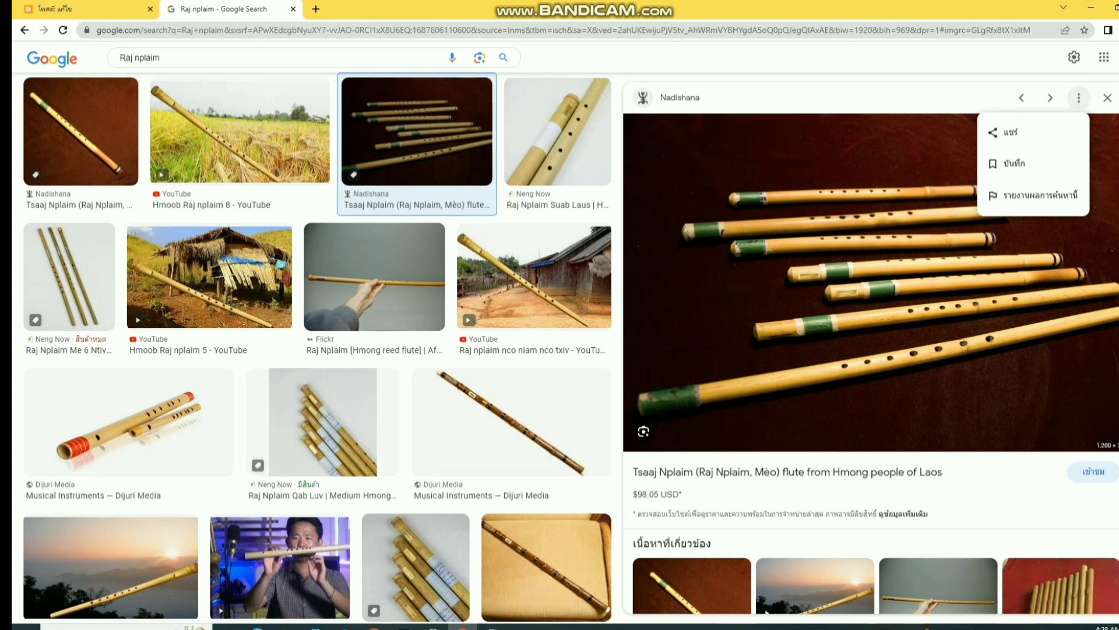
{"action": "left_click", "coordinate": [1112, 8]}
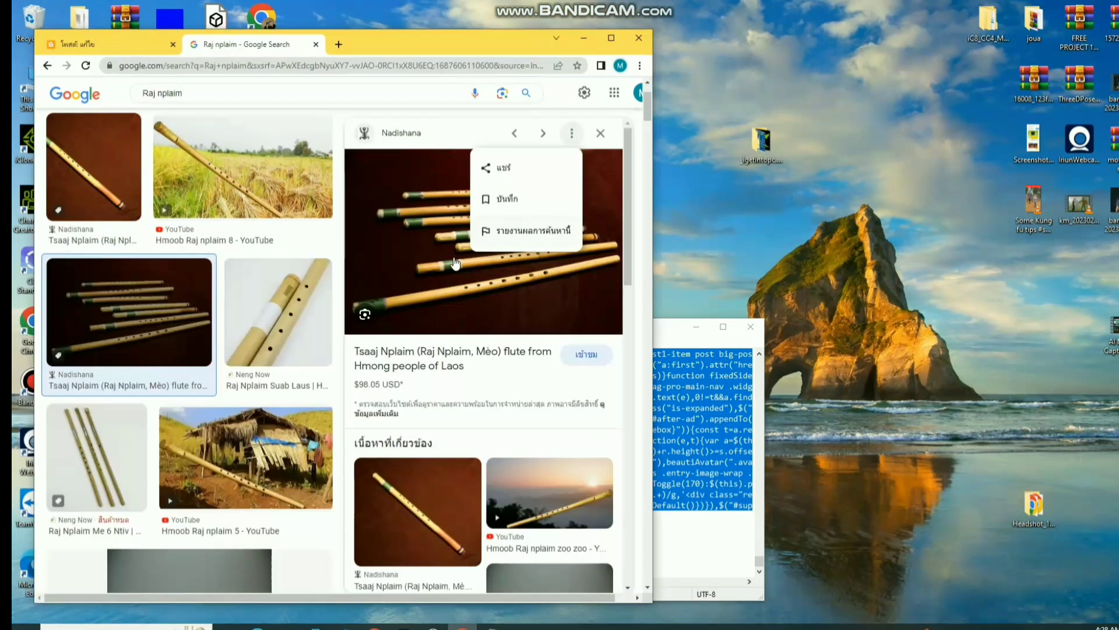
- Drag the Tsaaj Nplaim flute photo and another result onto the desktop
{"action": "left_click_drag", "start_coordinate": [438, 260], "coordinate": [813, 233]}
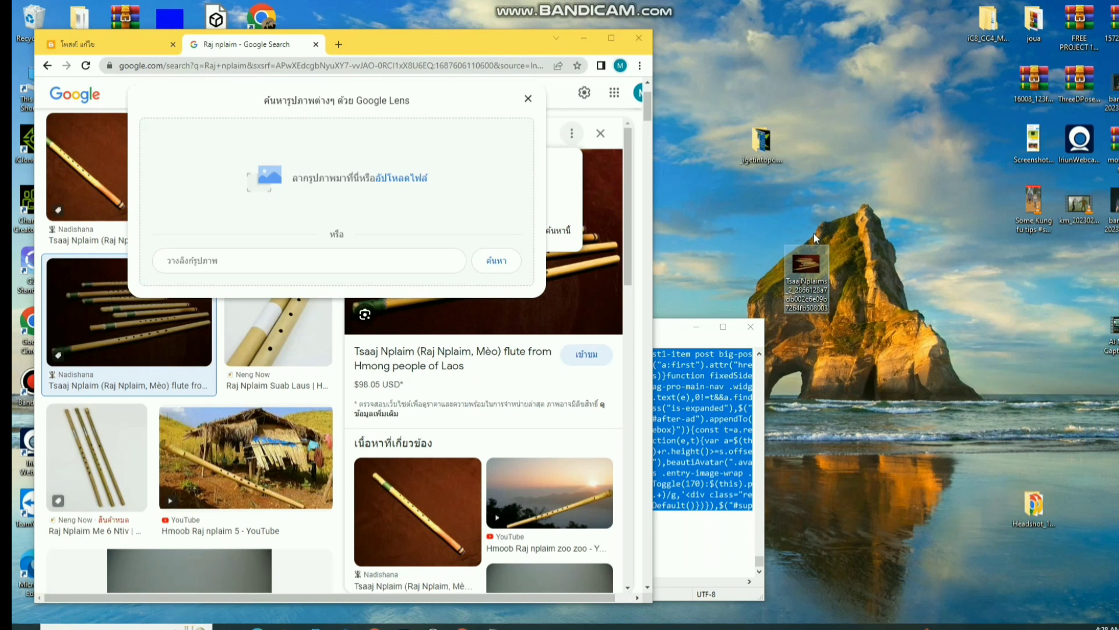
{"action": "left_click", "coordinate": [529, 100]}
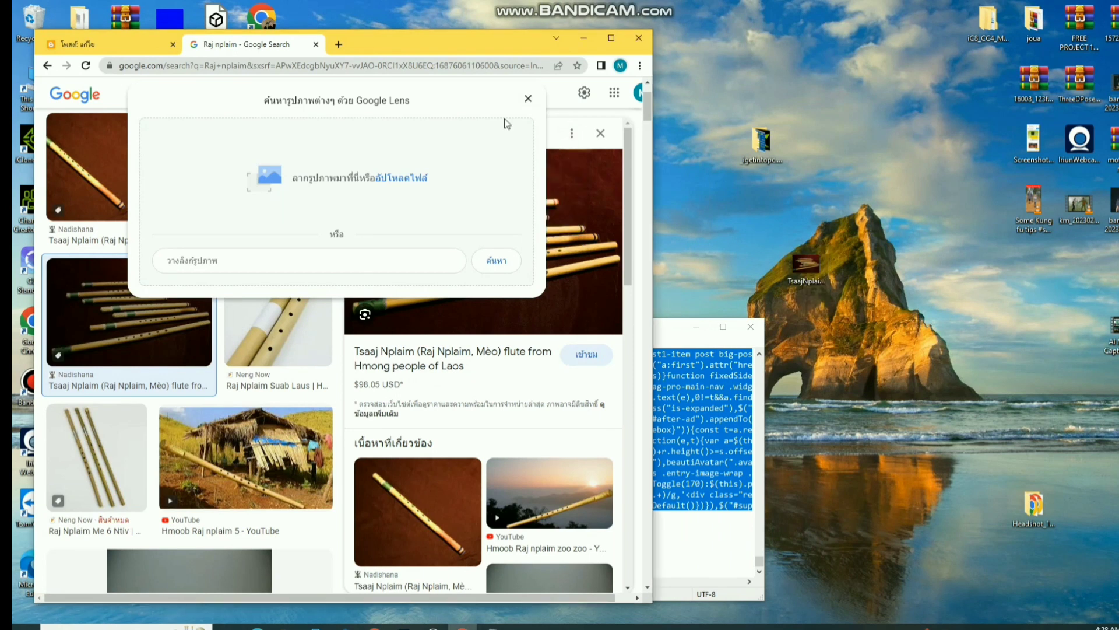
{"action": "left_click", "coordinate": [527, 100]}
{"action": "scroll", "coordinate": [423, 289], "scroll_direction": "down", "scroll_amount": 3}
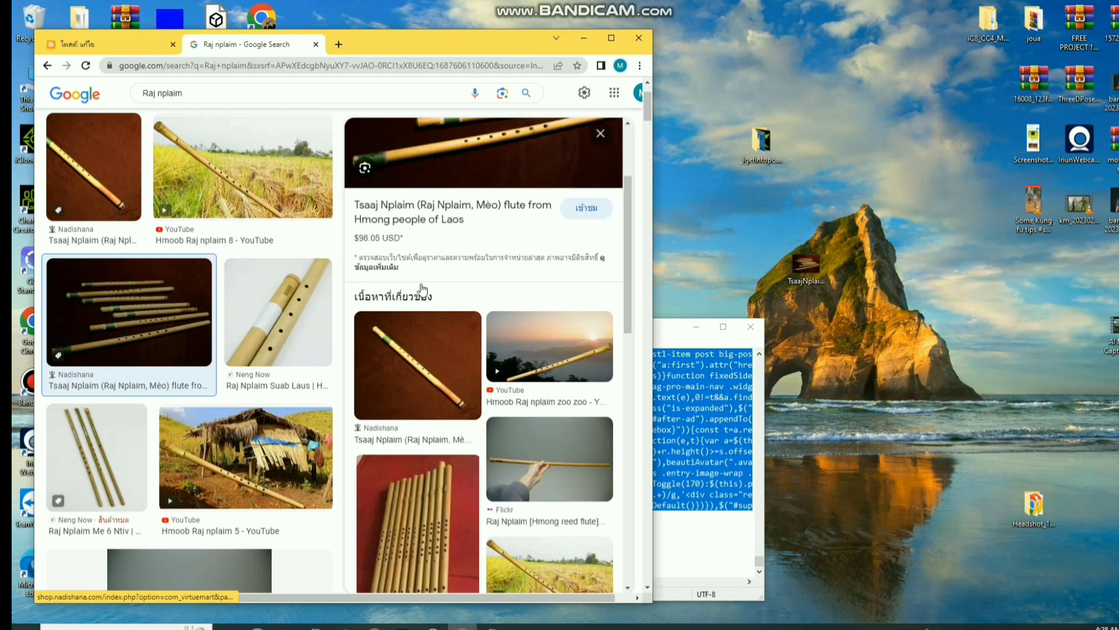
{"action": "scroll", "coordinate": [423, 289], "scroll_direction": "down", "scroll_amount": 2}
{"action": "left_click_drag", "start_coordinate": [415, 433], "coordinate": [841, 169]}
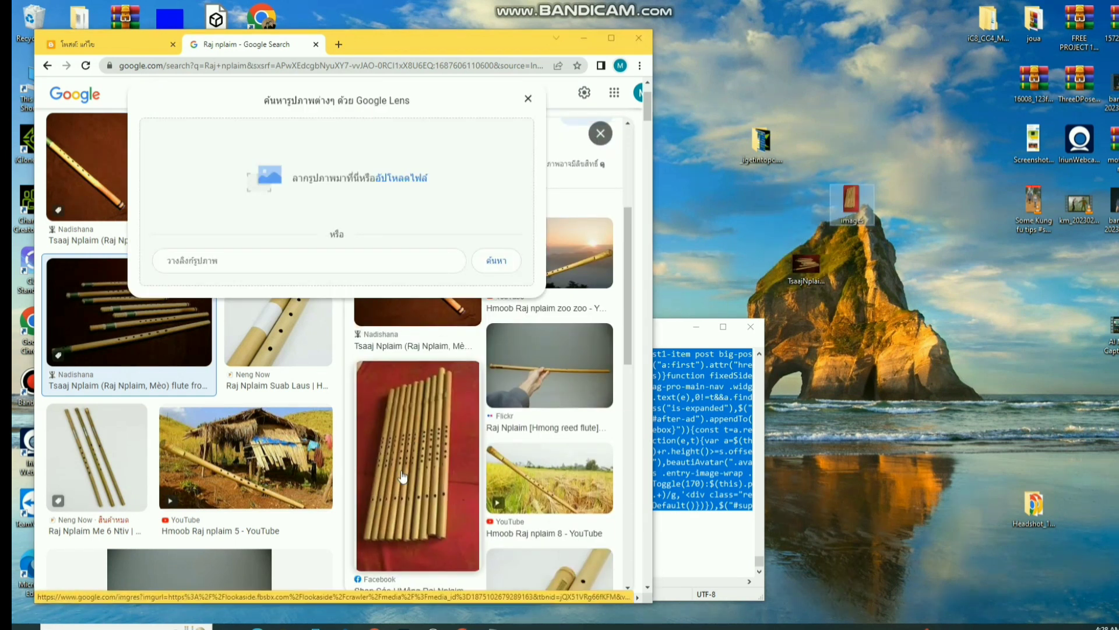
{"action": "scroll", "coordinate": [402, 477], "scroll_direction": "down", "scroll_amount": 5}
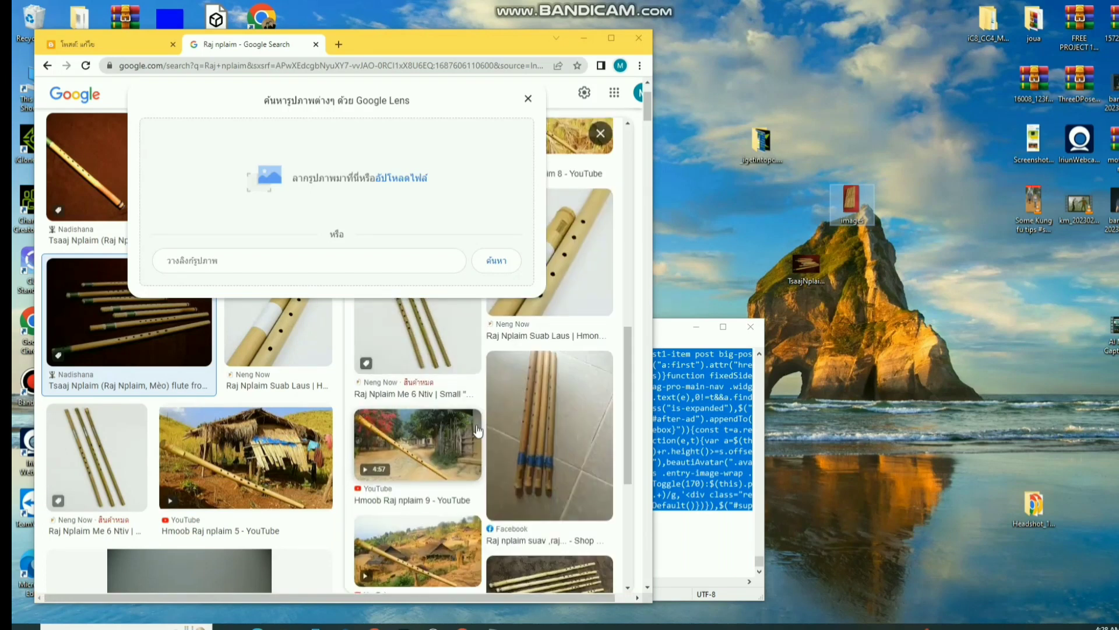
- Drag the red flute photo and another thumbnail out, skipping the duplicate copies
{"action": "left_click_drag", "start_coordinate": [478, 430], "coordinate": [933, 233]}
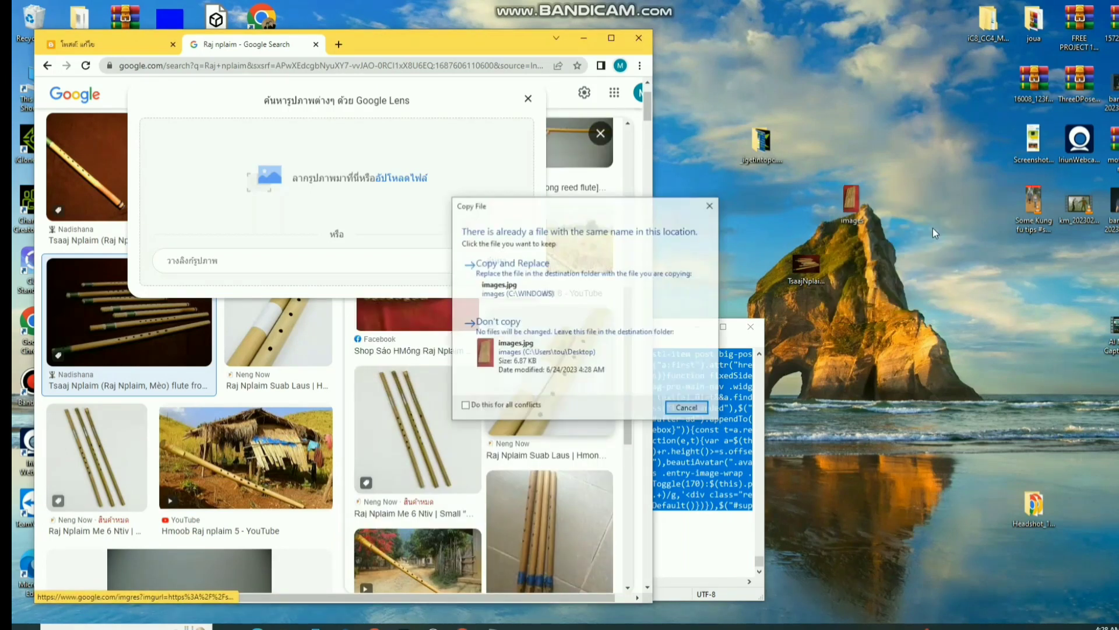
{"action": "left_click", "coordinate": [687, 410]}
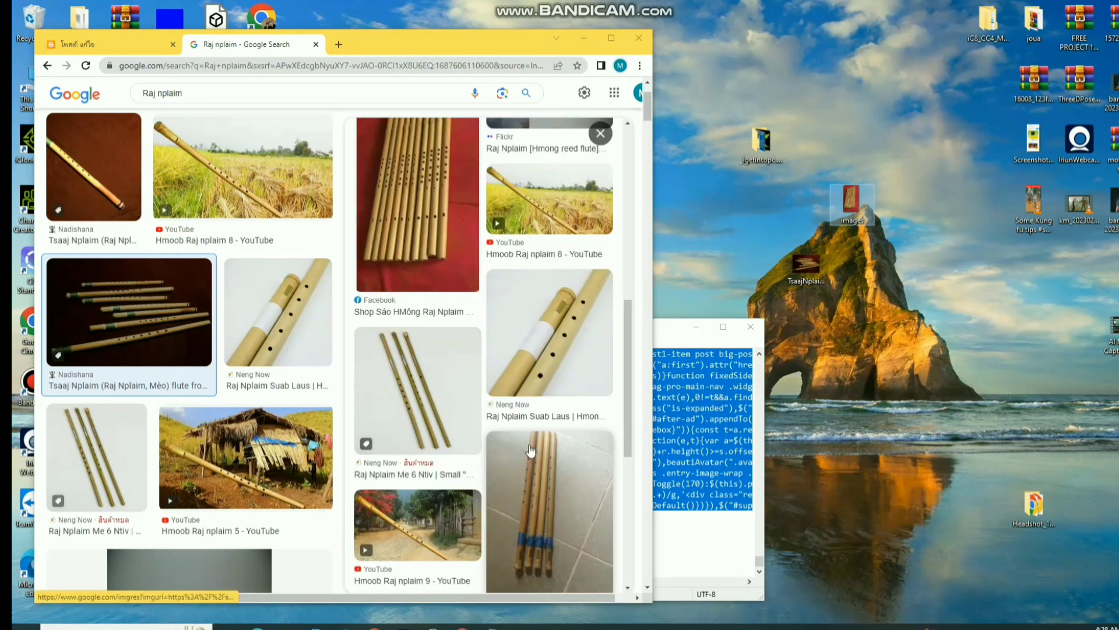
{"action": "left_click_drag", "start_coordinate": [539, 385], "coordinate": [915, 253]}
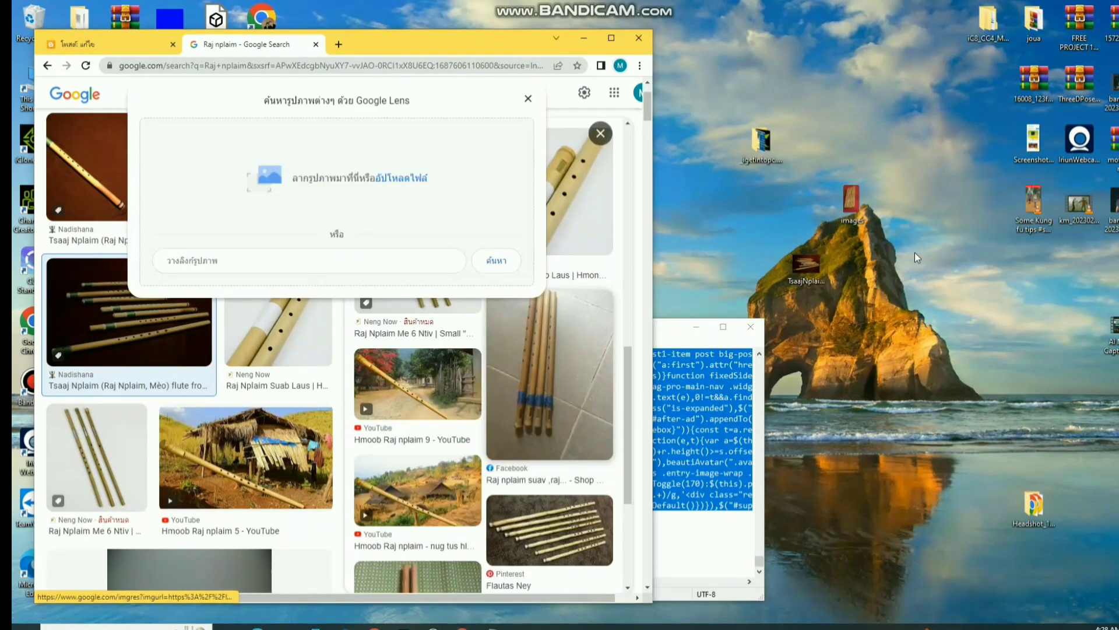
{"action": "left_click", "coordinate": [675, 409]}
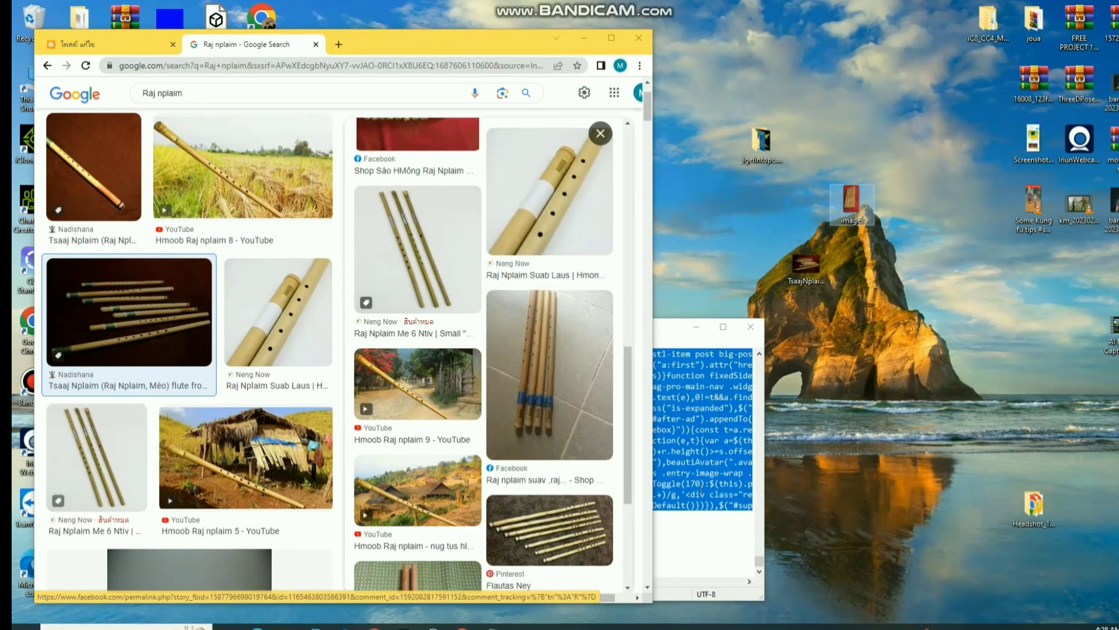
- Close Notepad and drag one more flute image out, keeping the existing file
{"action": "left_click", "coordinate": [750, 327]}
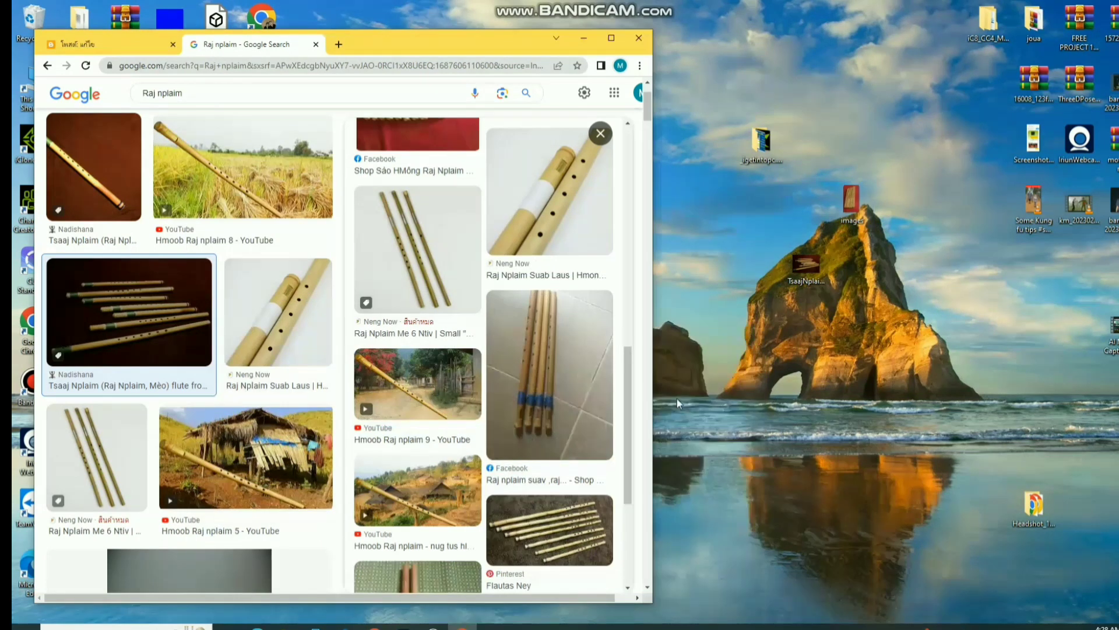
{"action": "scroll", "coordinate": [535, 468], "scroll_direction": "down", "scroll_amount": 3}
{"action": "left_click_drag", "start_coordinate": [559, 361], "coordinate": [929, 355]}
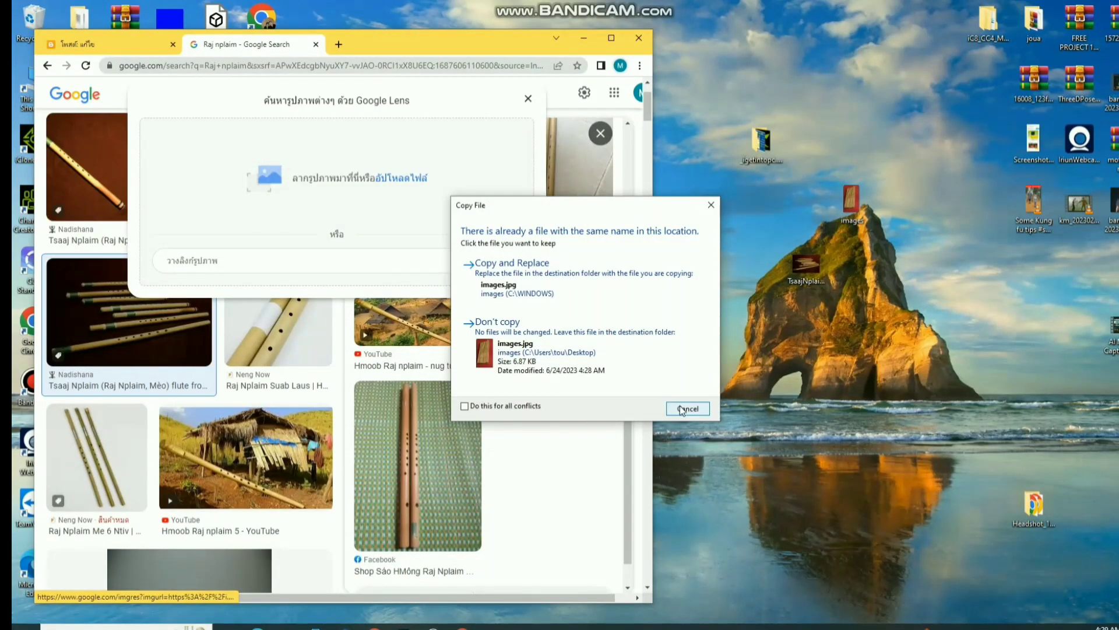
{"action": "left_click", "coordinate": [517, 354]}
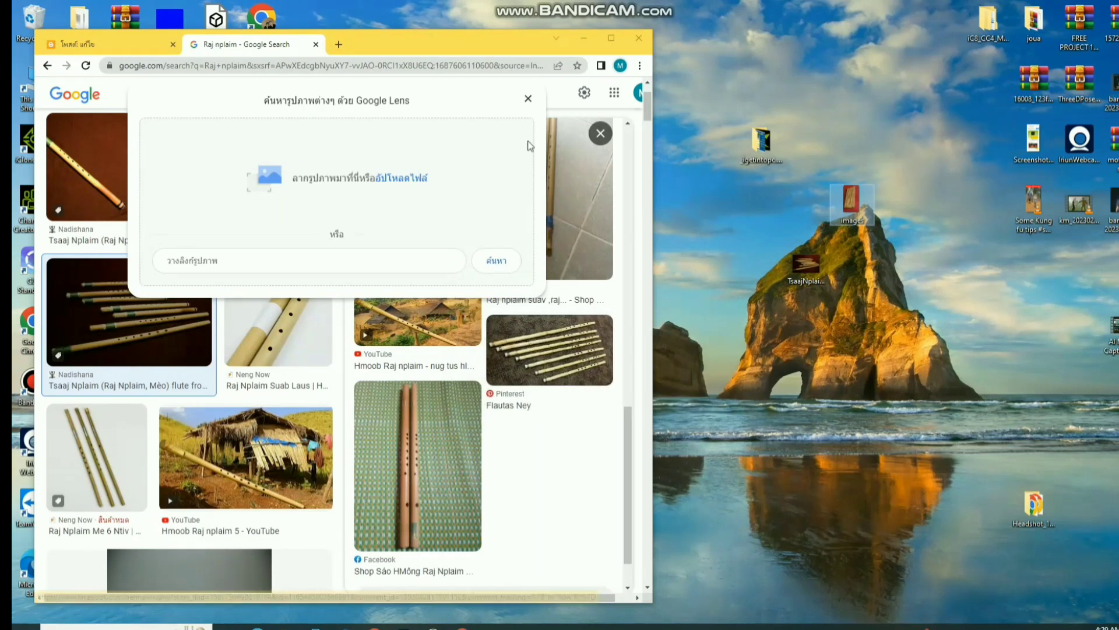
{"action": "left_click", "coordinate": [528, 97]}
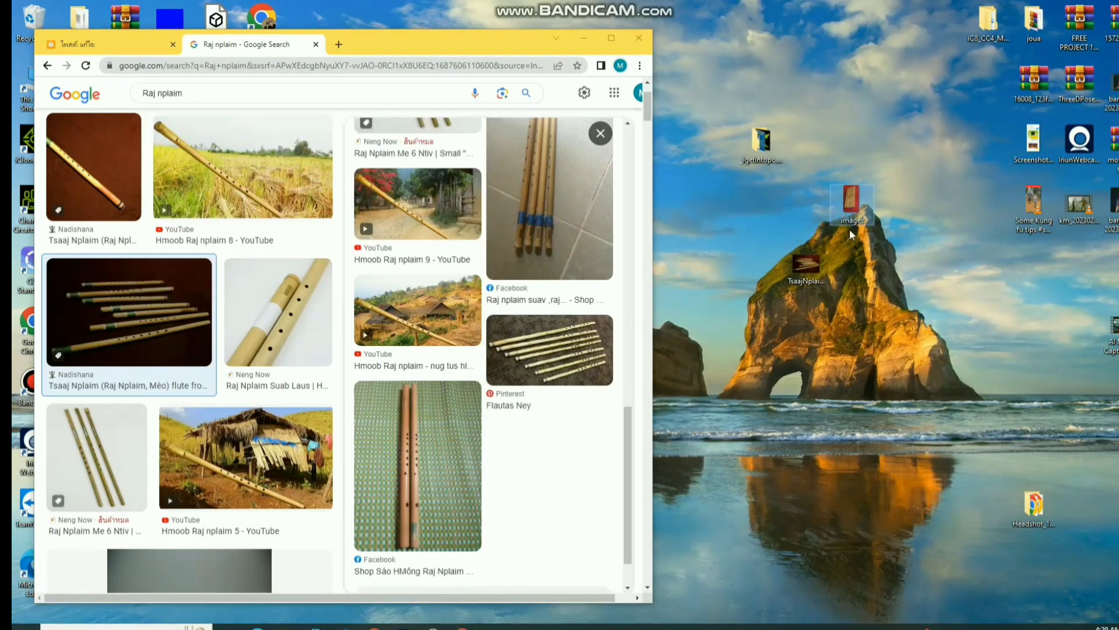
- Rename the desktop file 'images' to 'c'
{"action": "right_click", "coordinate": [843, 213]}
{"action": "left_click", "coordinate": [876, 578]}
{"action": "type", "text": "c"}
{"action": "left_click", "coordinate": [855, 292]}
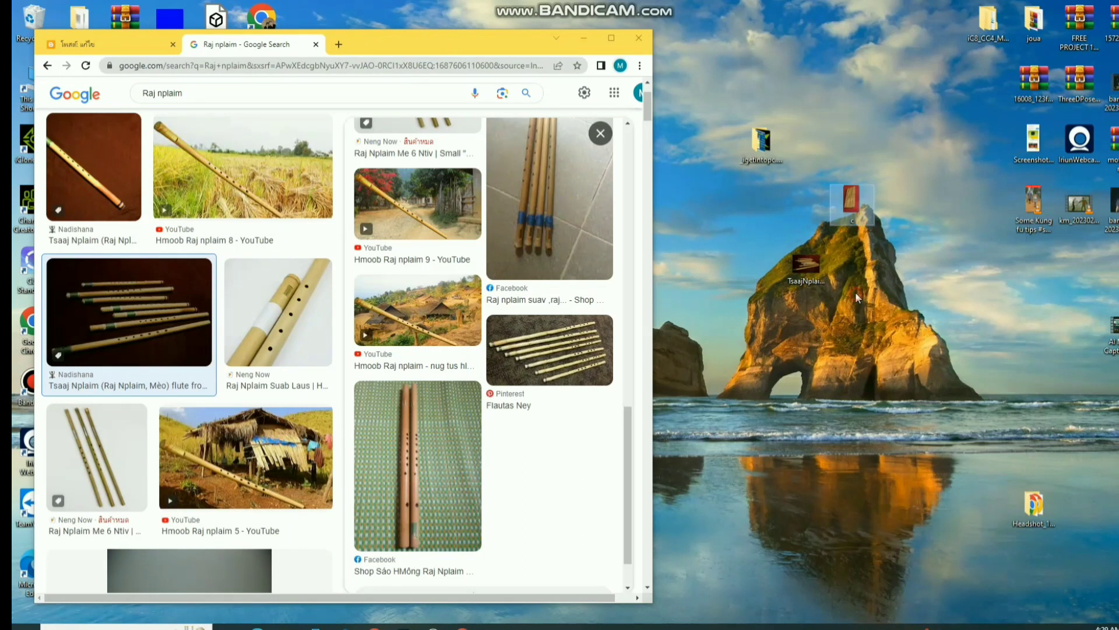
- Drag the Neng Now flute thumbnail onto the desktop
{"action": "scroll", "coordinate": [491, 467], "scroll_direction": "down", "scroll_amount": 2}
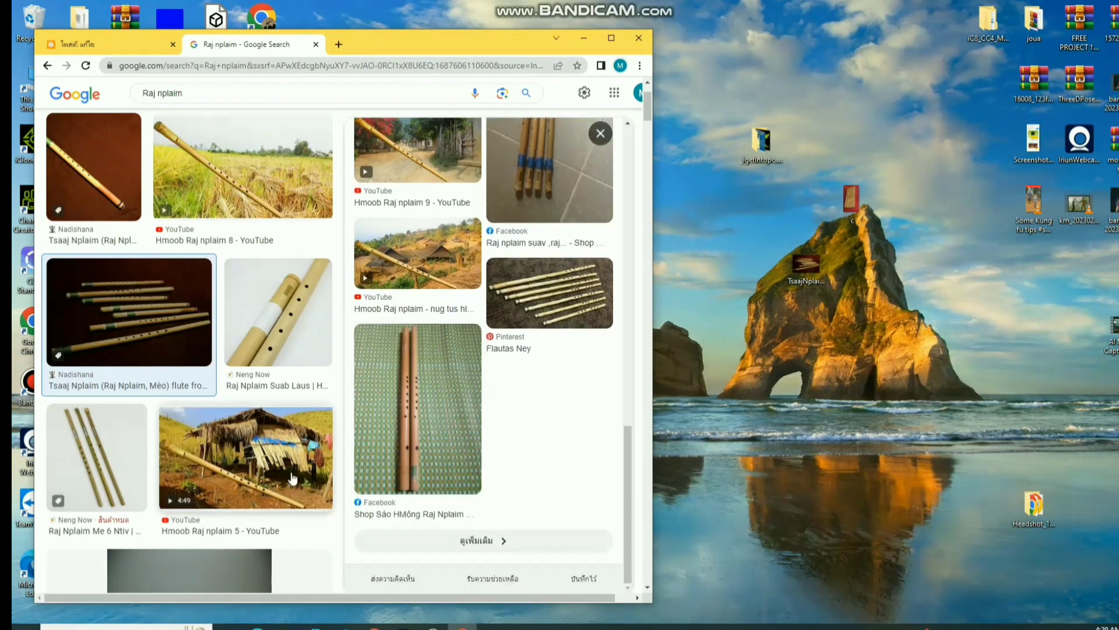
{"action": "scroll", "coordinate": [257, 480], "scroll_direction": "down", "scroll_amount": 6}
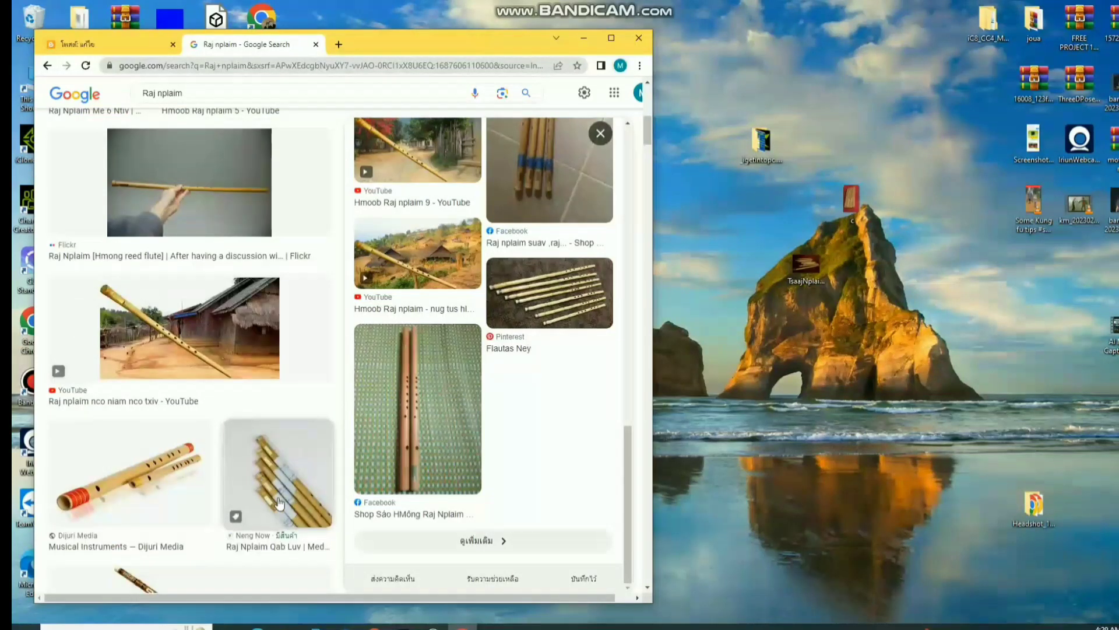
{"action": "scroll", "coordinate": [287, 488], "scroll_direction": "down", "scroll_amount": 6}
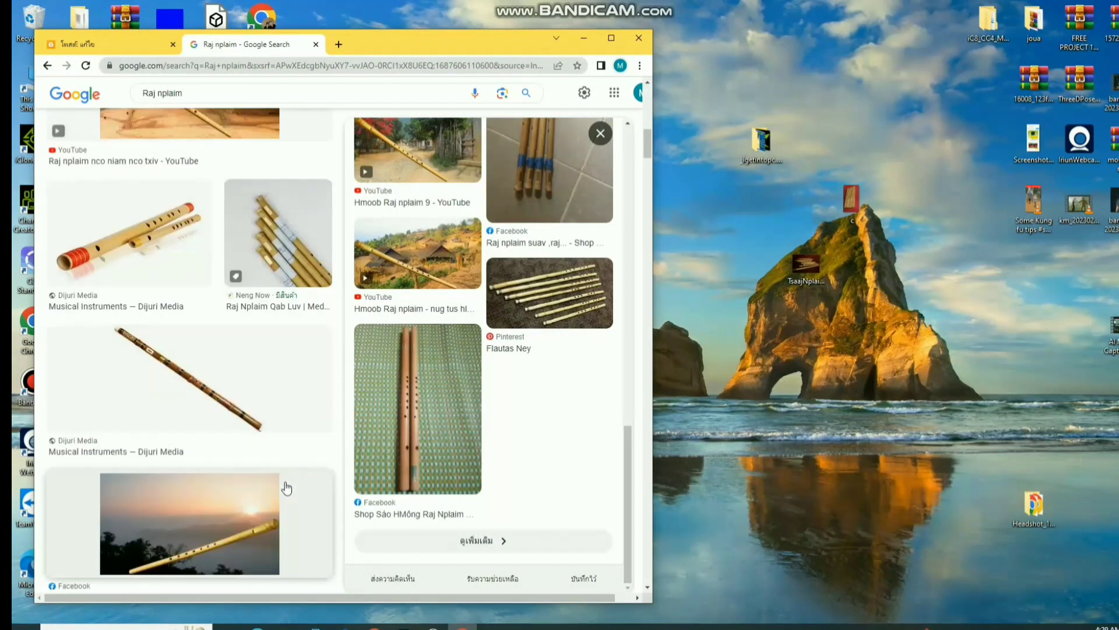
{"action": "left_click_drag", "start_coordinate": [290, 509], "coordinate": [925, 303]}
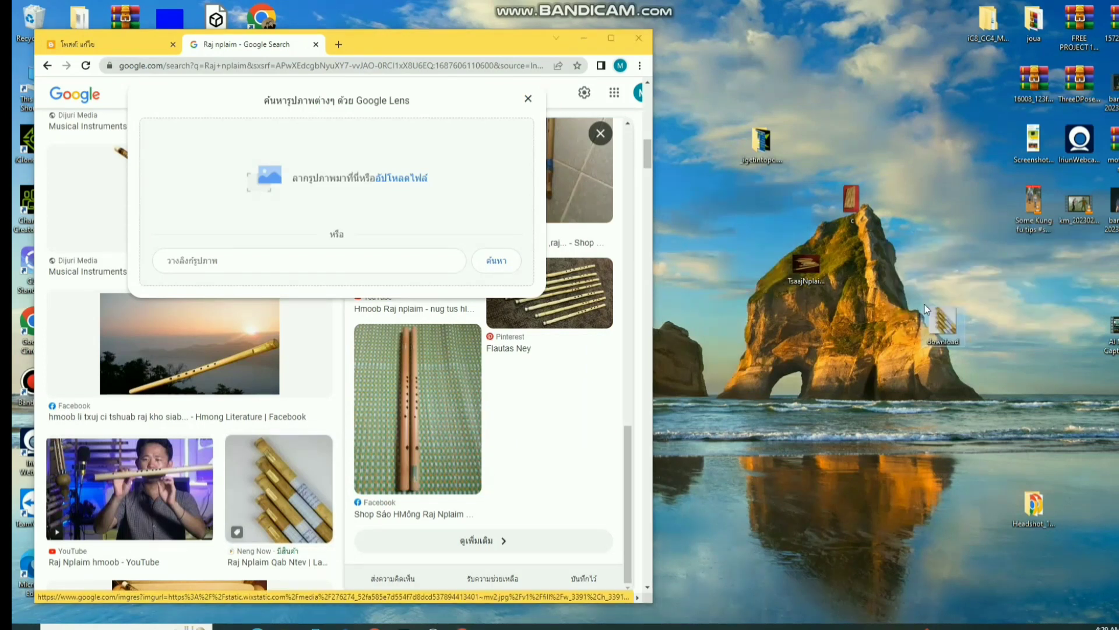
{"action": "left_click", "coordinate": [527, 100]}
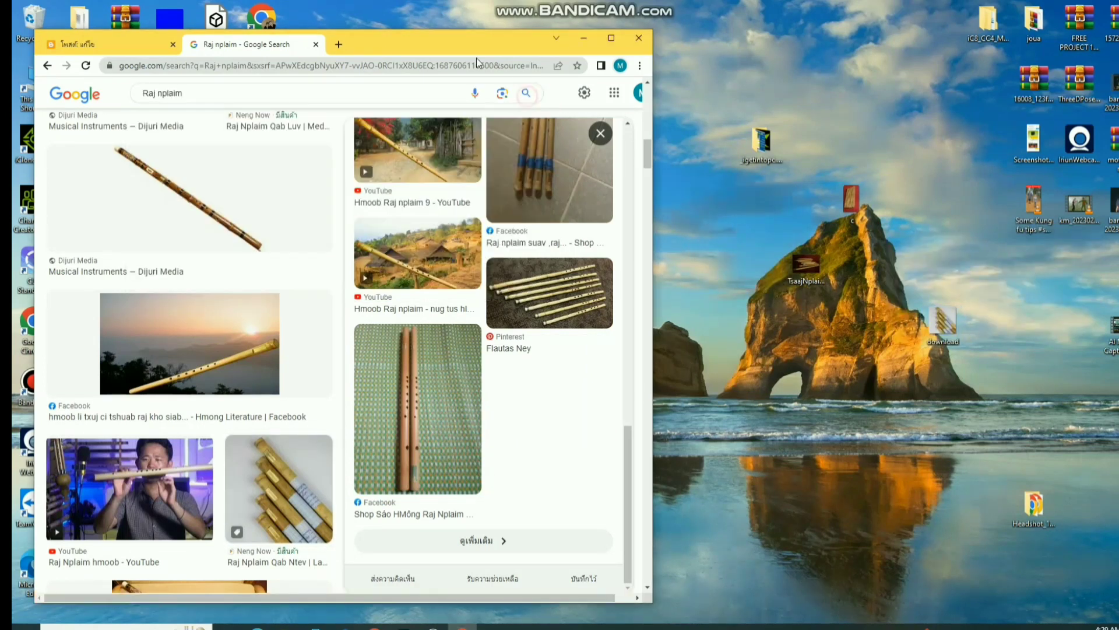
- Back in the maximized Blogger editor, choose to upload an image from the computer
{"action": "left_click", "coordinate": [94, 43]}
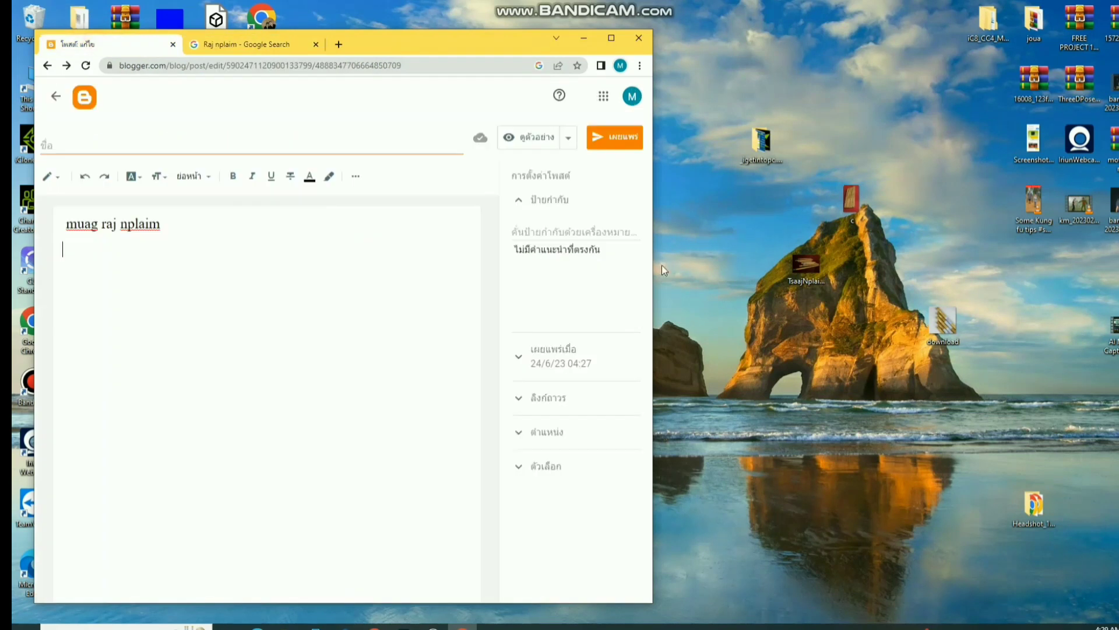
{"action": "left_click", "coordinate": [611, 38]}
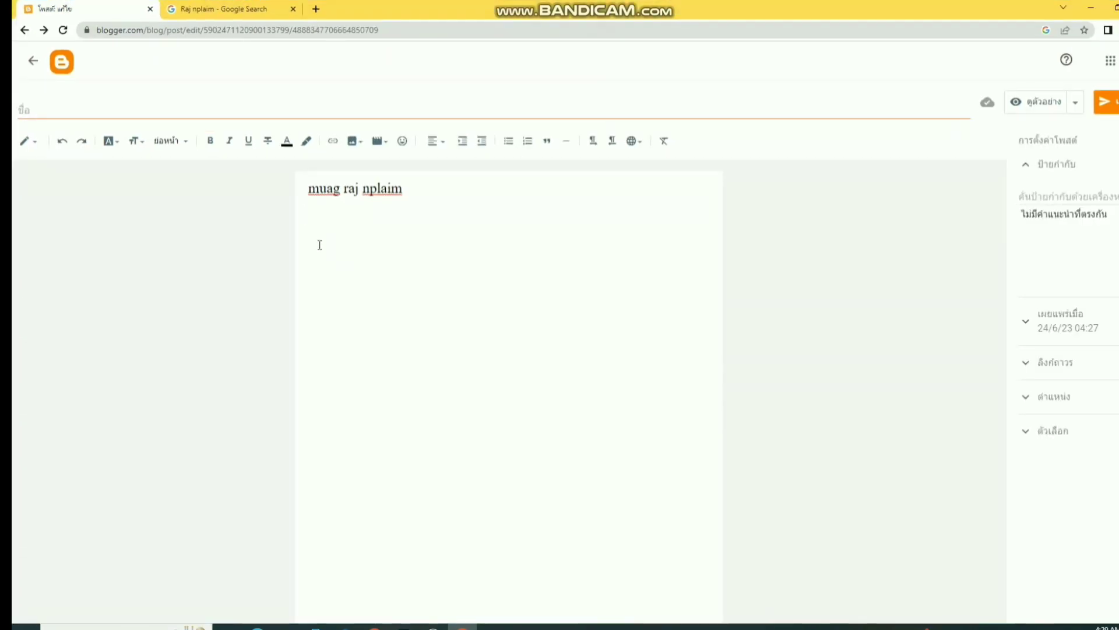
{"action": "left_click", "coordinate": [353, 143]}
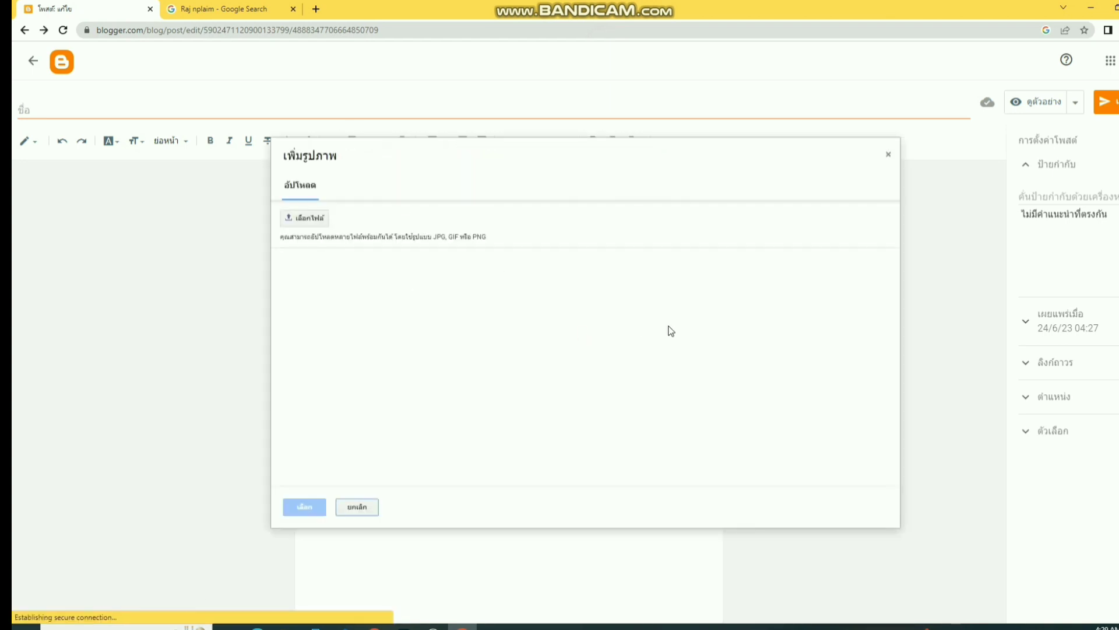
{"action": "left_click", "coordinate": [318, 224]}
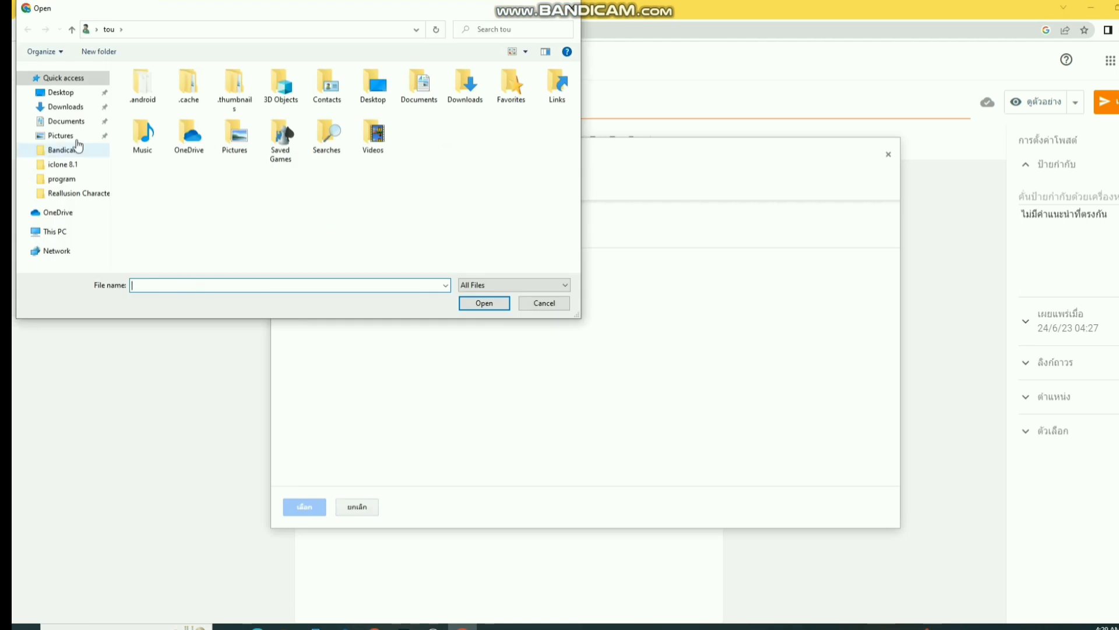
- Browse to the Desktop, select image c, then cancel the file picker
{"action": "left_click", "coordinate": [66, 92]}
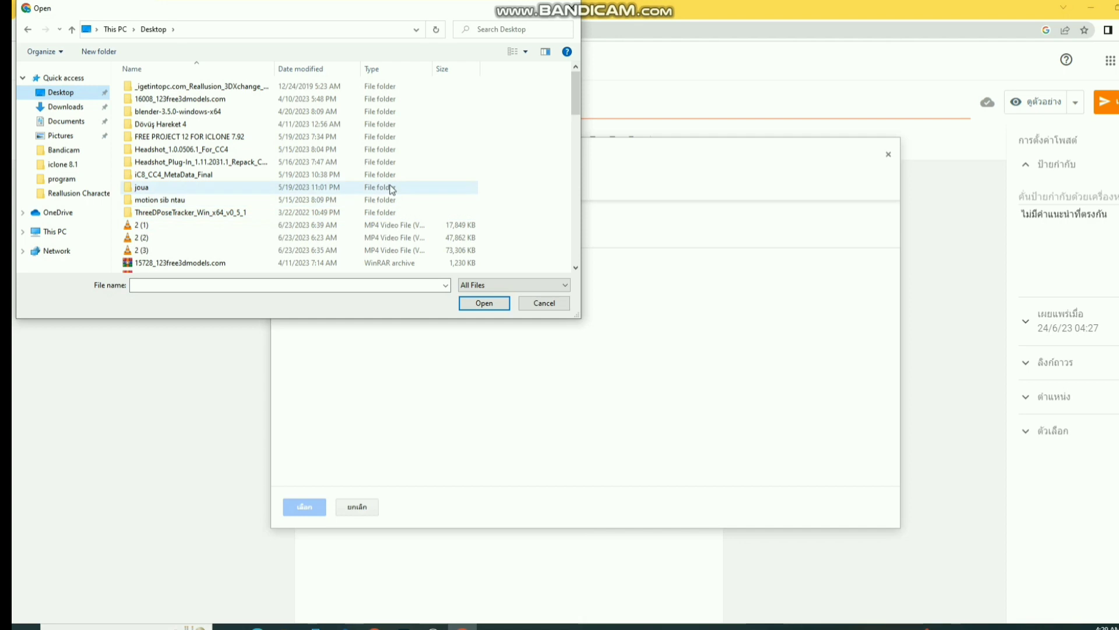
{"action": "scroll", "coordinate": [388, 190], "scroll_direction": "down", "scroll_amount": 10}
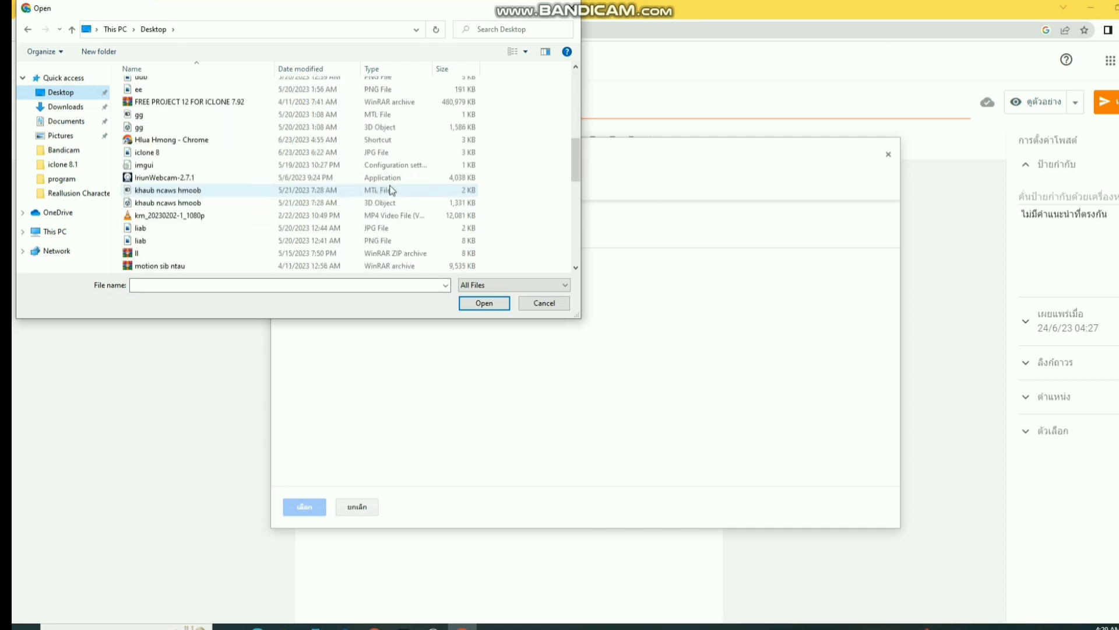
{"action": "scroll", "coordinate": [391, 190], "scroll_direction": "down", "scroll_amount": 10}
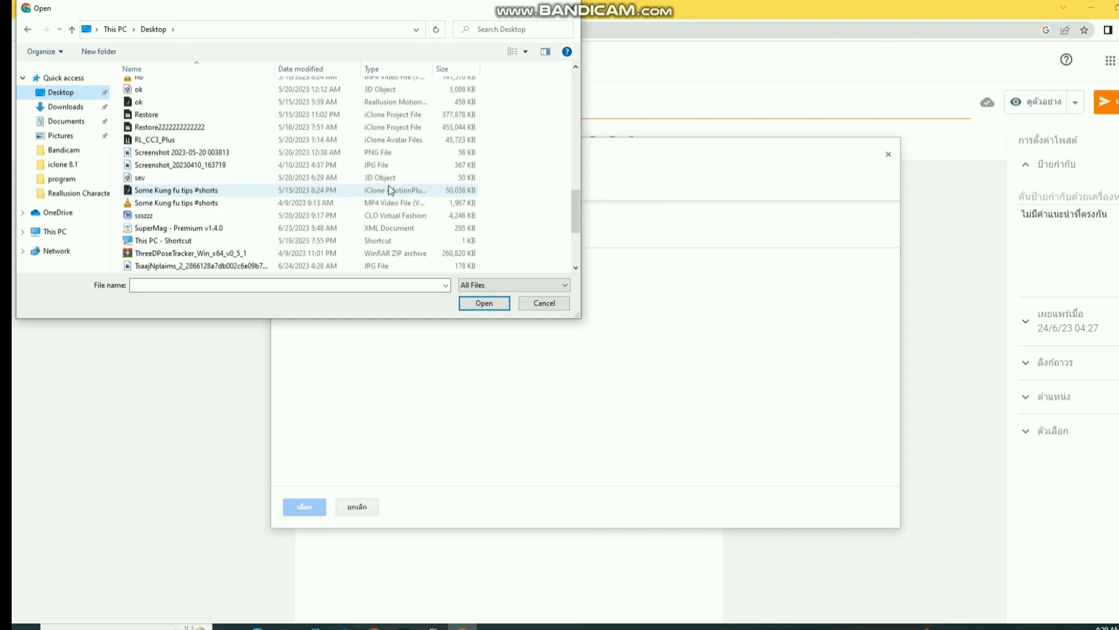
{"action": "scroll", "coordinate": [391, 189], "scroll_direction": "down", "scroll_amount": 1}
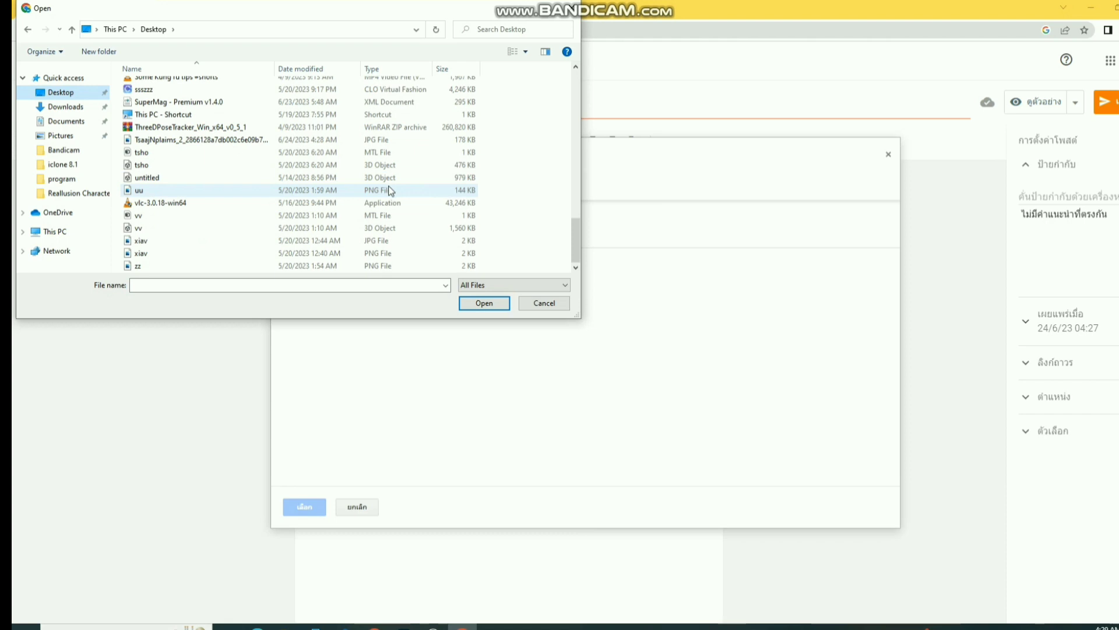
{"action": "scroll", "coordinate": [390, 189], "scroll_direction": "up", "scroll_amount": 3}
{"action": "scroll", "coordinate": [405, 257], "scroll_direction": "up", "scroll_amount": 10}
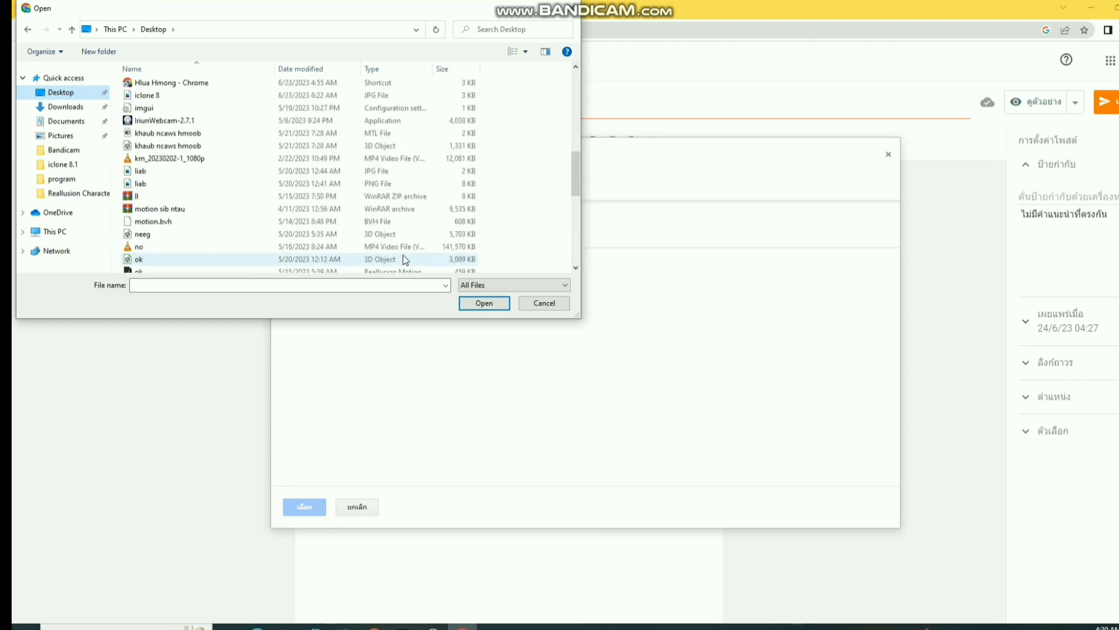
{"action": "scroll", "coordinate": [403, 254], "scroll_direction": "up", "scroll_amount": 3}
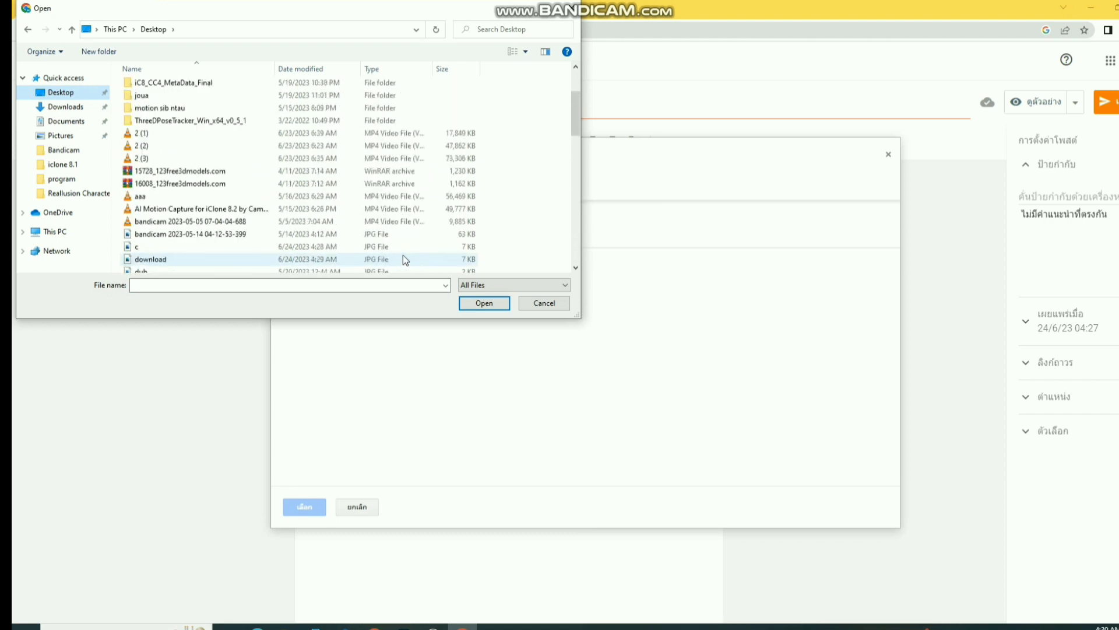
{"action": "scroll", "coordinate": [404, 254], "scroll_direction": "down", "scroll_amount": 3}
{"action": "left_click", "coordinate": [128, 178]}
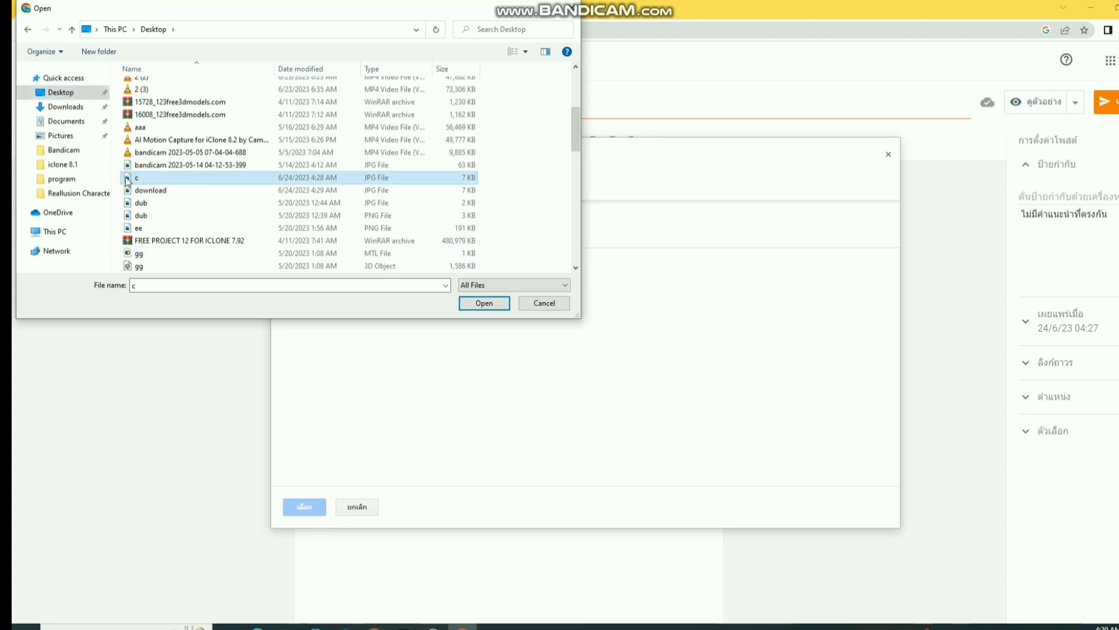
{"action": "scroll", "coordinate": [228, 198], "scroll_direction": "down", "scroll_amount": 2}
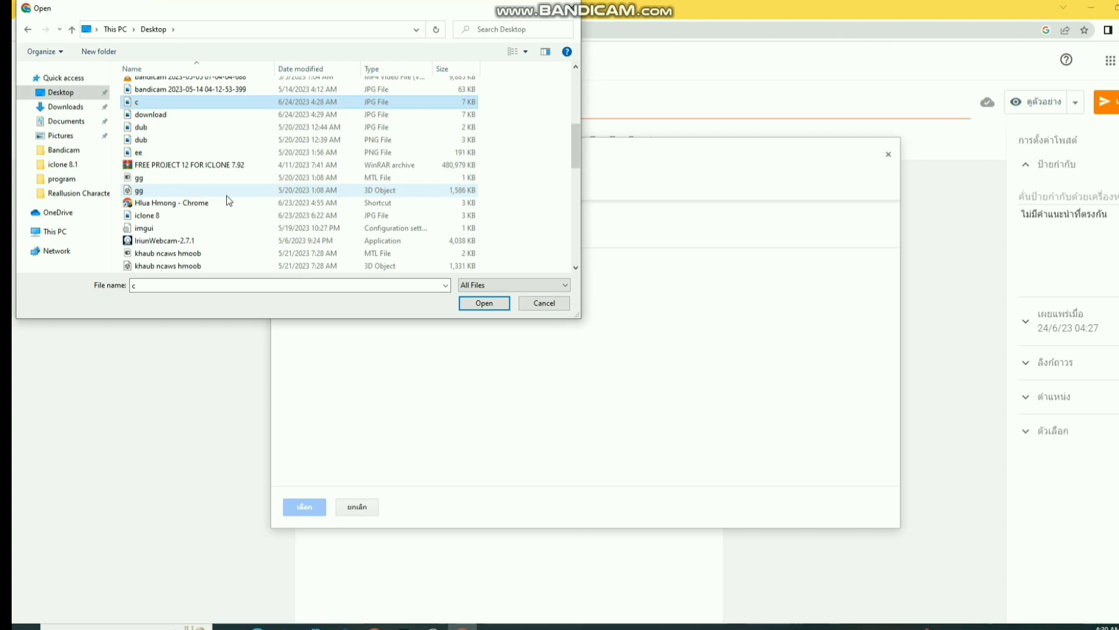
{"action": "left_click", "coordinate": [541, 302]}
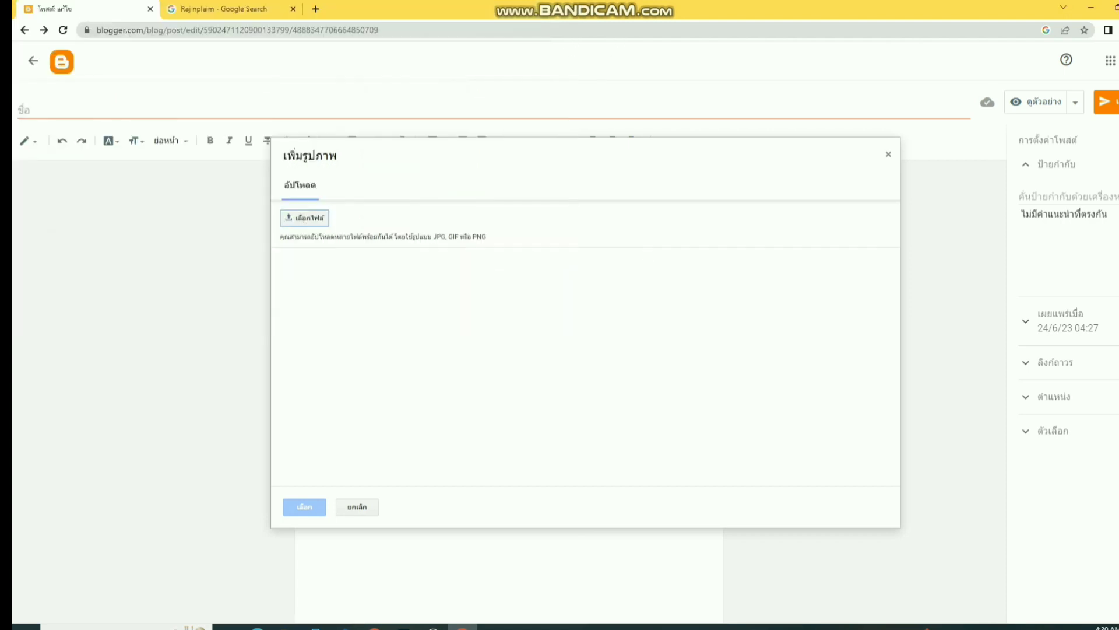
- Minimize Chrome and rename the long-named flute image to 'a'
{"action": "left_click", "coordinate": [1091, 8]}
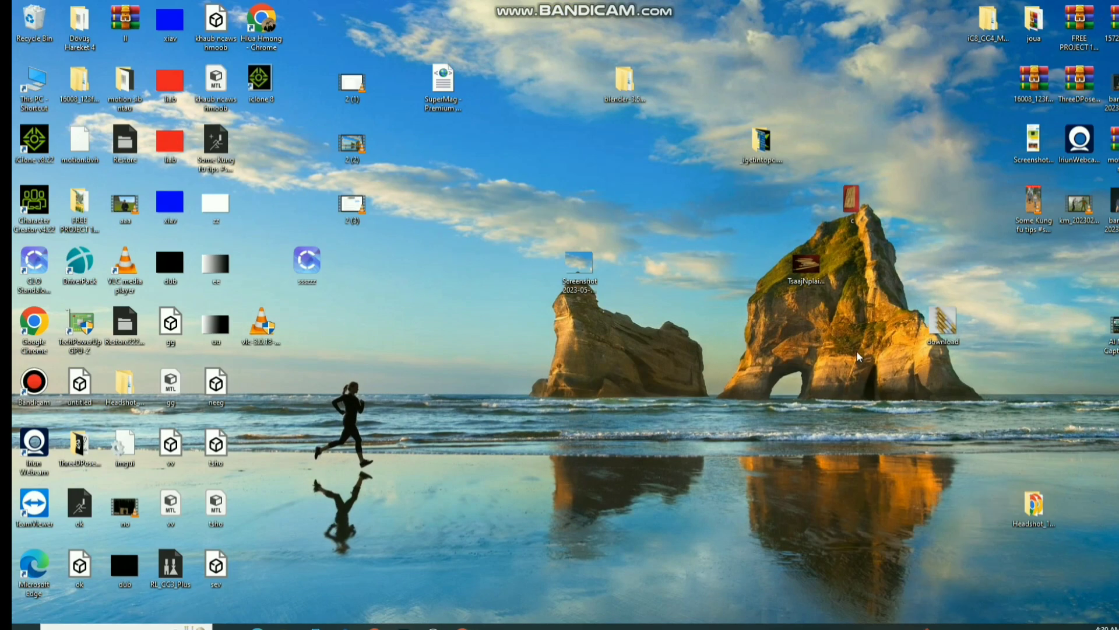
{"action": "right_click", "coordinate": [812, 279]}
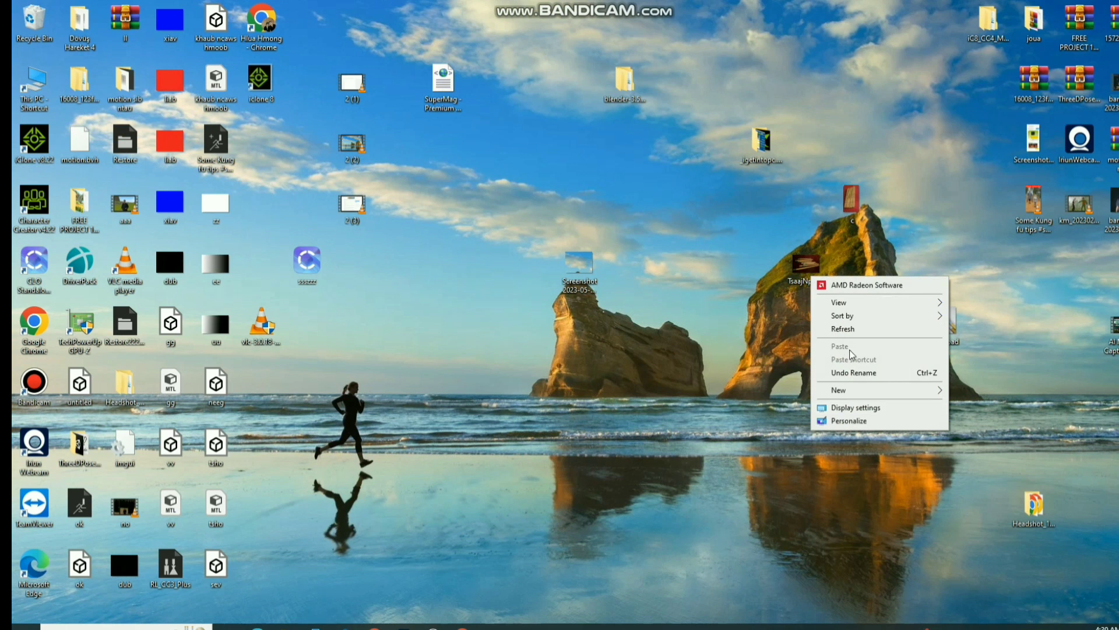
{"action": "left_click", "coordinate": [815, 271]}
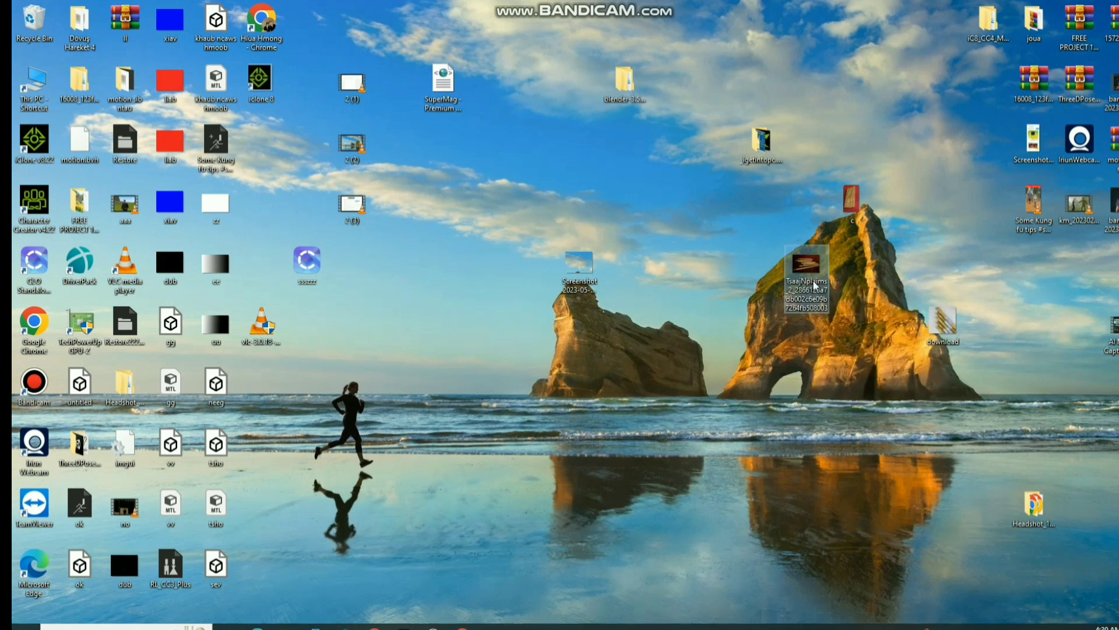
{"action": "right_click", "coordinate": [814, 286]}
{"action": "left_click", "coordinate": [852, 593]}
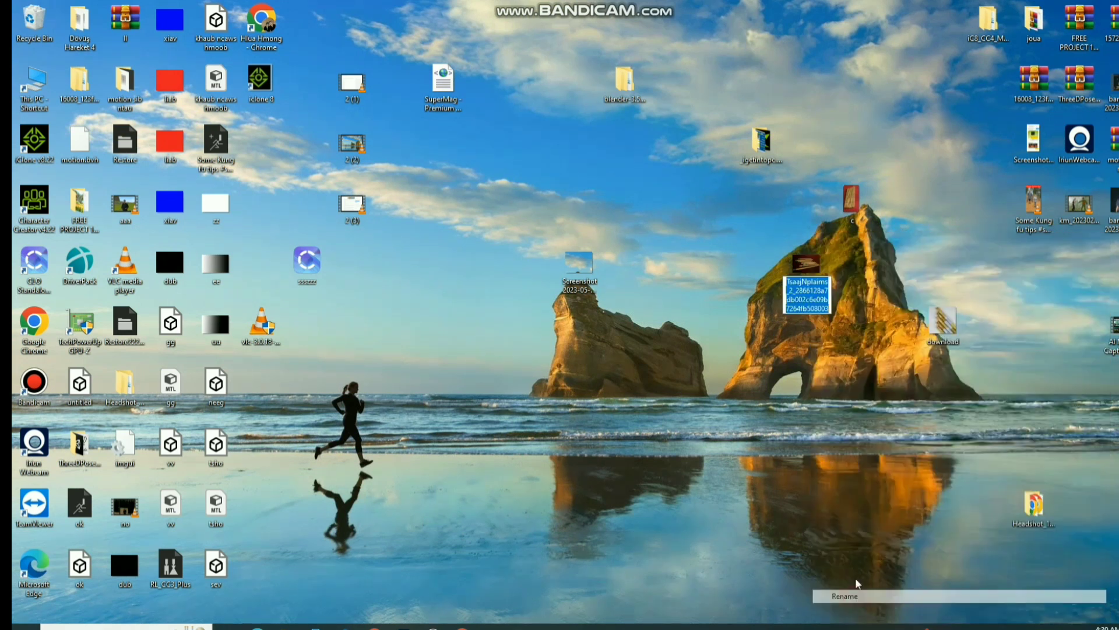
{"action": "type", "text": "a"}
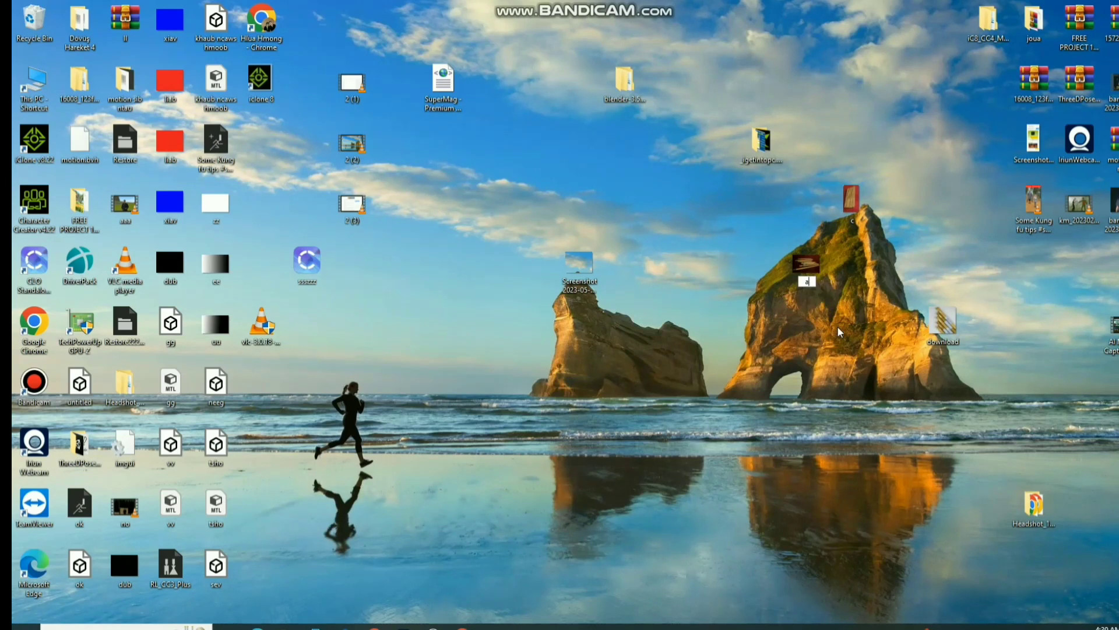
{"action": "key", "text": "Return"}
- Rename the 'download' image to 'b'
{"action": "right_click", "coordinate": [937, 330]}
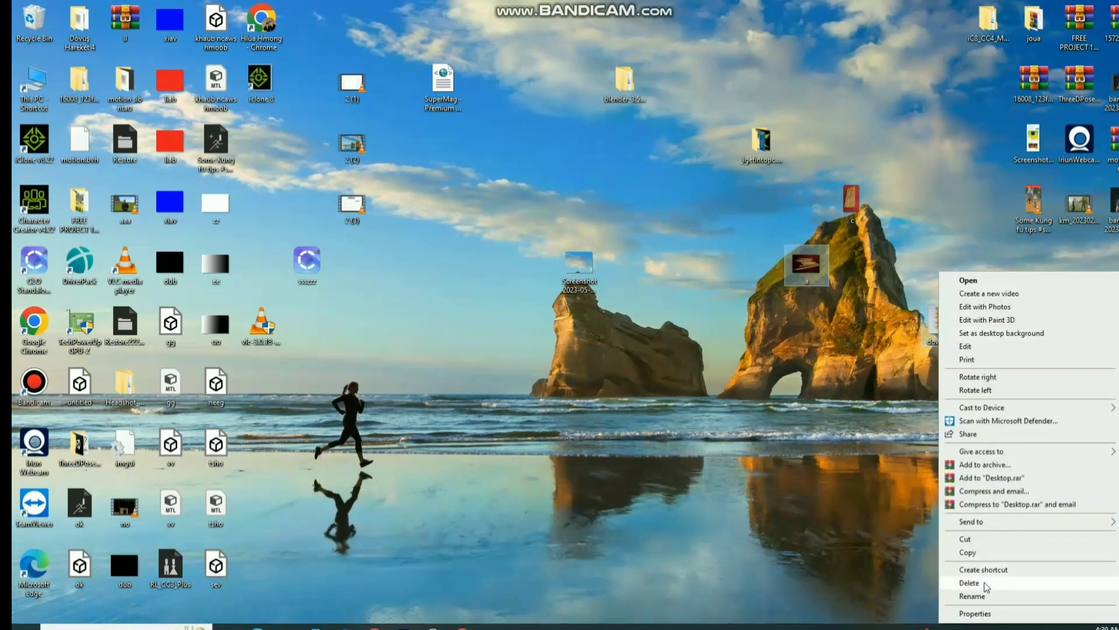
{"action": "left_click", "coordinate": [972, 596]}
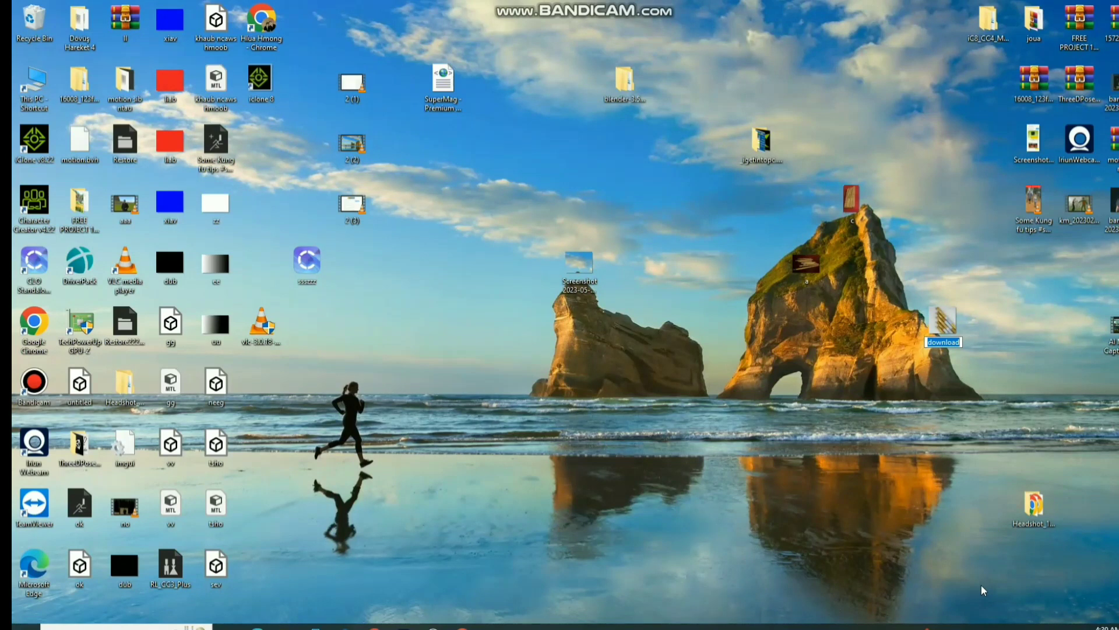
{"action": "type", "text": "b"}
{"action": "key", "text": "Return"}
- Bring Chrome back and upload the Desktop image c in Blogger's Add image panel
{"action": "left_click", "coordinate": [460, 625]}
{"action": "left_click", "coordinate": [300, 218]}
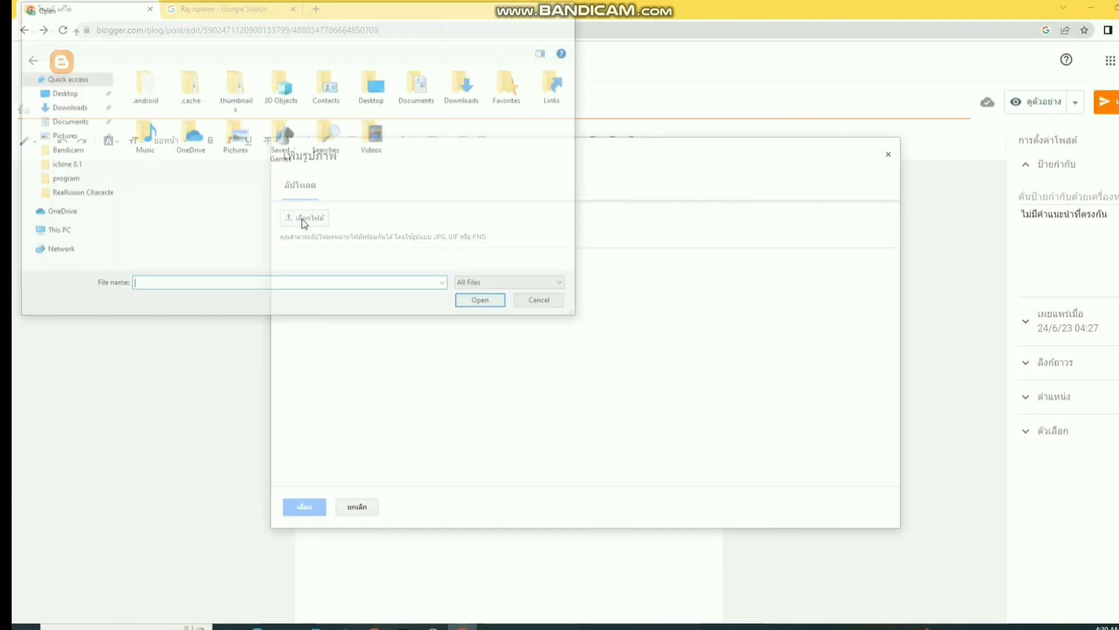
{"action": "left_click", "coordinate": [61, 92]}
{"action": "scroll", "coordinate": [402, 152], "scroll_direction": "down", "scroll_amount": 4}
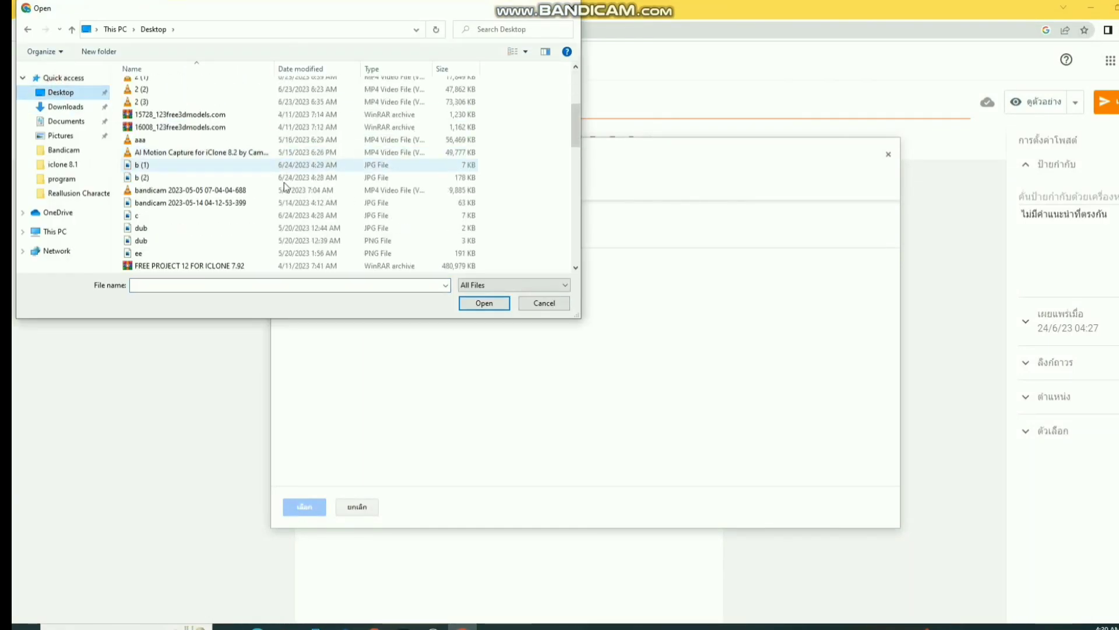
{"action": "scroll", "coordinate": [173, 197], "scroll_direction": "up", "scroll_amount": 2}
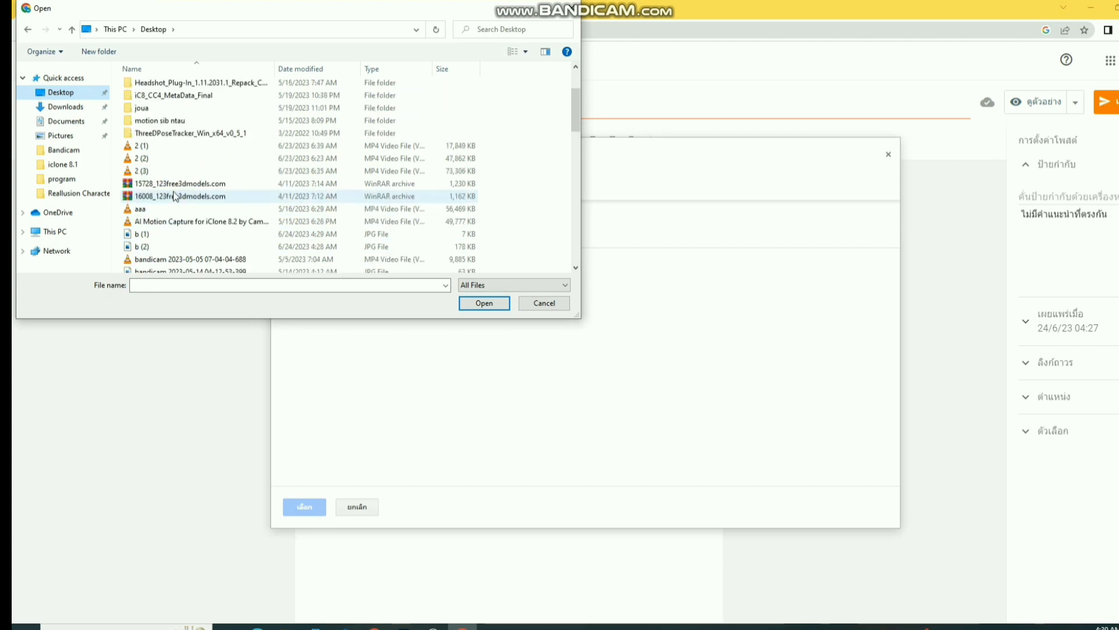
{"action": "scroll", "coordinate": [173, 194], "scroll_direction": "down", "scroll_amount": 2}
{"action": "scroll", "coordinate": [171, 194], "scroll_direction": "down", "scroll_amount": 3}
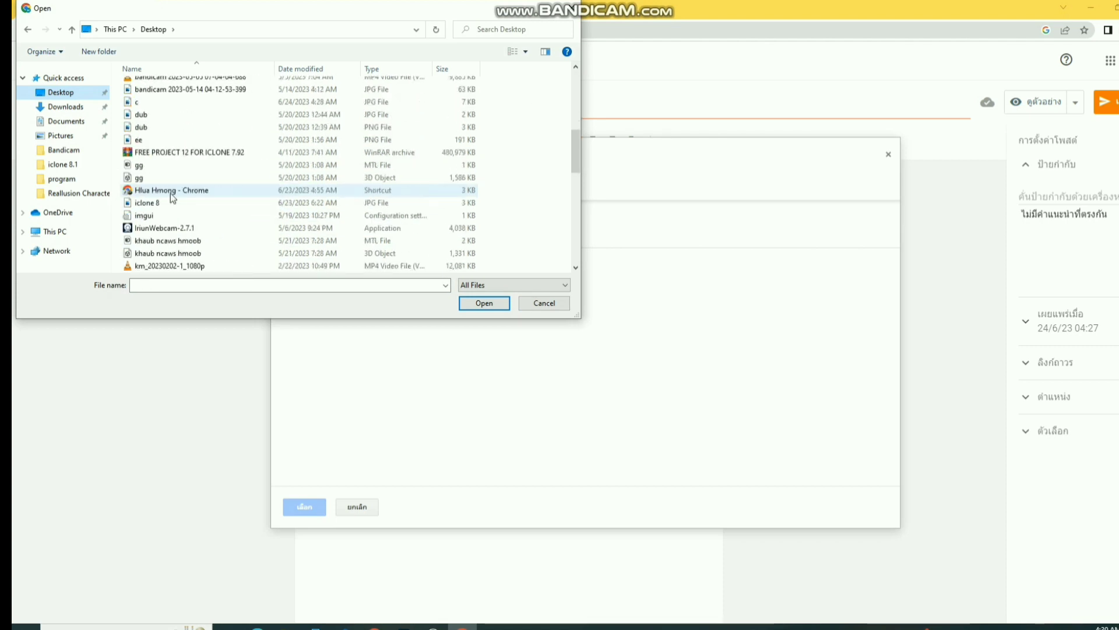
{"action": "left_click", "coordinate": [138, 102]}
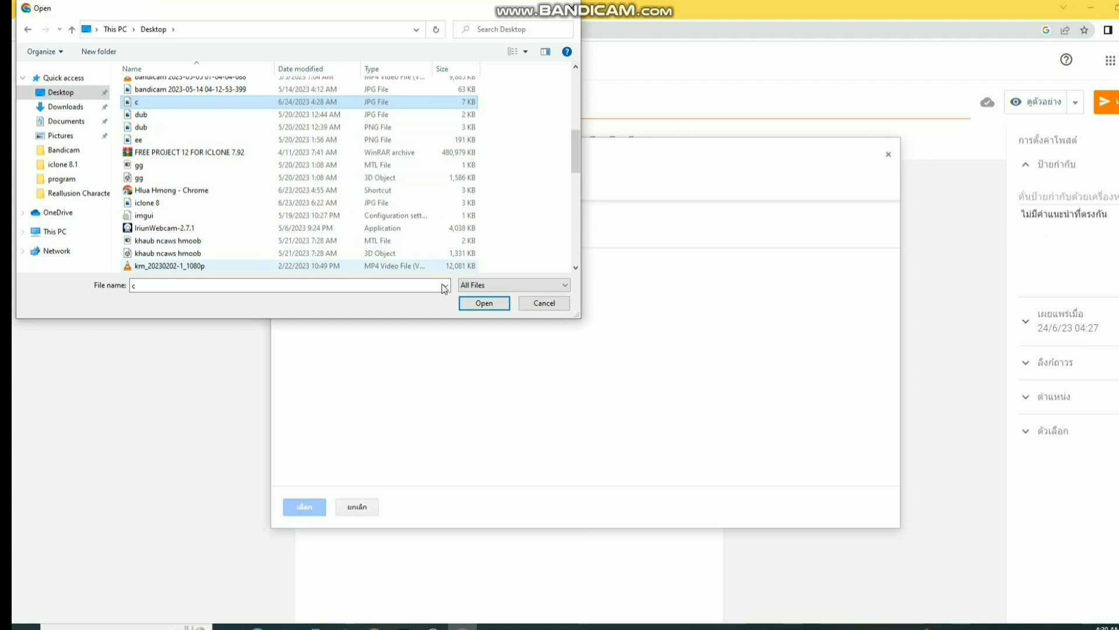
{"action": "left_click", "coordinate": [477, 303]}
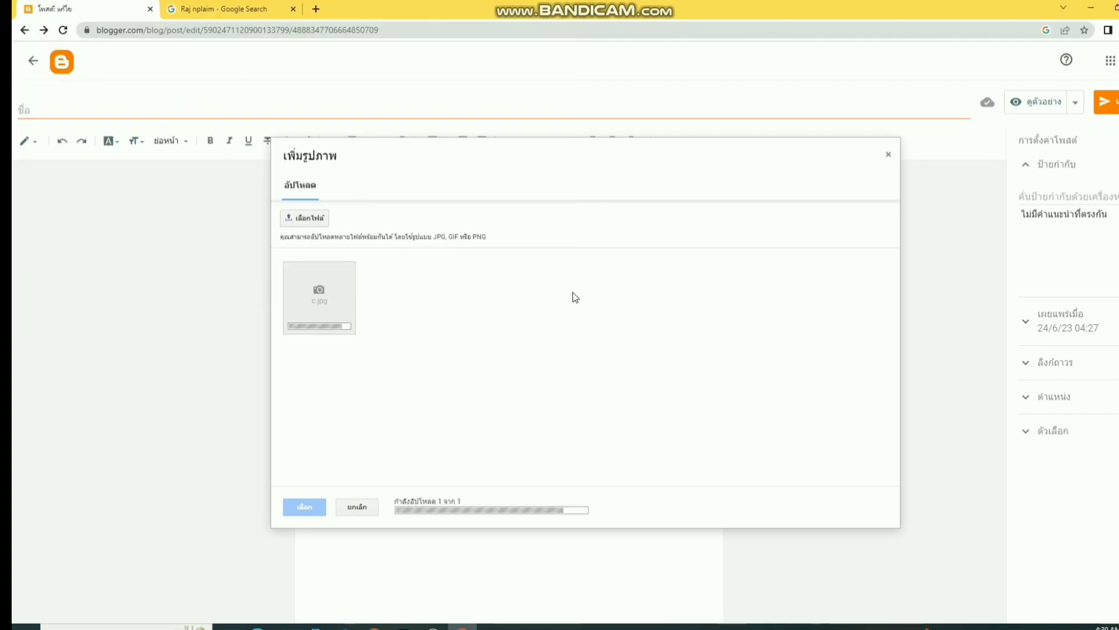
- Upload the flute image b (2) from the Desktop
{"action": "left_click", "coordinate": [292, 217]}
{"action": "scroll", "coordinate": [193, 260], "scroll_direction": "down", "scroll_amount": 5}
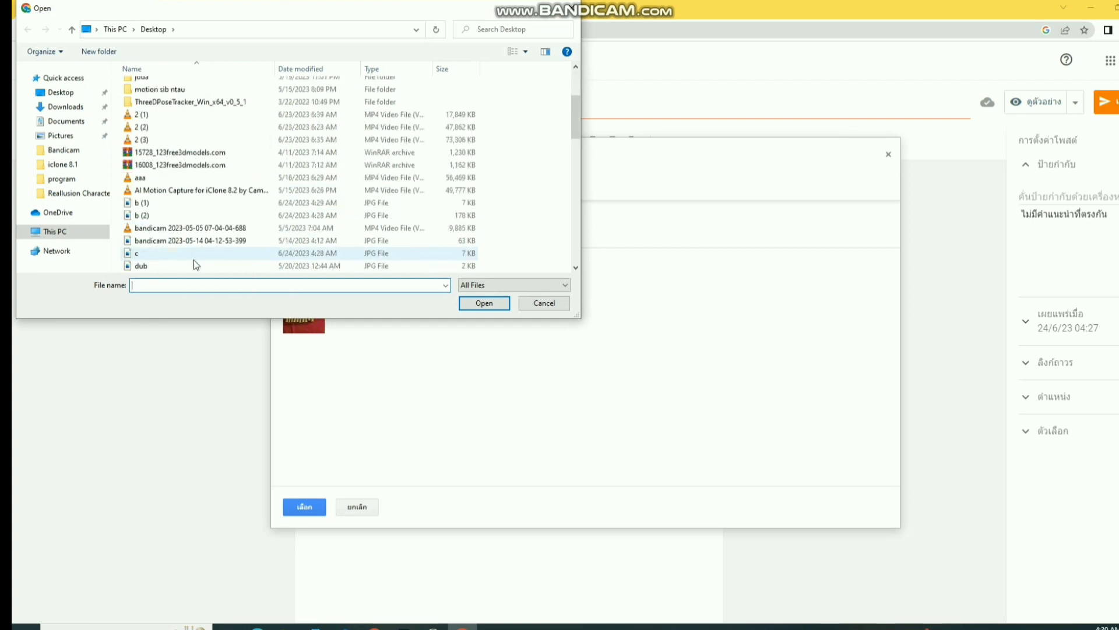
{"action": "scroll", "coordinate": [194, 260], "scroll_direction": "down", "scroll_amount": 5}
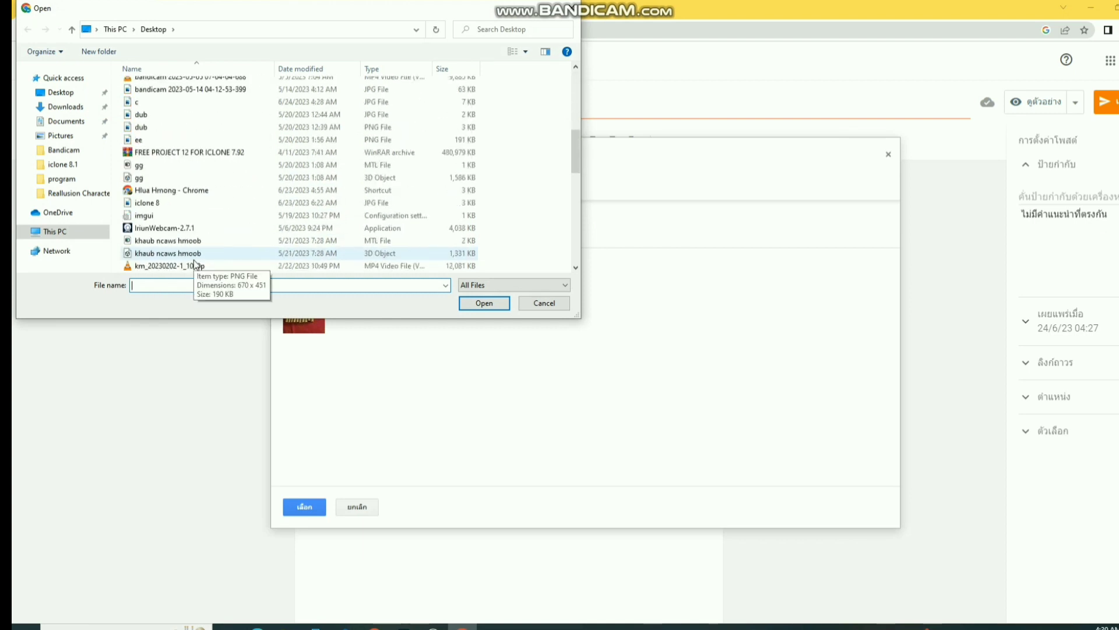
{"action": "scroll", "coordinate": [193, 260], "scroll_direction": "down", "scroll_amount": 10}
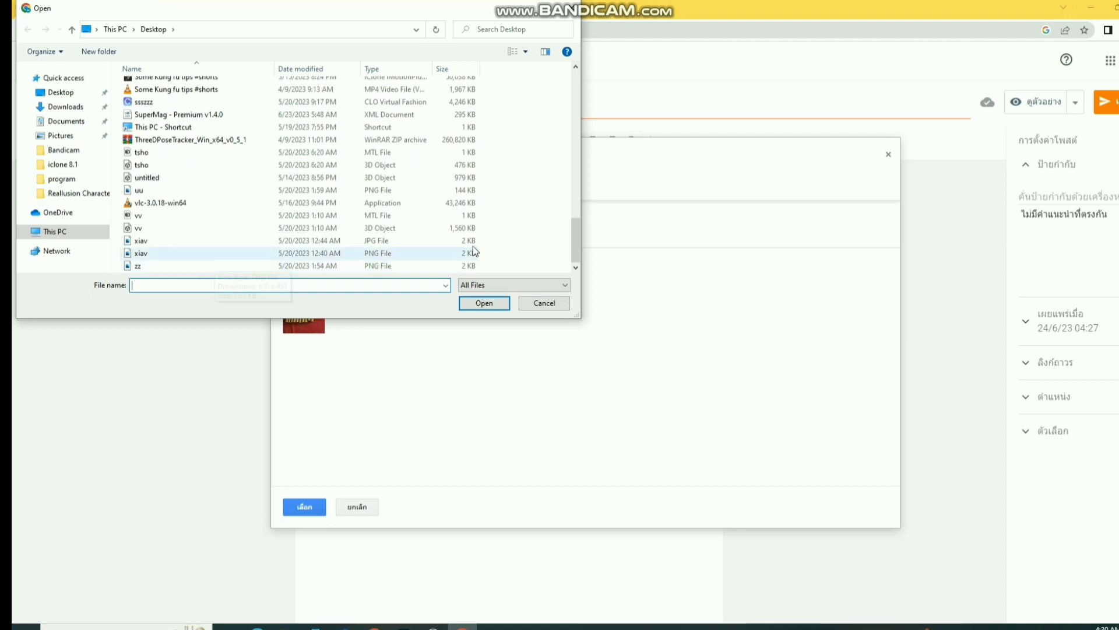
{"action": "left_click_drag", "start_coordinate": [579, 249], "coordinate": [579, 146]}
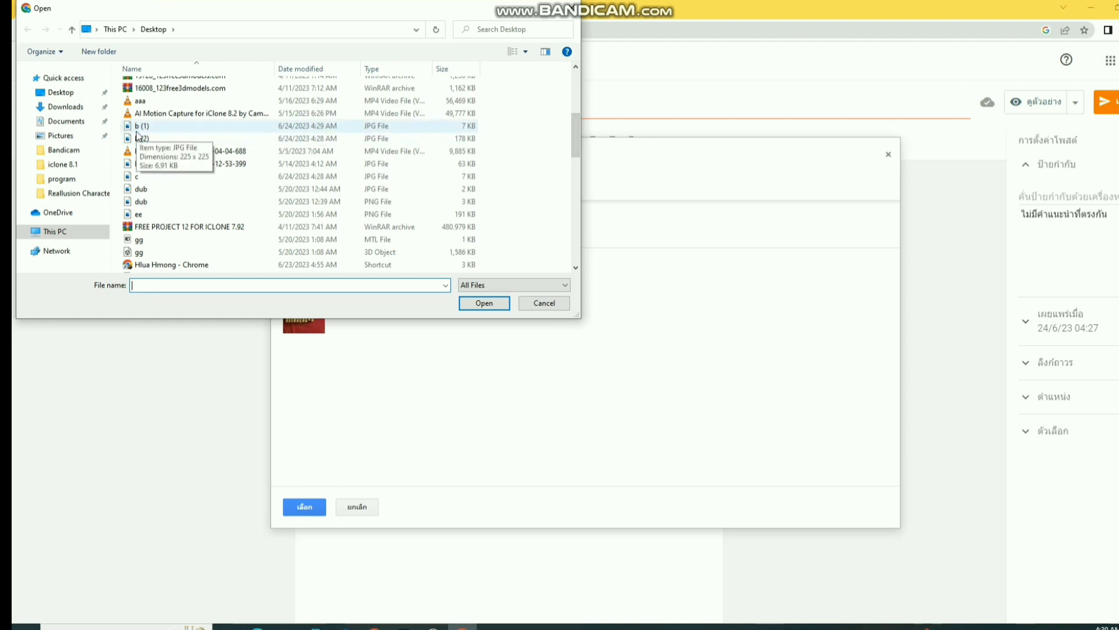
{"action": "left_click", "coordinate": [178, 138]}
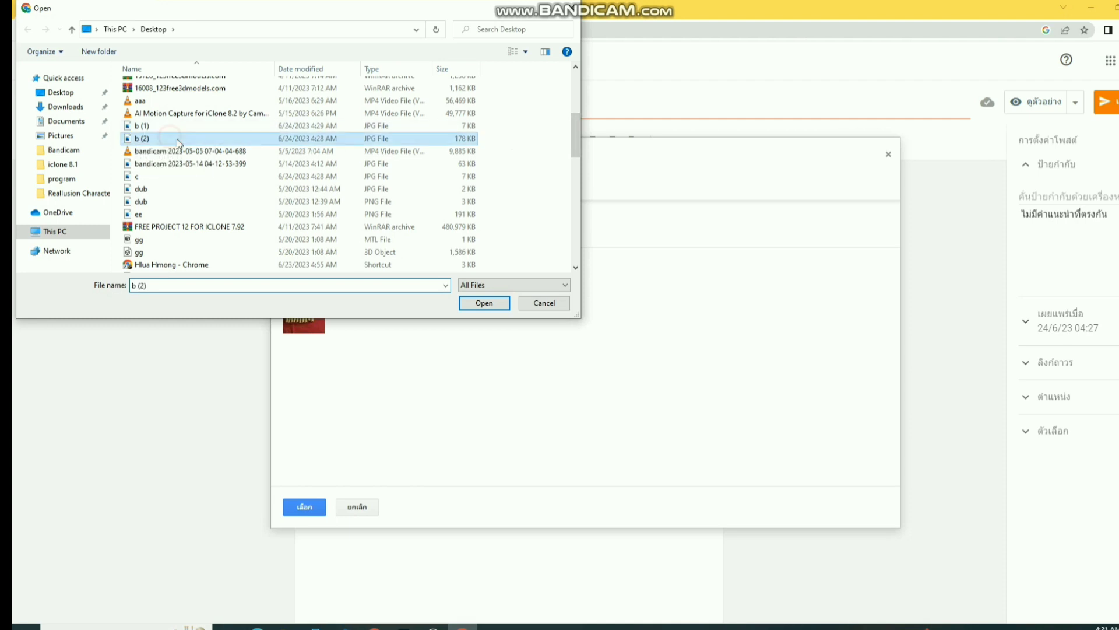
{"action": "left_click", "coordinate": [479, 303]}
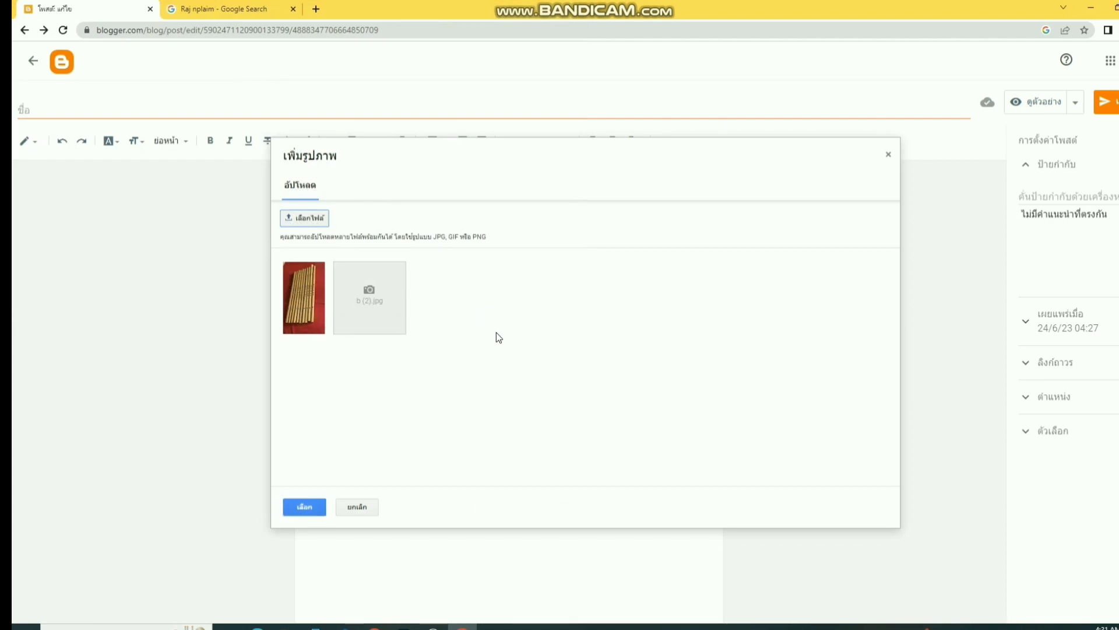
- Cancel a further file pick and select the uploaded flute photos for insertion
{"action": "left_click", "coordinate": [318, 217]}
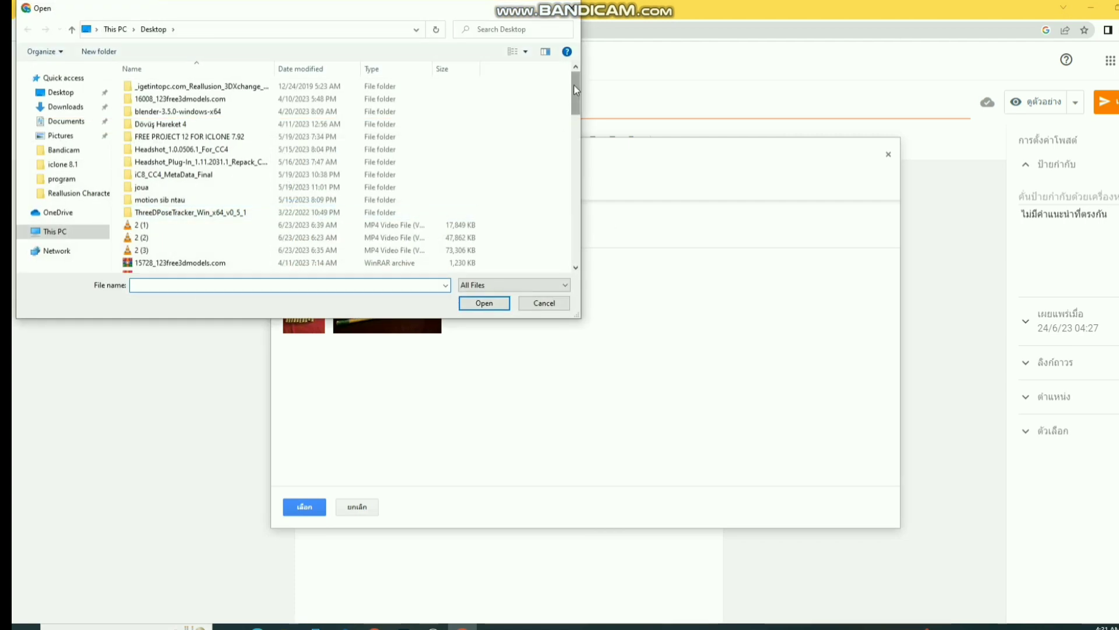
{"action": "scroll", "coordinate": [573, 99], "scroll_direction": "down", "scroll_amount": 3}
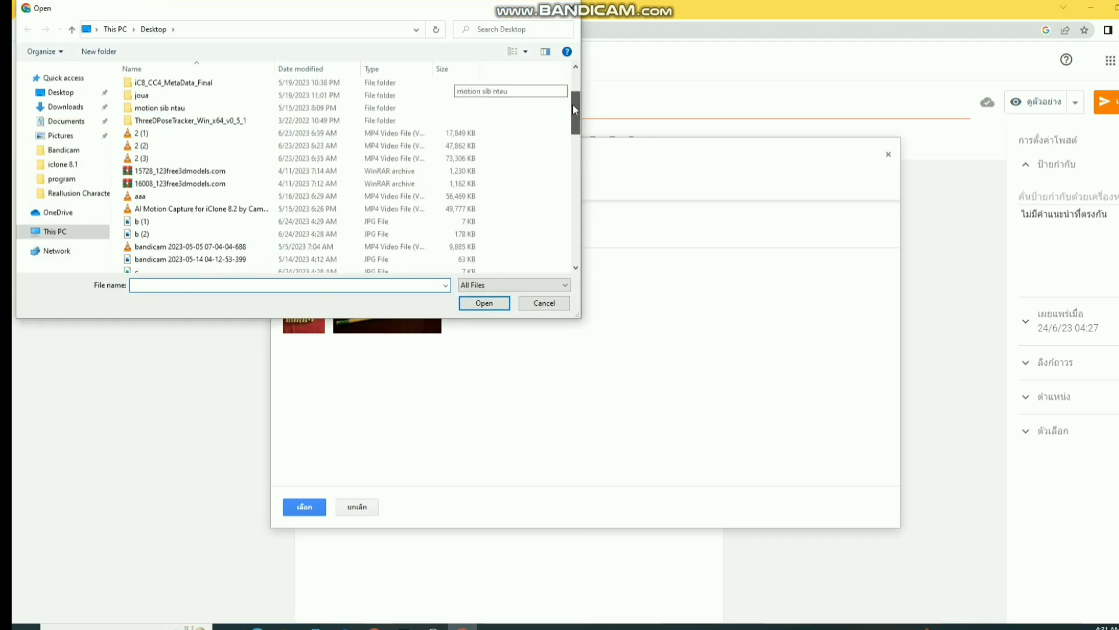
{"action": "left_click_drag", "start_coordinate": [573, 109], "coordinate": [620, 123]}
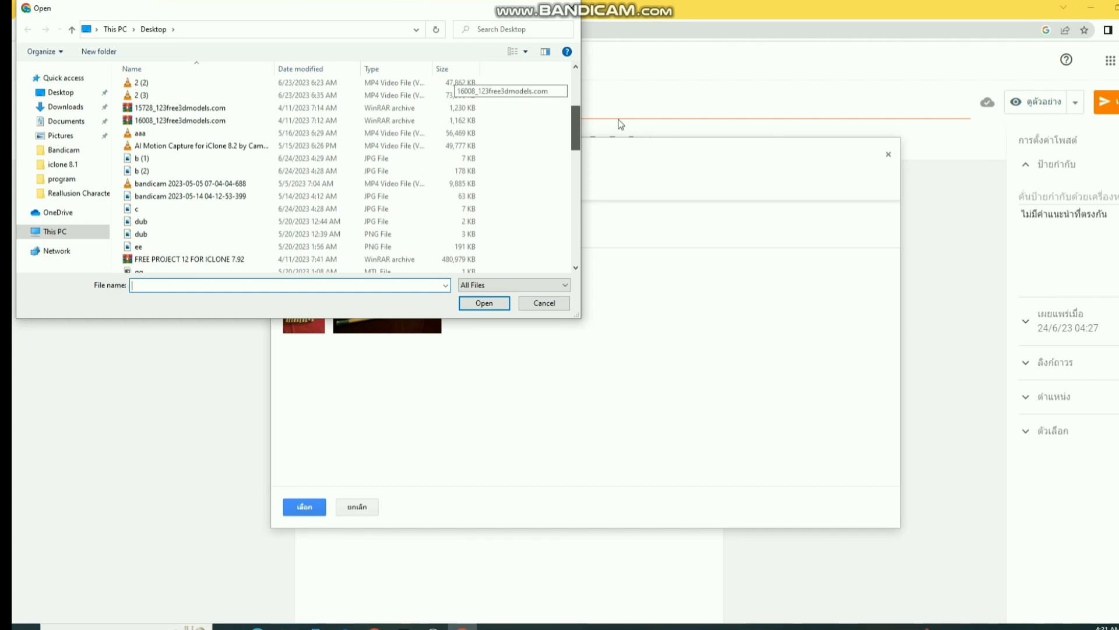
{"action": "left_click", "coordinate": [558, 303]}
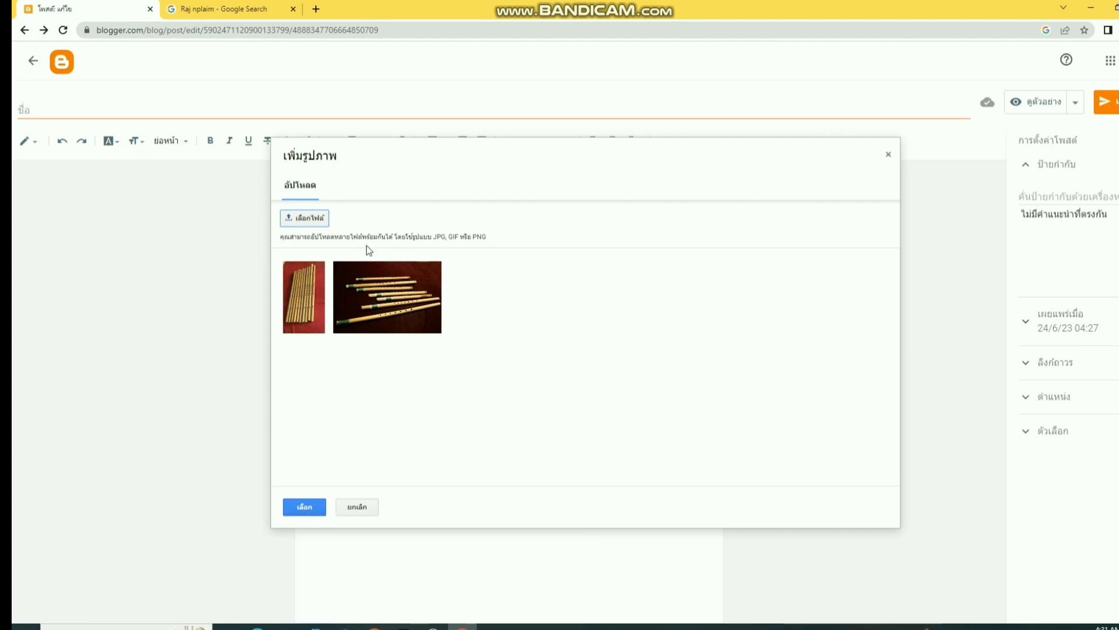
{"action": "left_click", "coordinate": [378, 314]}
- Insert both flute photos, select them, and try left and justified alignment
{"action": "left_click", "coordinate": [315, 511]}
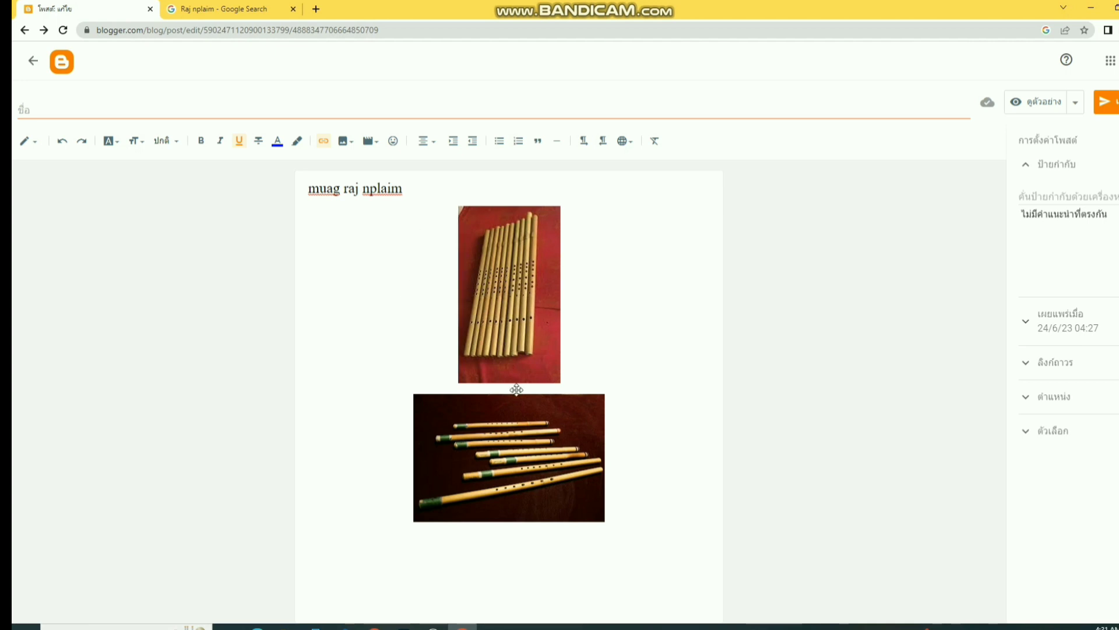
{"action": "left_click_drag", "start_coordinate": [424, 227], "coordinate": [599, 531]}
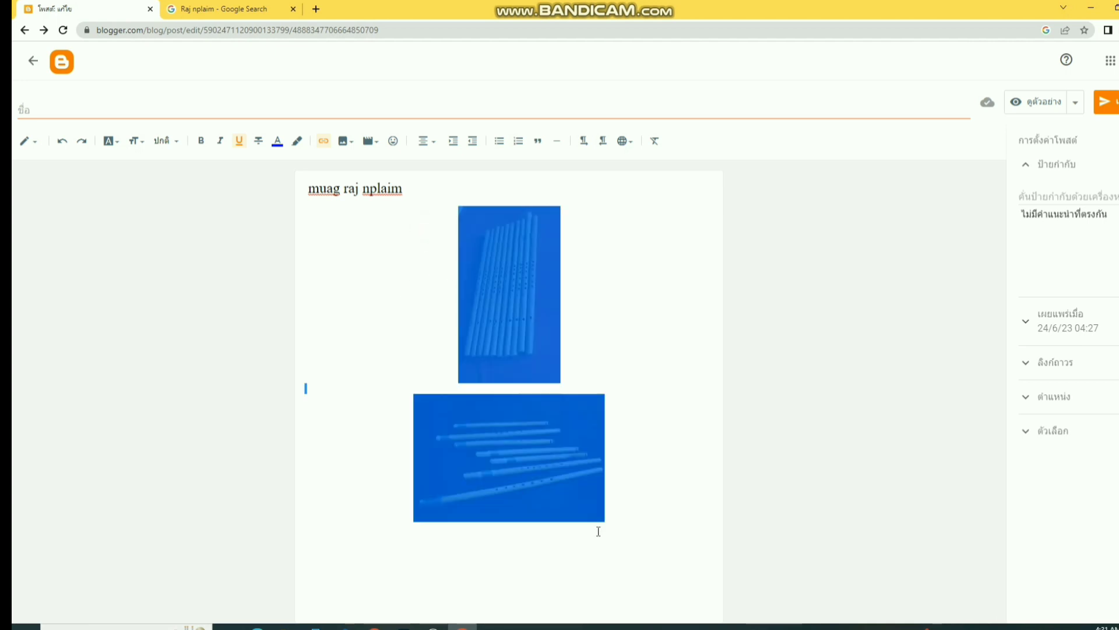
{"action": "left_click", "coordinate": [426, 141]}
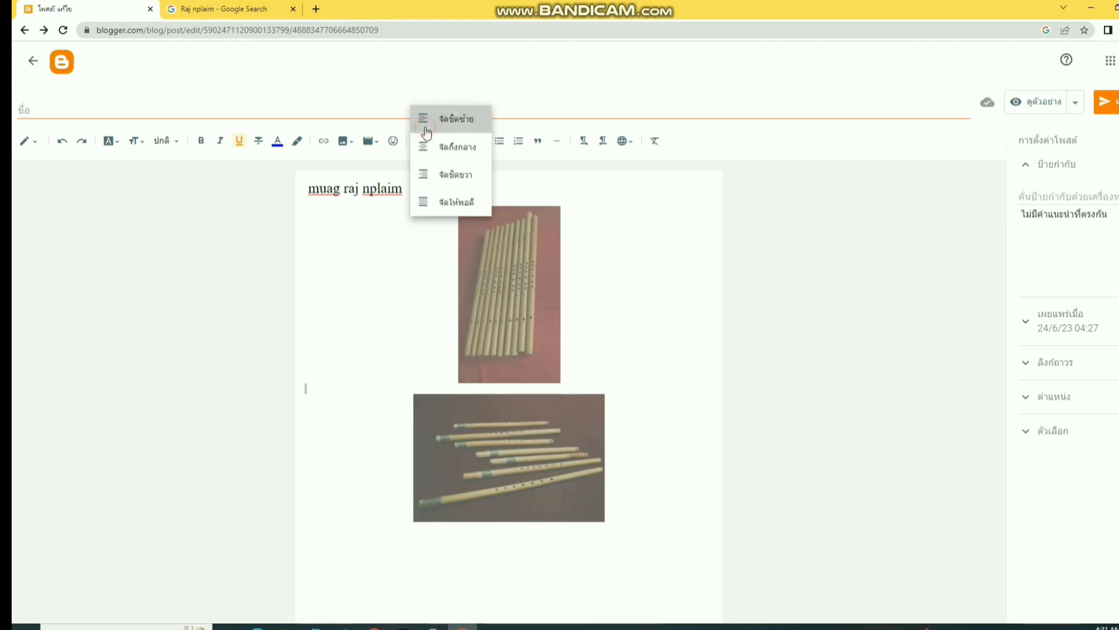
{"action": "left_click", "coordinate": [425, 121]}
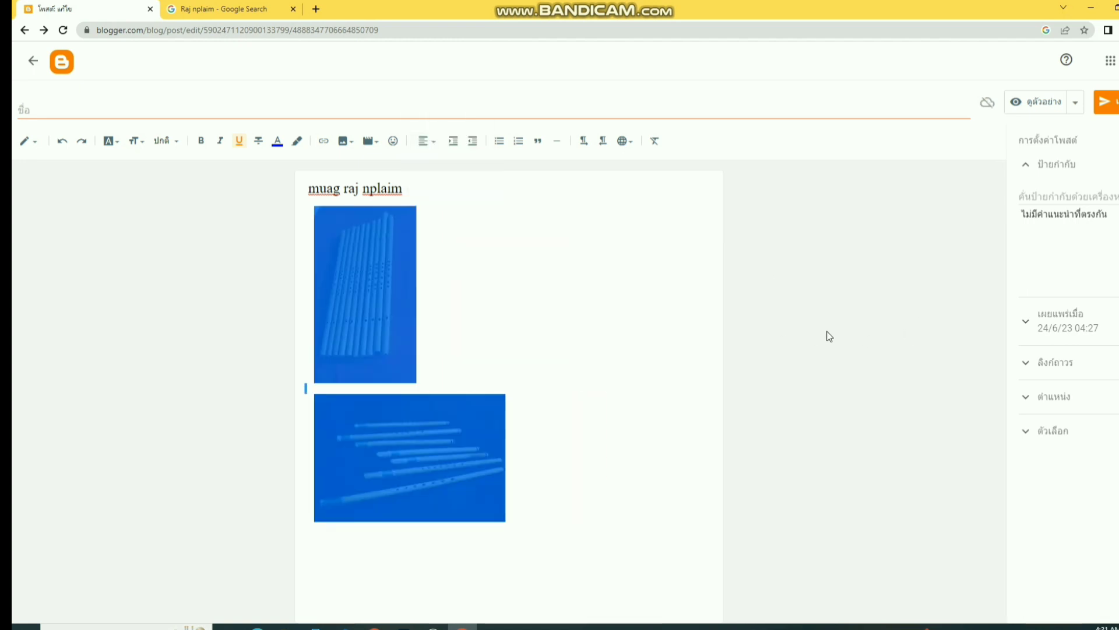
{"action": "left_click", "coordinate": [429, 142]}
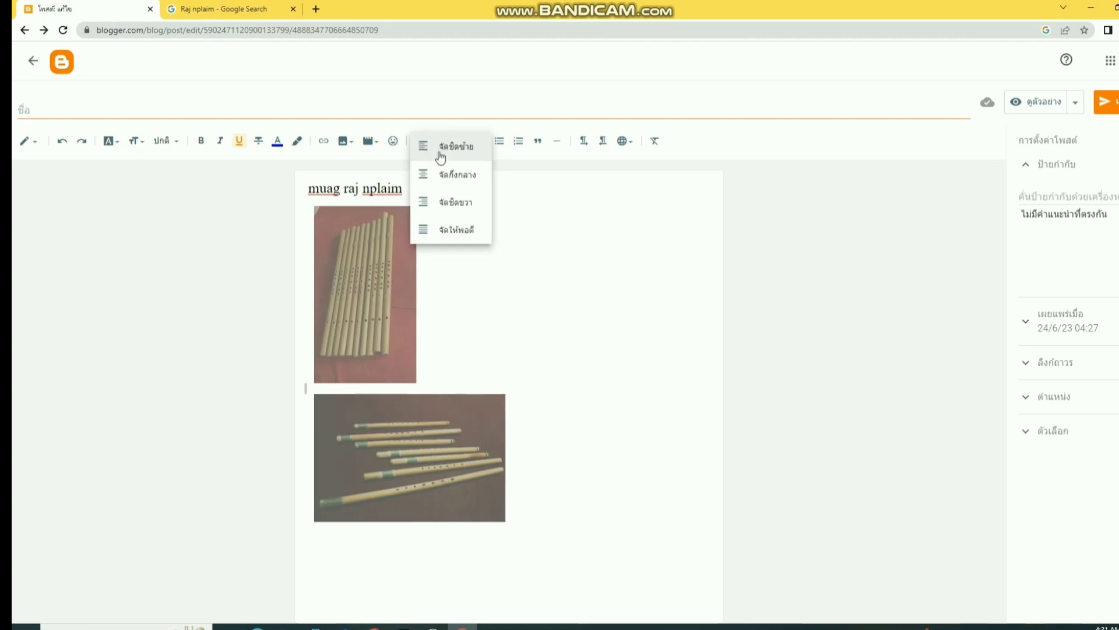
{"action": "left_click", "coordinate": [458, 229]}
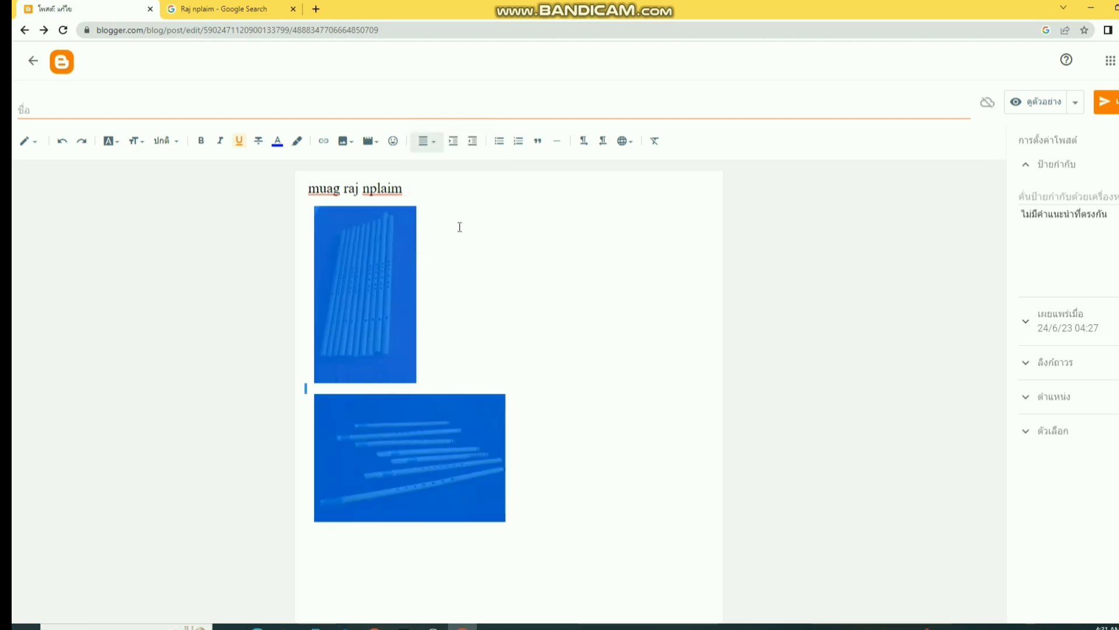
- Try right and center alignment, settle on left, and place the cursor below the photos
{"action": "left_click", "coordinate": [425, 140]}
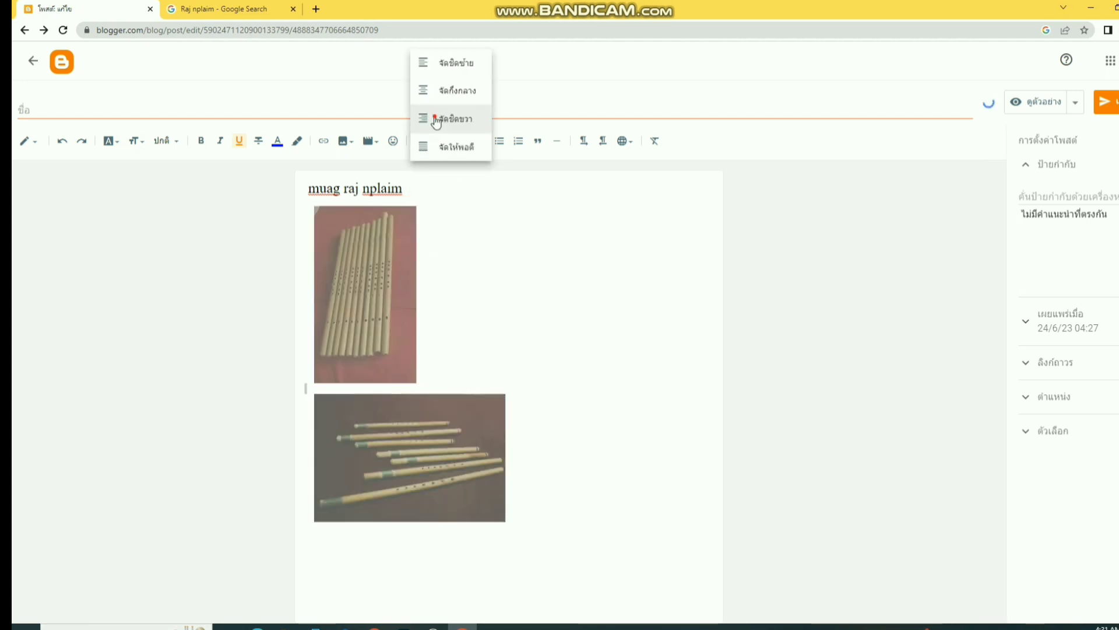
{"action": "left_click", "coordinate": [436, 120]}
{"action": "left_click", "coordinate": [432, 141]}
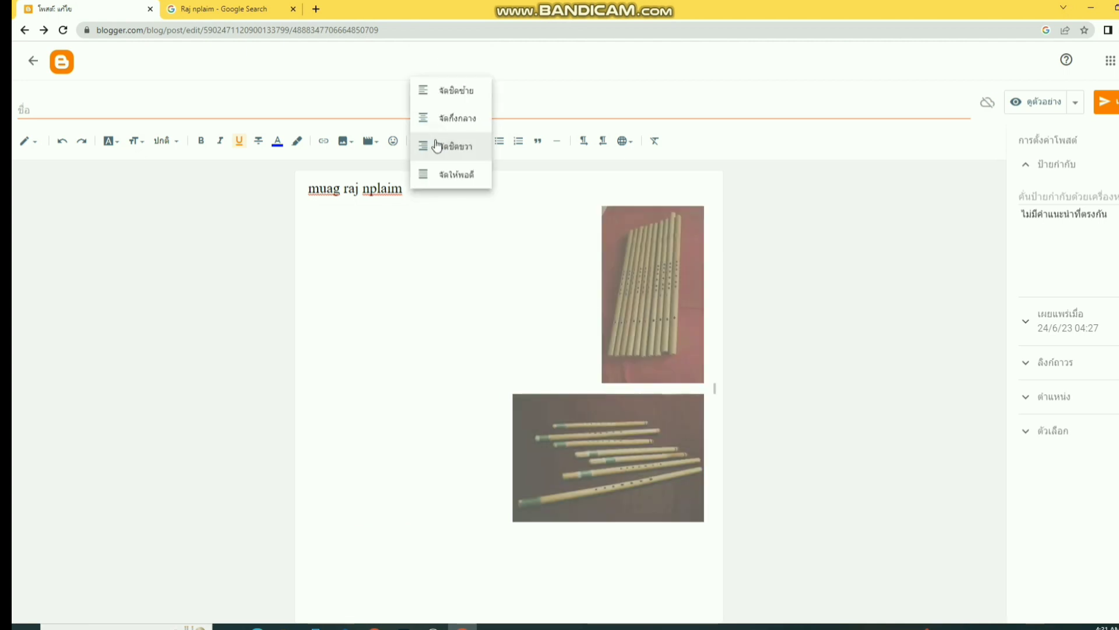
{"action": "left_click", "coordinate": [435, 118]}
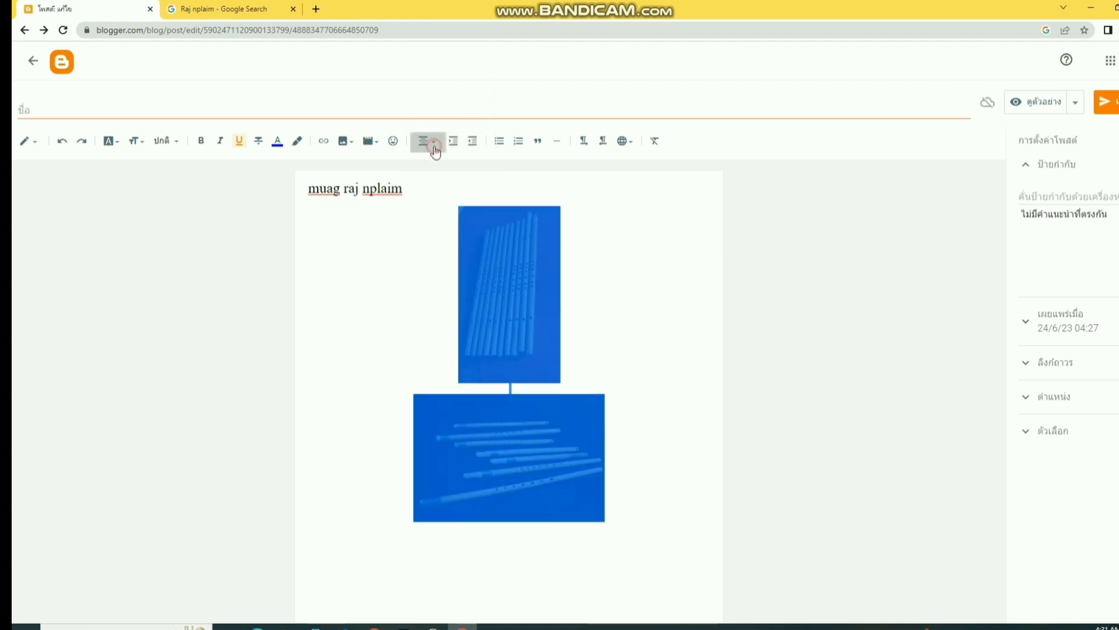
{"action": "left_click", "coordinate": [434, 146]}
{"action": "left_click", "coordinate": [440, 117]}
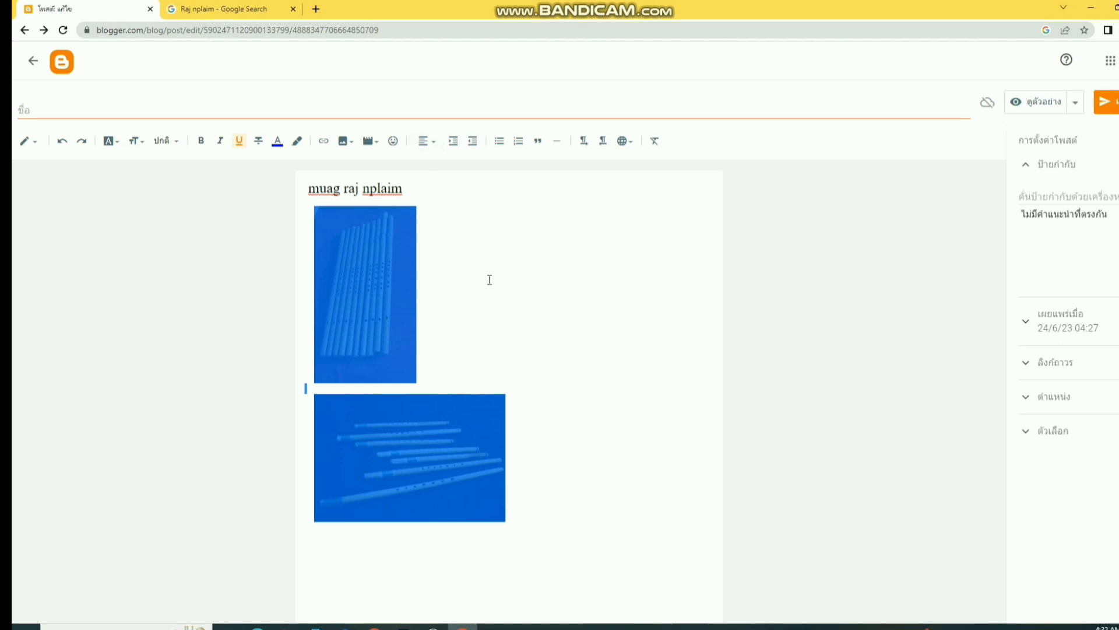
{"action": "left_click", "coordinate": [480, 298]}
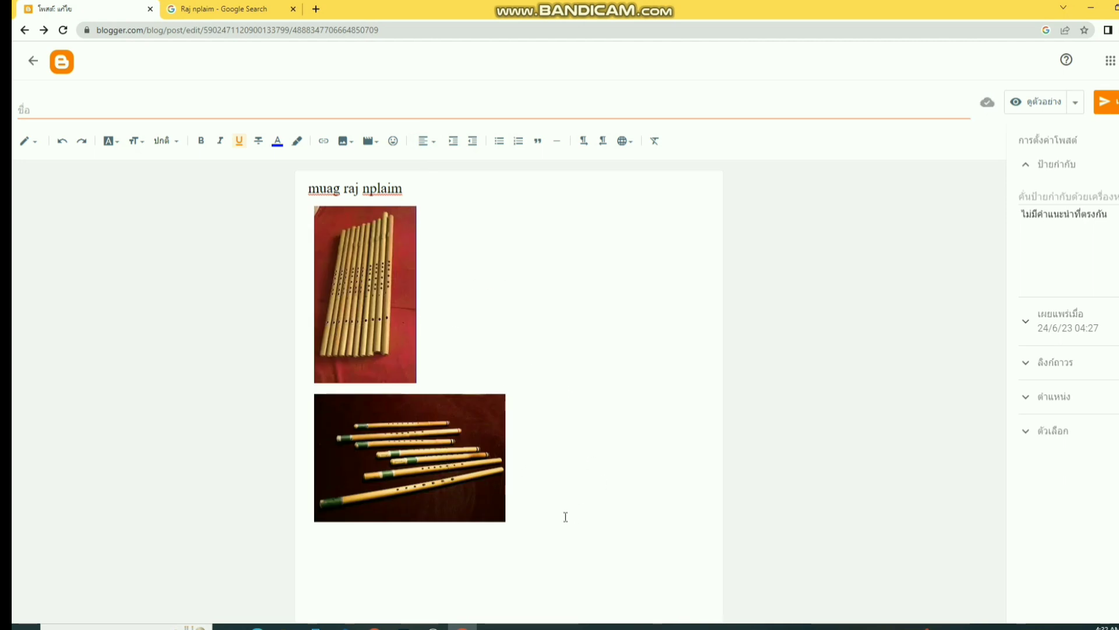
{"action": "left_click", "coordinate": [443, 541]}
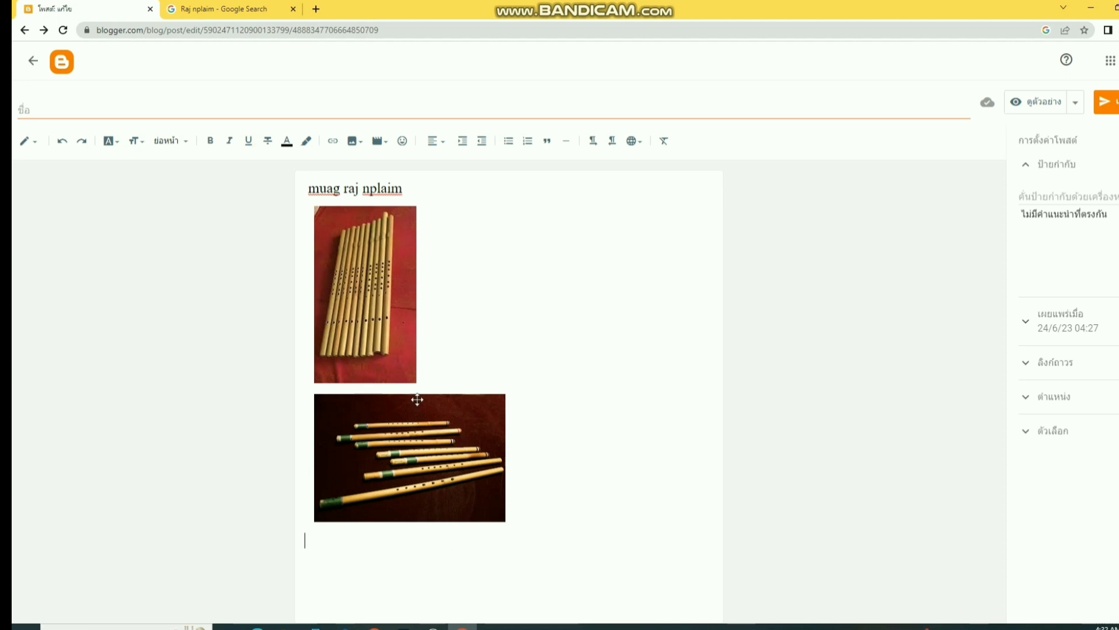
- Delete the upright red-background flute photo and place the caret below the remaining dark-background photo
{"action": "right_click", "coordinate": [369, 320]}
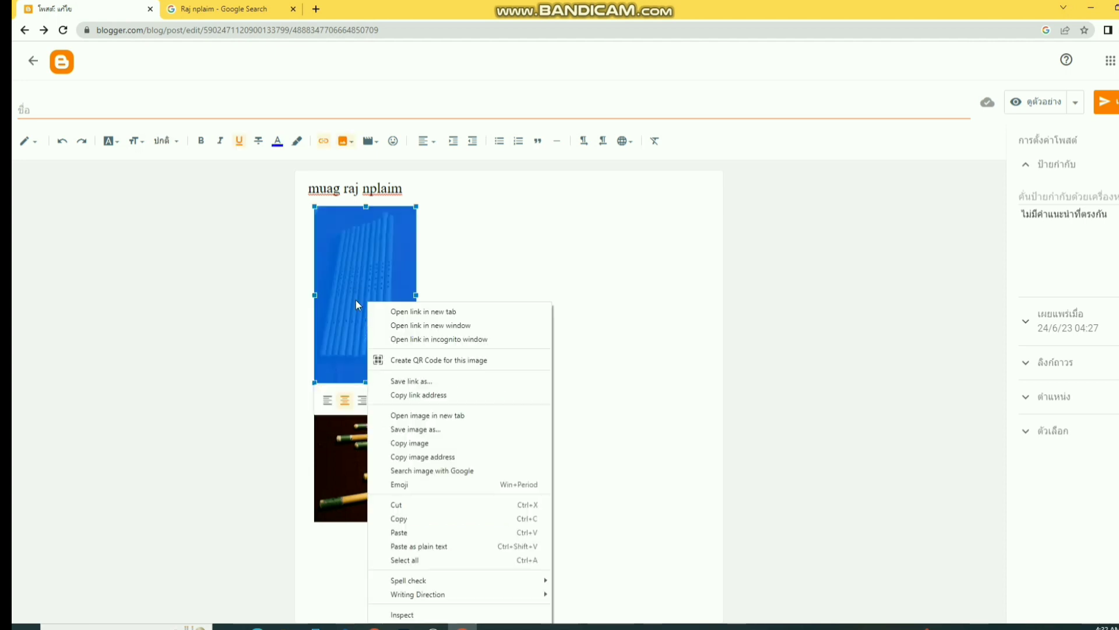
{"action": "left_click", "coordinate": [328, 271]}
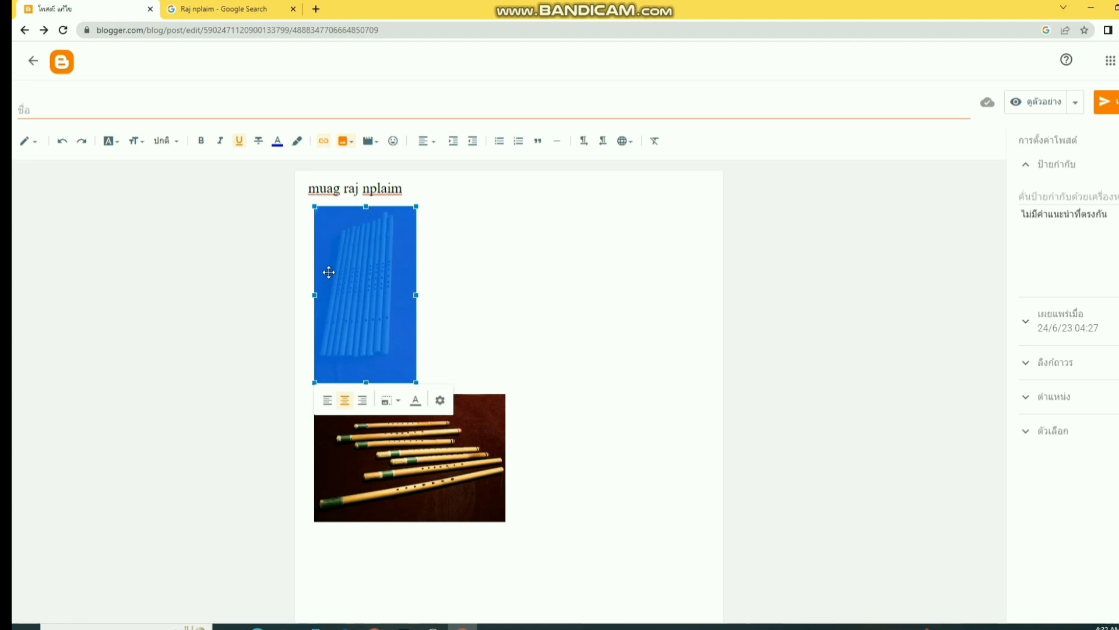
{"action": "key", "text": "Delete"}
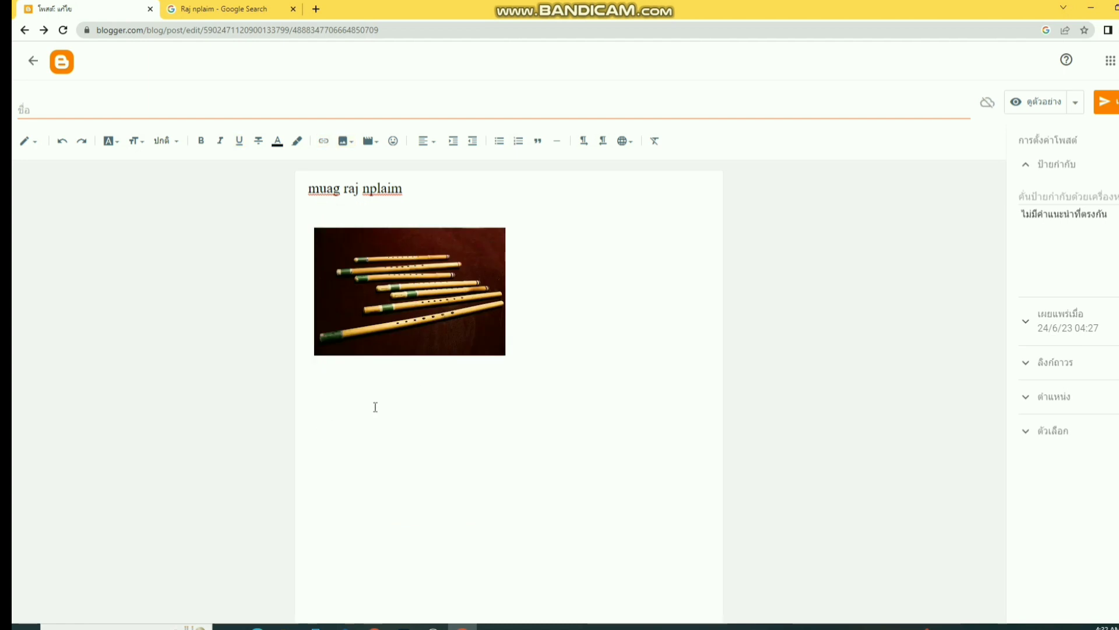
{"action": "left_click", "coordinate": [410, 377]}
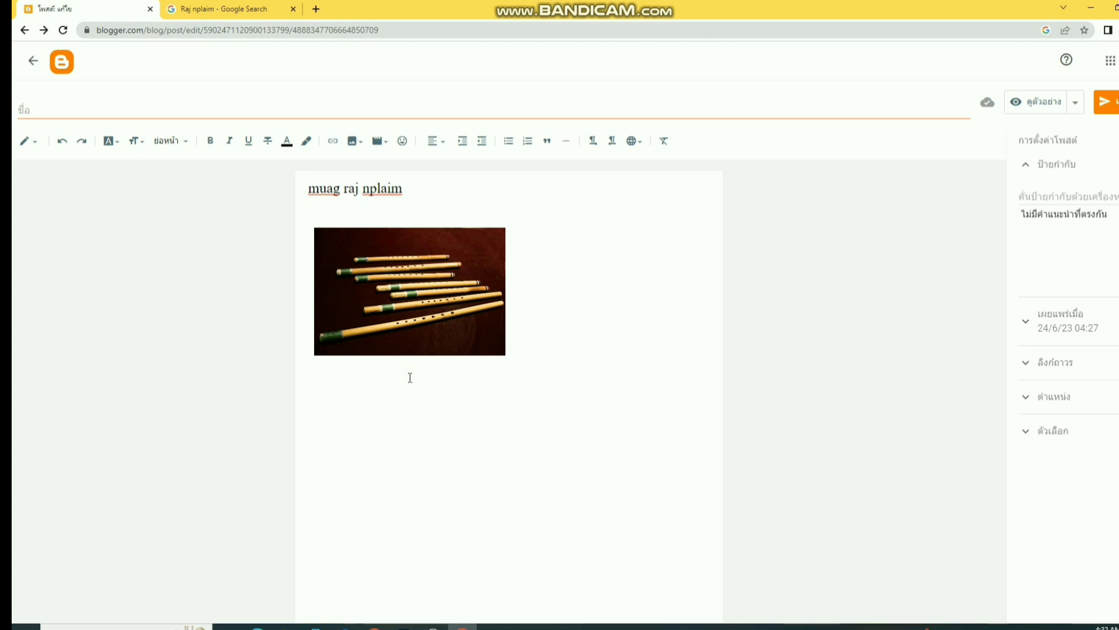
- Type the caption lines 'kuv muaj Raj plaim muag' and 'Yuav tam sim no' under the photo
{"action": "type", "text": "kuv muaj"}
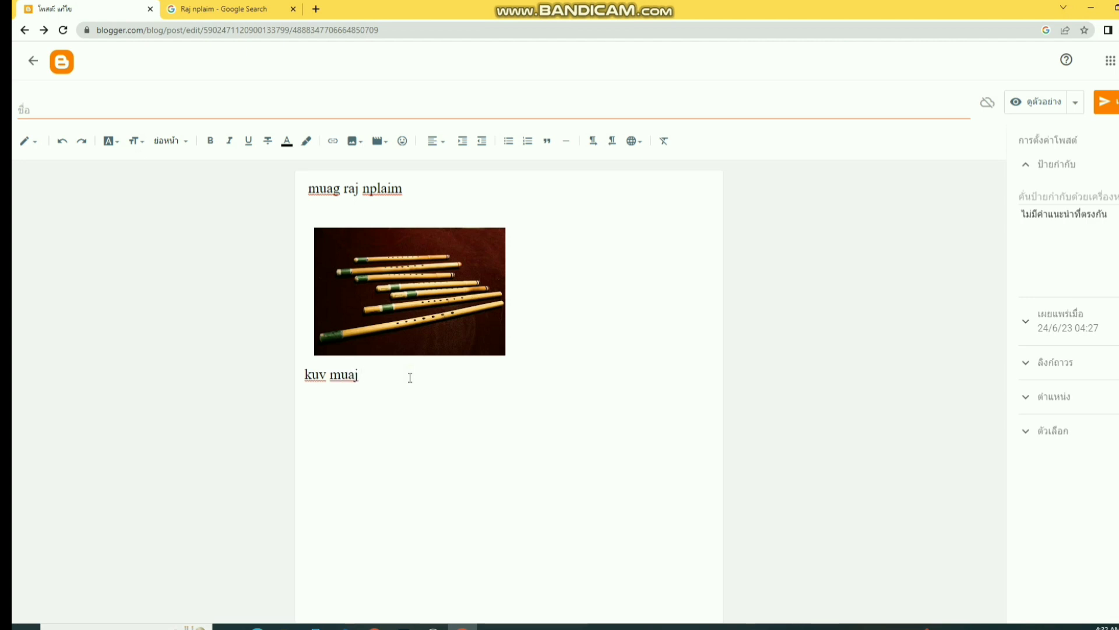
{"action": "type", "text": " Raj plaim muag"}
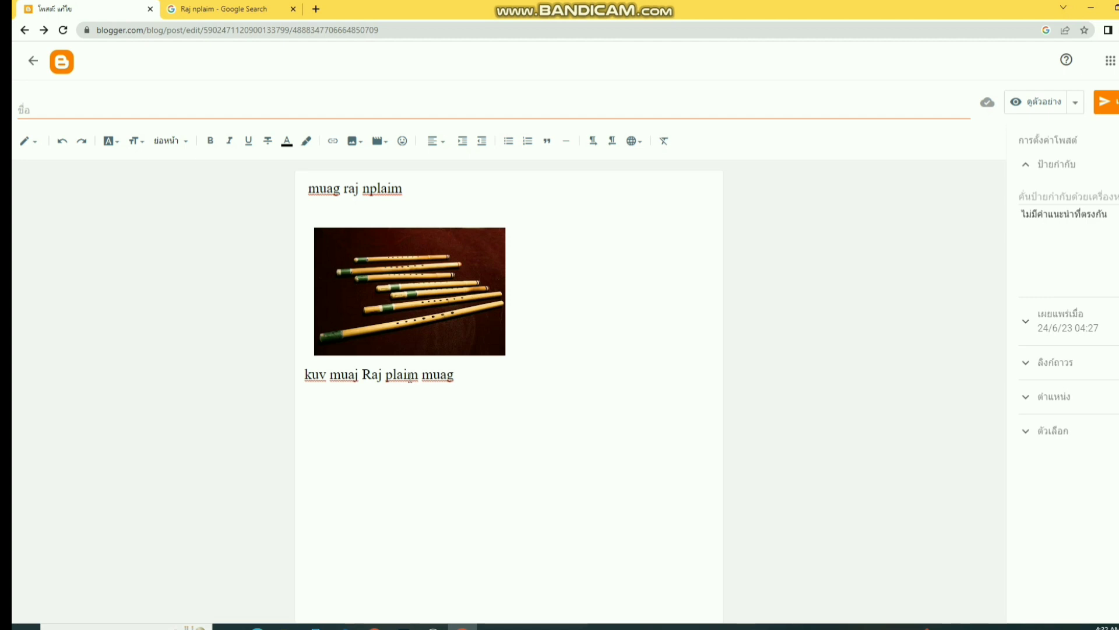
{"action": "key", "text": "Return"}
{"action": "type", "text": "Y"}
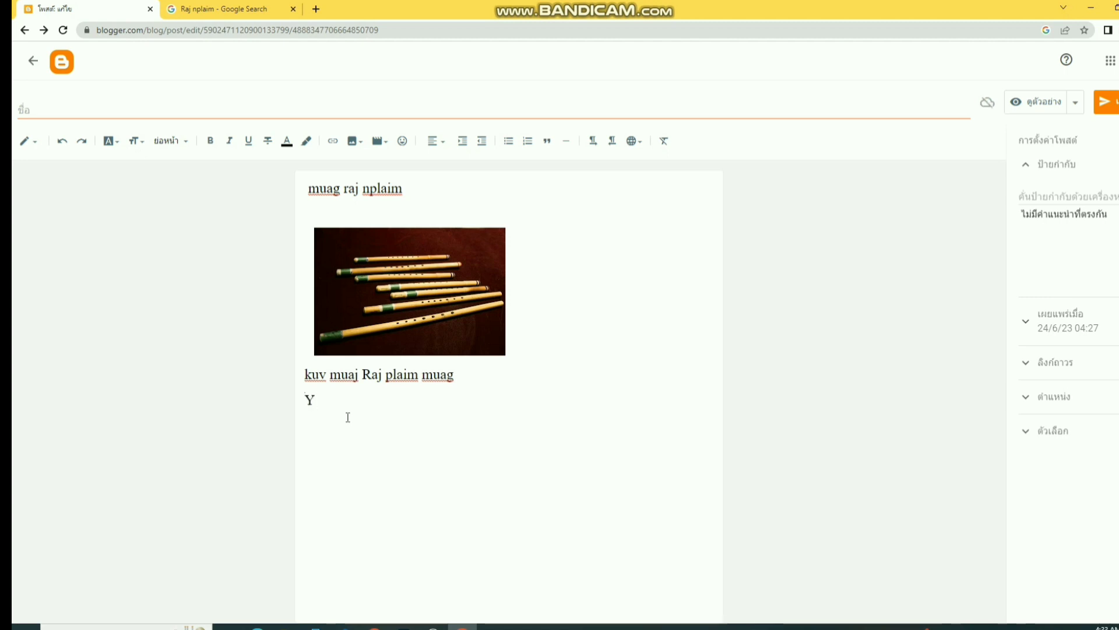
{"action": "type", "text": "ua"}
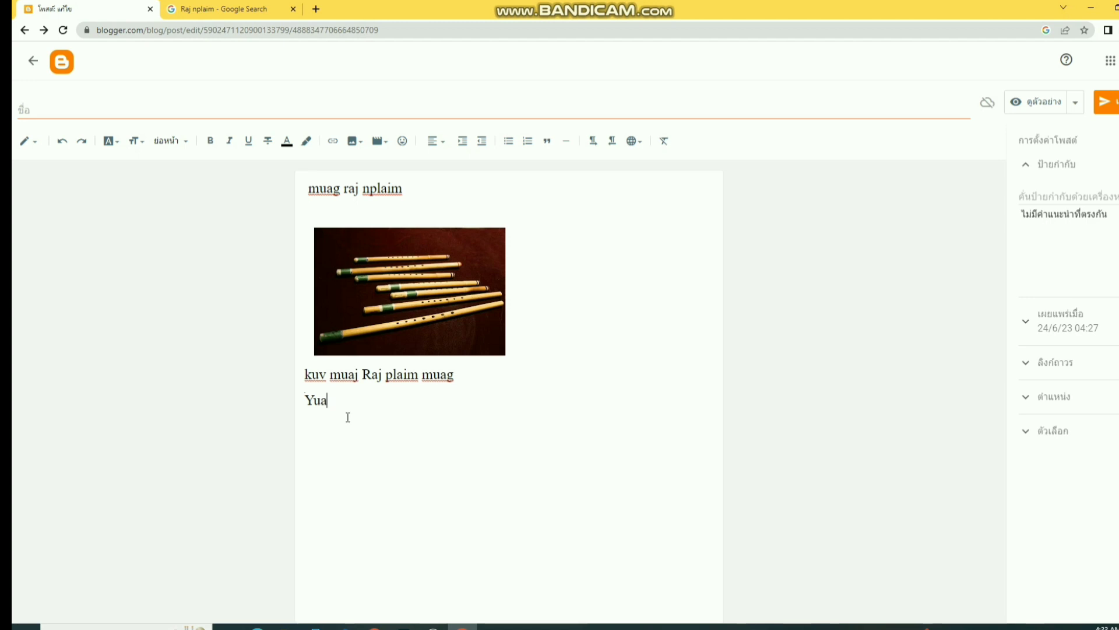
{"action": "type", "text": "v t"}
{"action": "type", "text": "am sim no"}
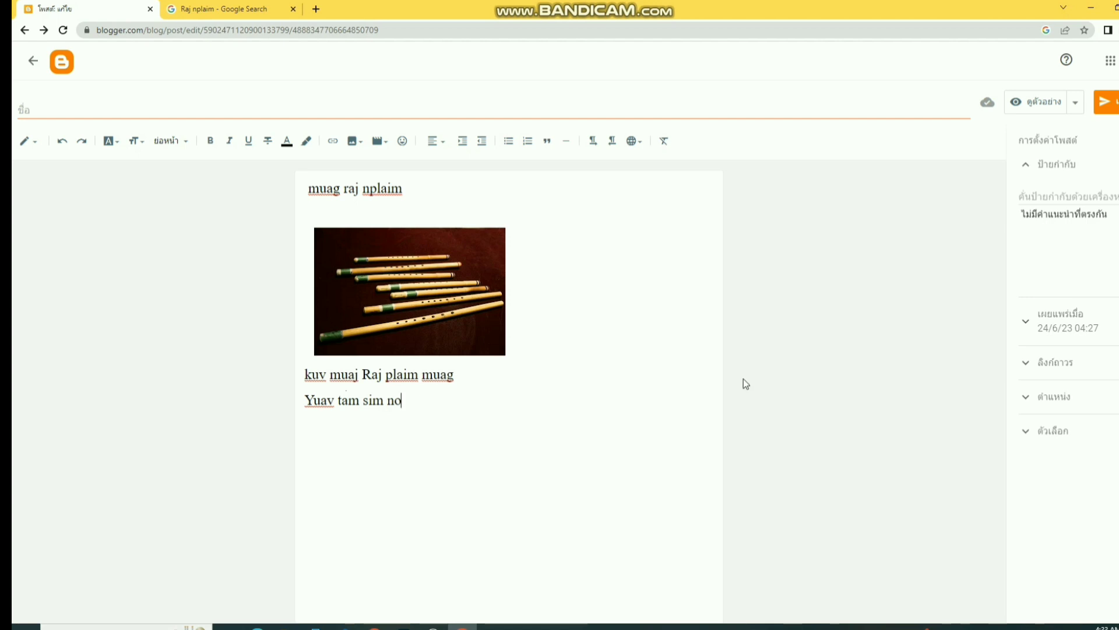
- Cancel an accidental screen capture and show the hidden system tray icons
{"action": "key", "text": "super+shift+s"}
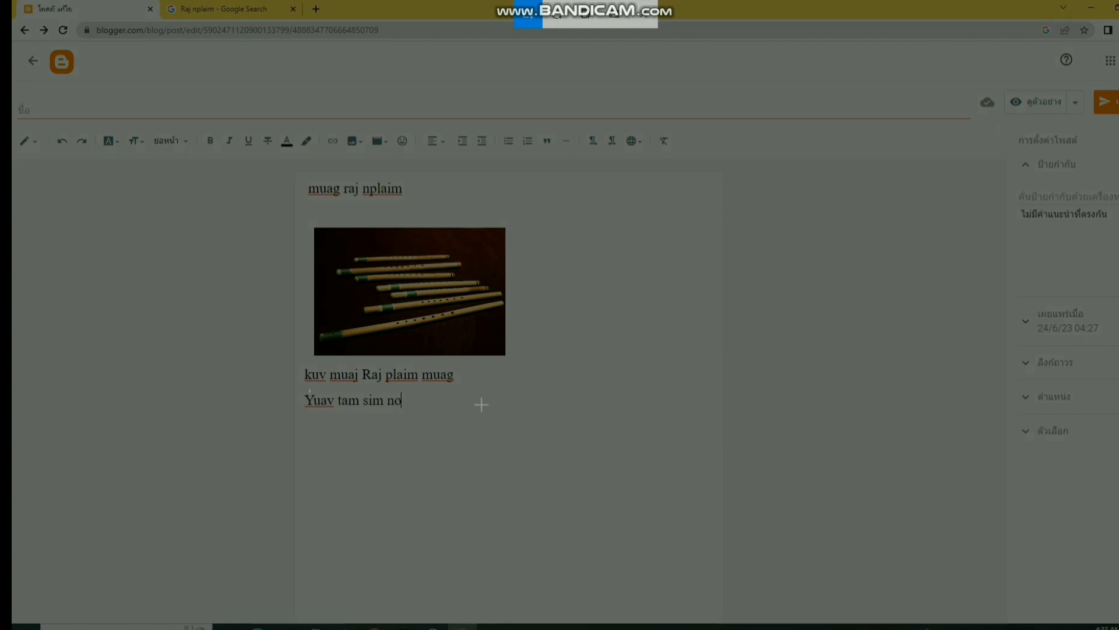
{"action": "left_click", "coordinate": [647, 18]}
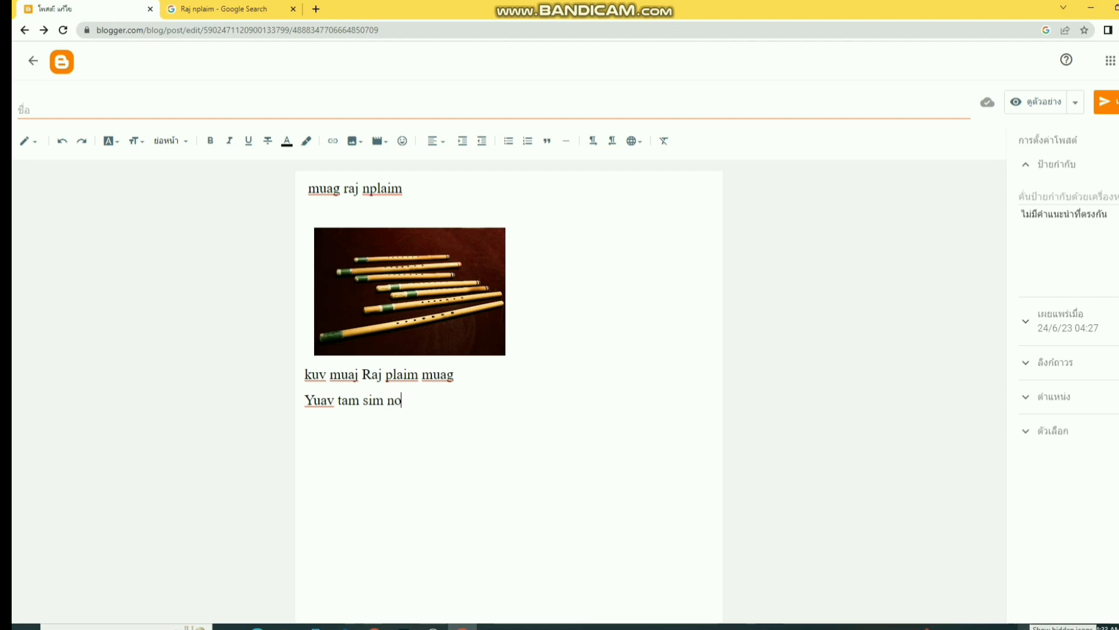
{"action": "left_click", "coordinate": [1024, 627]}
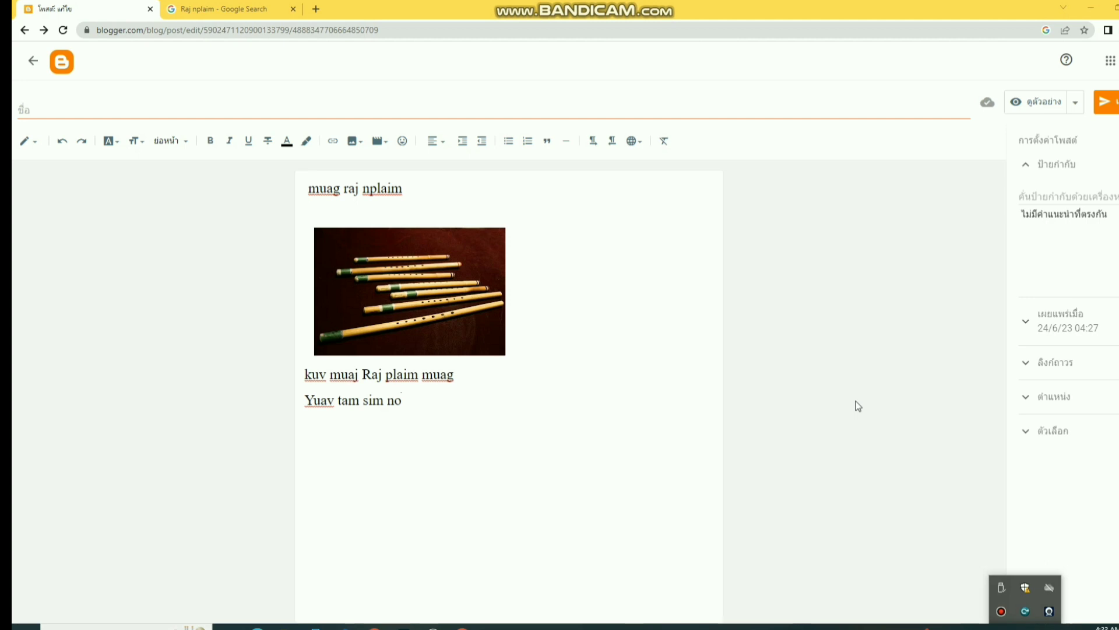
- Type a Lao word on a new line below 'Yuav tam sim no' using the Lao keyboard
{"action": "left_click", "coordinate": [436, 401]}
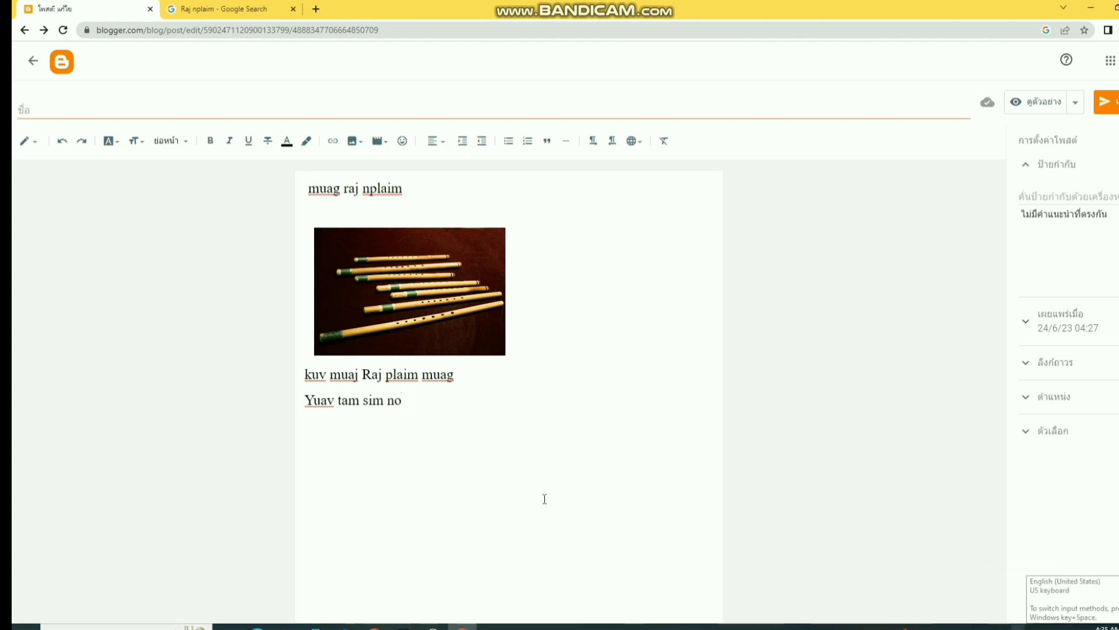
{"action": "key", "text": "Return"}
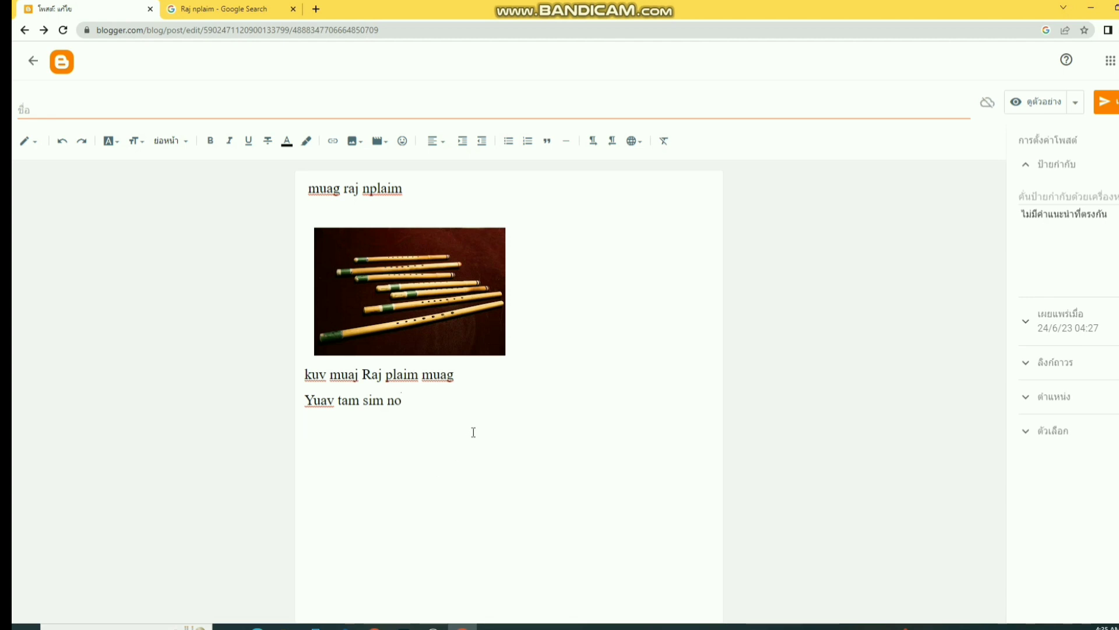
{"action": "left_click", "coordinate": [1062, 627]}
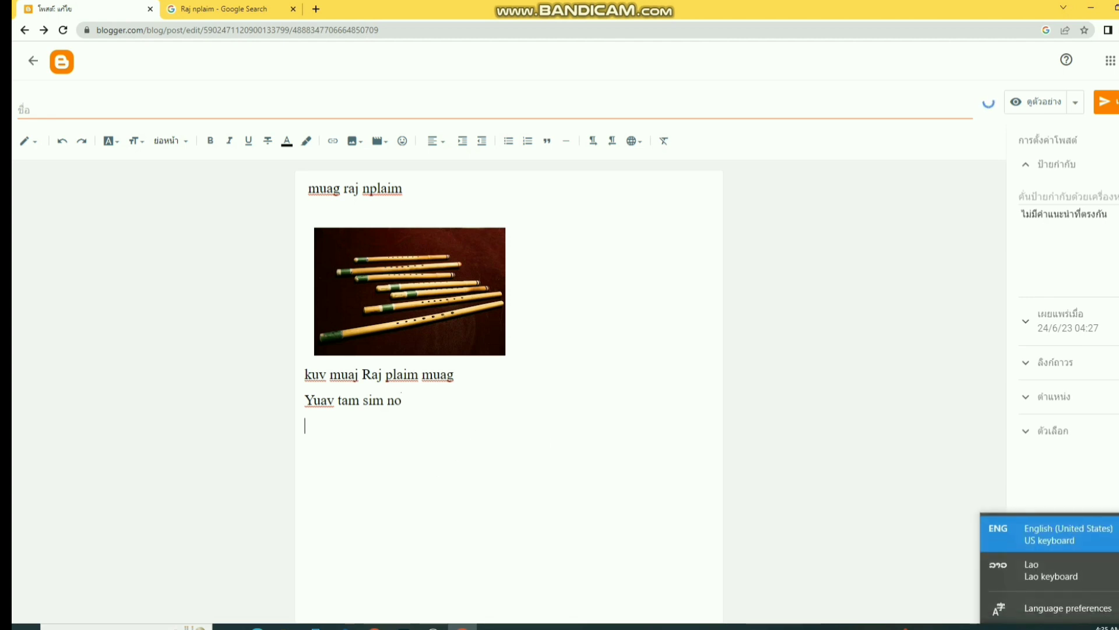
{"action": "left_click", "coordinate": [1037, 575]}
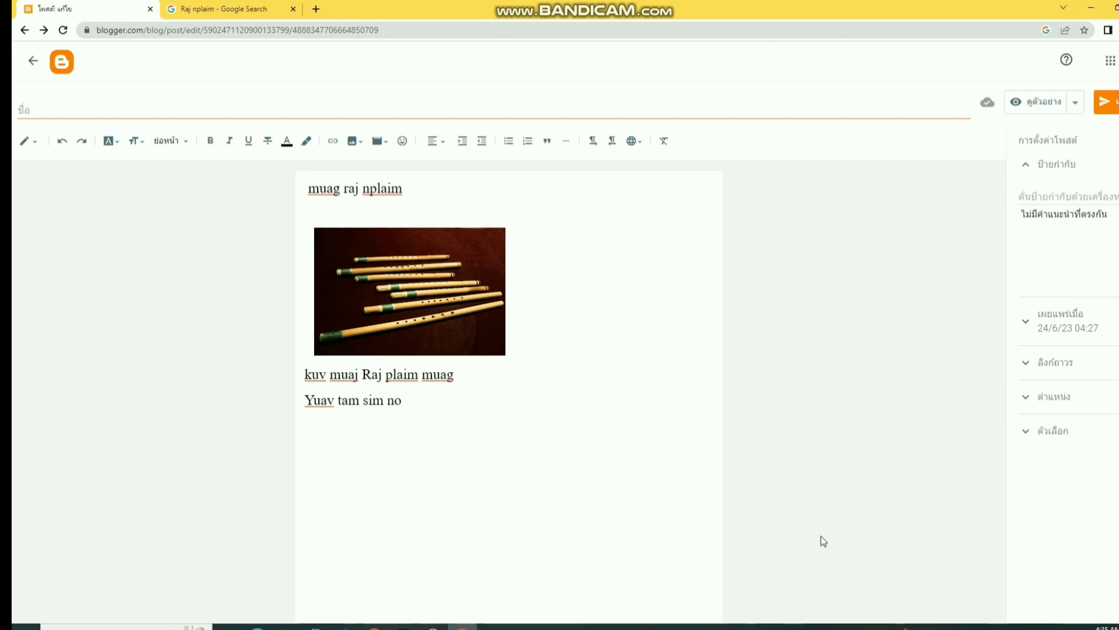
{"action": "type", "text": "ສ"}
{"action": "type", "text": "ິ"}
{"action": "key", "text": "BackSpace"}
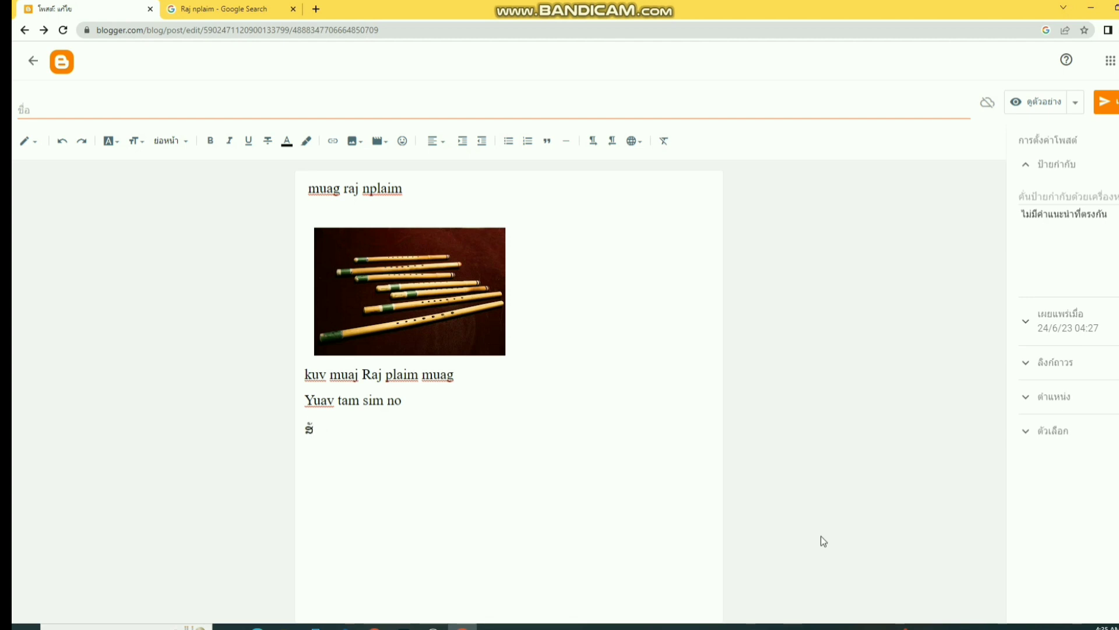
{"action": "type", "text": "ງລ່"}
{"action": "key", "text": "BackSpace"}
{"action": "type", "text": "້"}
{"action": "key", "text": "Return"}
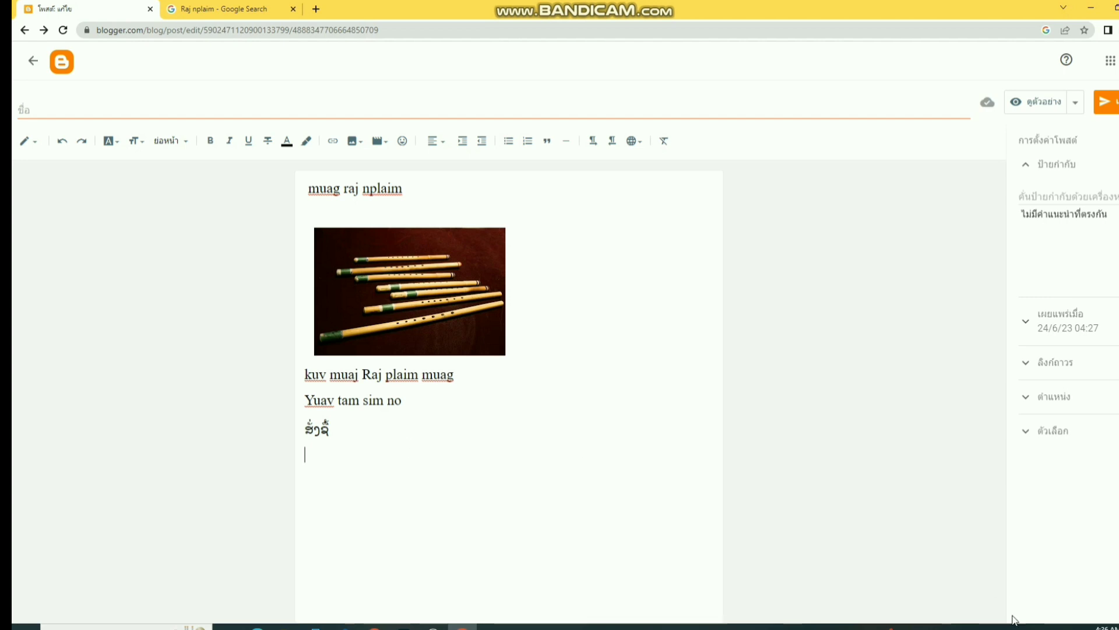
- Switch the keyboard back to English and type 'Buy' on the next line
{"action": "left_click", "coordinate": [1079, 627]}
{"action": "left_click", "coordinate": [1058, 606]}
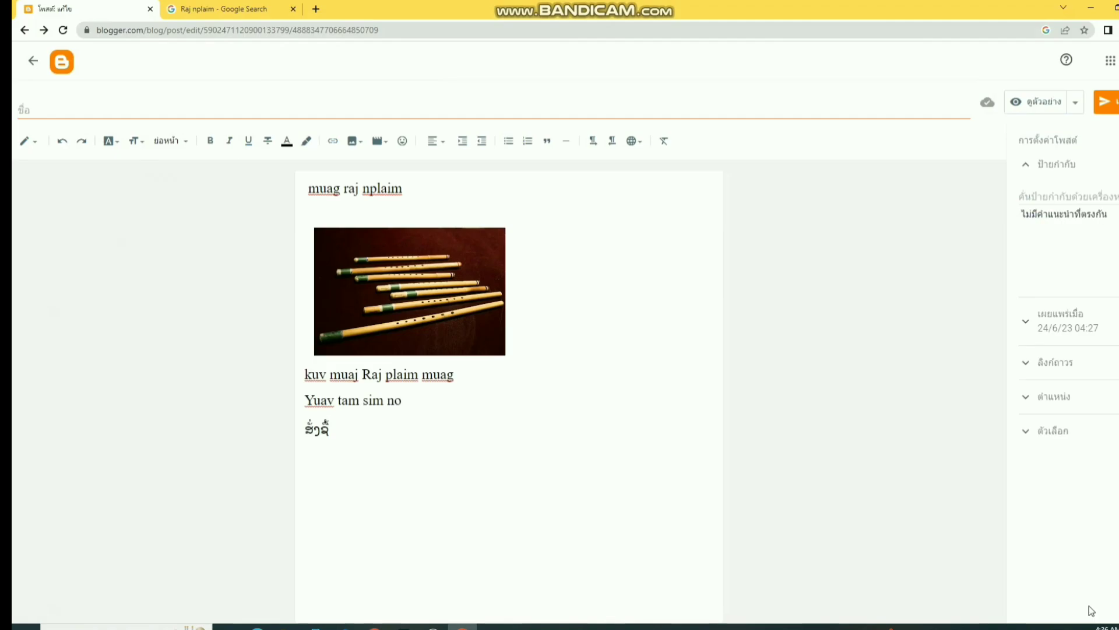
{"action": "left_click", "coordinate": [1080, 627]}
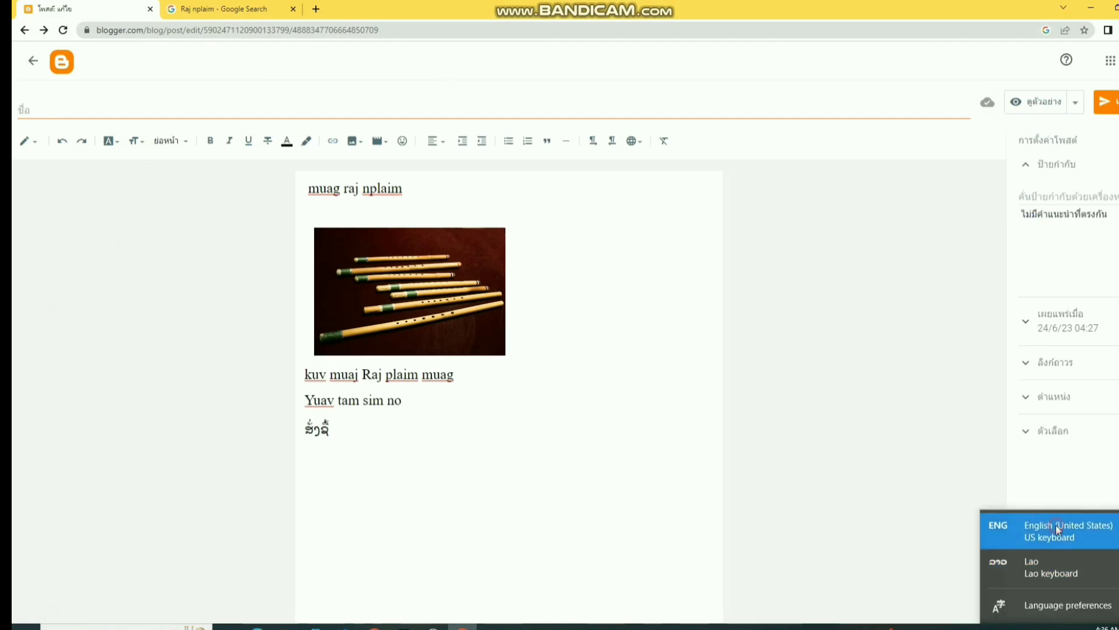
{"action": "left_click", "coordinate": [1057, 529]}
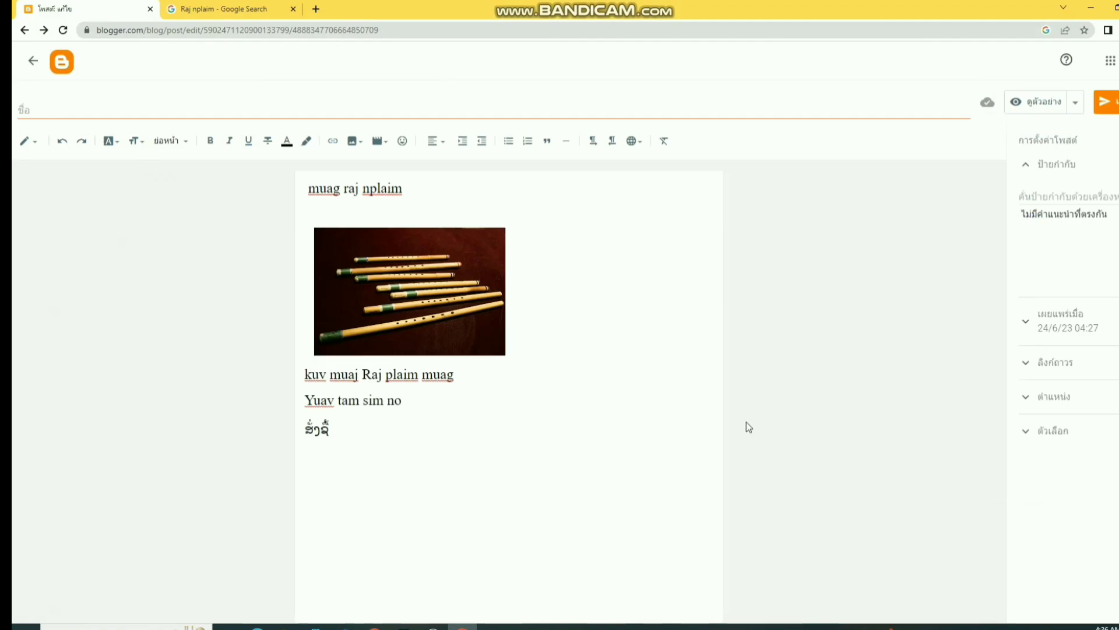
{"action": "type", "text": "B"}
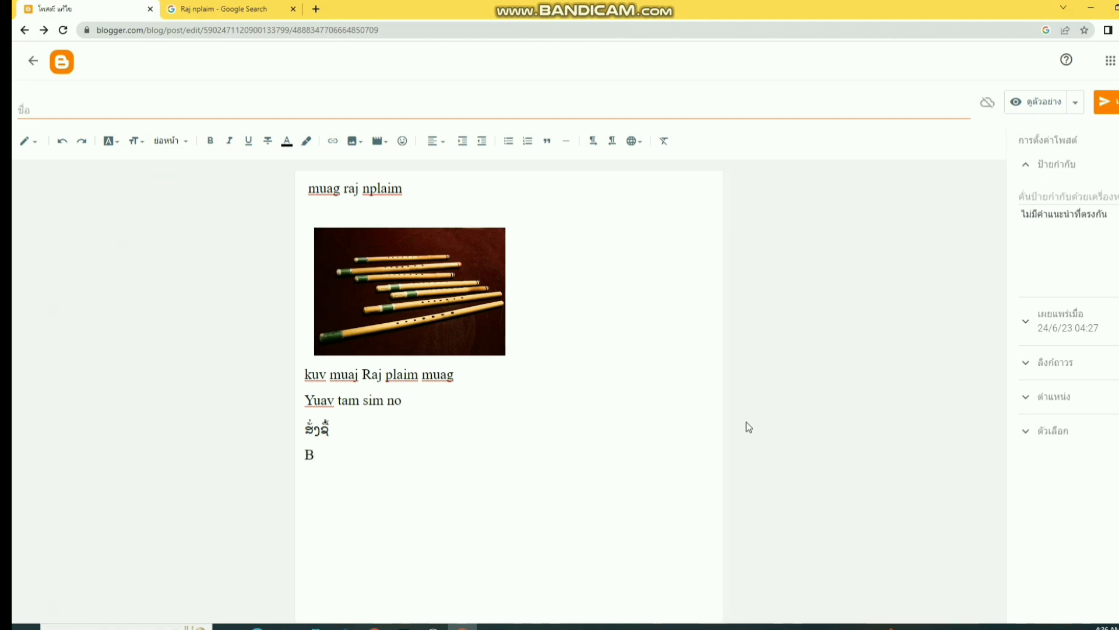
{"action": "type", "text": "uy"}
- Join the Lao word and 'Buy' onto the 'Yuav tam sim no' line
{"action": "left_click", "coordinate": [307, 458]}
{"action": "key", "text": "BackSpace"}
{"action": "left_click", "coordinate": [304, 437]}
{"action": "key", "text": "BackSpace"}
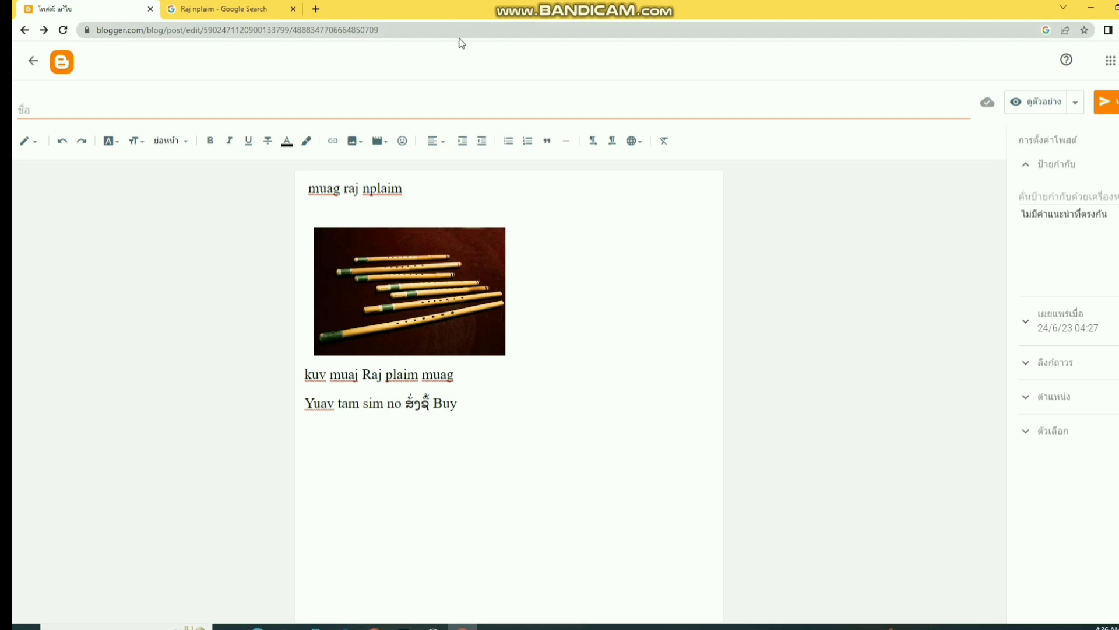
{"action": "key", "text": "super+shift+s"}
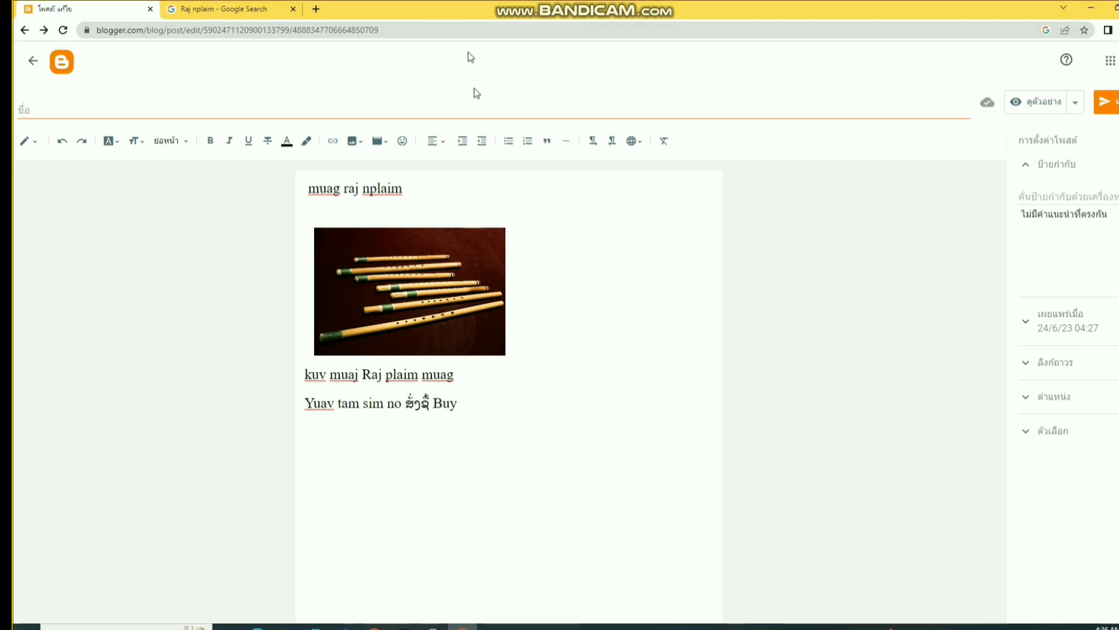
- Snip the 'Yuav tam sim no … Buy' line and save it to the Desktop as JPG ssss
{"action": "left_click_drag", "start_coordinate": [302, 394], "coordinate": [474, 415]}
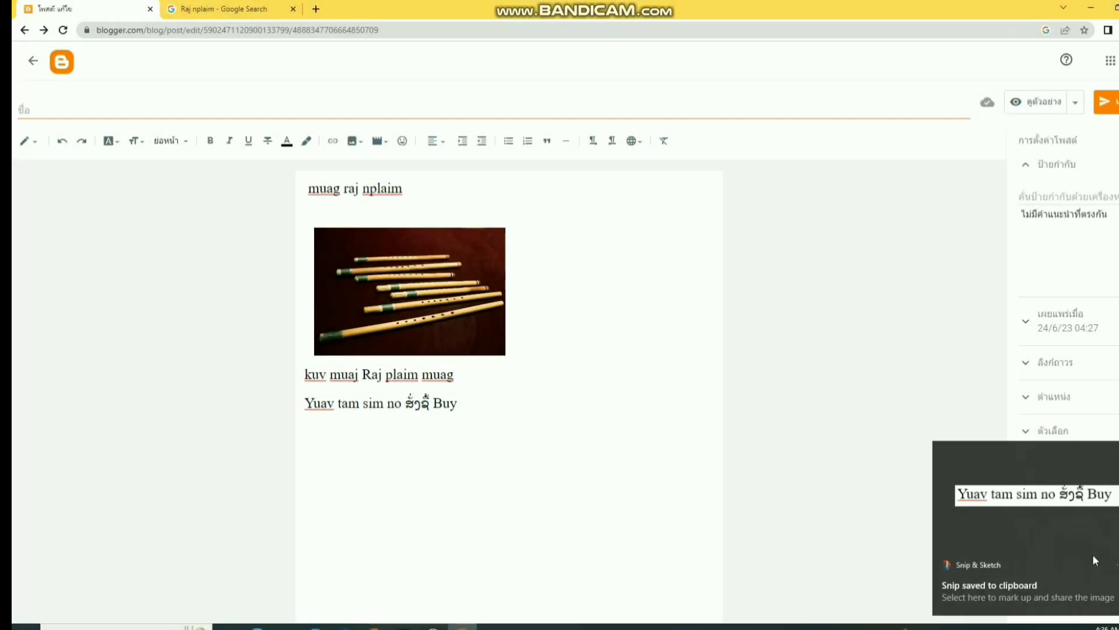
{"action": "left_click", "coordinate": [1058, 556]}
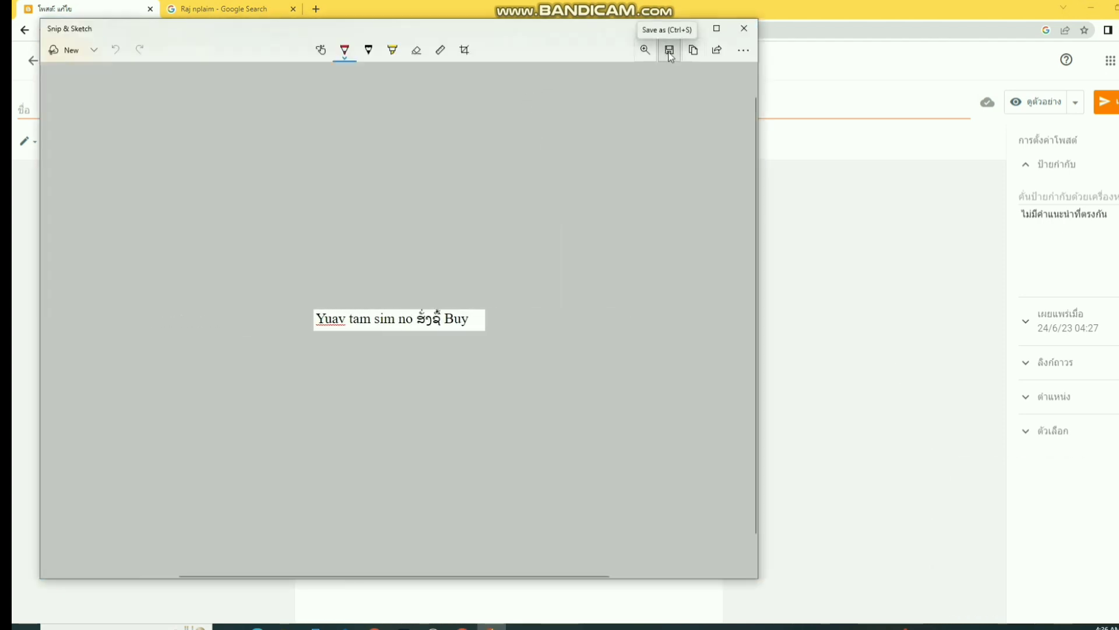
{"action": "left_click", "coordinate": [670, 51]}
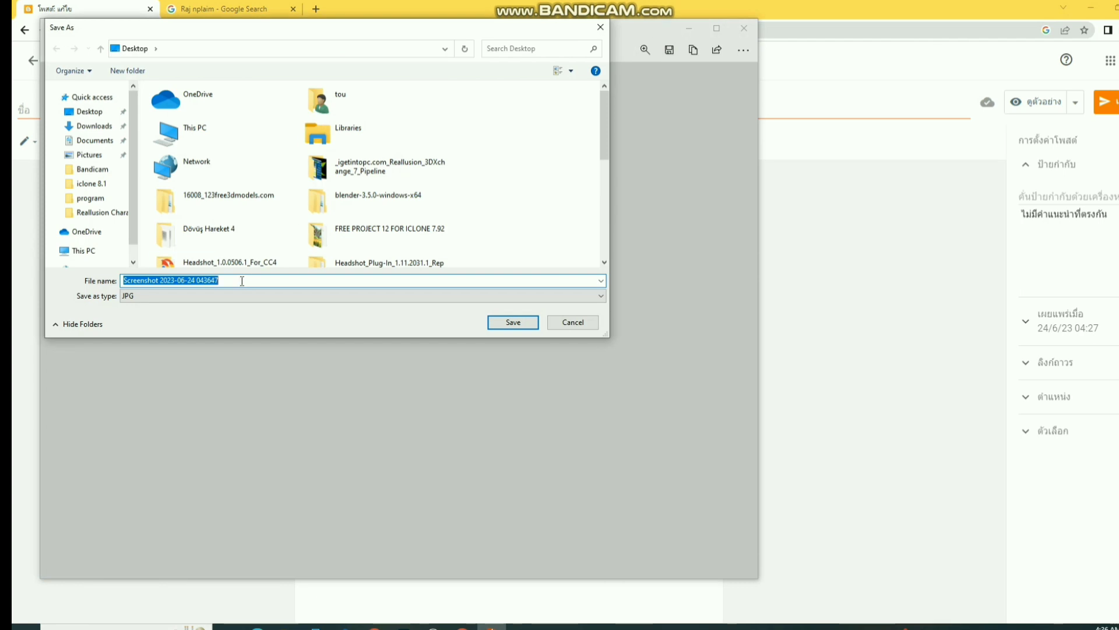
{"action": "type", "text": "ssss"}
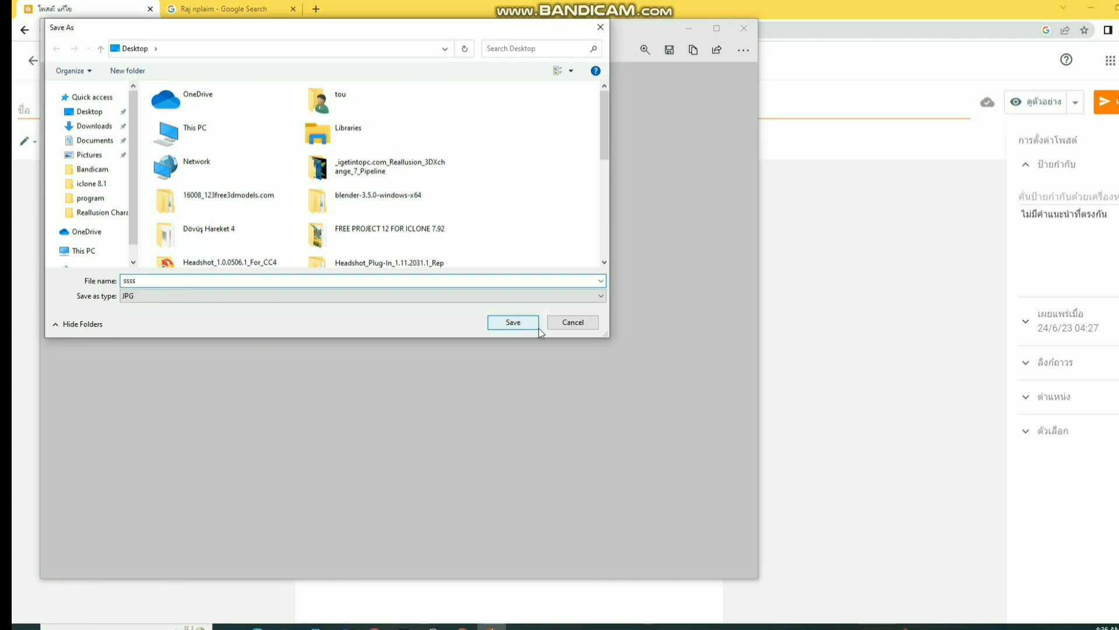
{"action": "left_click", "coordinate": [520, 324]}
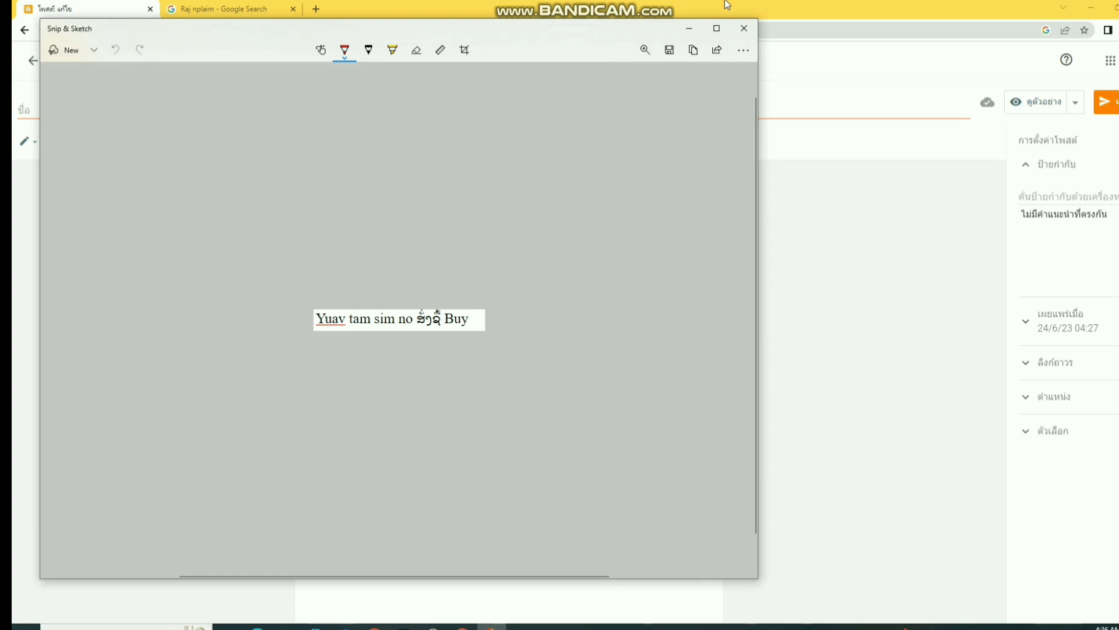
{"action": "left_click", "coordinate": [744, 28]}
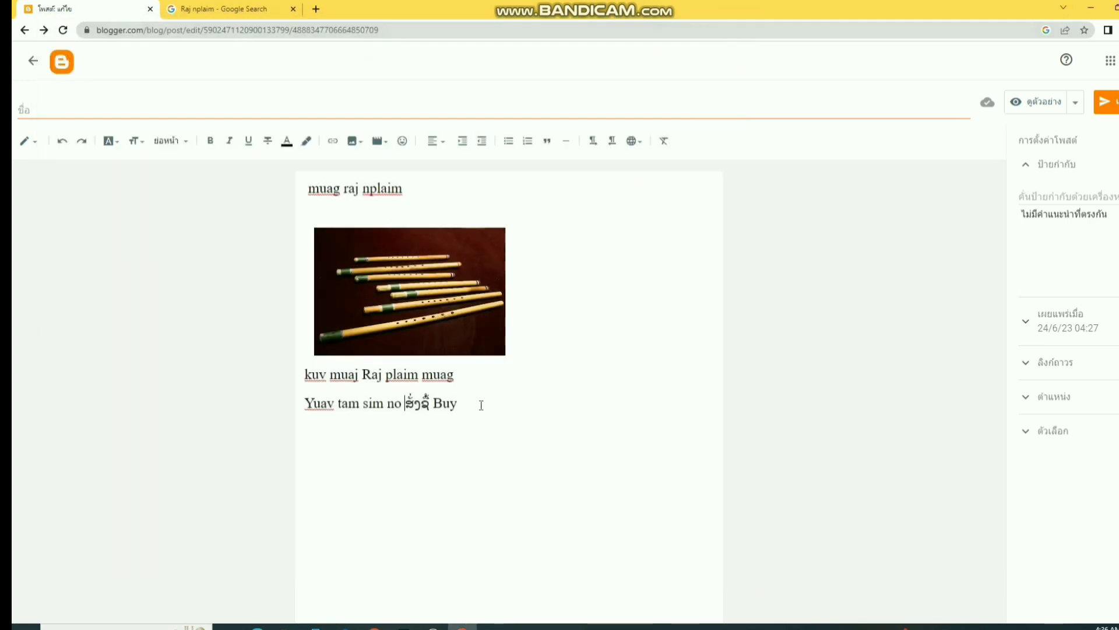
- Delete the typed 'Yuav tam sim no … Buy' line and upload ssss.jpg from the Desktop instead
{"action": "left_click_drag", "start_coordinate": [479, 403], "coordinate": [260, 406]}
{"action": "key", "text": "BackSpace"}
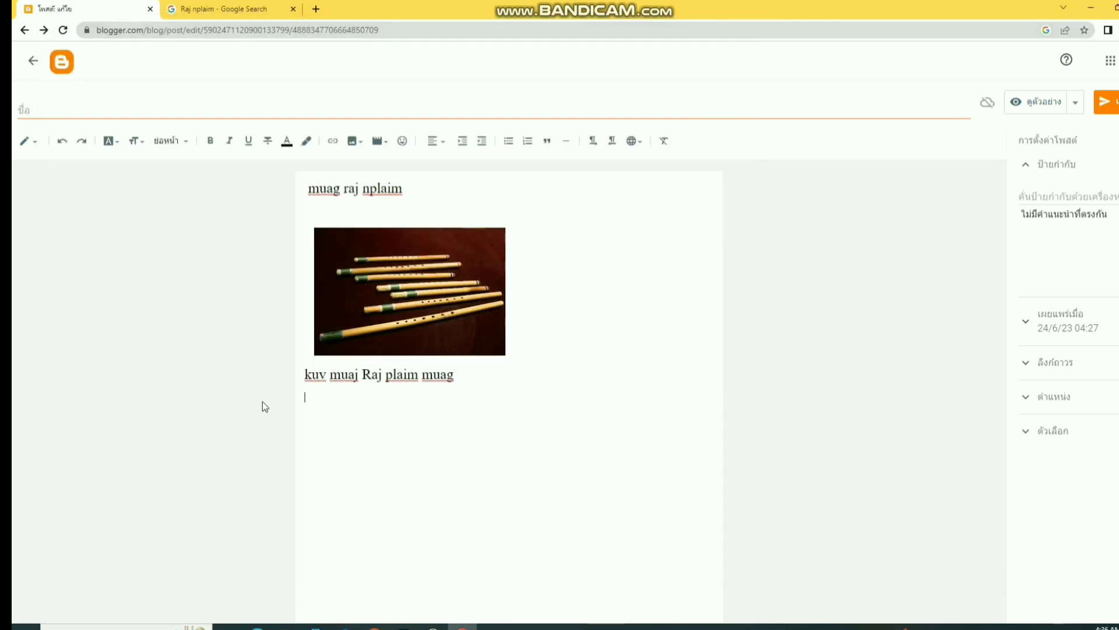
{"action": "left_click", "coordinate": [353, 142]}
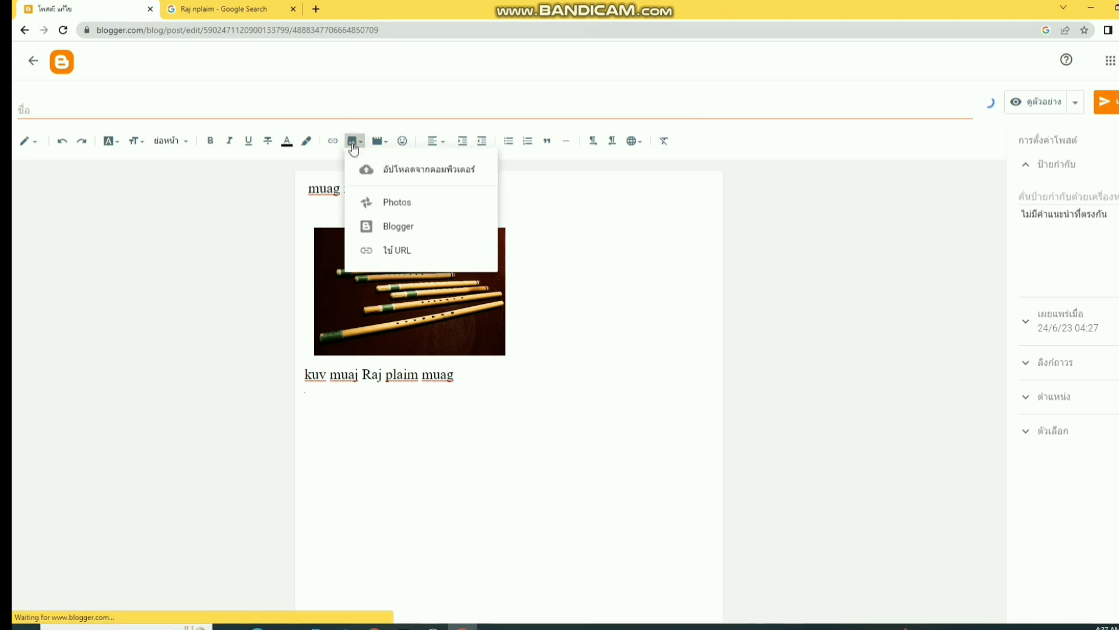
{"action": "left_click", "coordinate": [441, 175]}
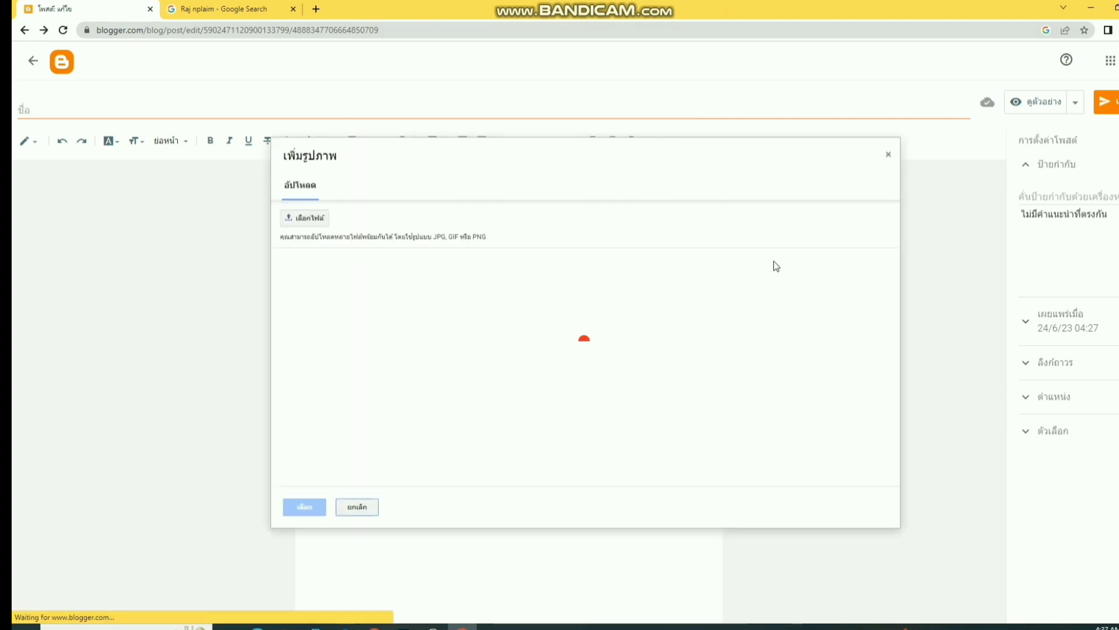
{"action": "left_click", "coordinate": [319, 222]}
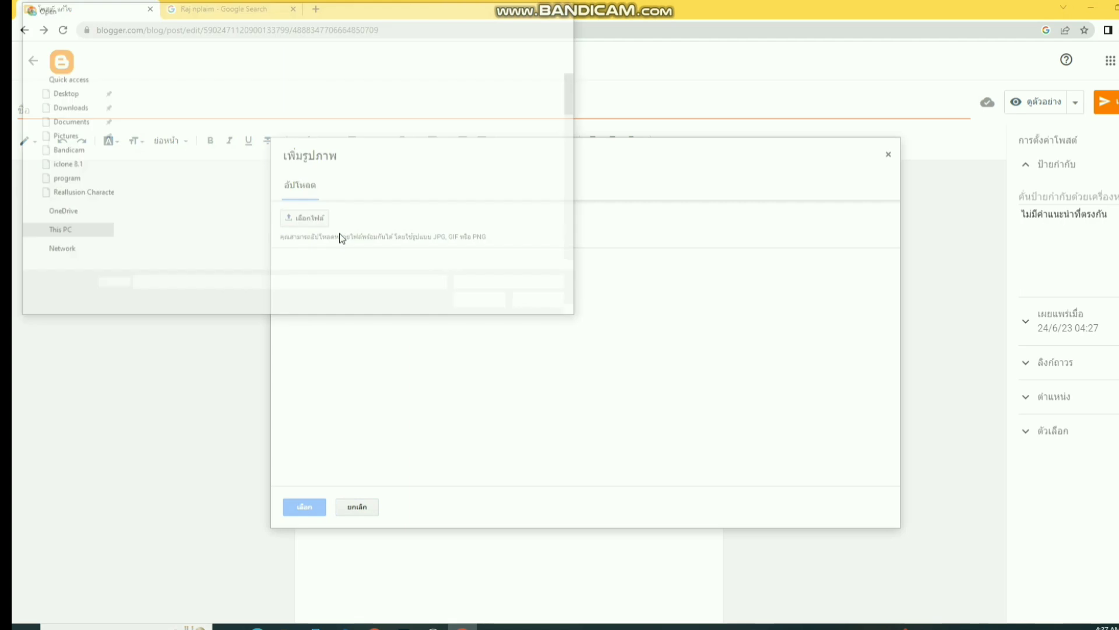
{"action": "scroll", "coordinate": [190, 233], "scroll_direction": "down", "scroll_amount": 3}
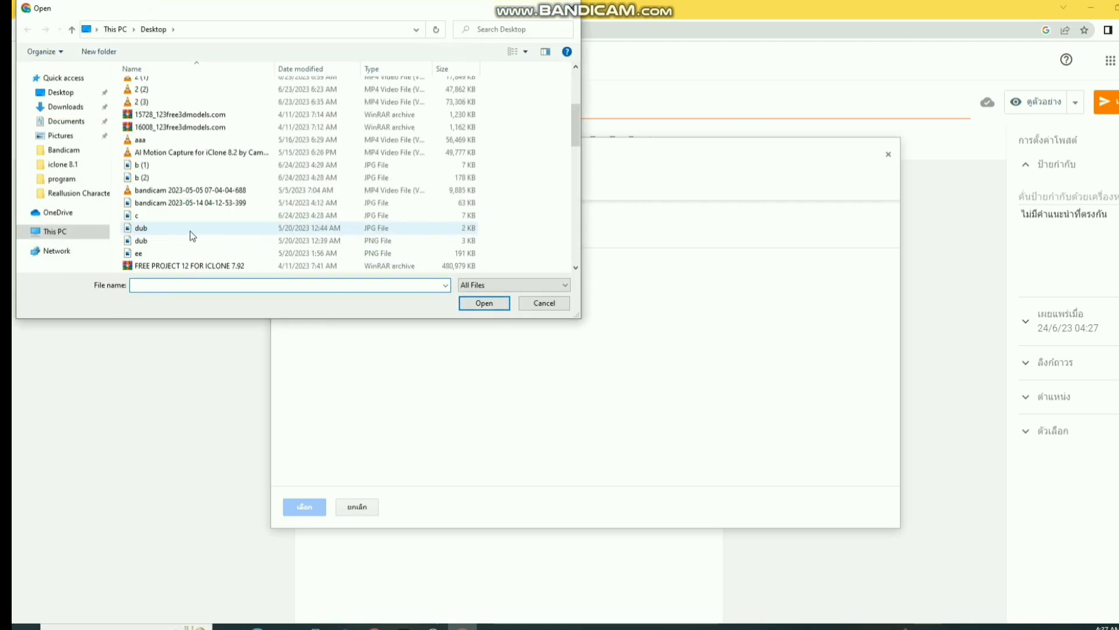
{"action": "scroll", "coordinate": [190, 233], "scroll_direction": "down", "scroll_amount": 3}
{"action": "scroll", "coordinate": [190, 231], "scroll_direction": "down", "scroll_amount": 2}
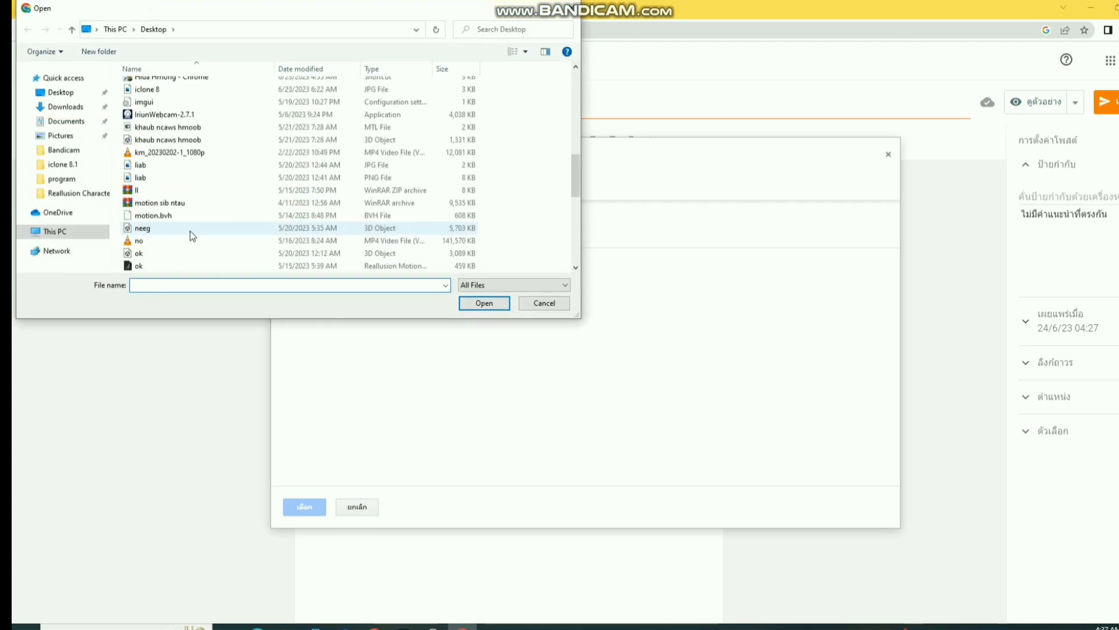
{"action": "scroll", "coordinate": [190, 230], "scroll_direction": "down", "scroll_amount": 3}
{"action": "left_click", "coordinate": [169, 265]}
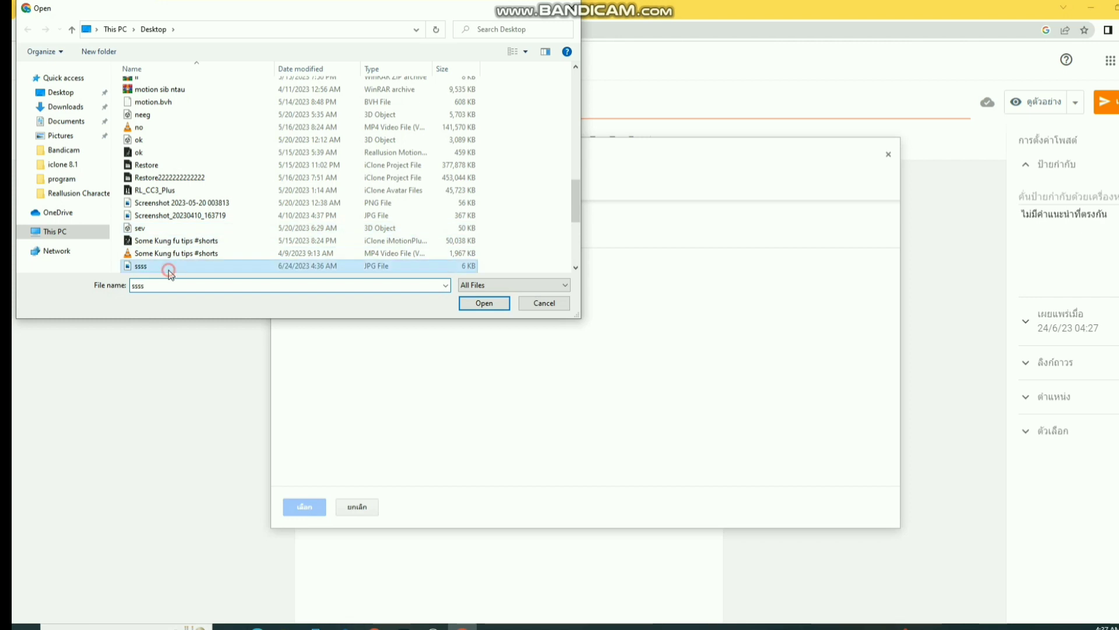
{"action": "left_click", "coordinate": [475, 302]}
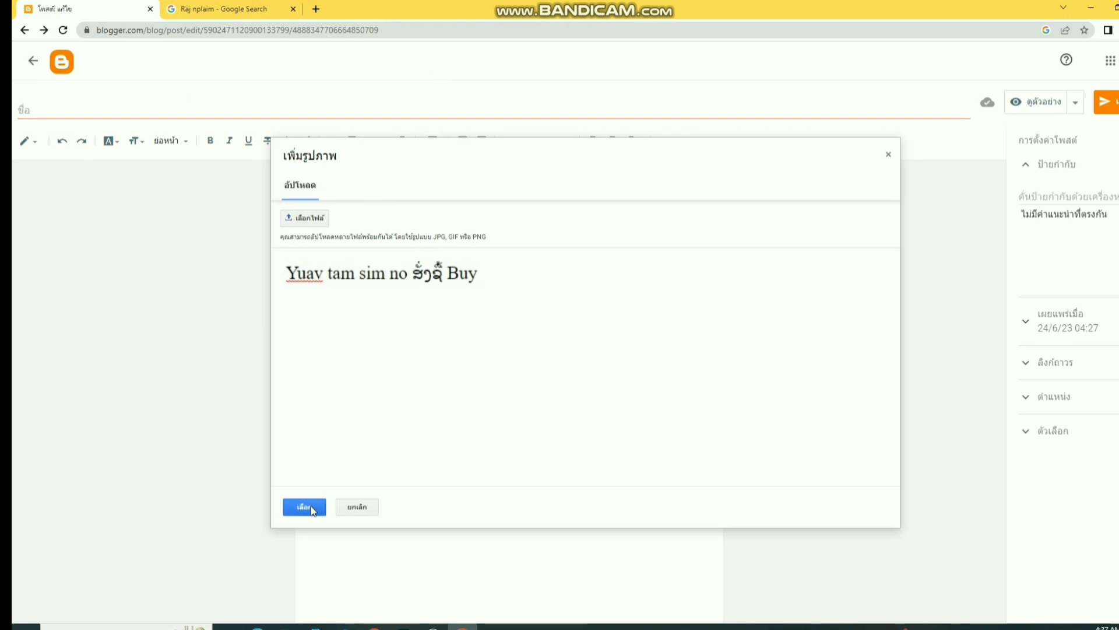
{"action": "left_click", "coordinate": [304, 507]}
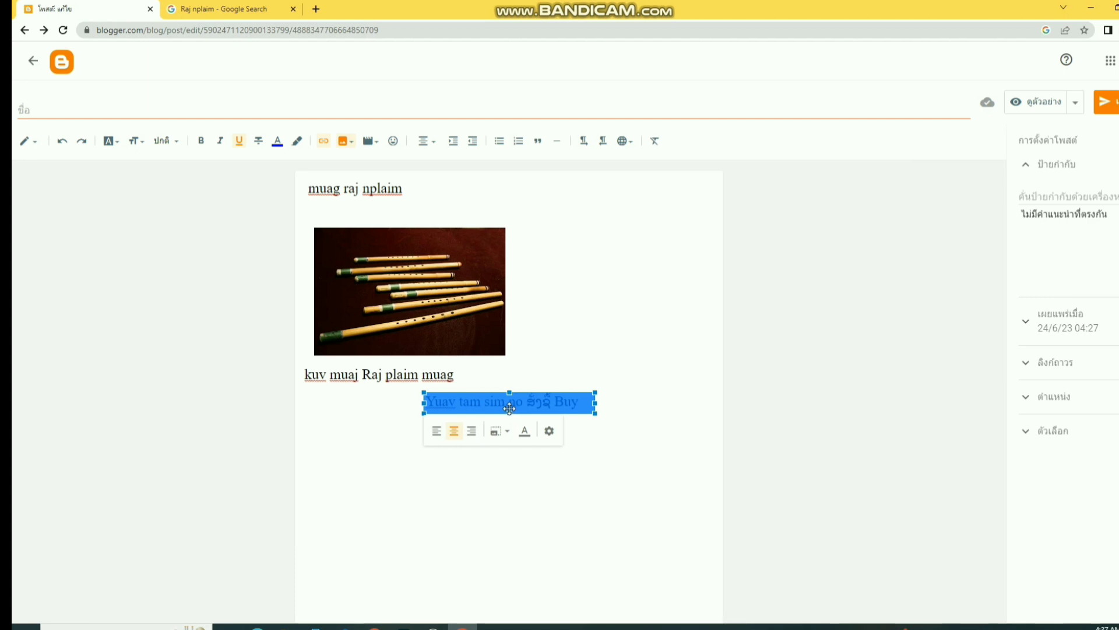
- Stretch the text image slightly taller and add two blank lines above it
{"action": "left_click_drag", "start_coordinate": [509, 412], "coordinate": [509, 420]}
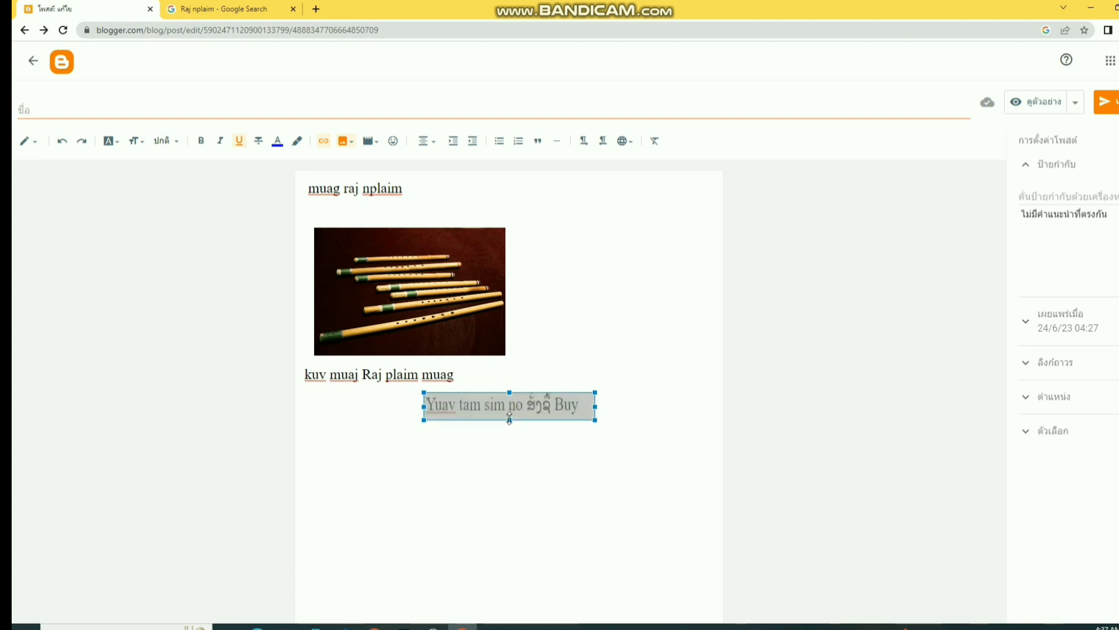
{"action": "left_click", "coordinate": [503, 380]}
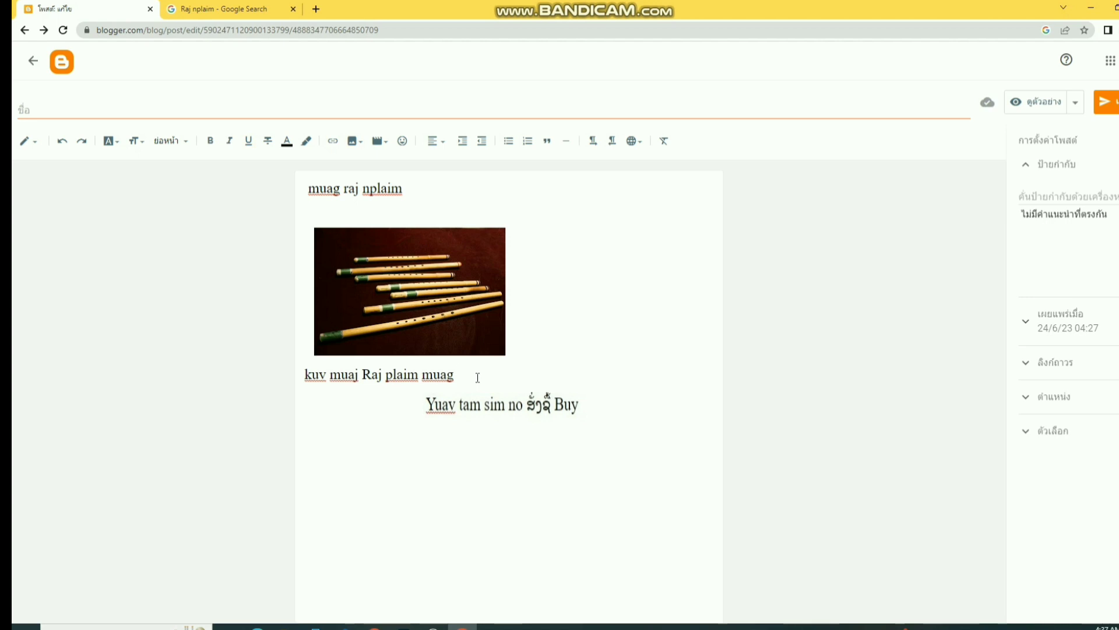
{"action": "key", "text": "Return"}
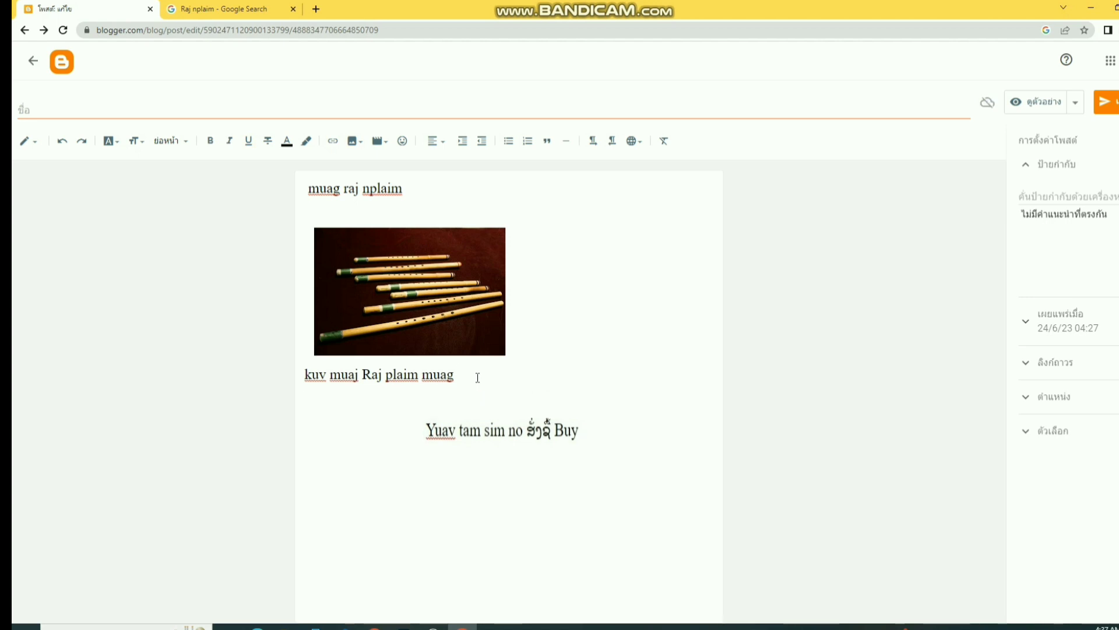
{"action": "key", "text": "Return"}
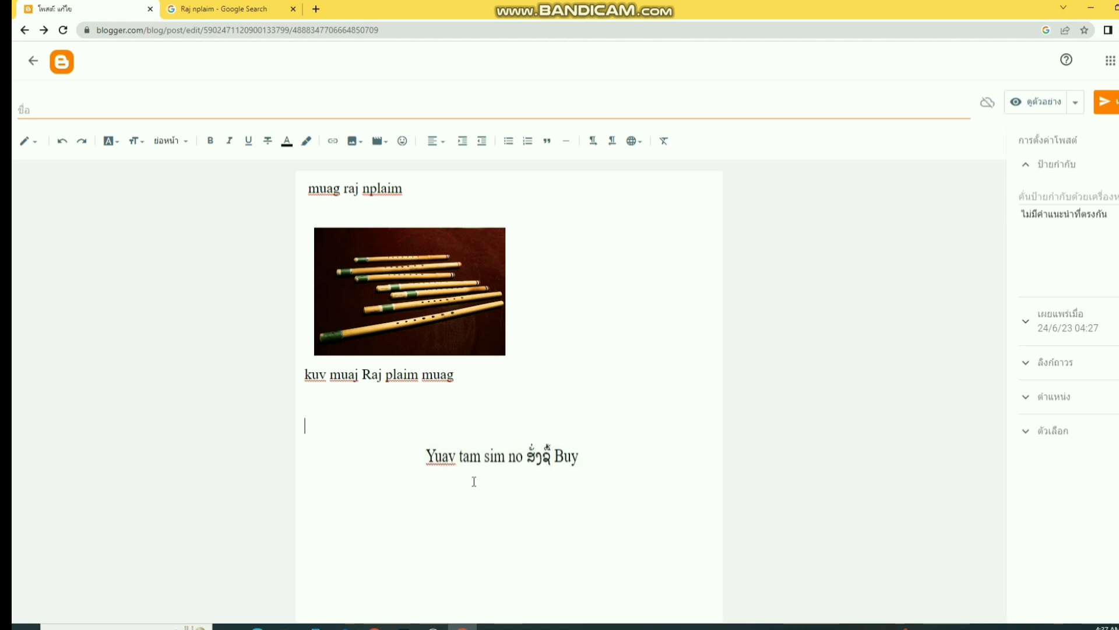
- Delete the text image and type 'Yuav khoom' in its place
{"action": "left_click", "coordinate": [560, 456]}
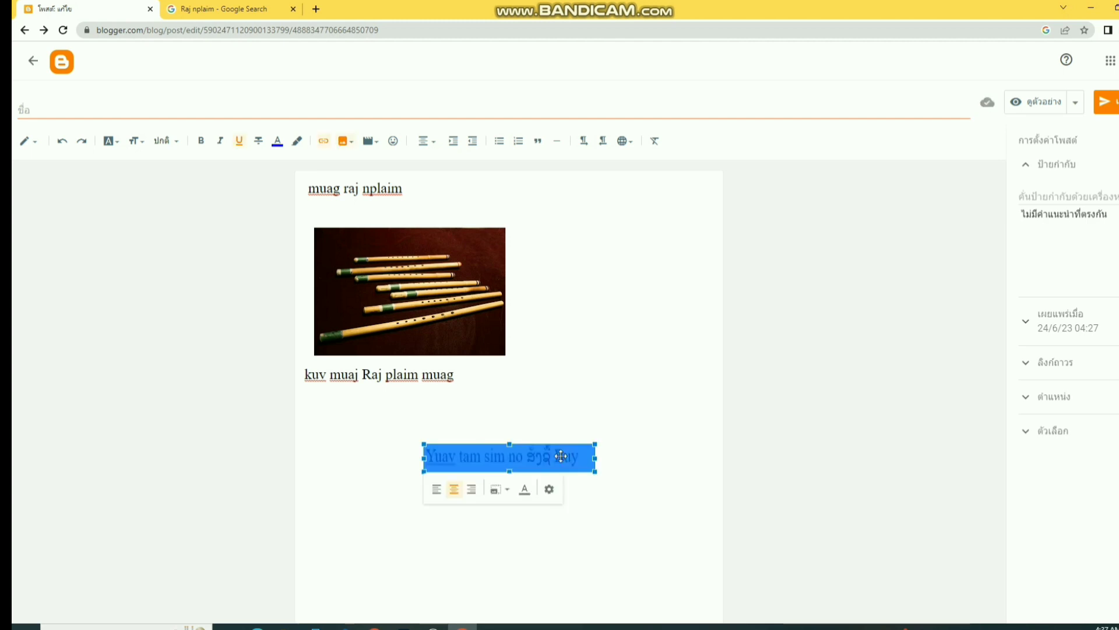
{"action": "key", "text": "Delete"}
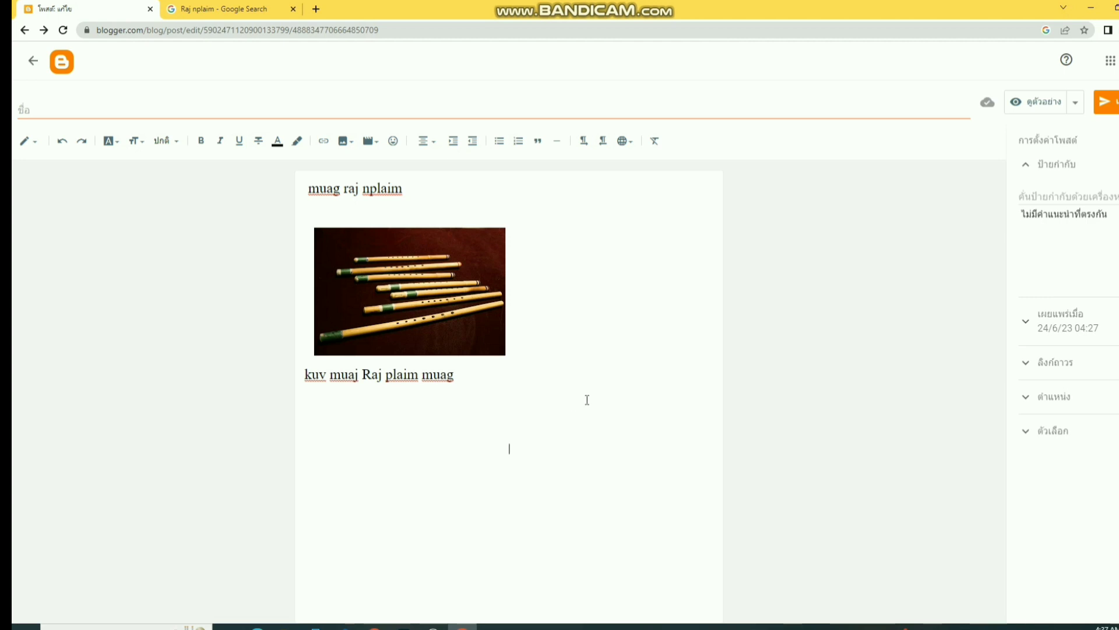
{"action": "type", "text": "y"}
{"action": "key", "text": "BackSpace"}
{"action": "type", "text": "Yuav "}
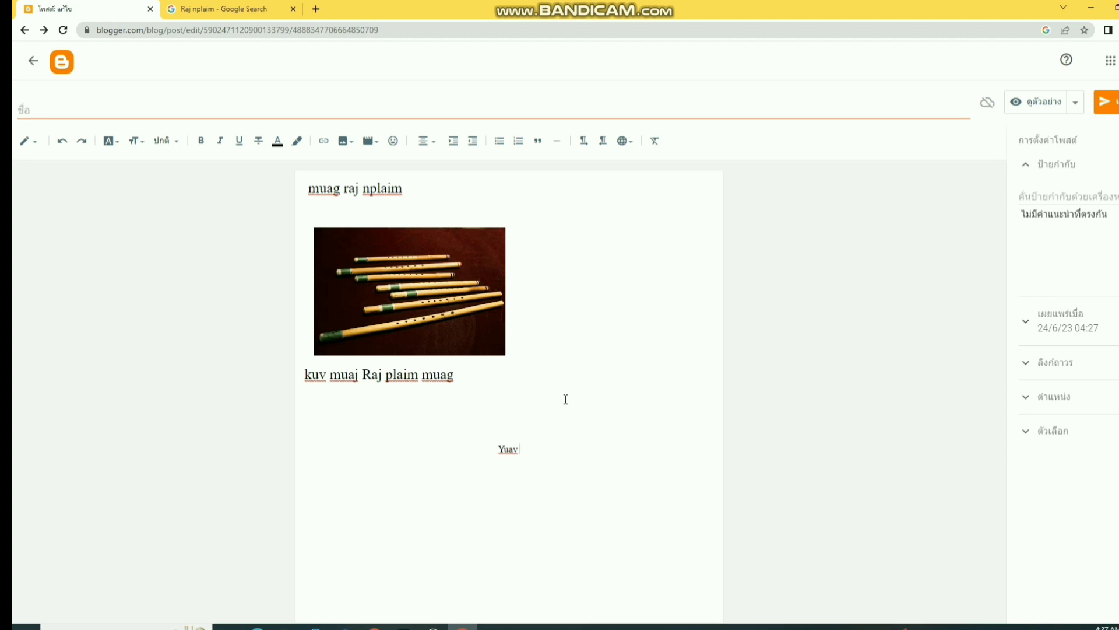
{"action": "type", "text": "khoom"}
- Add the Lao word 'ຊັງຊື້' with the Lao keyboard, then 'Buy' in English
{"action": "left_click", "coordinate": [1076, 626]}
{"action": "left_click", "coordinate": [1069, 564]}
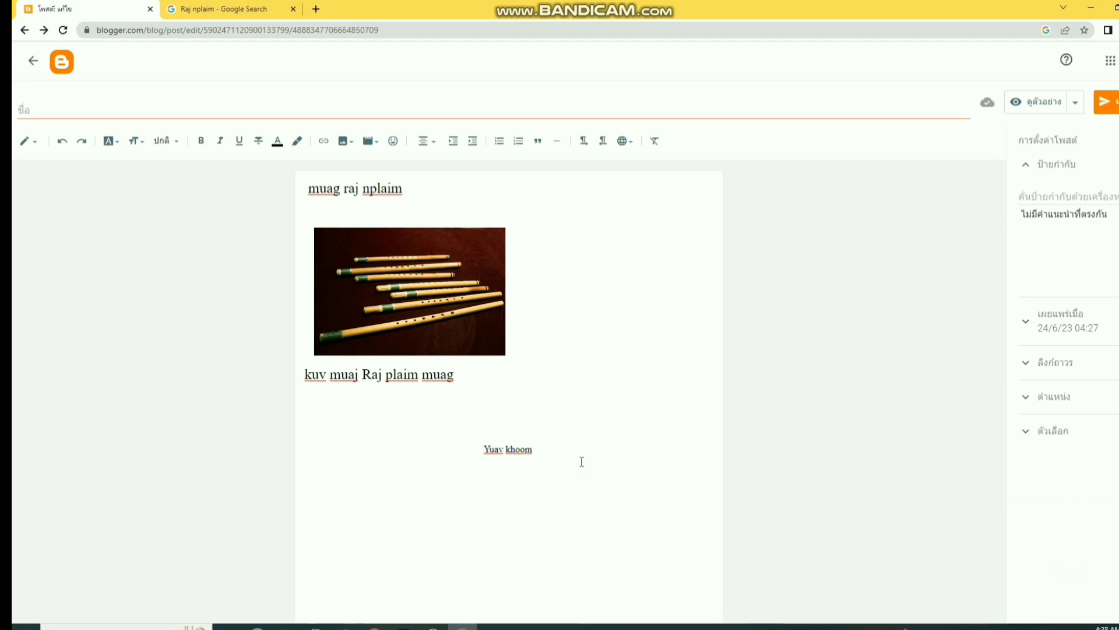
{"action": "type", "text": "ຊ"}
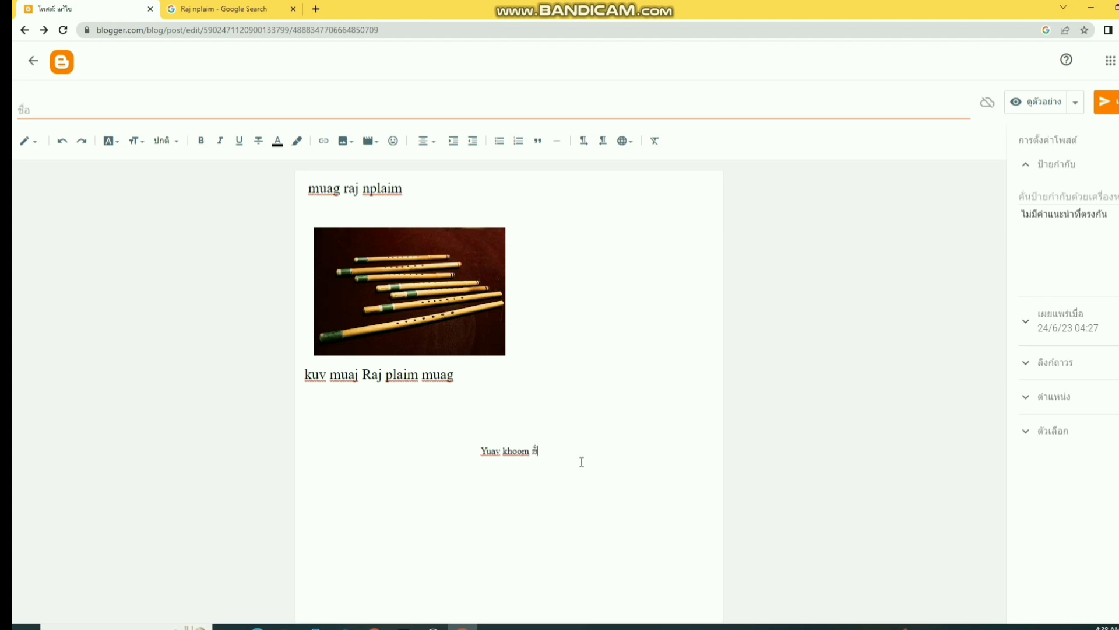
{"action": "type", "text": "ັງ"}
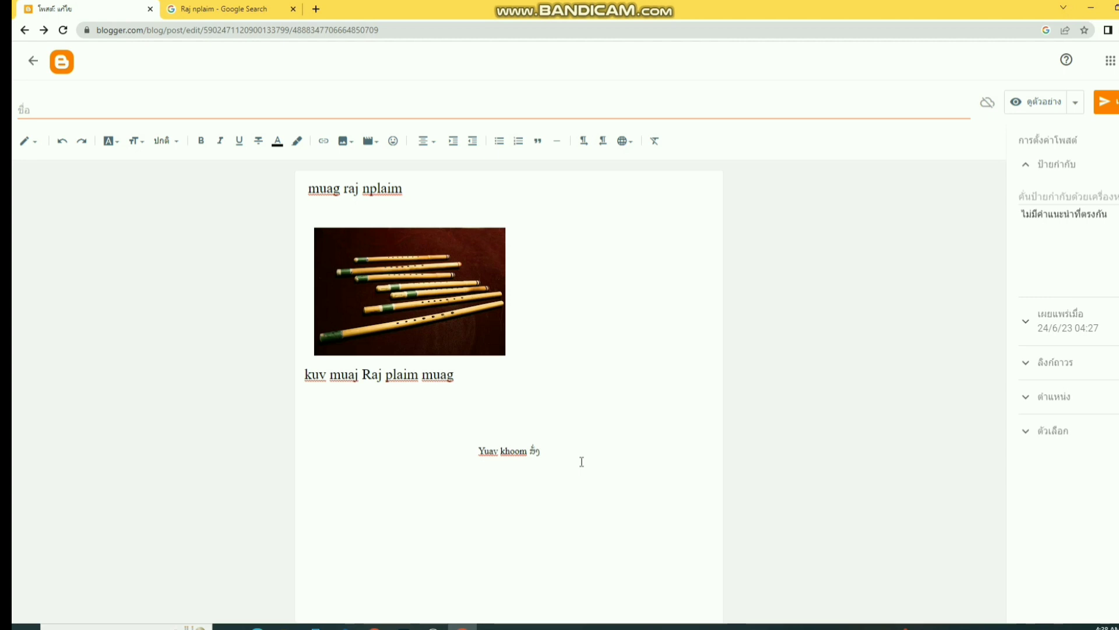
{"action": "type", "text": "ຊື້"}
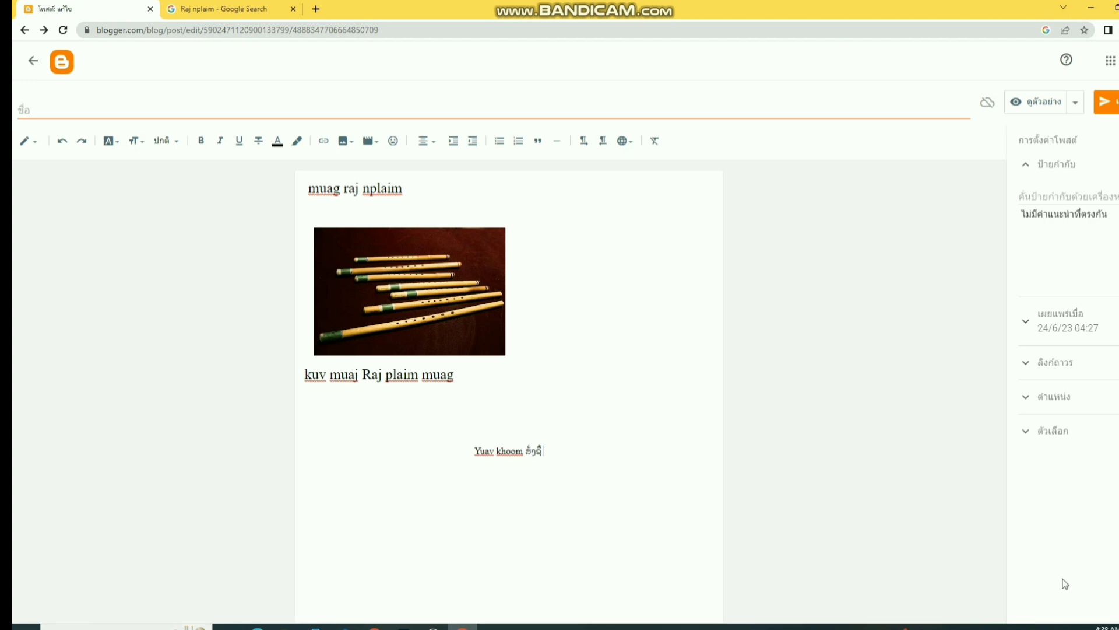
{"action": "left_click", "coordinate": [1079, 627]}
{"action": "left_click", "coordinate": [1054, 537]}
{"action": "type", "text": "Buy"}
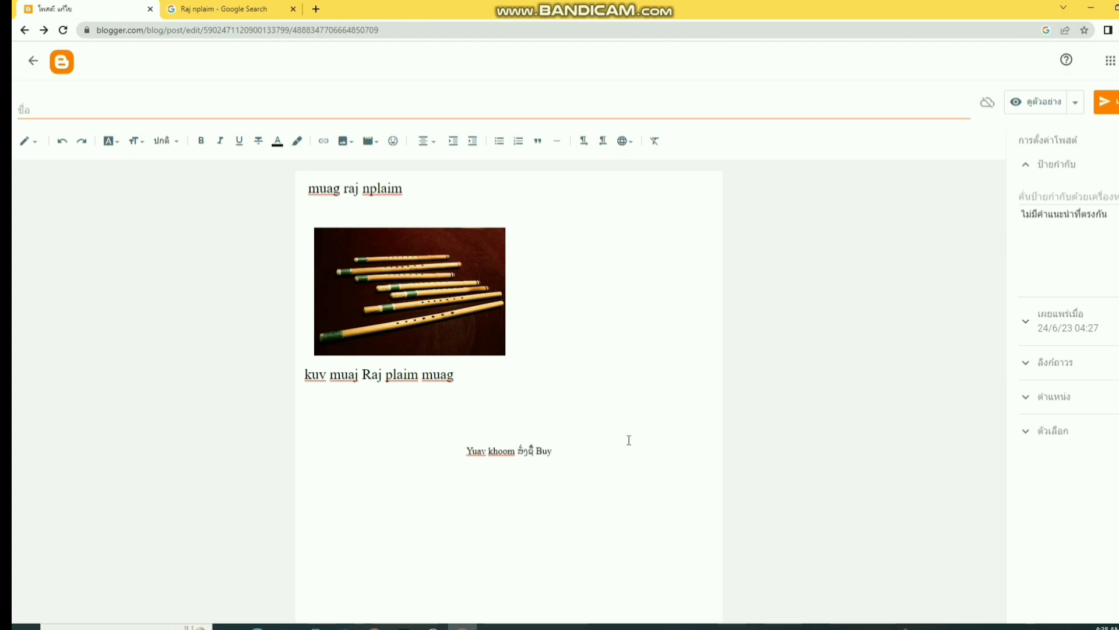
- Colour 'Buy' green, the Lao word red and 'Yuav khoom' magenta
{"action": "double_click", "coordinate": [544, 451]}
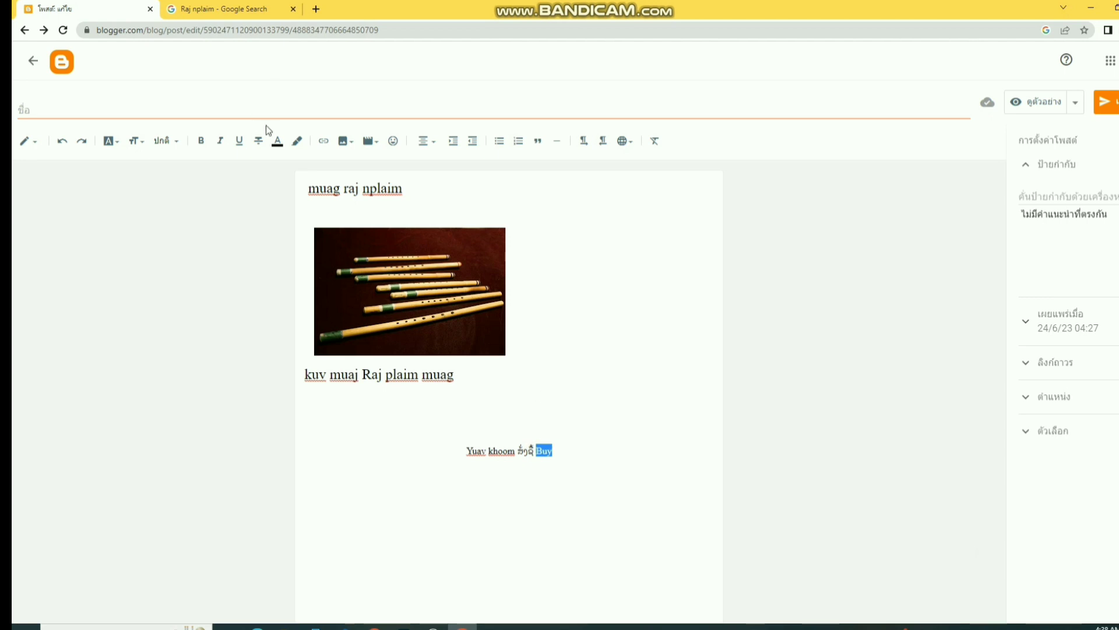
{"action": "left_click", "coordinate": [277, 140]}
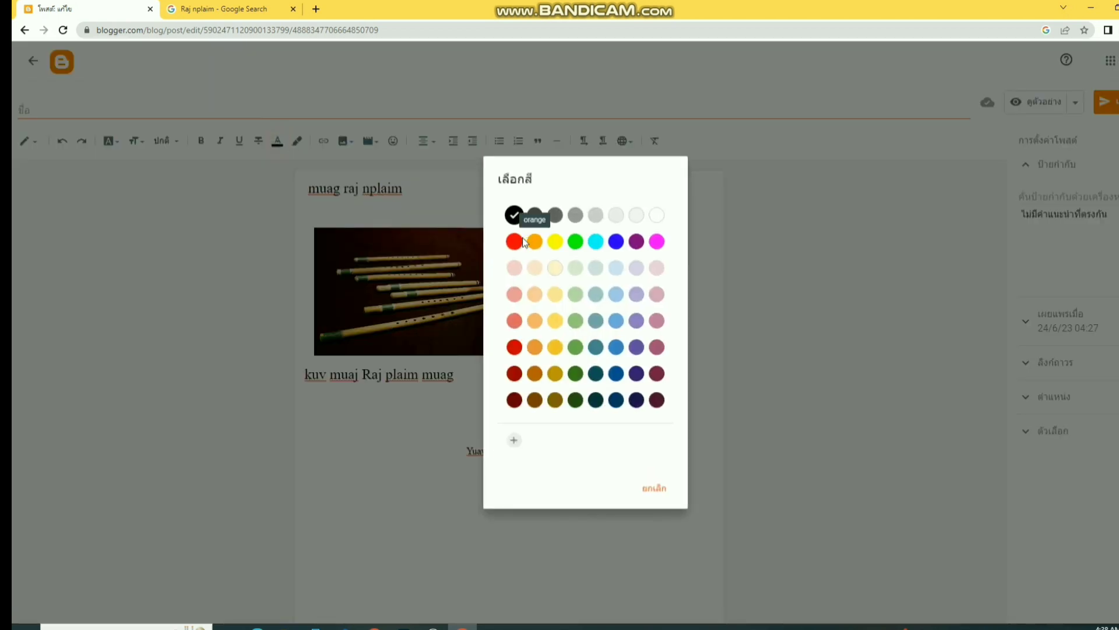
{"action": "left_click", "coordinate": [575, 243]}
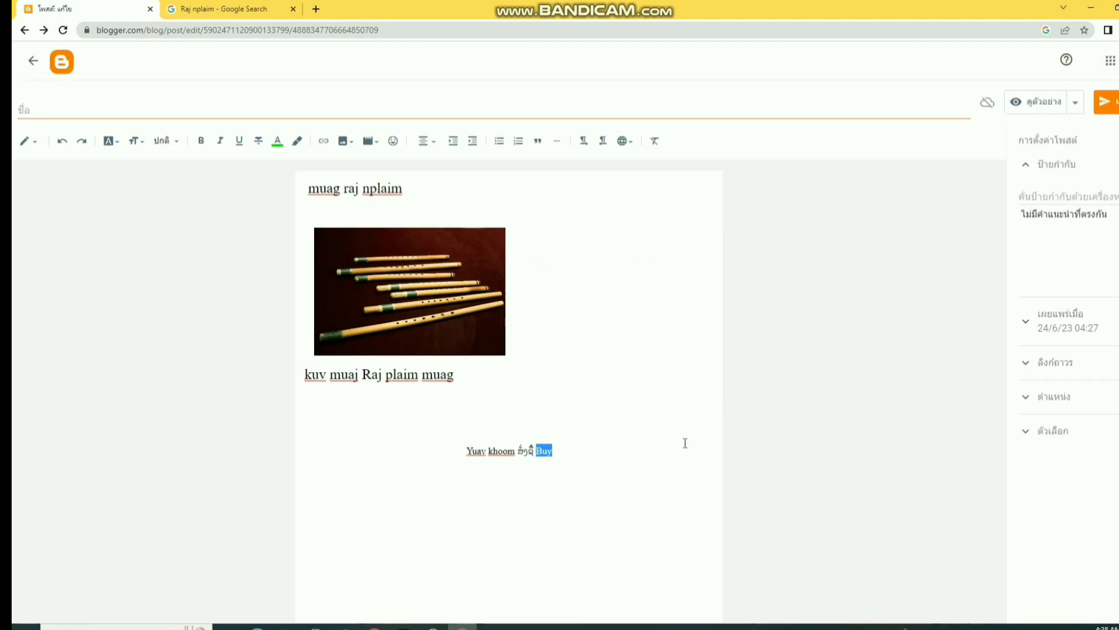
{"action": "left_click", "coordinate": [540, 453]}
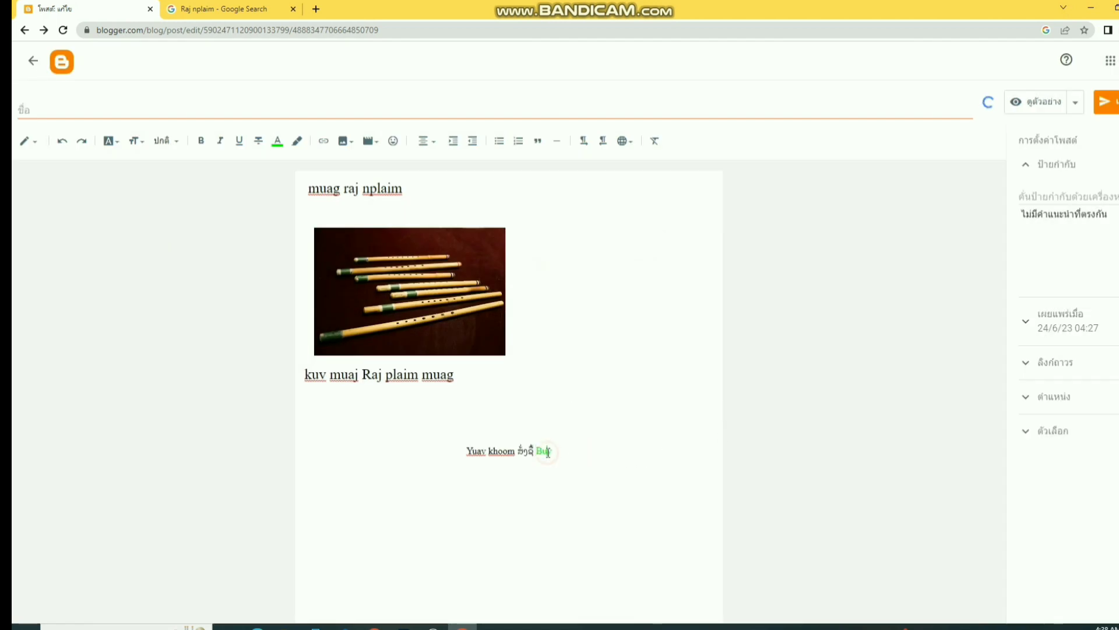
{"action": "left_click_drag", "start_coordinate": [535, 450], "coordinate": [528, 450]}
{"action": "left_click", "coordinate": [281, 146]}
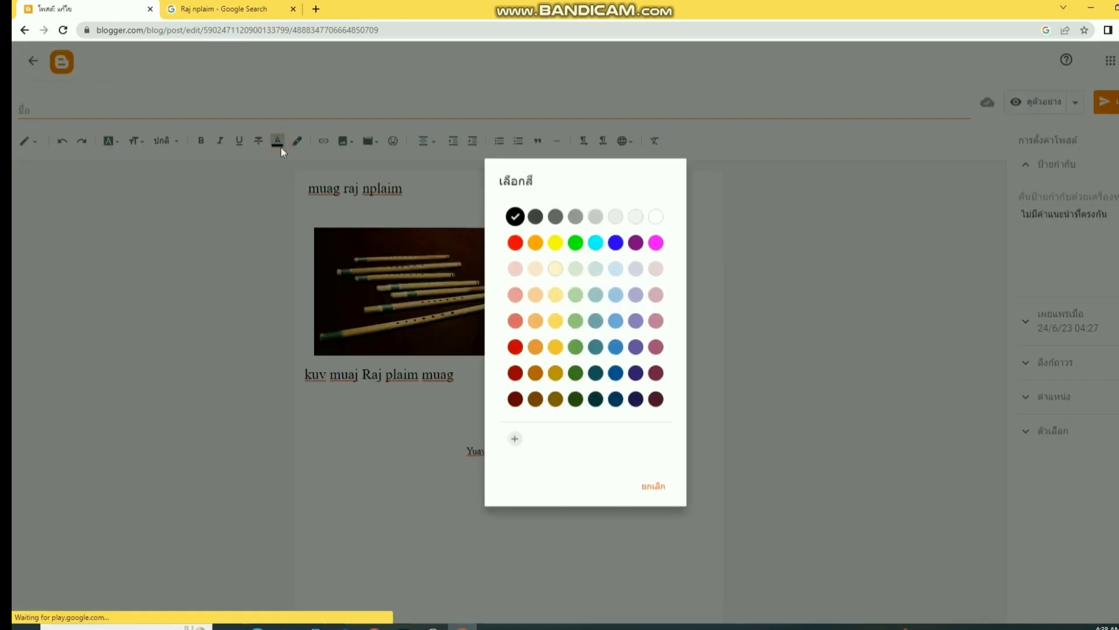
{"action": "left_click", "coordinate": [515, 241]}
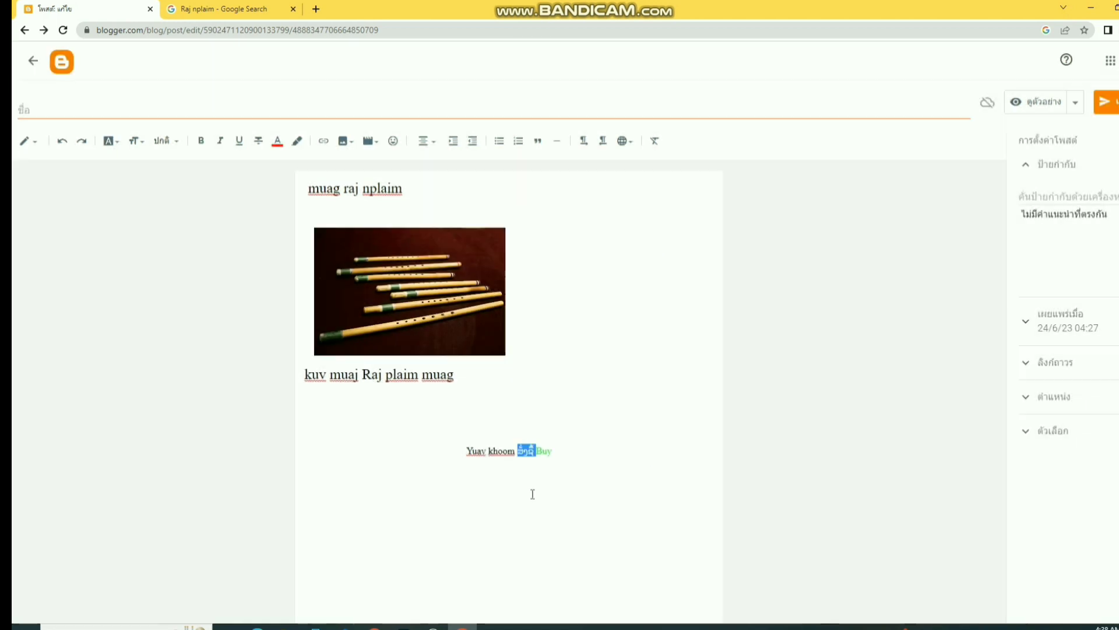
{"action": "left_click", "coordinate": [527, 491]}
{"action": "left_click_drag", "start_coordinate": [516, 453], "coordinate": [465, 452]}
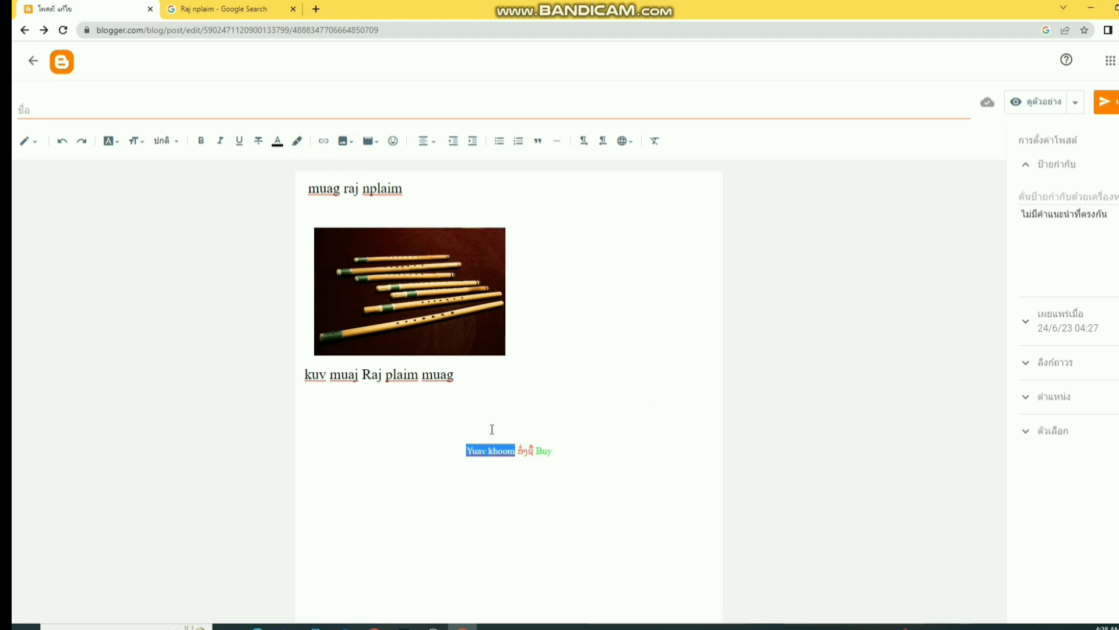
{"action": "left_click", "coordinate": [278, 142]}
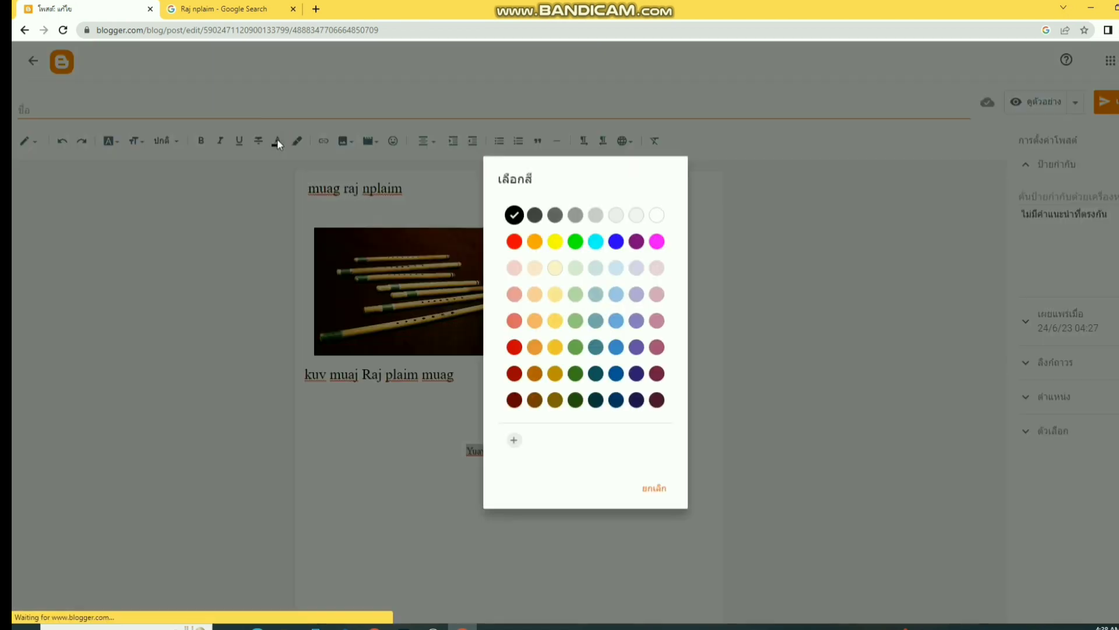
{"action": "left_click", "coordinate": [656, 241]}
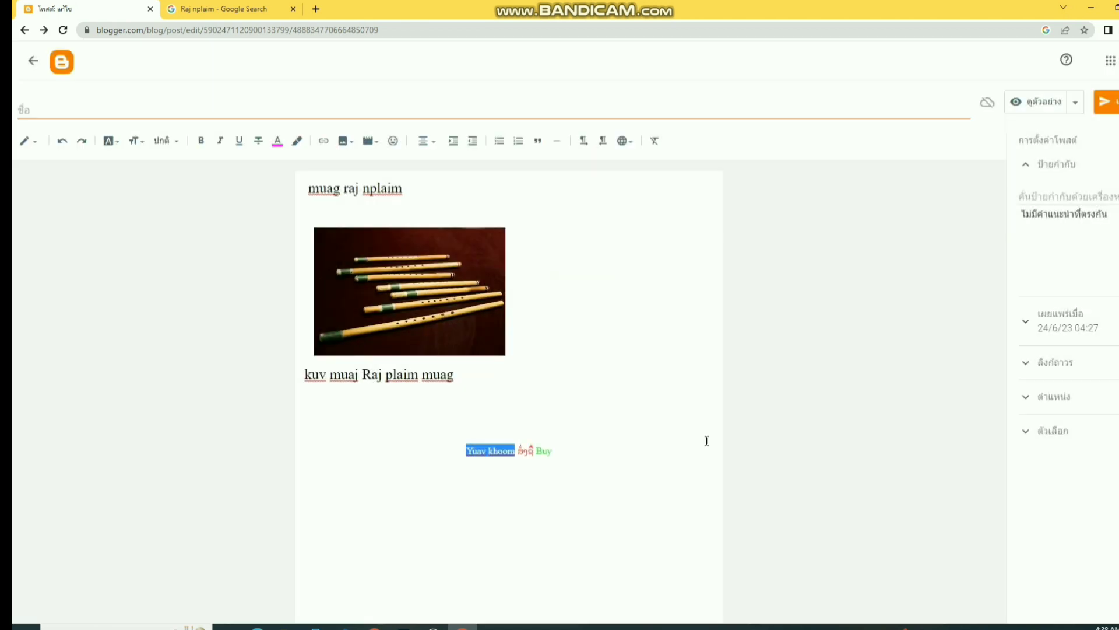
{"action": "left_click", "coordinate": [604, 461]}
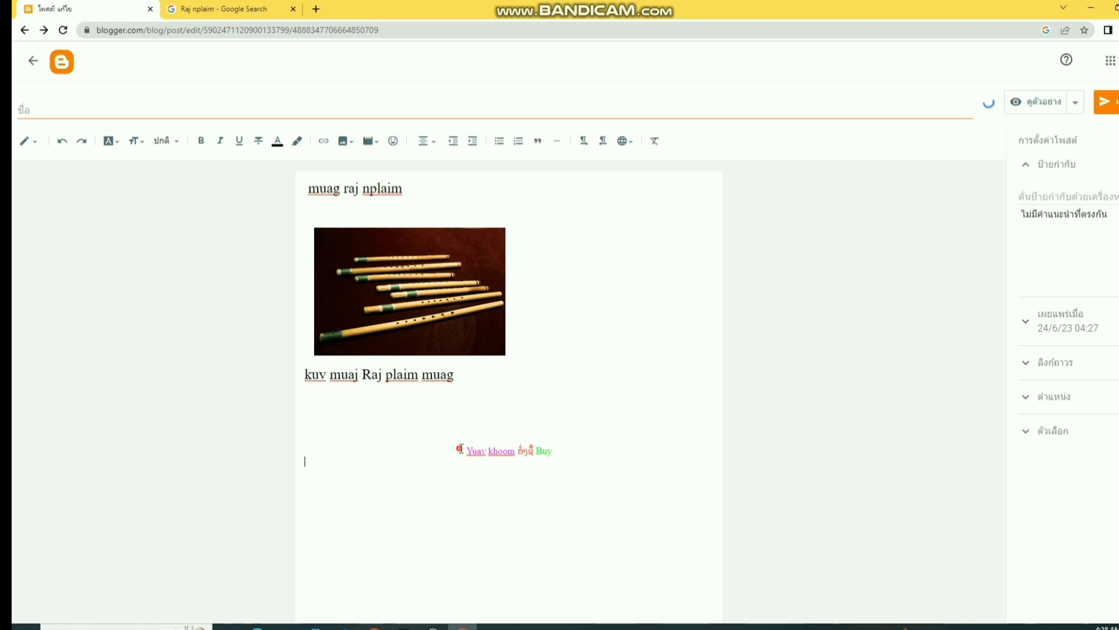
- Set the whole 'Yuav khoom … Buy' line to the Largest text size
{"action": "left_click_drag", "start_coordinate": [465, 452], "coordinate": [536, 440]}
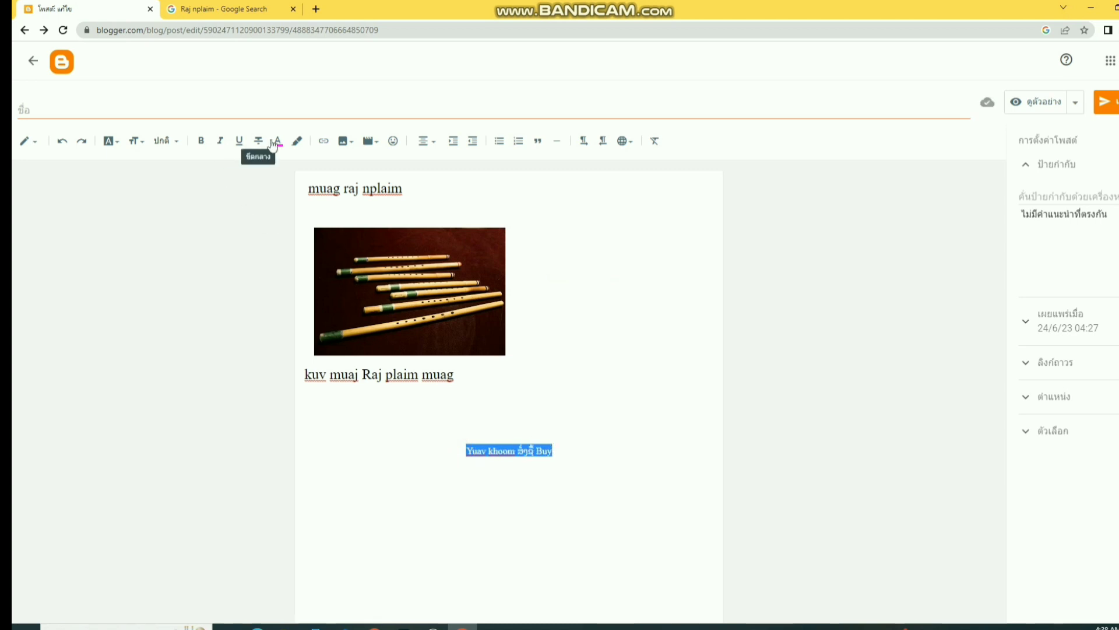
{"action": "left_click", "coordinate": [144, 145]}
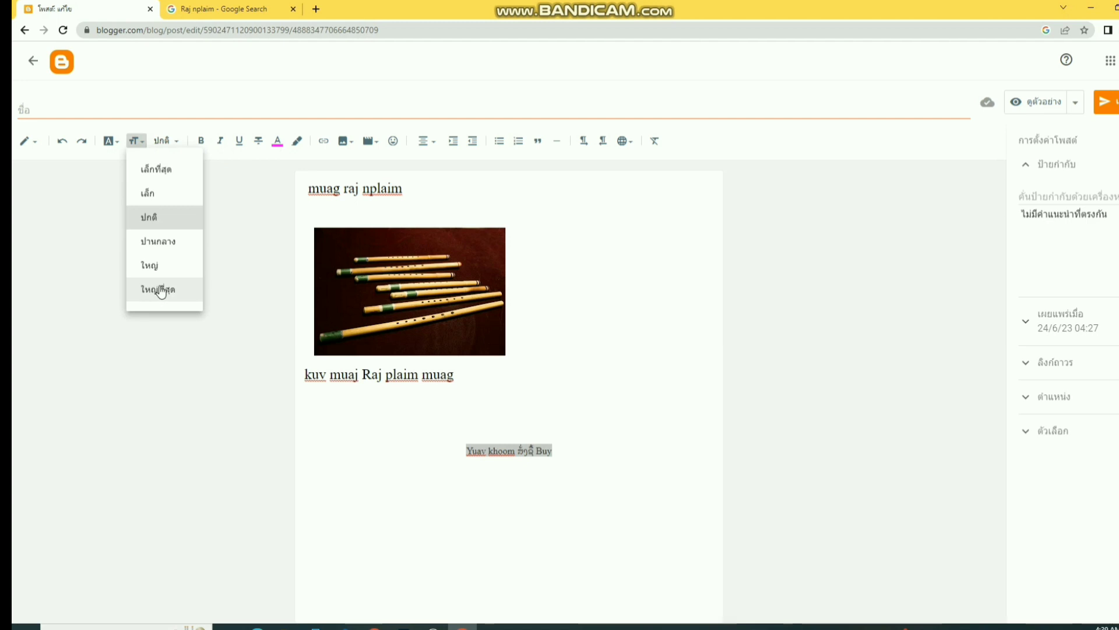
{"action": "left_click", "coordinate": [161, 290]}
{"action": "left_click", "coordinate": [507, 511]}
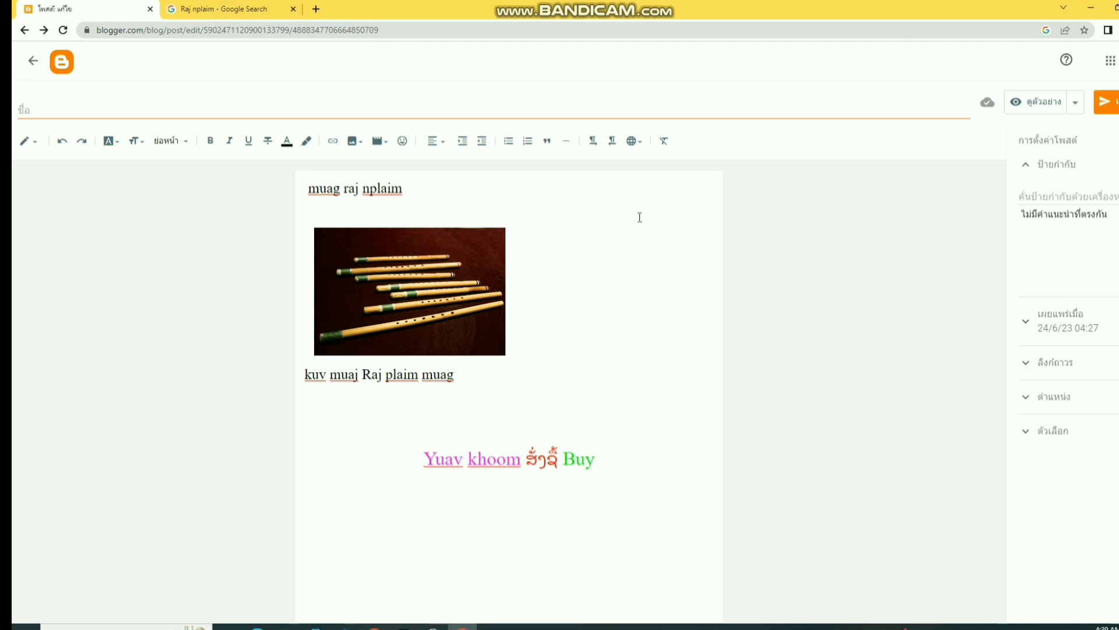
- Take a screen snip of the coloured text line
{"action": "key", "text": "super+shift+s"}
{"action": "left_click_drag", "start_coordinate": [416, 444], "coordinate": [604, 475]}
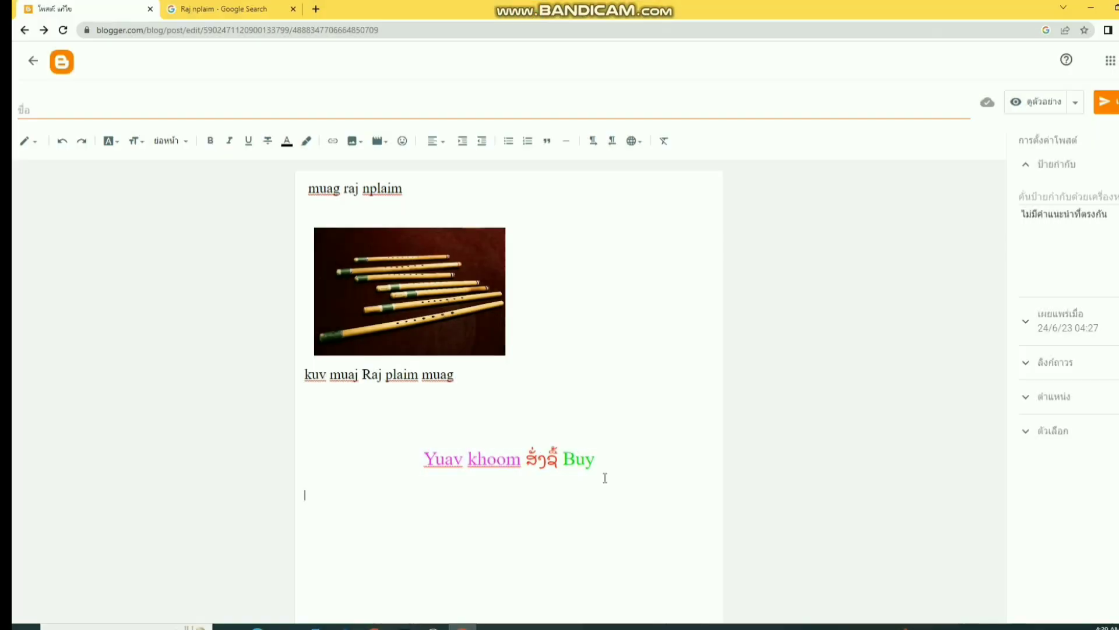
{"action": "left_click", "coordinate": [1082, 509]}
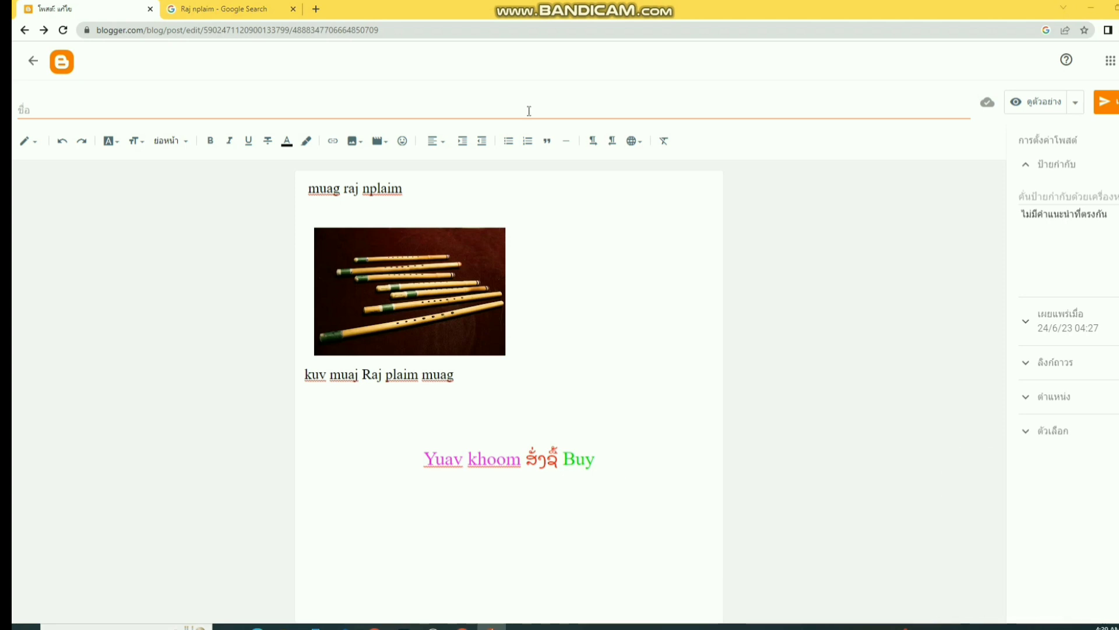
- Save the coloured-line snip to the Desktop as JPG xxxxx and close Snip & Sketch
{"action": "left_click", "coordinate": [671, 50]}
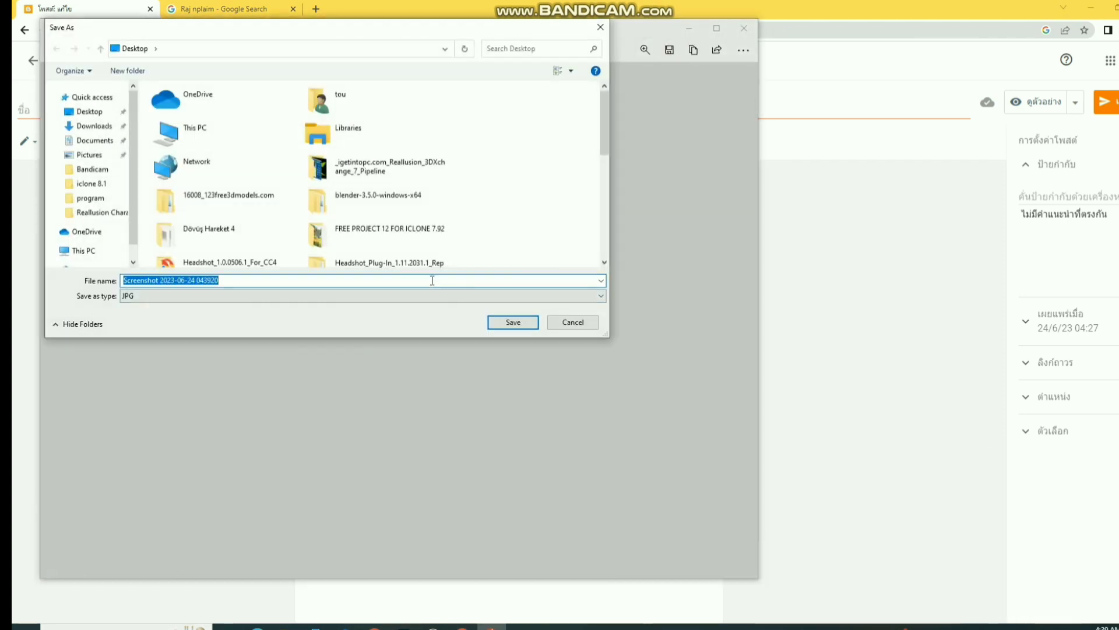
{"action": "type", "text": "x"}
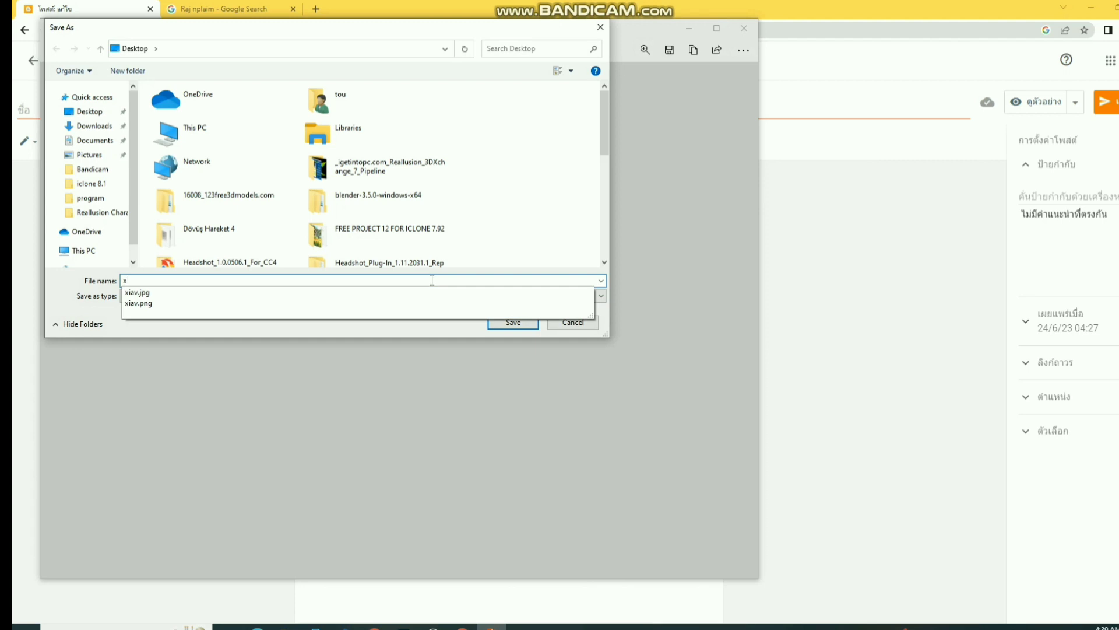
{"action": "type", "text": "xxxx"}
{"action": "left_click", "coordinate": [531, 324]}
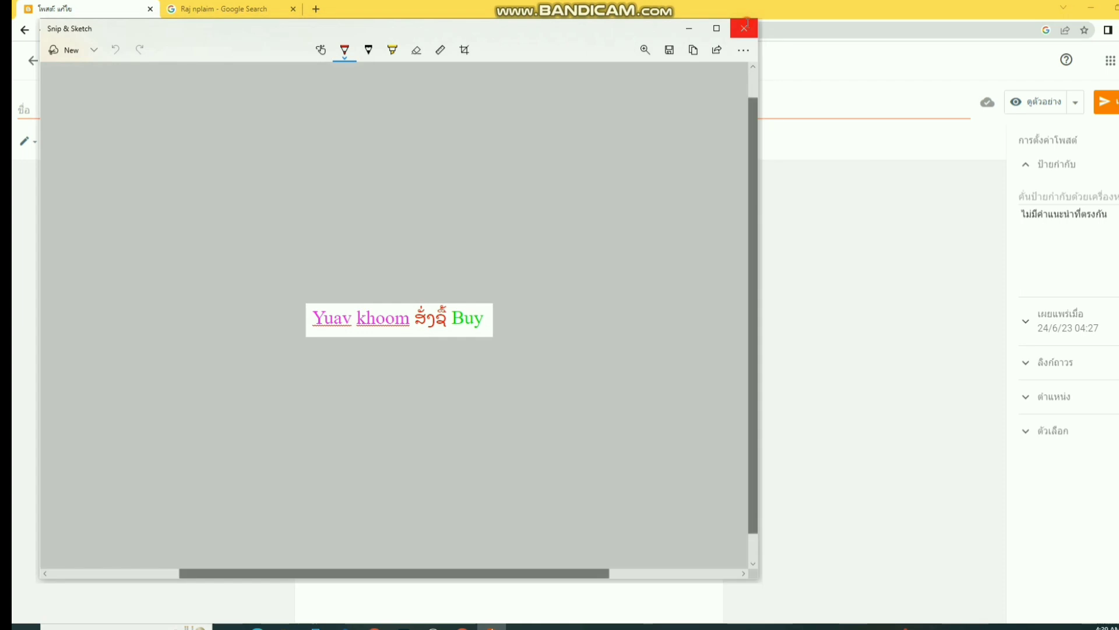
{"action": "left_click", "coordinate": [744, 28]}
{"action": "left_click_drag", "start_coordinate": [406, 455], "coordinate": [740, 491]}
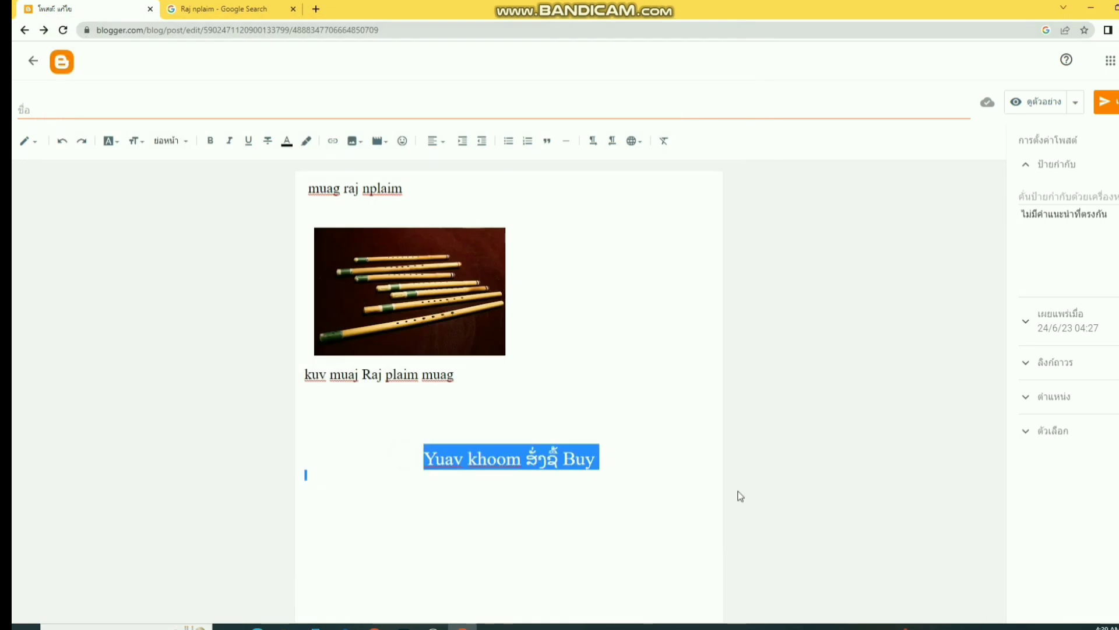
- Delete the coloured text line and upload xxxxx.jpg in its place, centred below the caption
{"action": "key", "text": "BackSpace"}
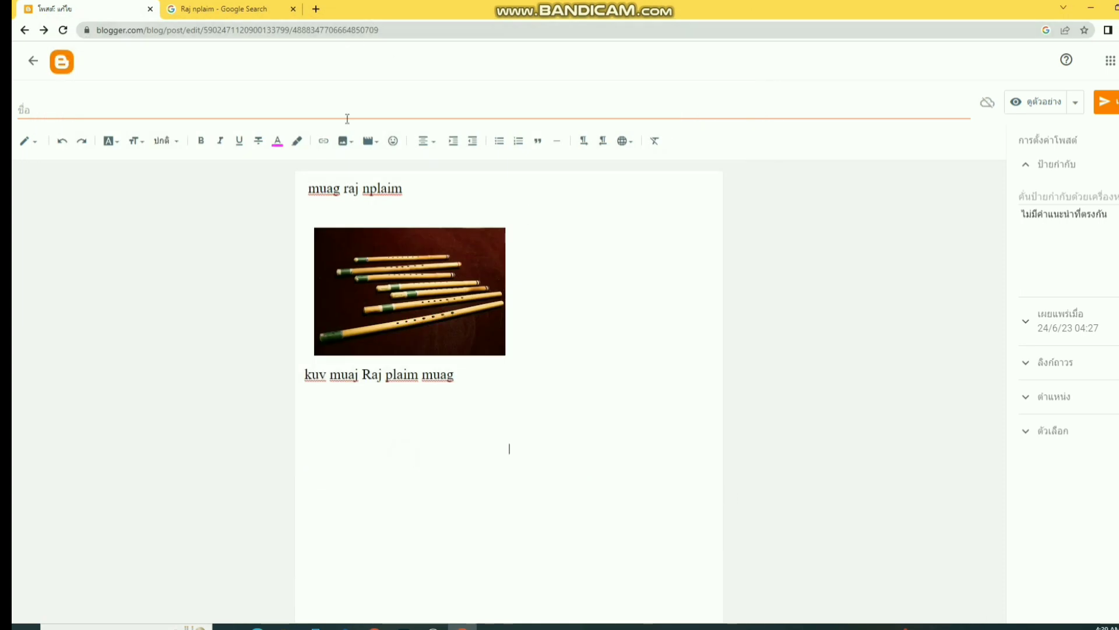
{"action": "left_click", "coordinate": [344, 141]}
{"action": "left_click", "coordinate": [379, 170]}
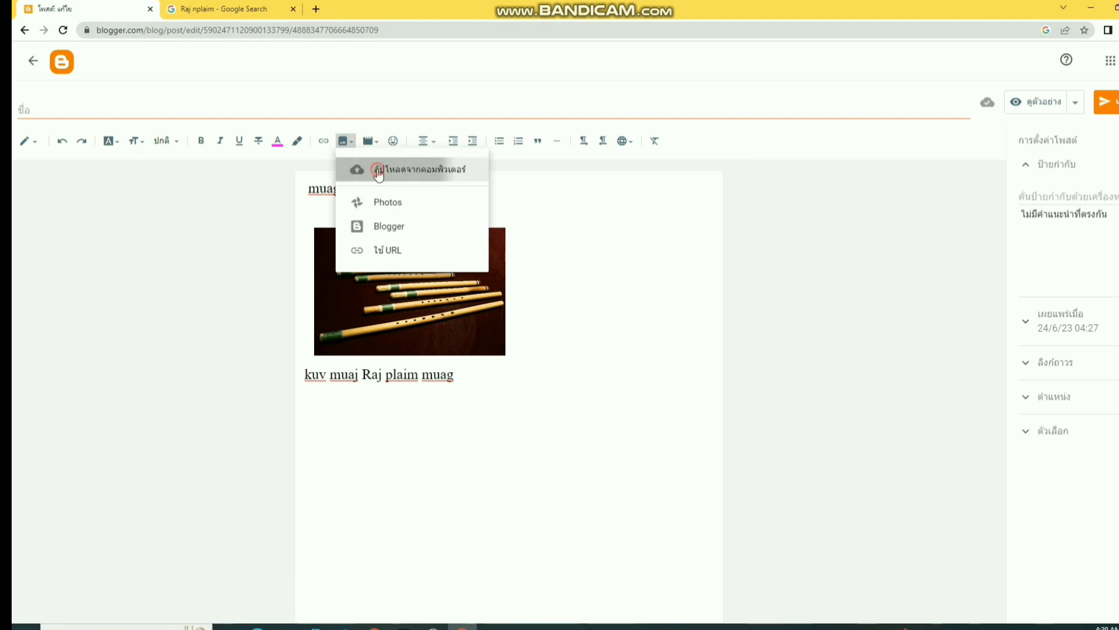
{"action": "left_click", "coordinate": [303, 220]}
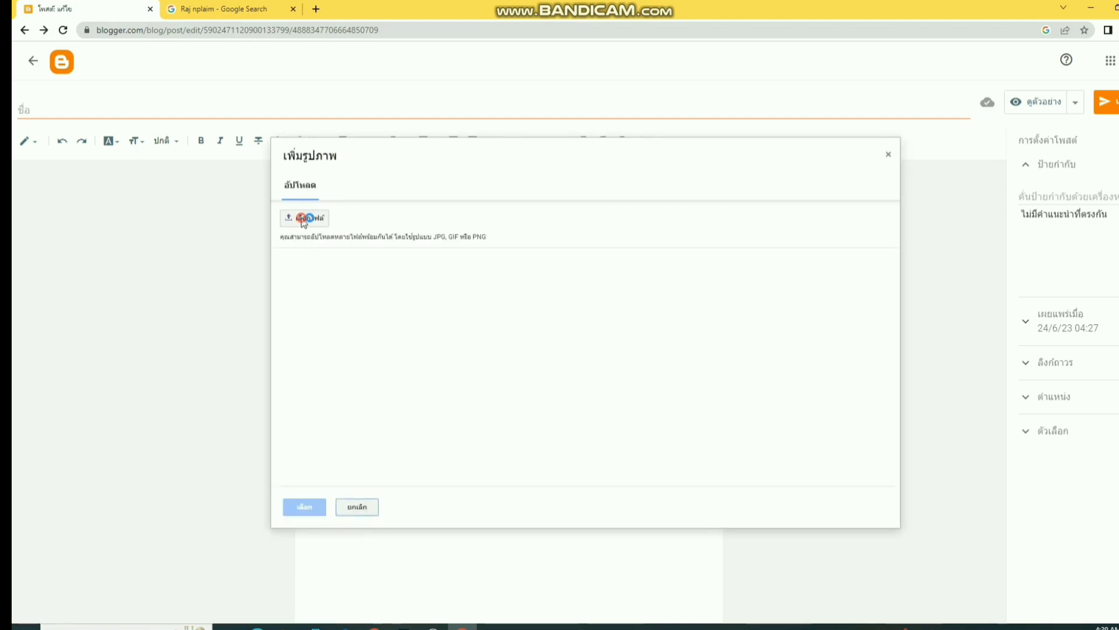
{"action": "scroll", "coordinate": [371, 236], "scroll_direction": "down", "scroll_amount": 5}
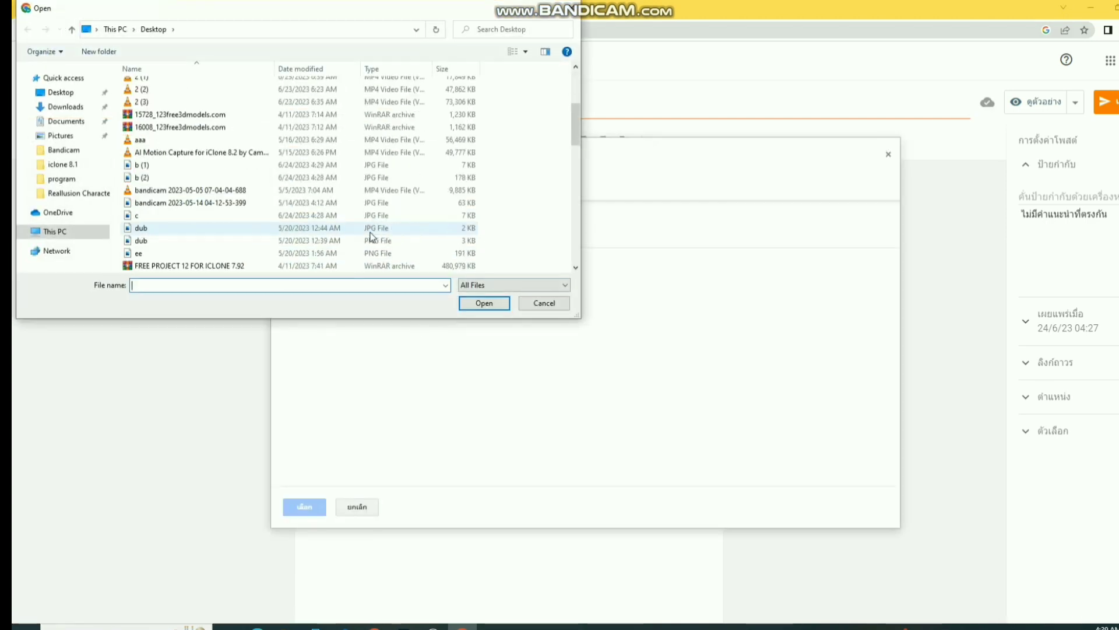
{"action": "scroll", "coordinate": [371, 236], "scroll_direction": "down", "scroll_amount": 10}
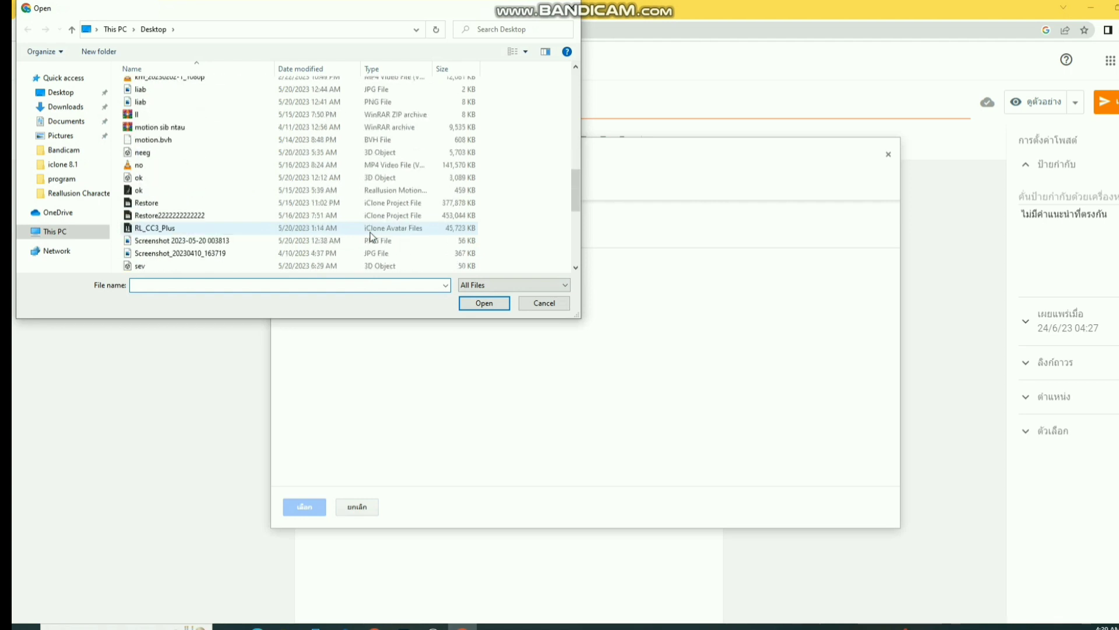
{"action": "scroll", "coordinate": [371, 236], "scroll_direction": "down", "scroll_amount": 8}
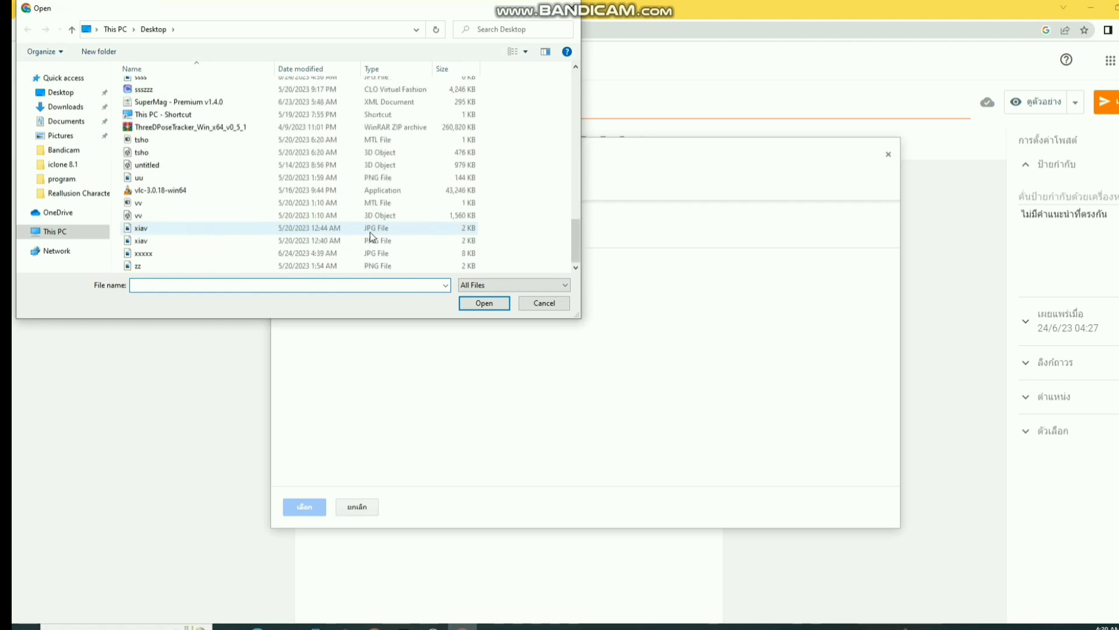
{"action": "left_click", "coordinate": [144, 253]}
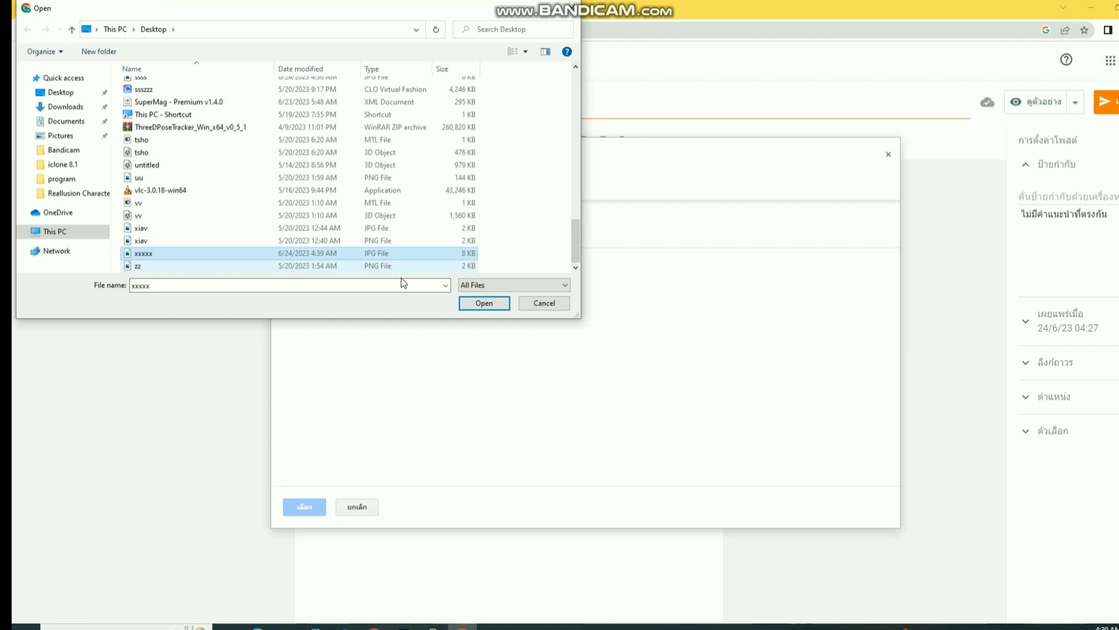
{"action": "left_click", "coordinate": [469, 305]}
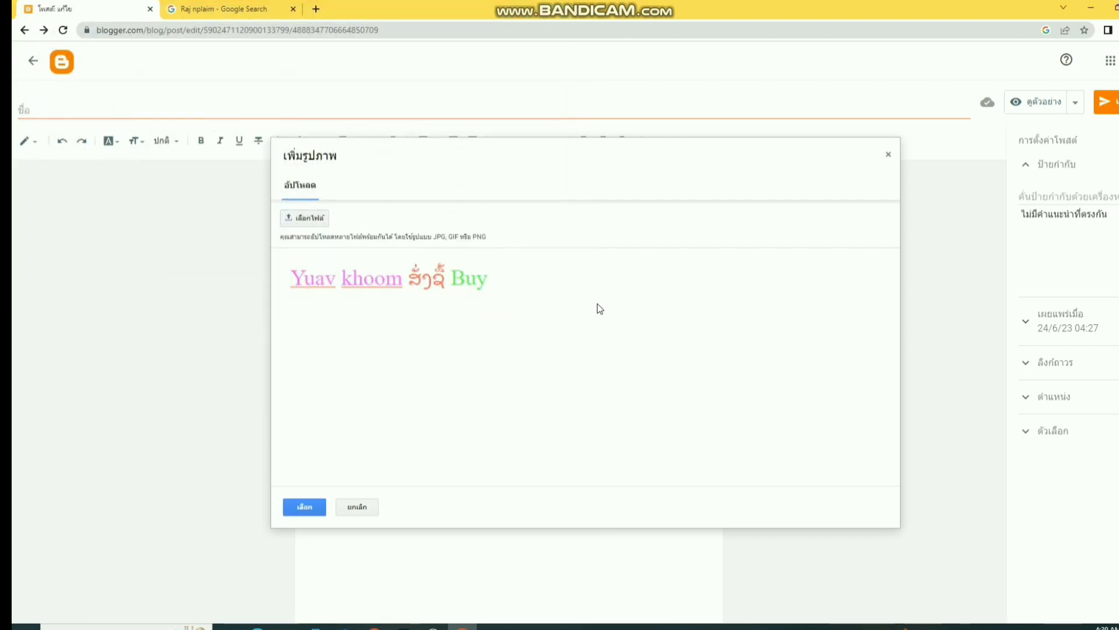
{"action": "left_click", "coordinate": [304, 507]}
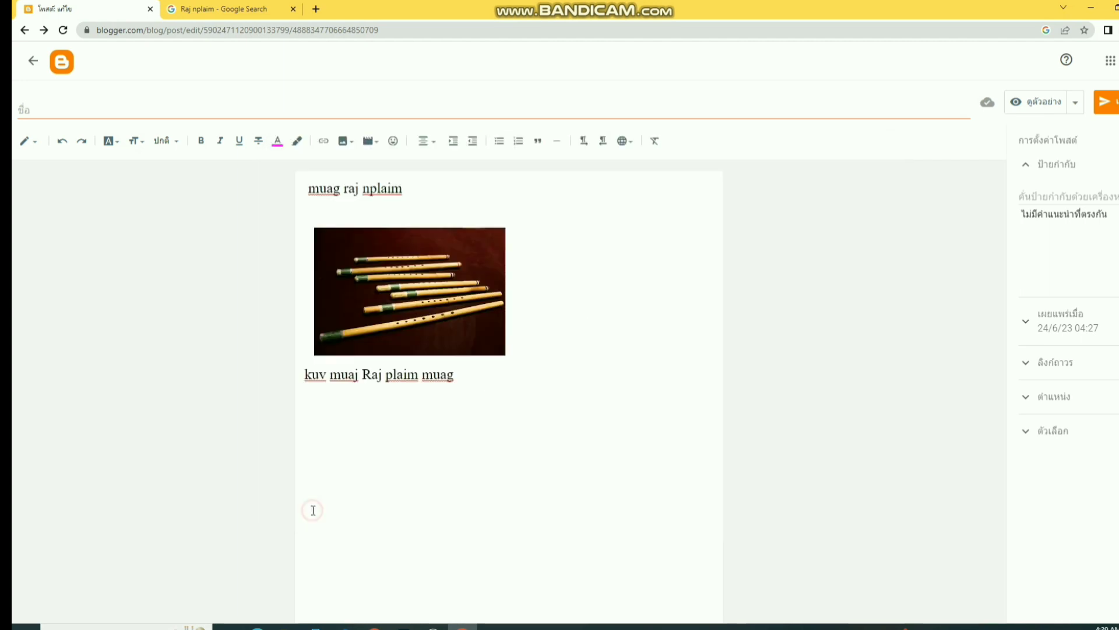
{"action": "left_click", "coordinate": [669, 485]}
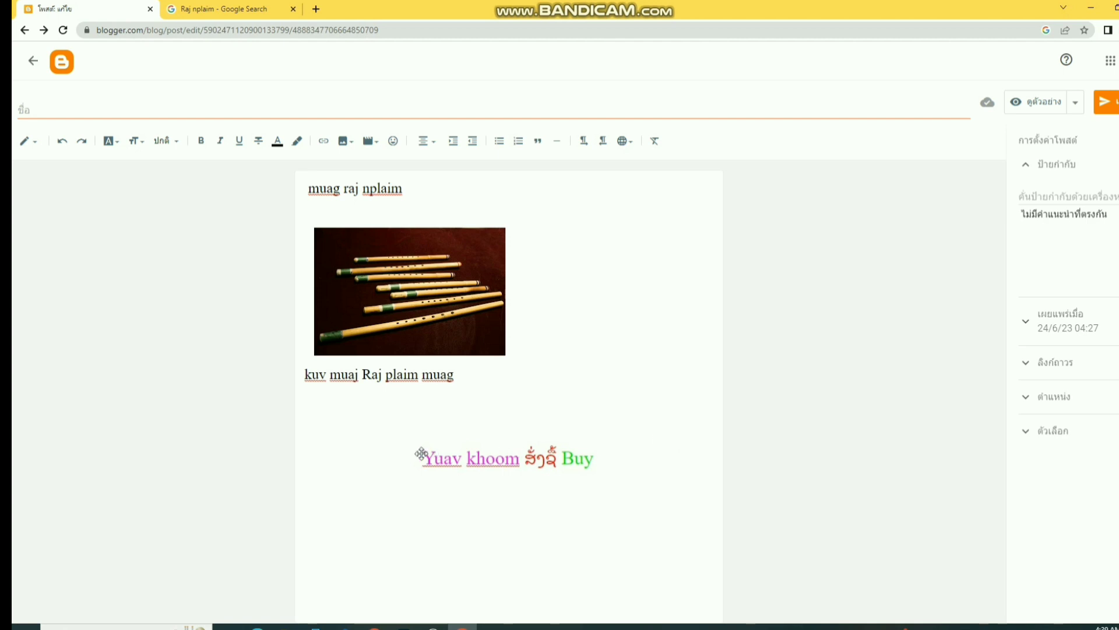
{"action": "left_click", "coordinate": [633, 446]}
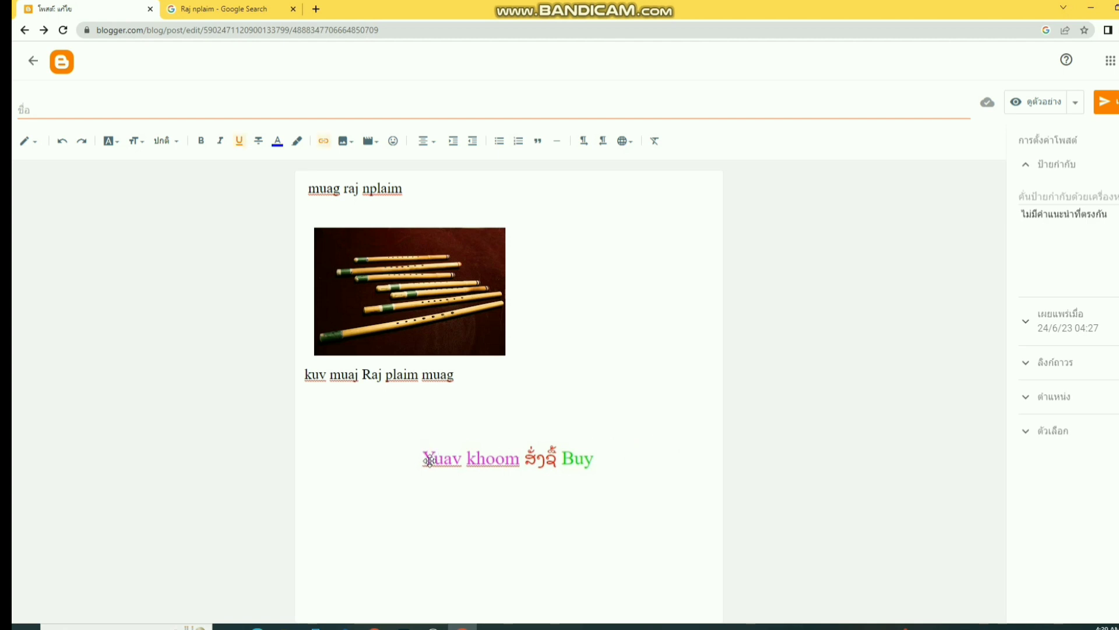
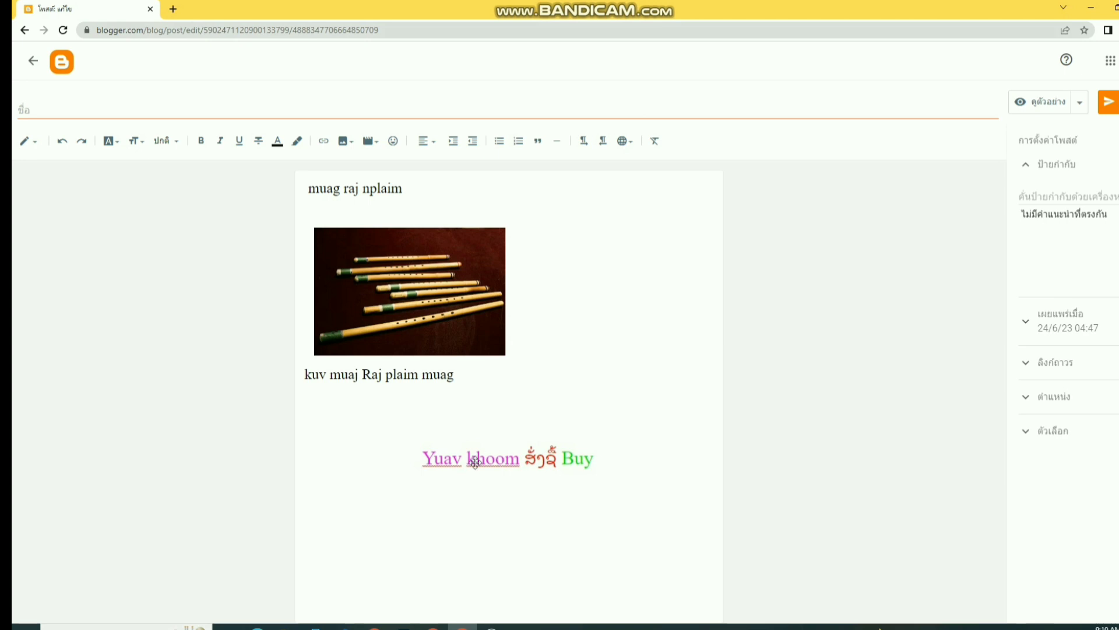
- Replace the 'Yuav khoom Buy' line's old link with the Google Forms order form's viewform URL
{"action": "left_click", "coordinate": [472, 458]}
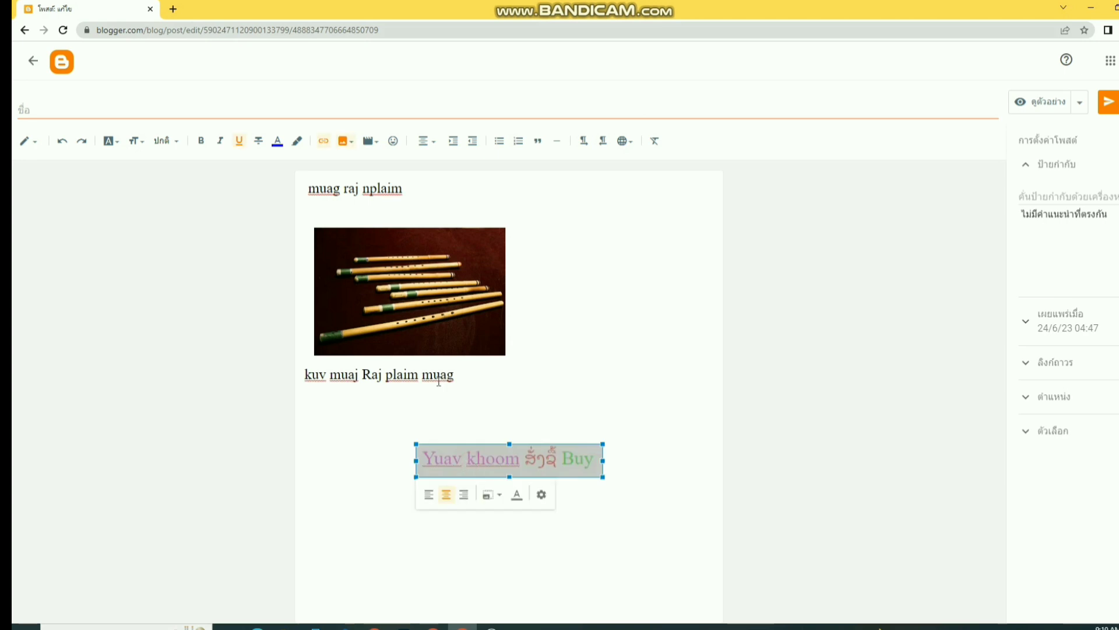
{"action": "left_click", "coordinate": [322, 142]}
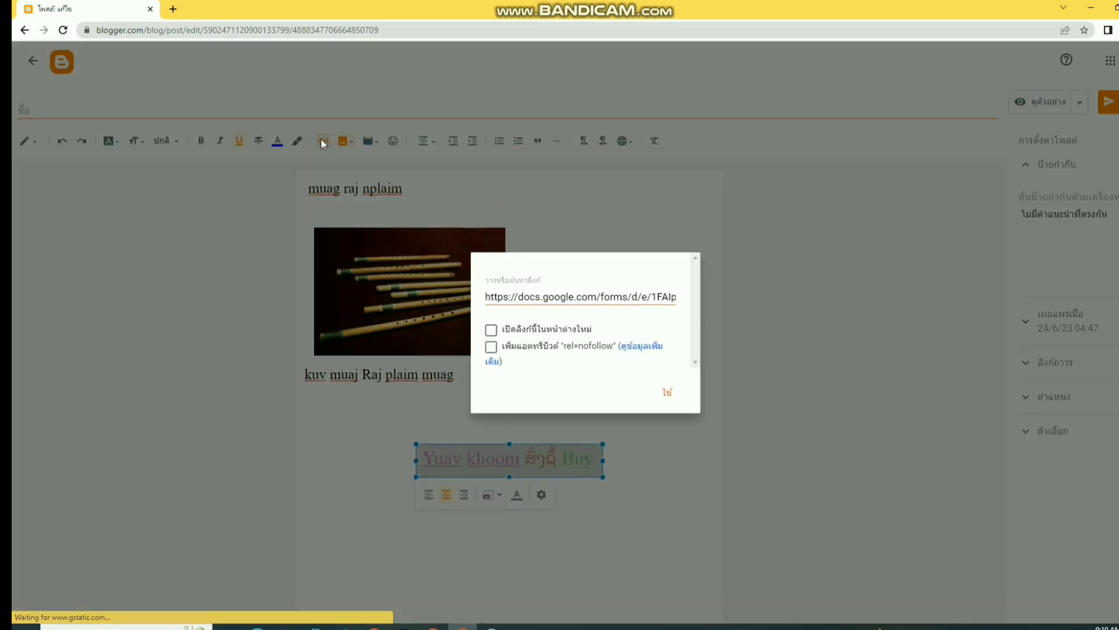
{"action": "left_click", "coordinate": [488, 297]}
{"action": "left_click_drag", "start_coordinate": [488, 297], "coordinate": [769, 292]}
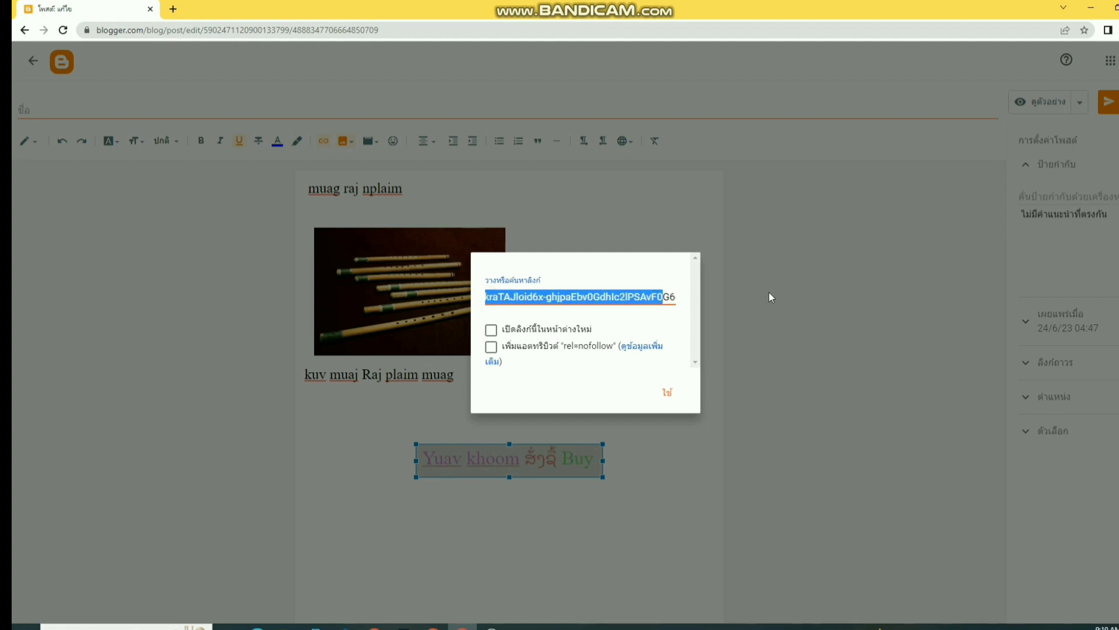
{"action": "key", "text": "BackSpace"}
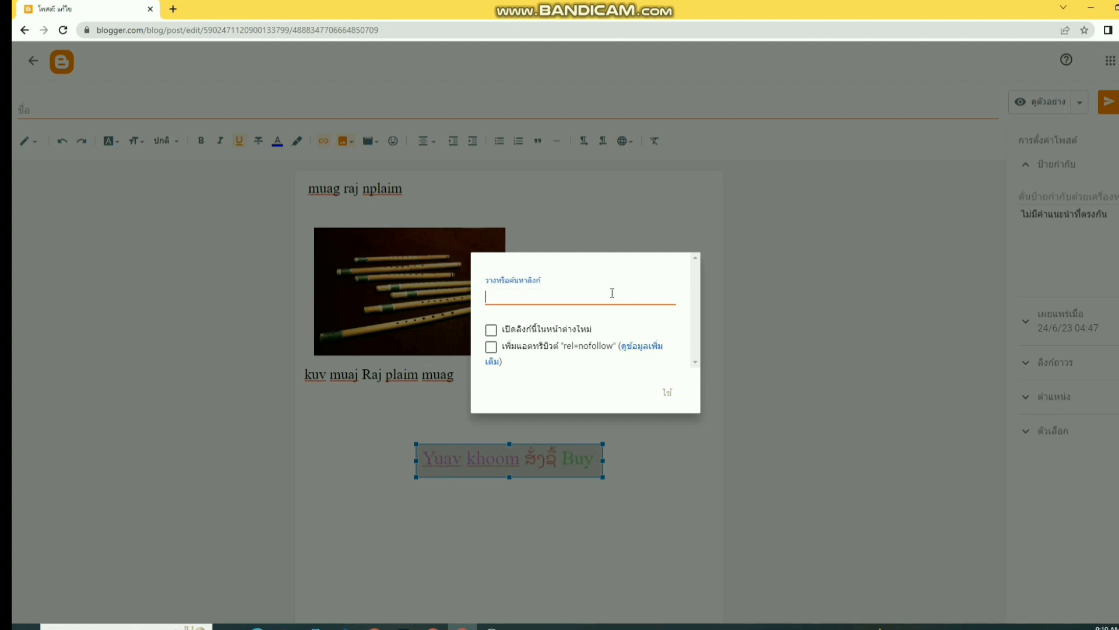
{"action": "right_click", "coordinate": [607, 298]}
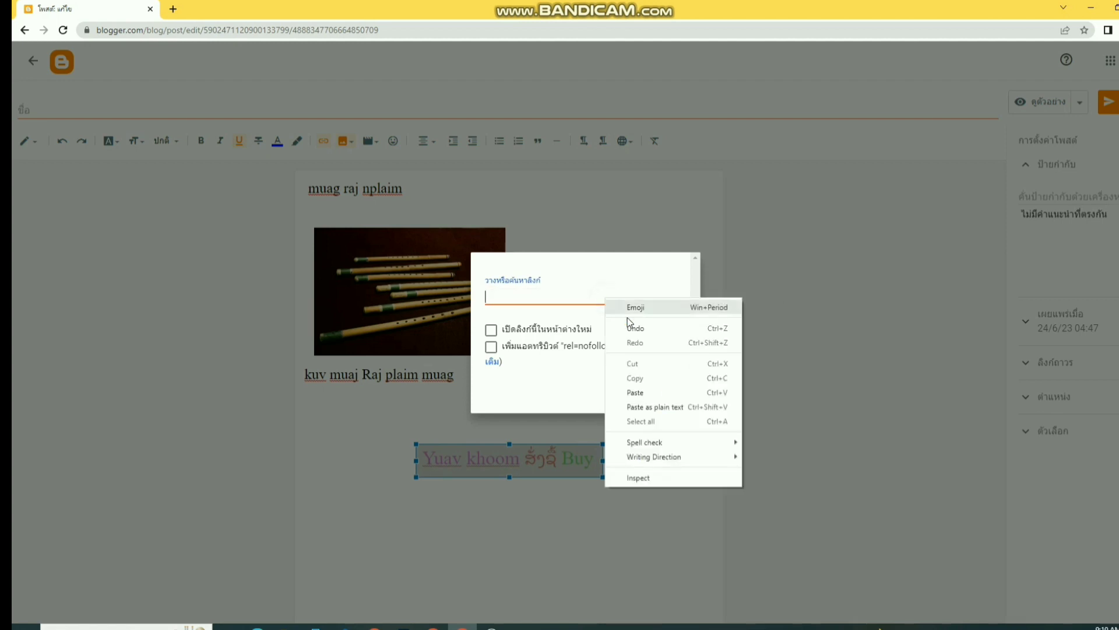
{"action": "left_click", "coordinate": [641, 392]}
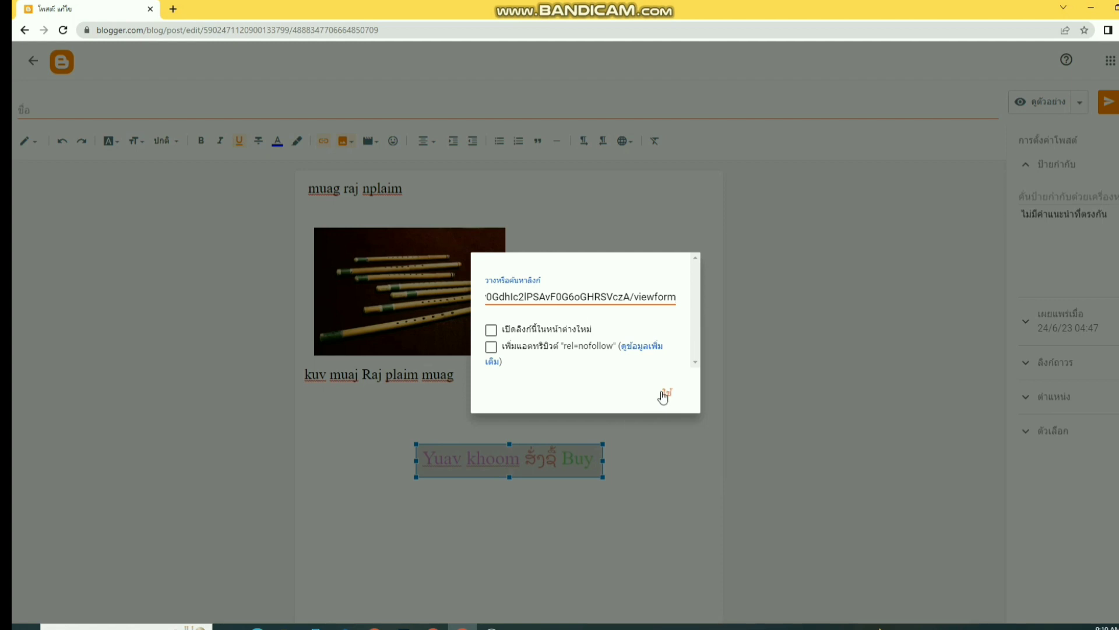
{"action": "left_click", "coordinate": [668, 394]}
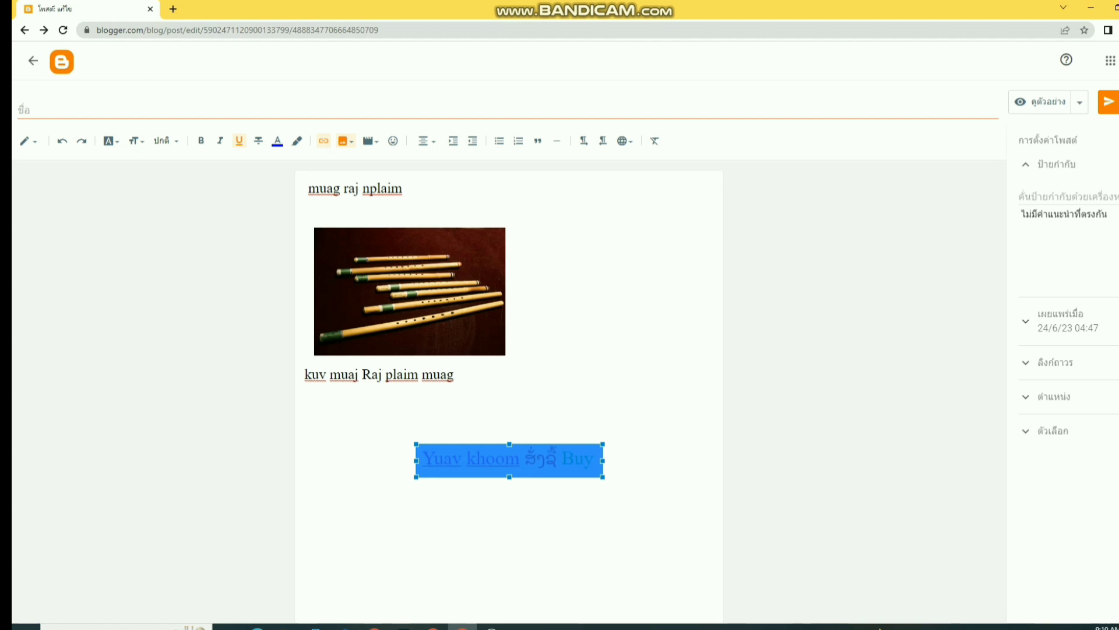
- Publish the updated flute post and open the live blog from the posts list
{"action": "left_click", "coordinate": [1113, 104]}
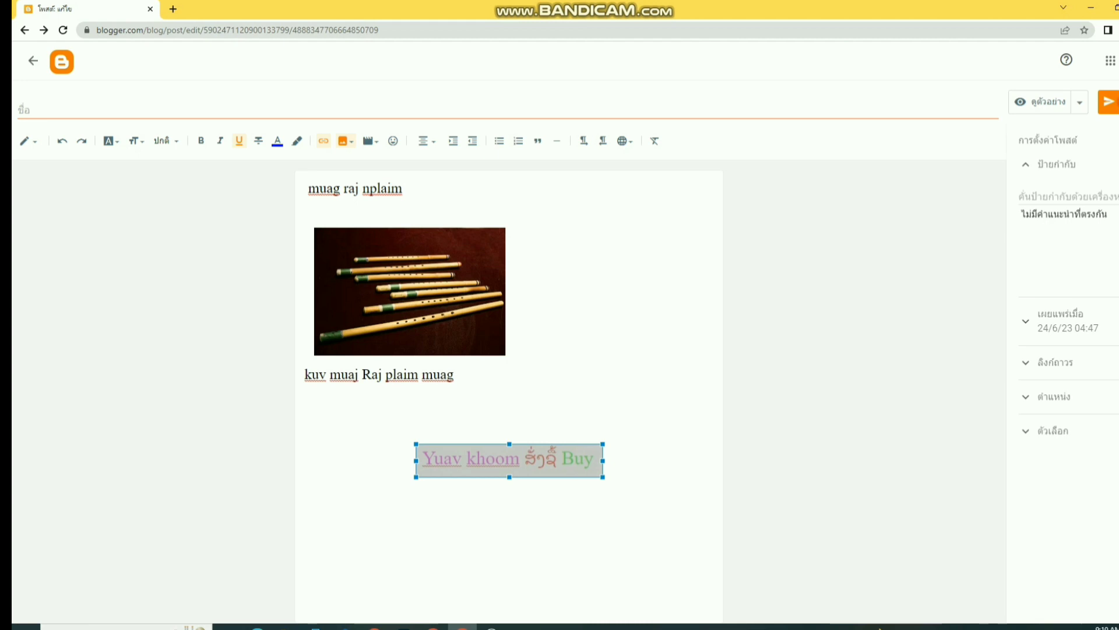
{"action": "left_click", "coordinate": [25, 31]}
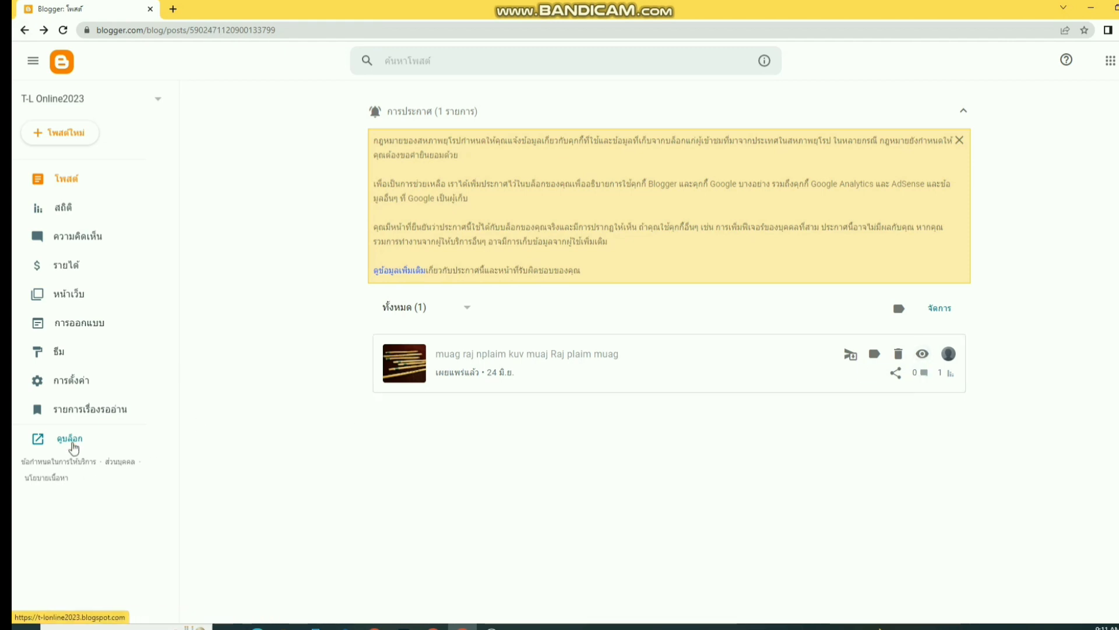
{"action": "left_click", "coordinate": [72, 441]}
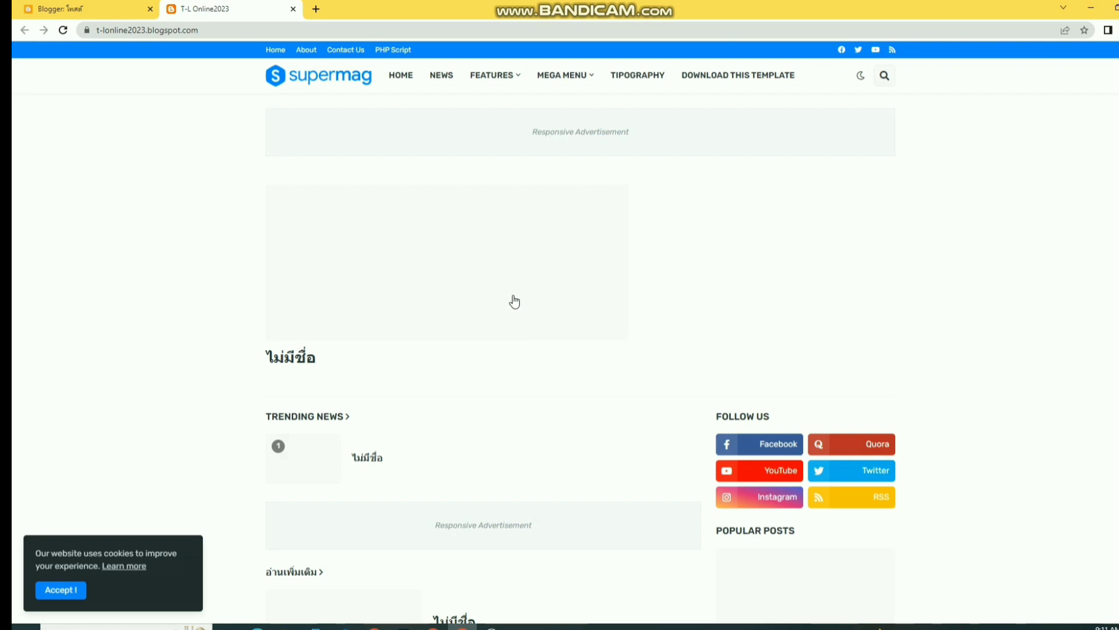
- Find the flute post on the live blog, open it and scroll through it
{"action": "scroll", "coordinate": [516, 322], "scroll_direction": "down", "scroll_amount": 3}
{"action": "scroll", "coordinate": [520, 322], "scroll_direction": "down", "scroll_amount": 4}
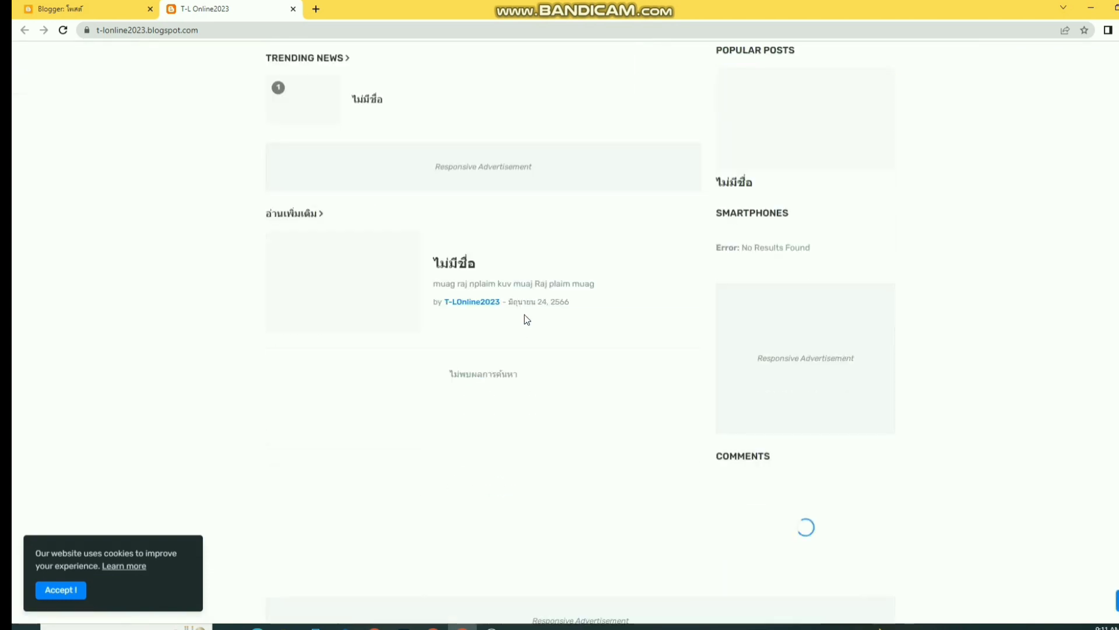
{"action": "scroll", "coordinate": [532, 319], "scroll_direction": "up", "scroll_amount": 7}
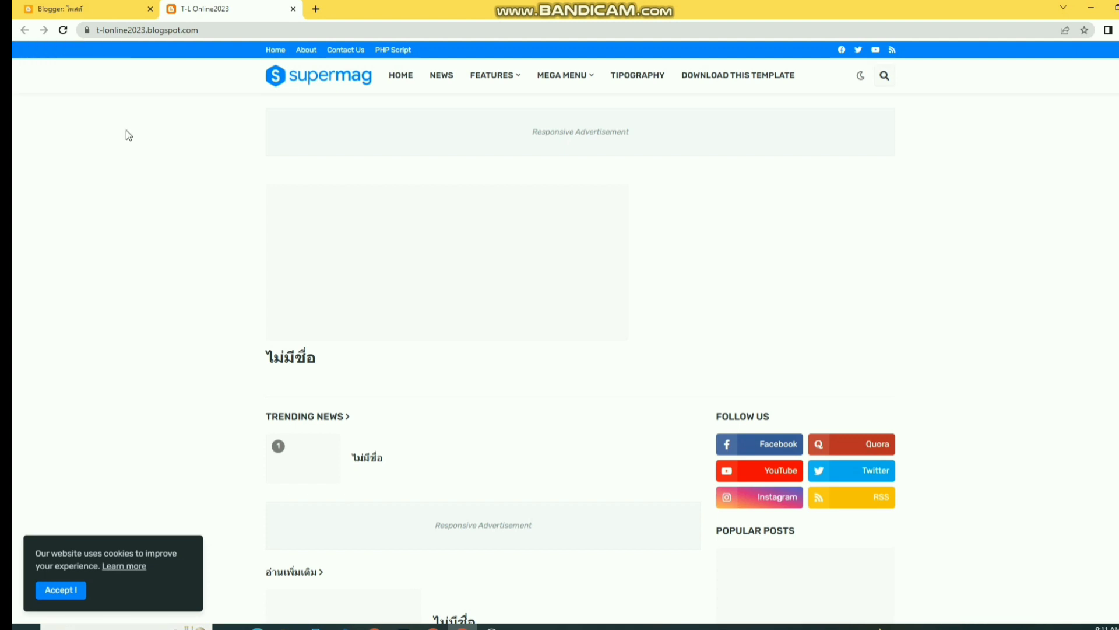
{"action": "left_click", "coordinate": [279, 363]}
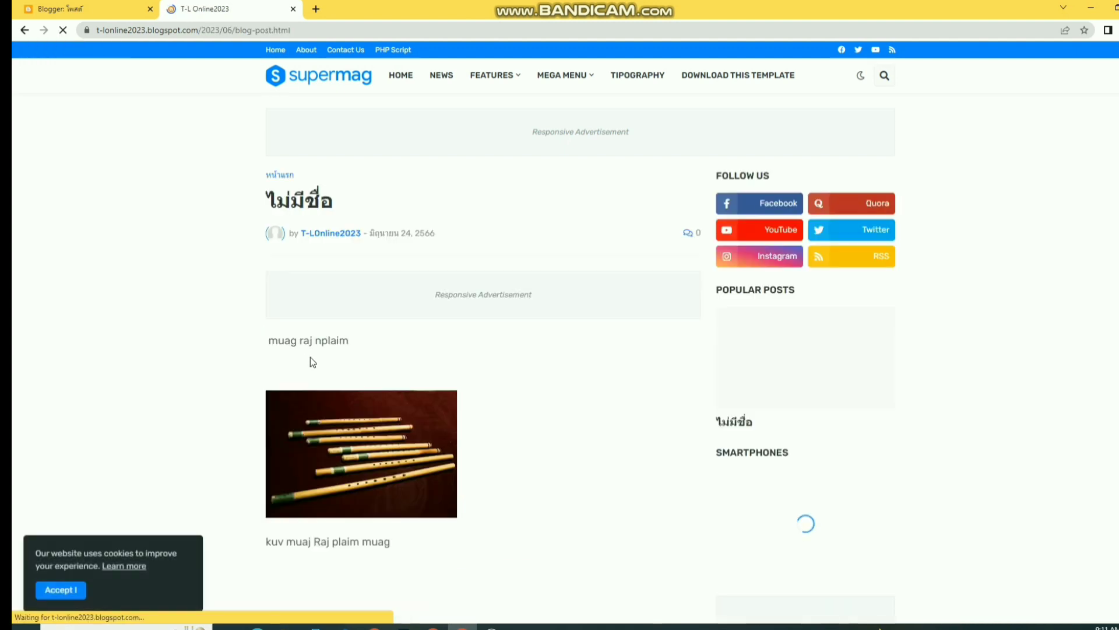
{"action": "scroll", "coordinate": [453, 385], "scroll_direction": "down", "scroll_amount": 3}
{"action": "scroll", "coordinate": [453, 384], "scroll_direction": "down", "scroll_amount": 1}
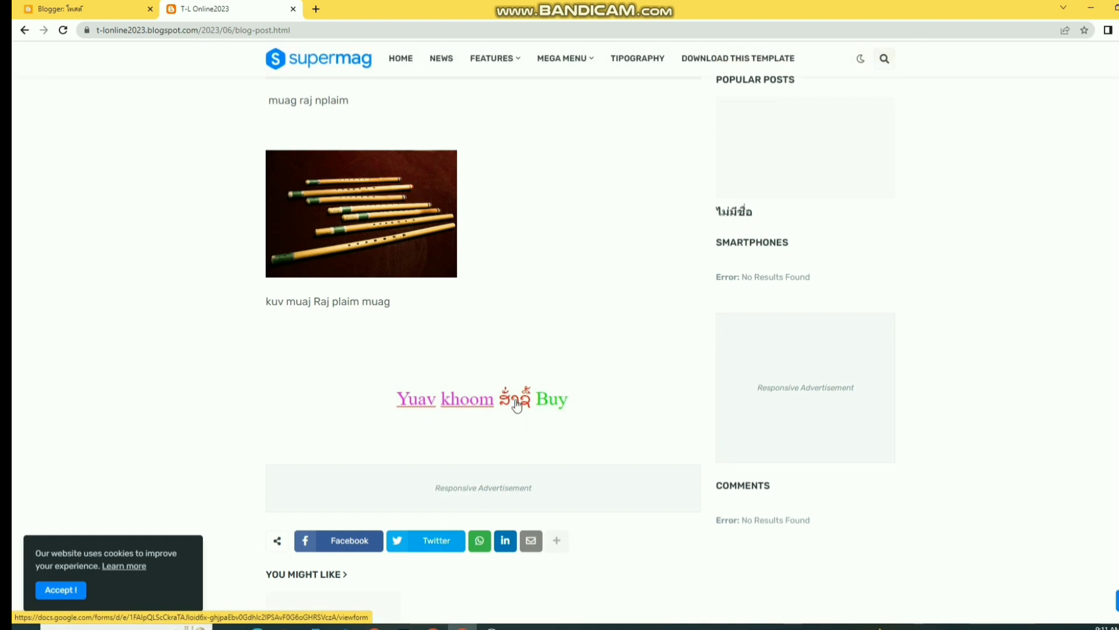
{"action": "scroll", "coordinate": [515, 403], "scroll_direction": "up", "scroll_amount": 4}
{"action": "scroll", "coordinate": [515, 402], "scroll_direction": "down", "scroll_amount": 4}
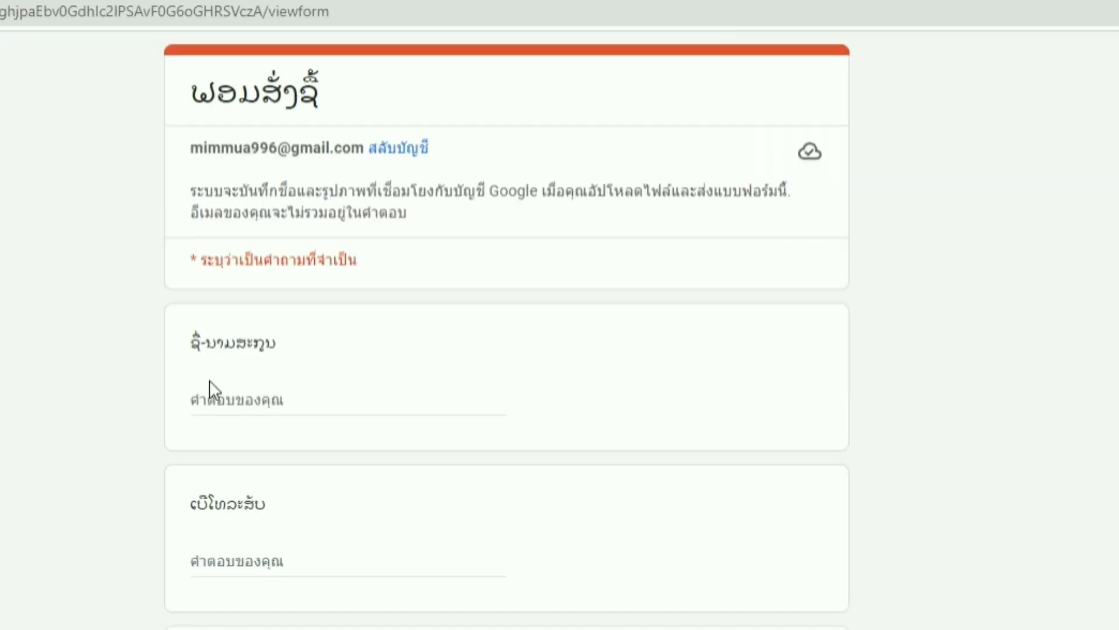
- Enter a test full name and phone number on the order form
{"action": "left_click", "coordinate": [232, 394]}
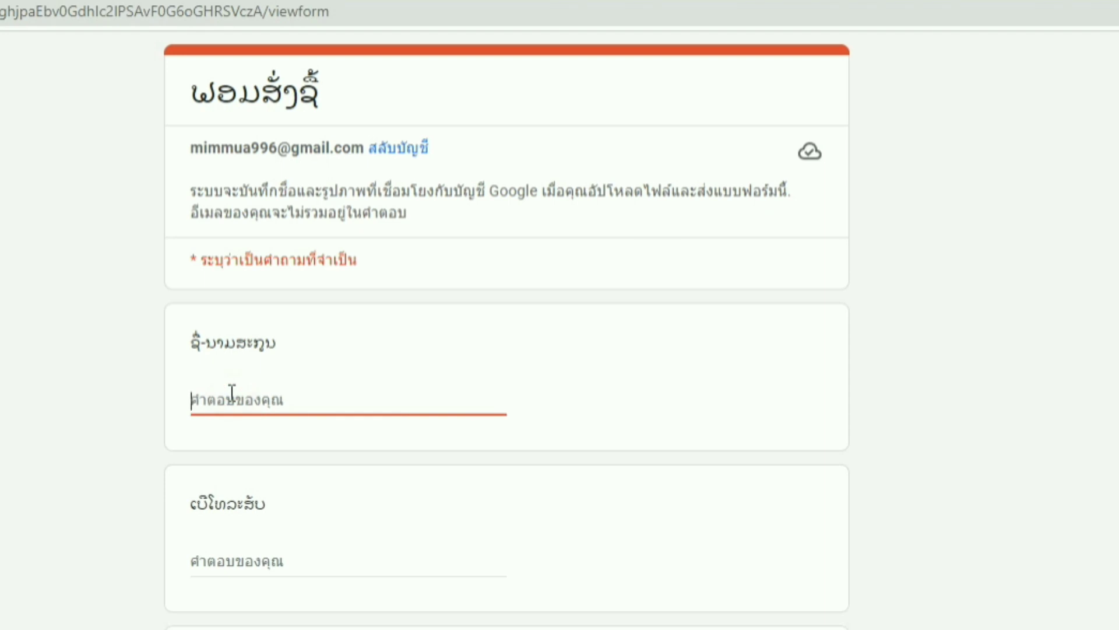
{"action": "type", "text": "tou"}
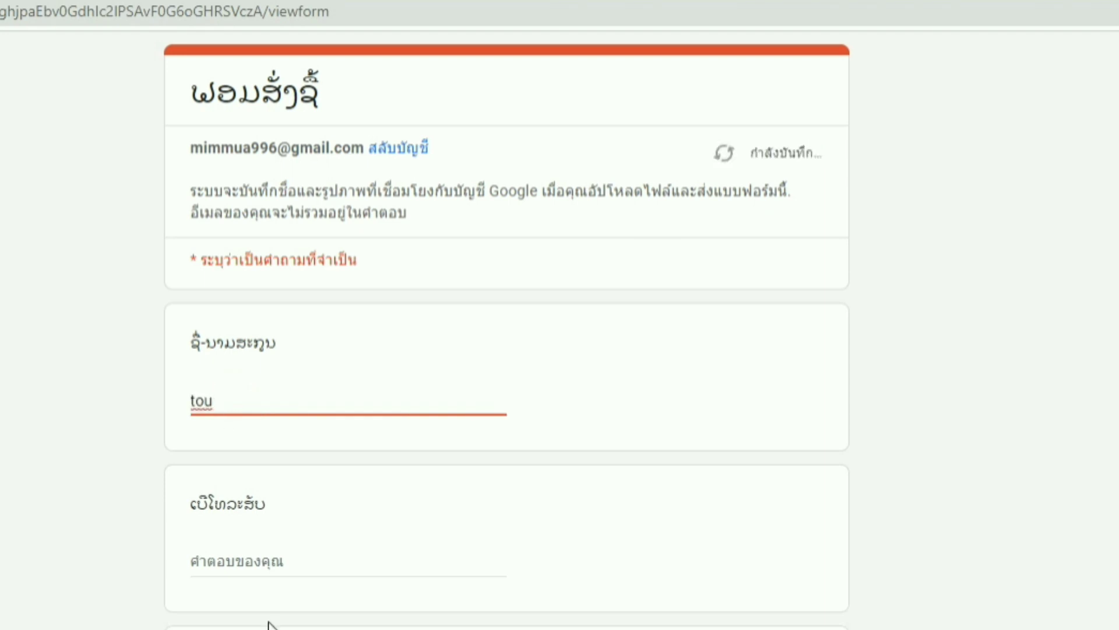
{"action": "left_click", "coordinate": [255, 557]}
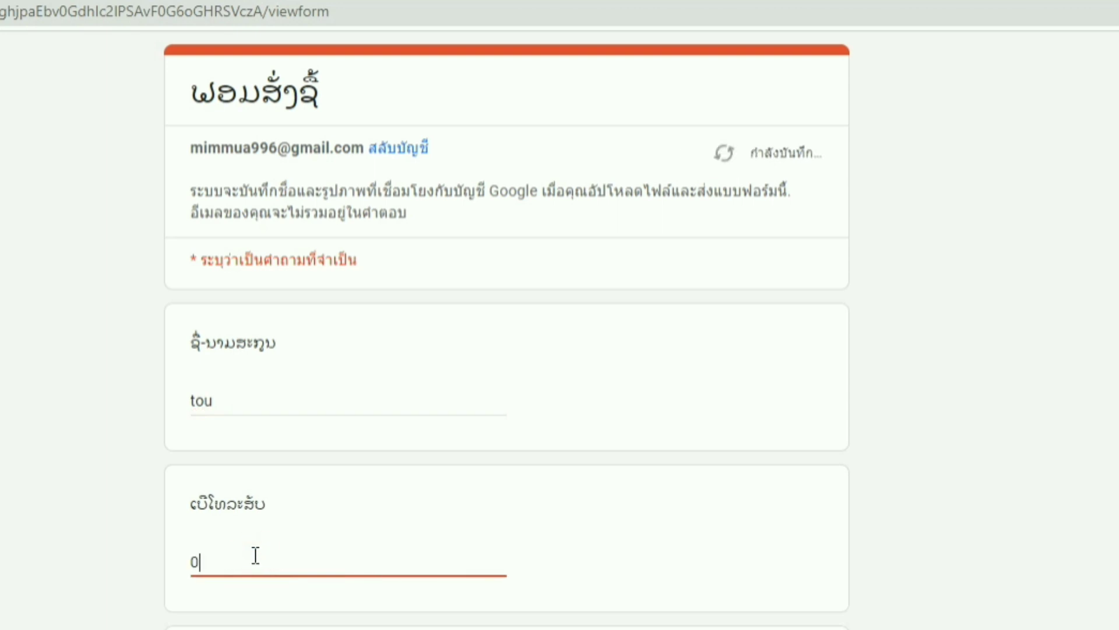
- Fill in the province, district and current village answers
{"action": "left_click", "coordinate": [265, 442]}
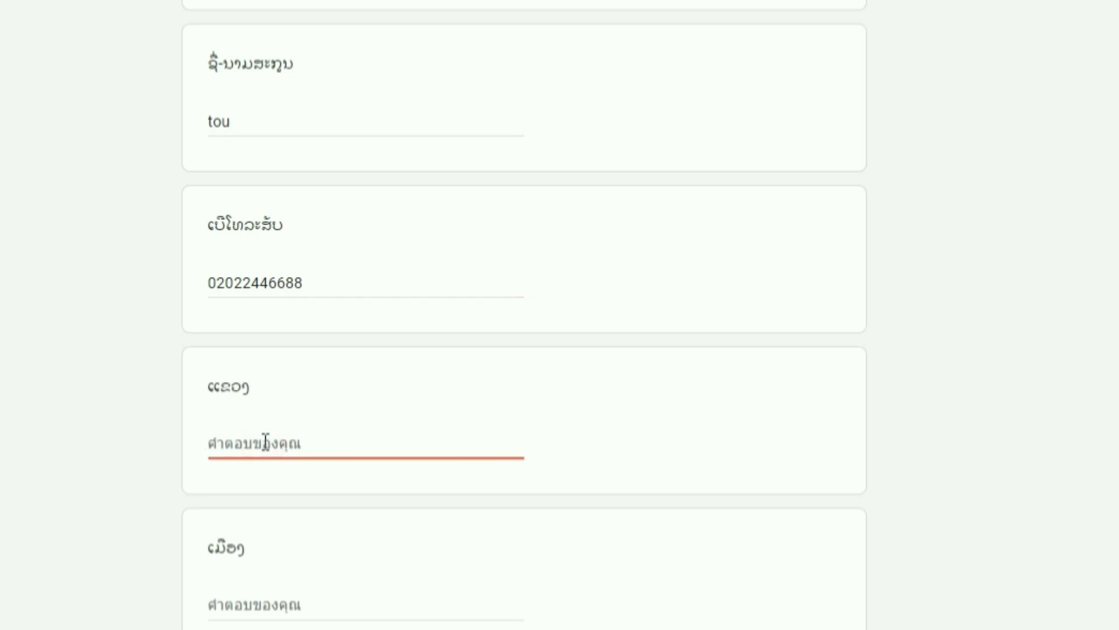
{"action": "type", "text": "xeev kho"}
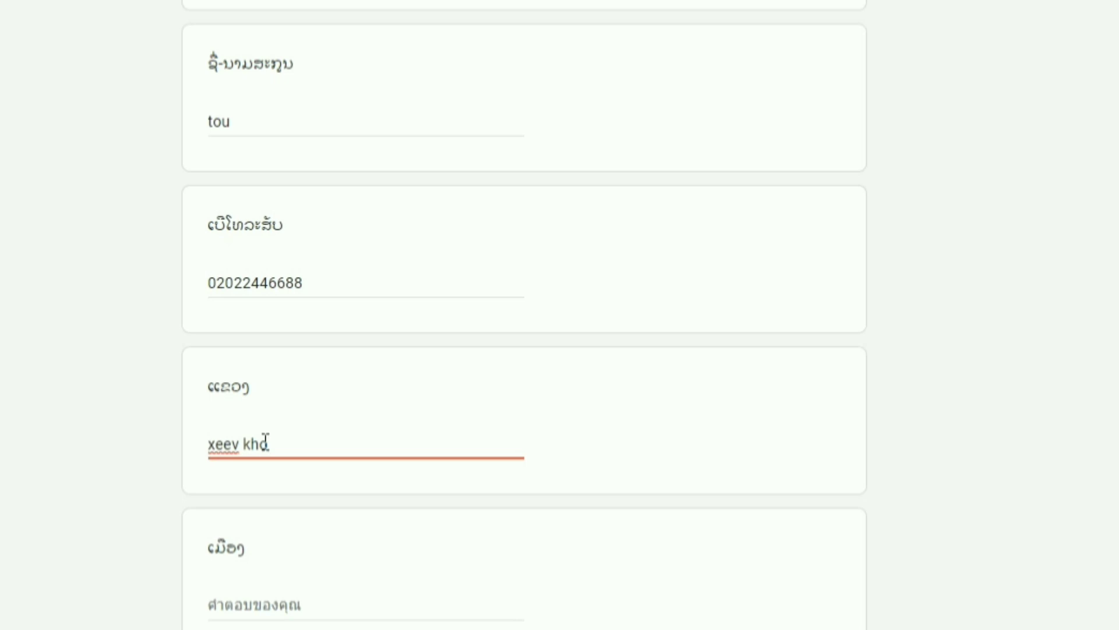
{"action": "key", "text": "BackSpace"}
{"action": "type", "text": "uam"}
{"action": "left_click", "coordinate": [261, 601]}
{"action": "type", "text": "noom"}
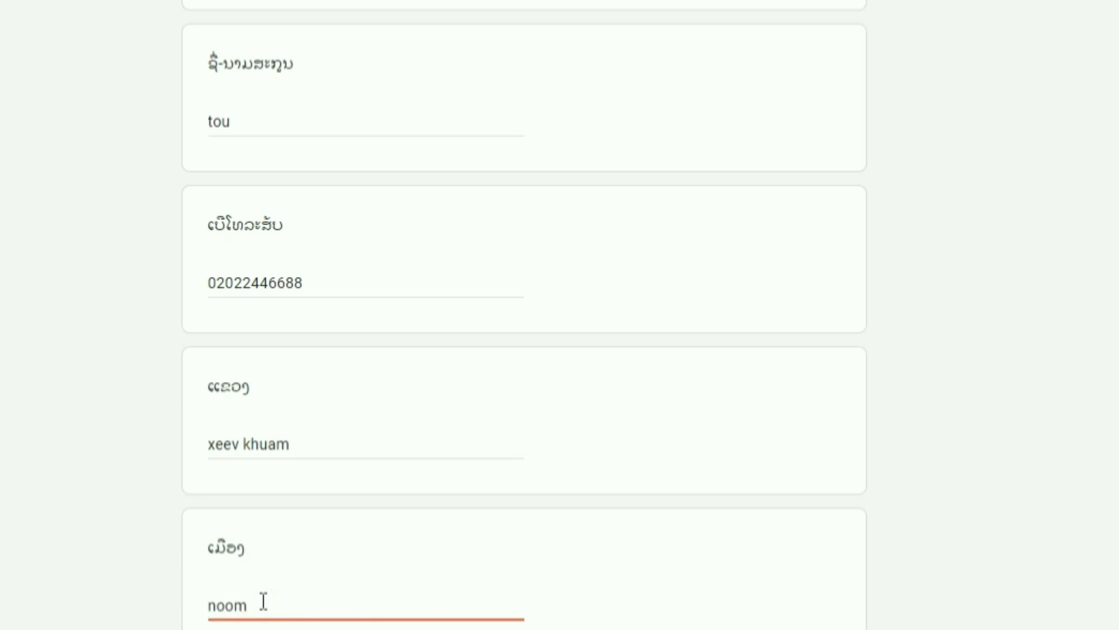
{"action": "type", "text": "hej"}
{"action": "scroll", "coordinate": [280, 577], "scroll_direction": "down", "scroll_amount": 5}
{"action": "left_click", "coordinate": [287, 444]}
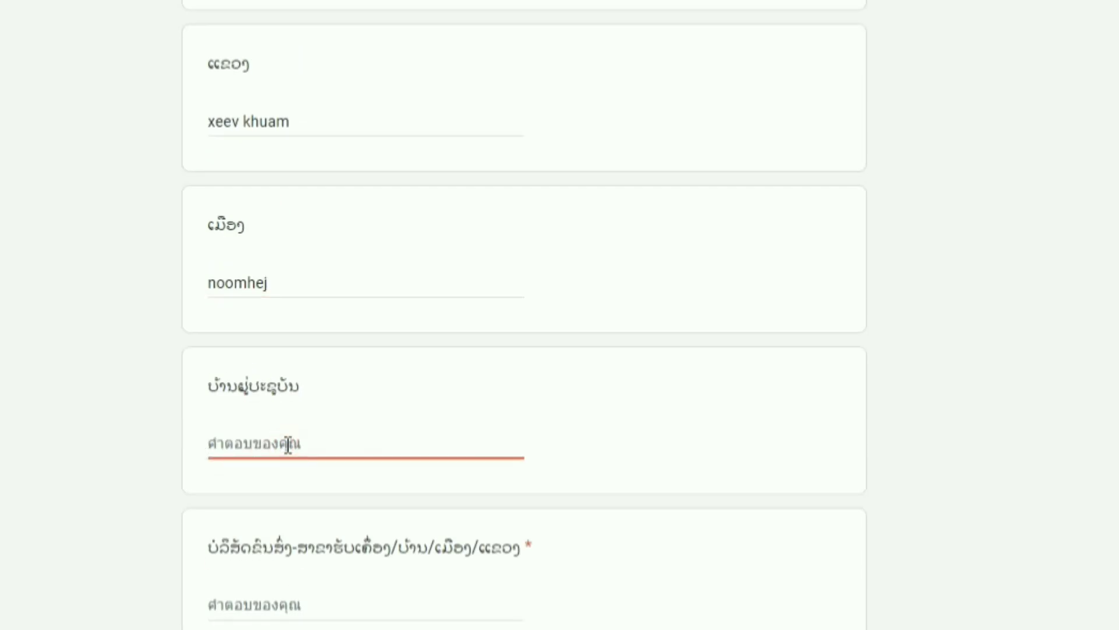
{"action": "type", "text": "thab xai"}
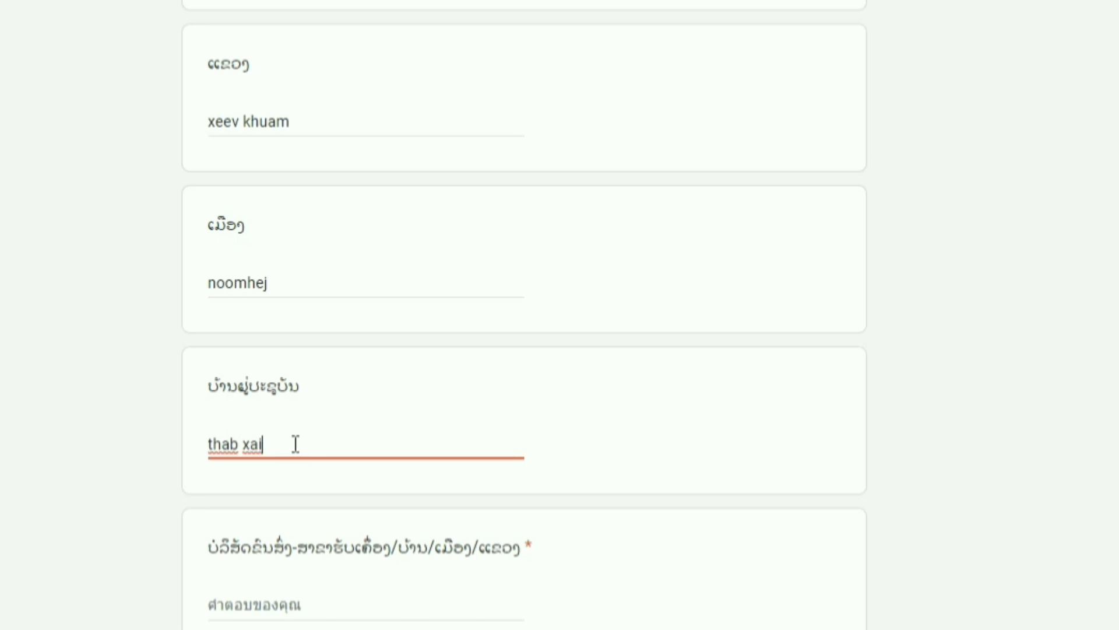
- Answer the required delivery-location question with 'ab nub xiv' and review the bank-transfer instructions
{"action": "scroll", "coordinate": [303, 484], "scroll_direction": "down", "scroll_amount": 4}
{"action": "left_click", "coordinate": [306, 361]}
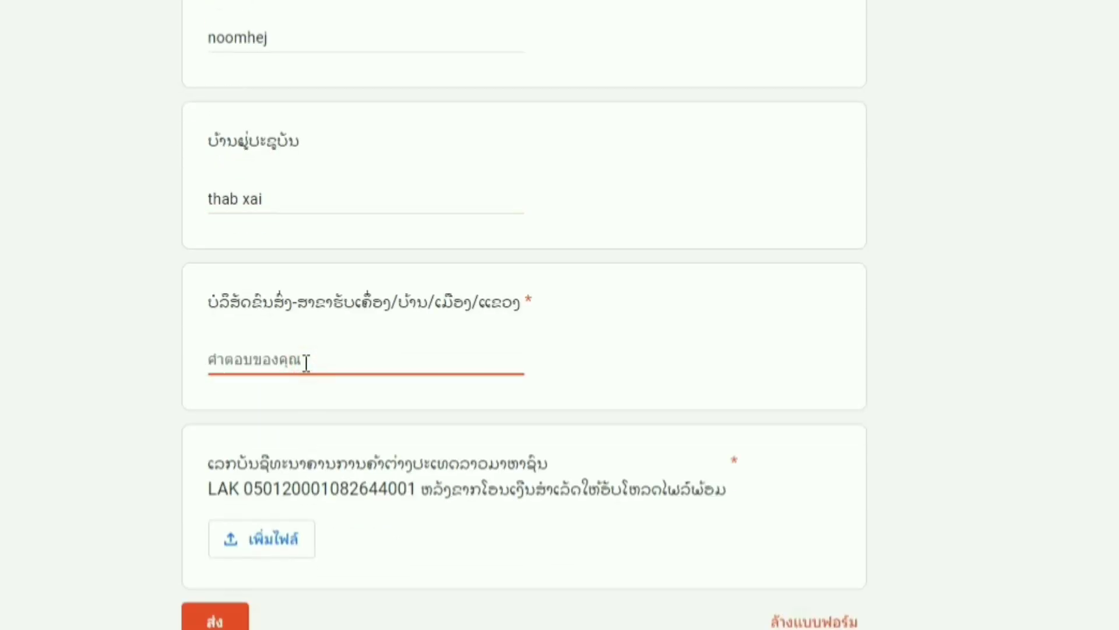
{"action": "type", "text": "ab"}
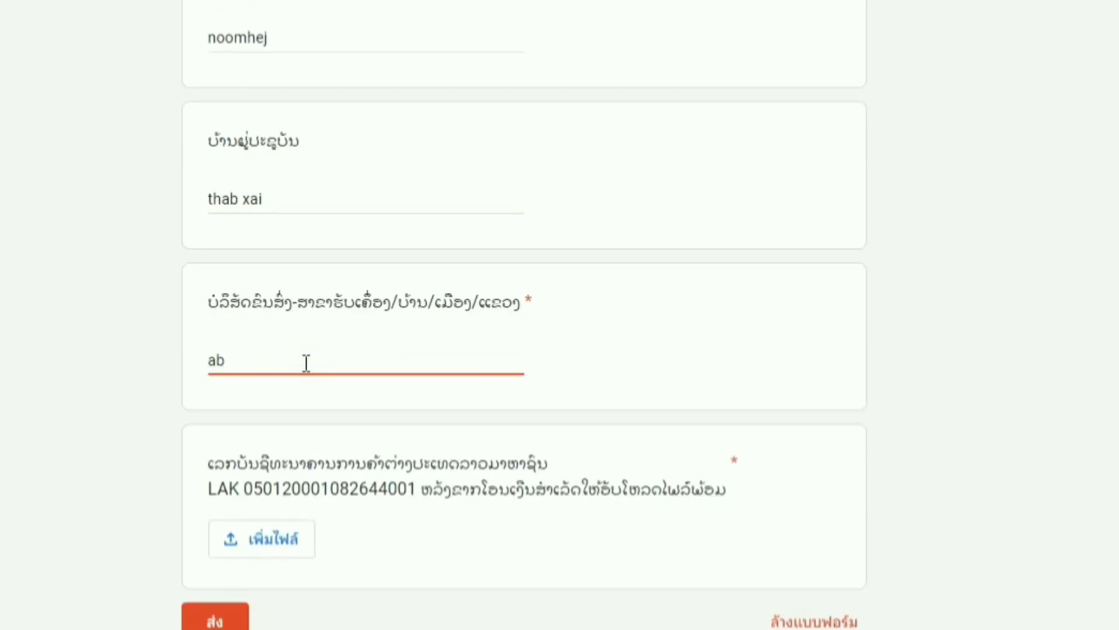
{"action": "type", "text": " nub xiv"}
{"action": "left_click_drag", "start_coordinate": [210, 465], "coordinate": [513, 517]}
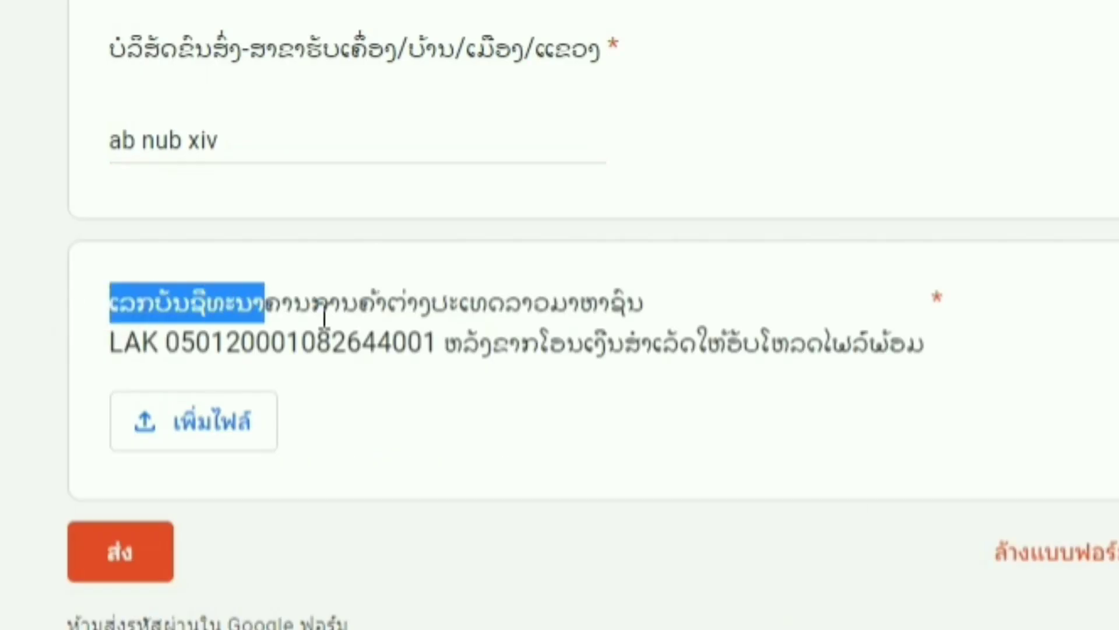
{"action": "left_click_drag", "start_coordinate": [589, 388], "coordinate": [971, 392]}
{"action": "left_click", "coordinate": [964, 375]}
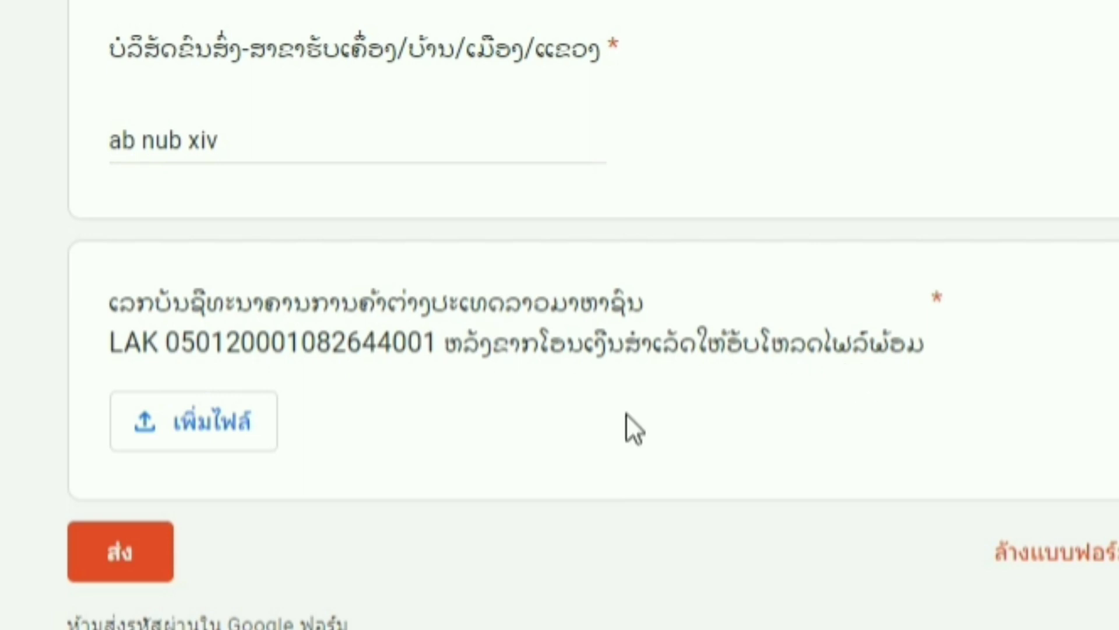
- Upload xiav.jpg from the Desktop as the payment proof file
{"action": "left_click", "coordinate": [204, 443]}
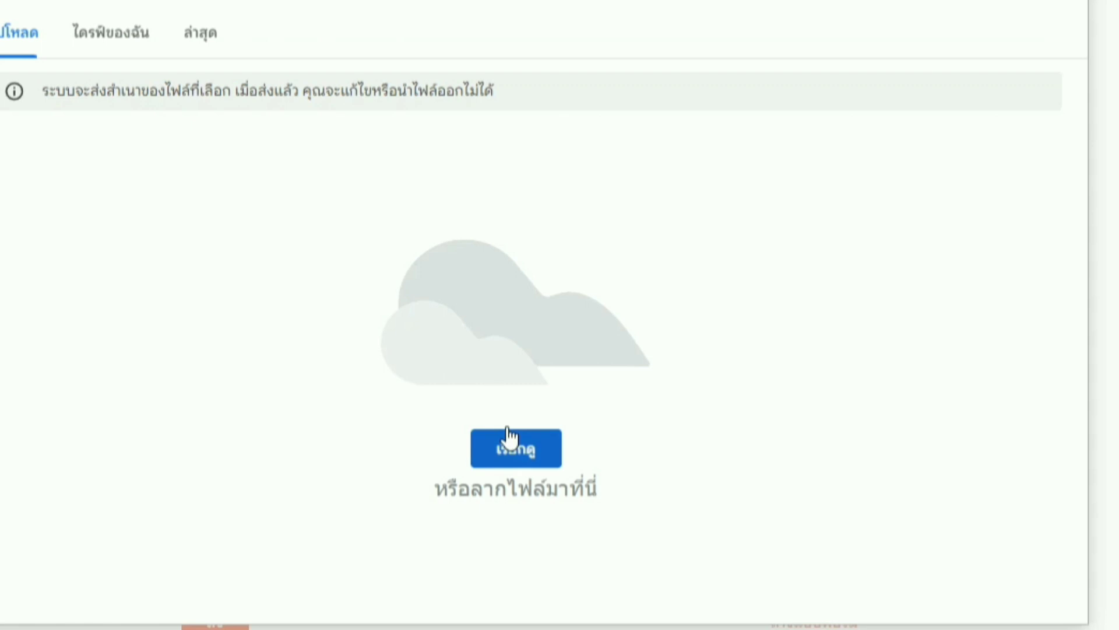
{"action": "left_click", "coordinate": [516, 448]}
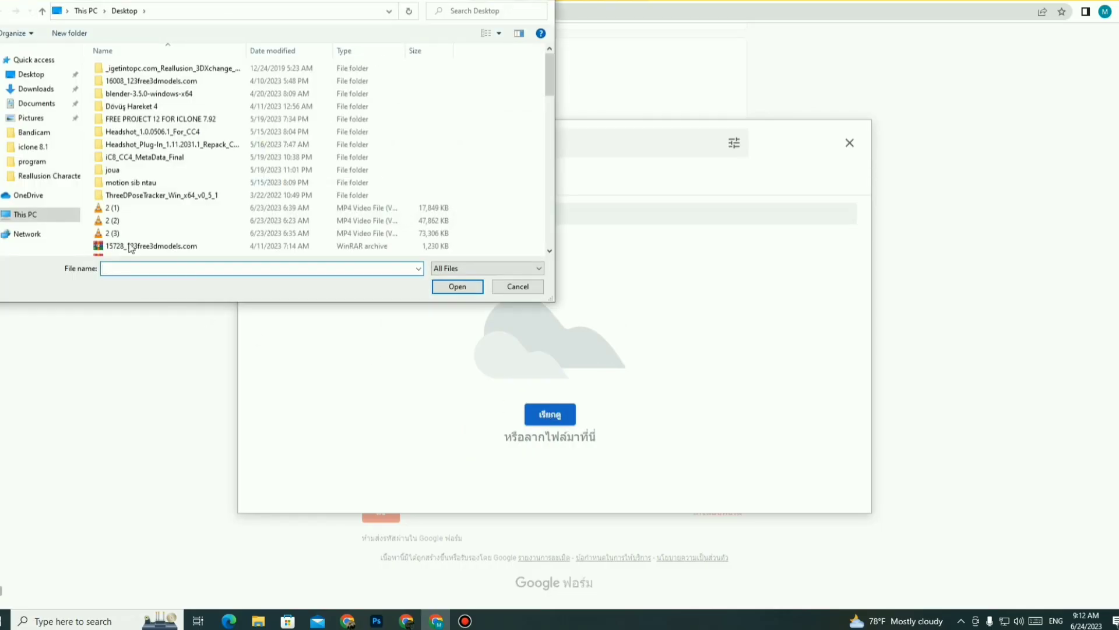
{"action": "left_click", "coordinate": [31, 74]}
{"action": "scroll", "coordinate": [280, 117], "scroll_direction": "down", "scroll_amount": 4}
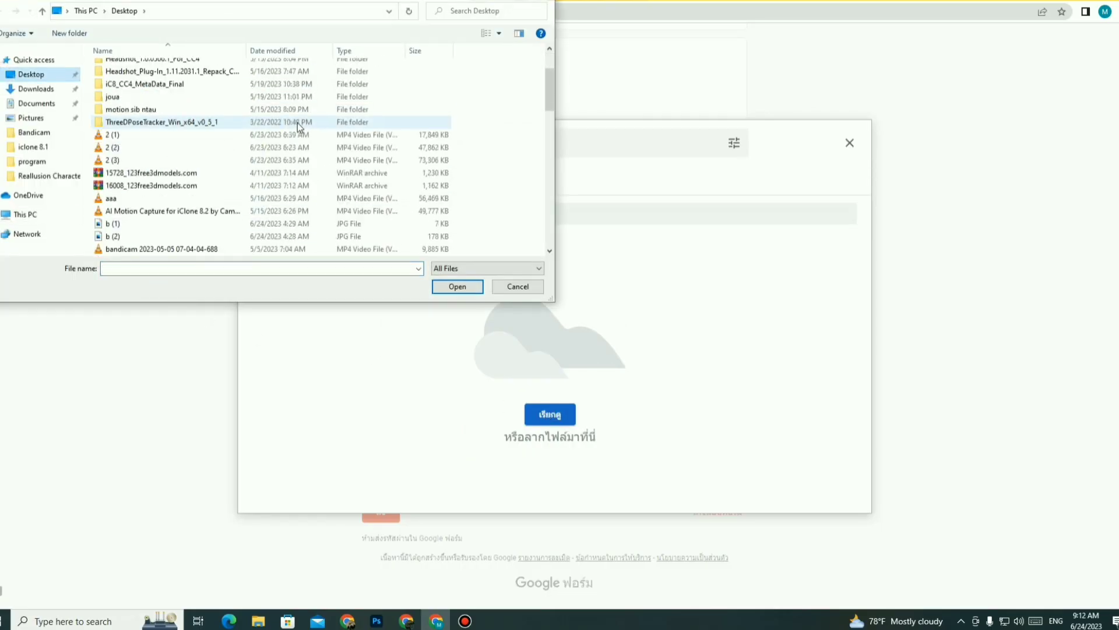
{"action": "scroll", "coordinate": [299, 127], "scroll_direction": "down", "scroll_amount": 3}
{"action": "scroll", "coordinate": [299, 127], "scroll_direction": "up", "scroll_amount": 2}
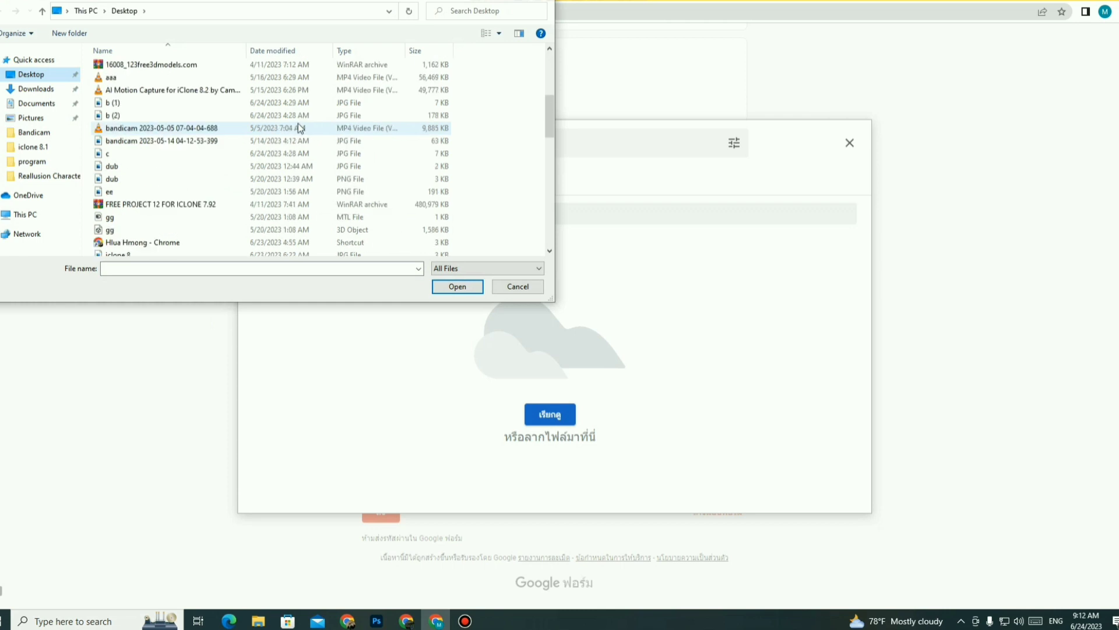
{"action": "scroll", "coordinate": [186, 172], "scroll_direction": "down", "scroll_amount": 14}
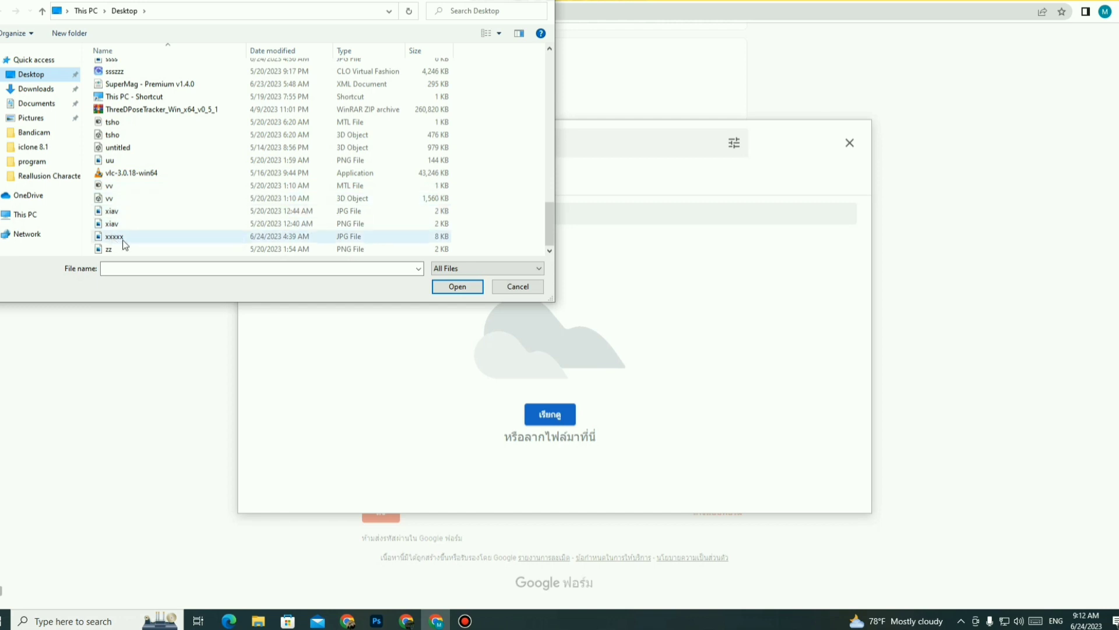
{"action": "left_click", "coordinate": [113, 213]}
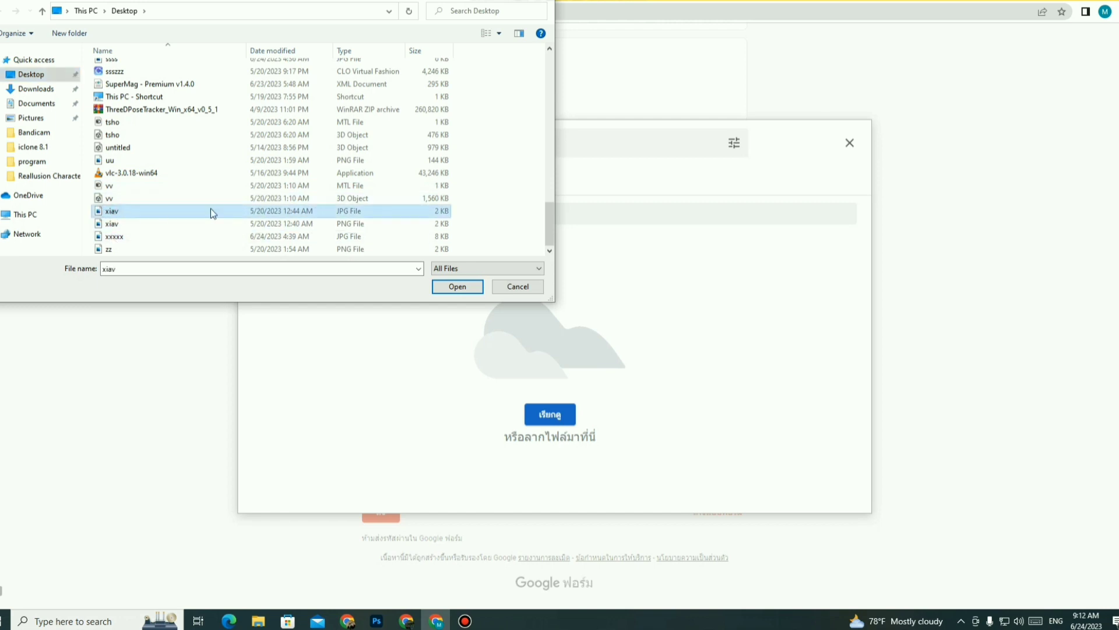
{"action": "left_click", "coordinate": [459, 286]}
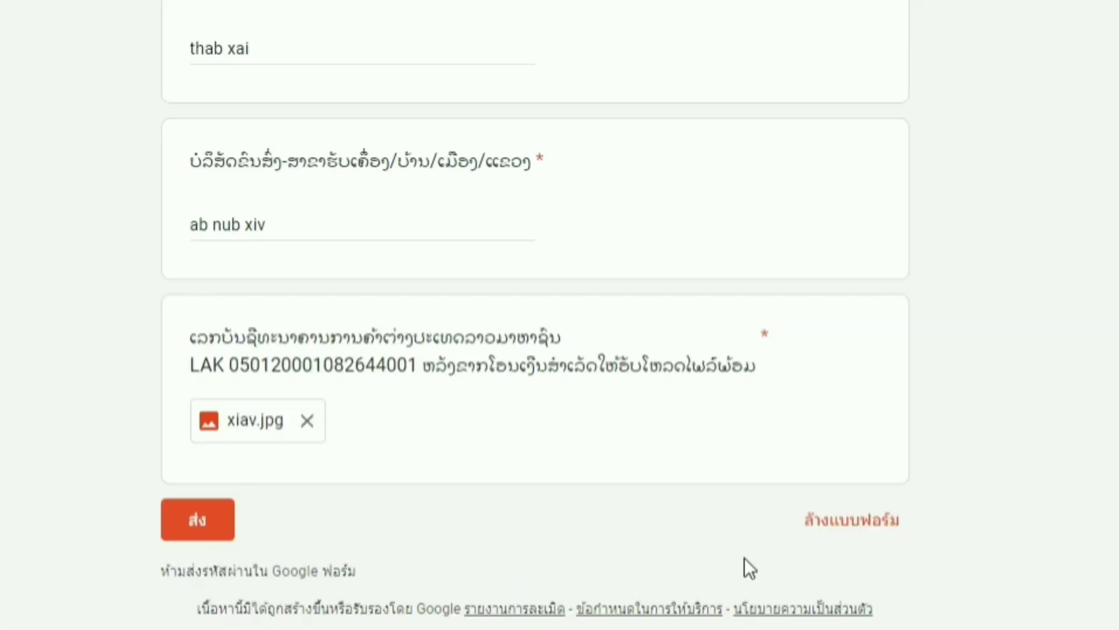
- Submit the order form, then check the Blogger tab and the confirmation page
{"action": "left_click", "coordinate": [206, 521]}
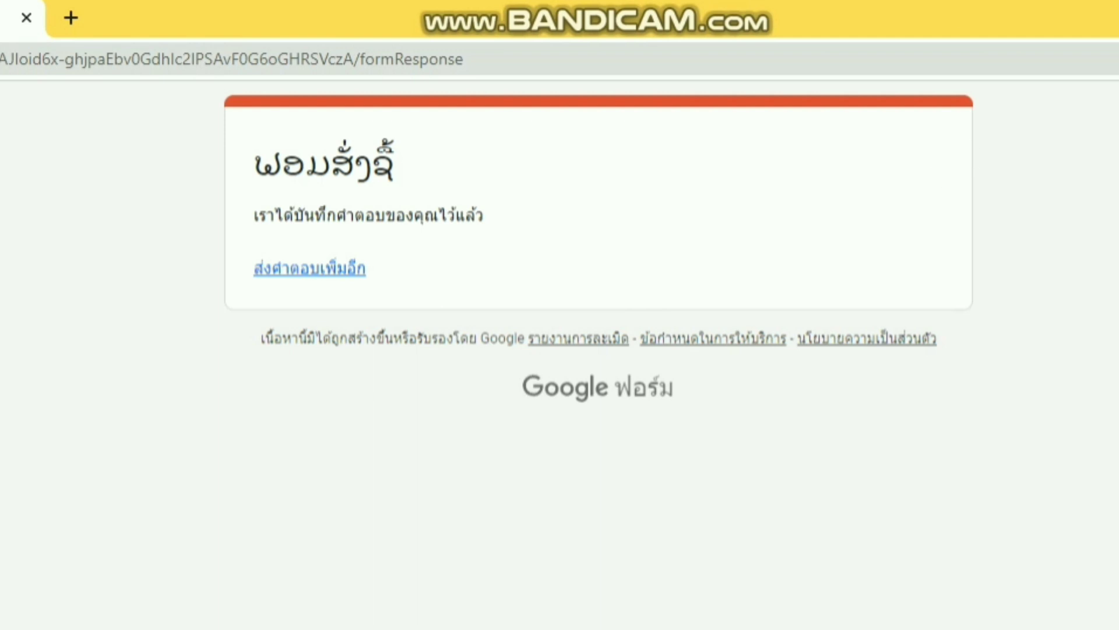
{"action": "left_click", "coordinate": [88, 10]}
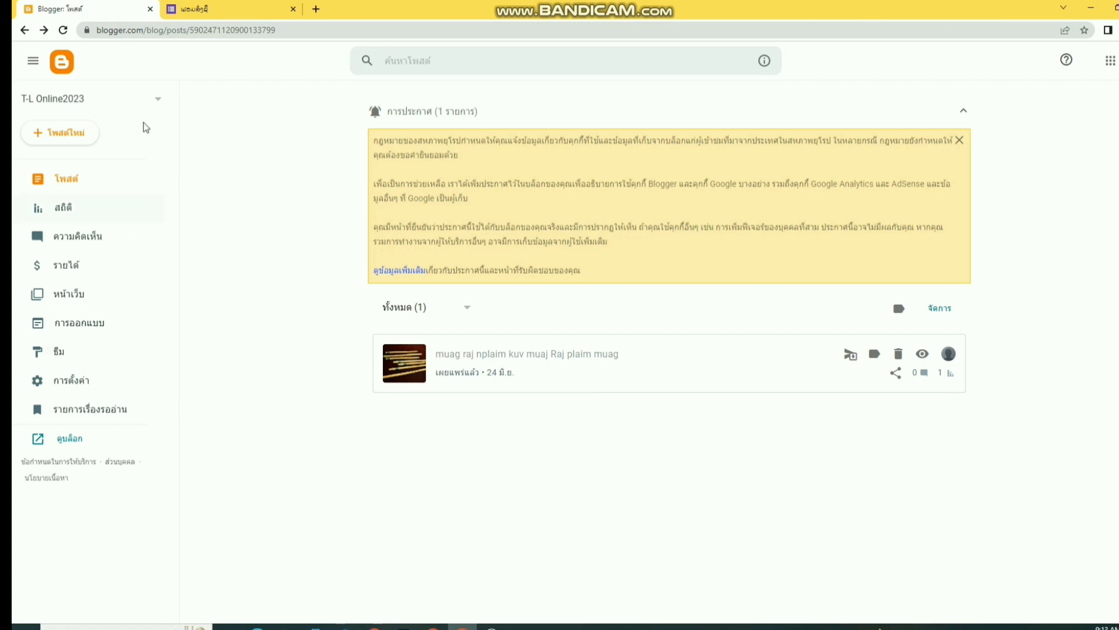
{"action": "left_click", "coordinate": [208, 16]}
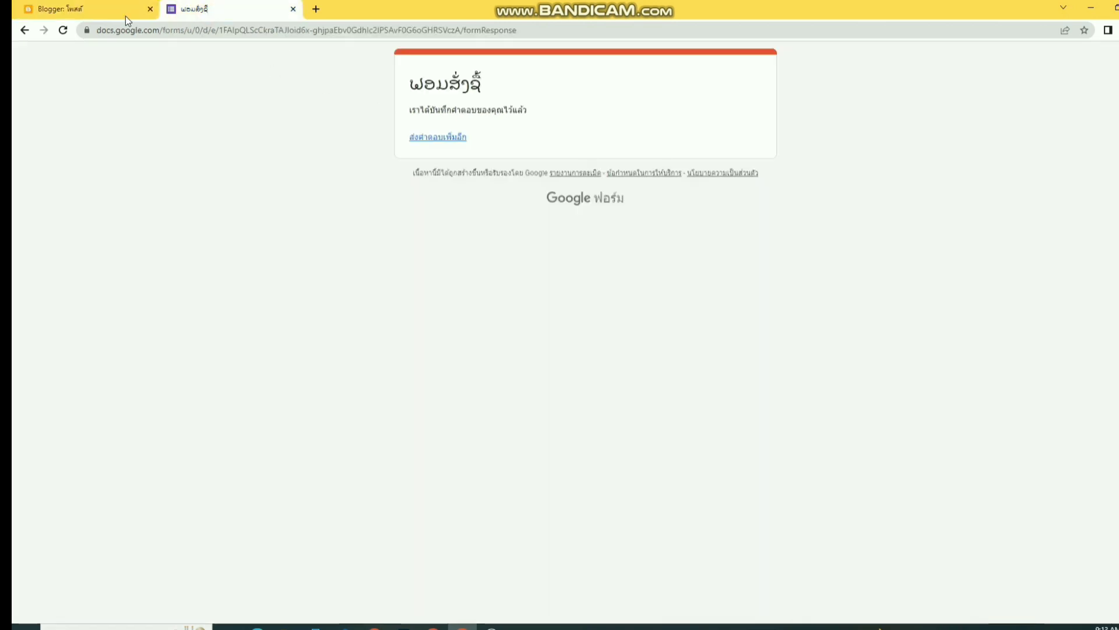
{"action": "left_click", "coordinate": [99, 10]}
{"action": "left_click", "coordinate": [923, 354]}
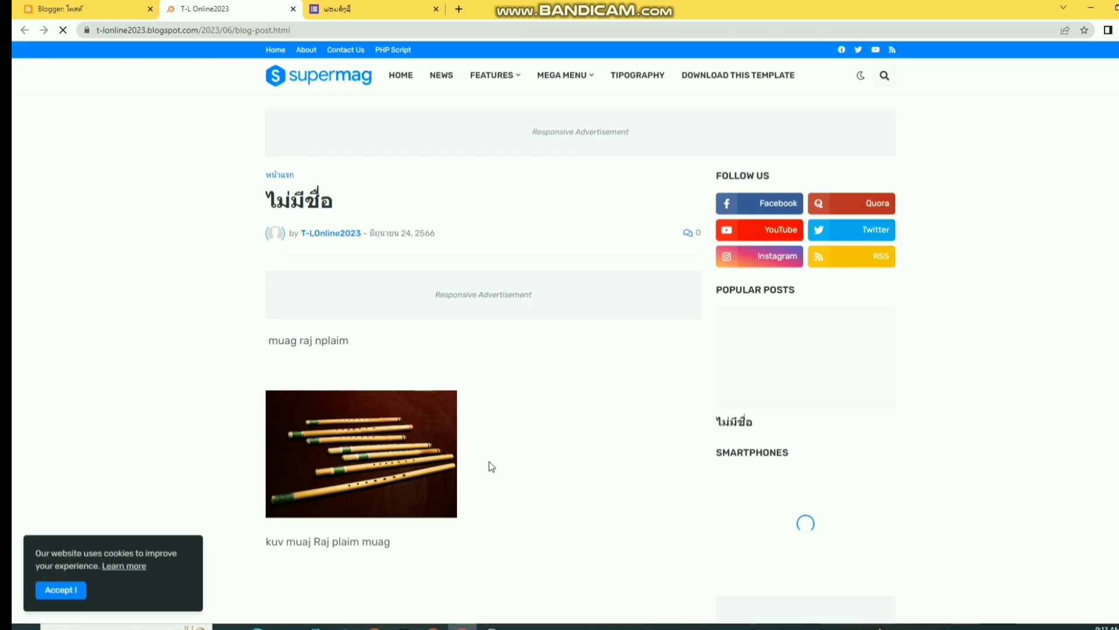
{"action": "scroll", "coordinate": [489, 466], "scroll_direction": "down", "scroll_amount": 4}
{"action": "scroll", "coordinate": [491, 481], "scroll_direction": "down", "scroll_amount": 3}
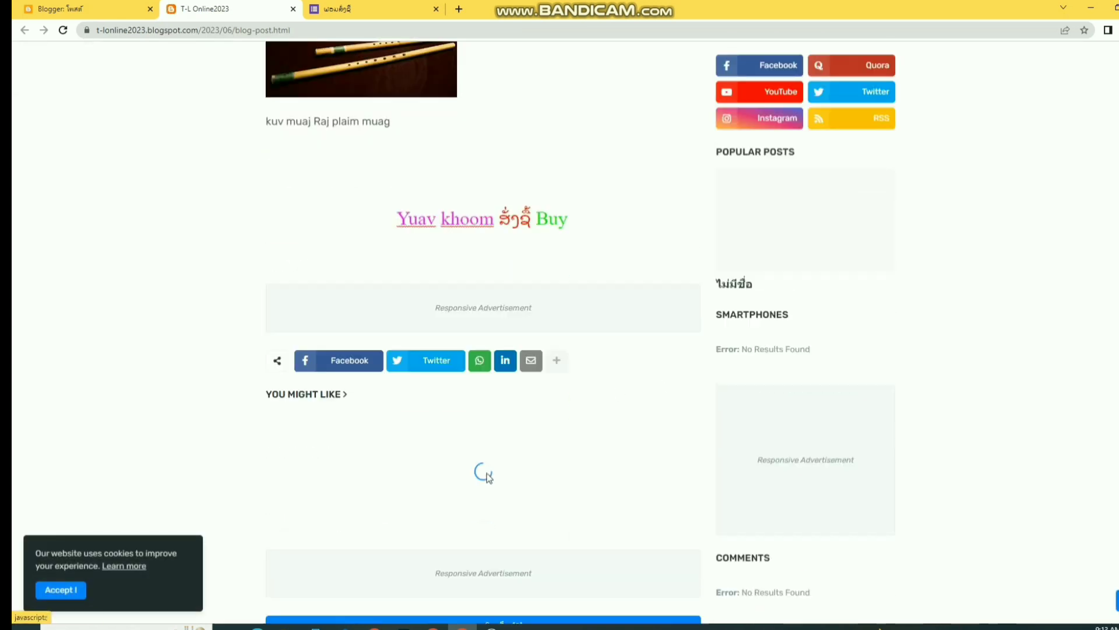
{"action": "left_click", "coordinate": [522, 221]}
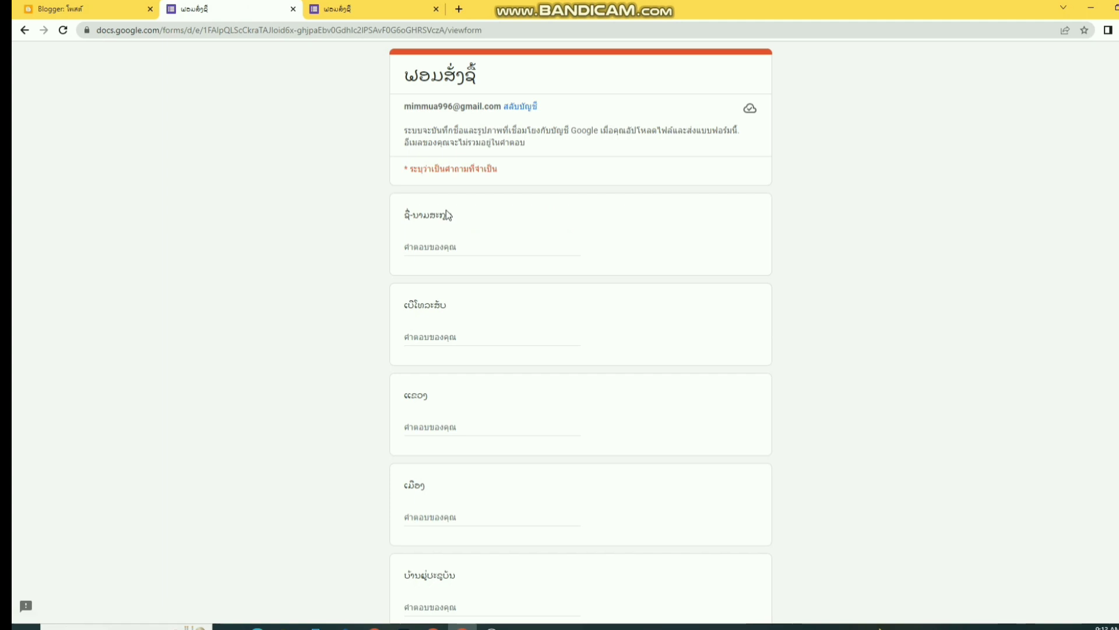
{"action": "scroll", "coordinate": [495, 407], "scroll_direction": "down", "scroll_amount": 4}
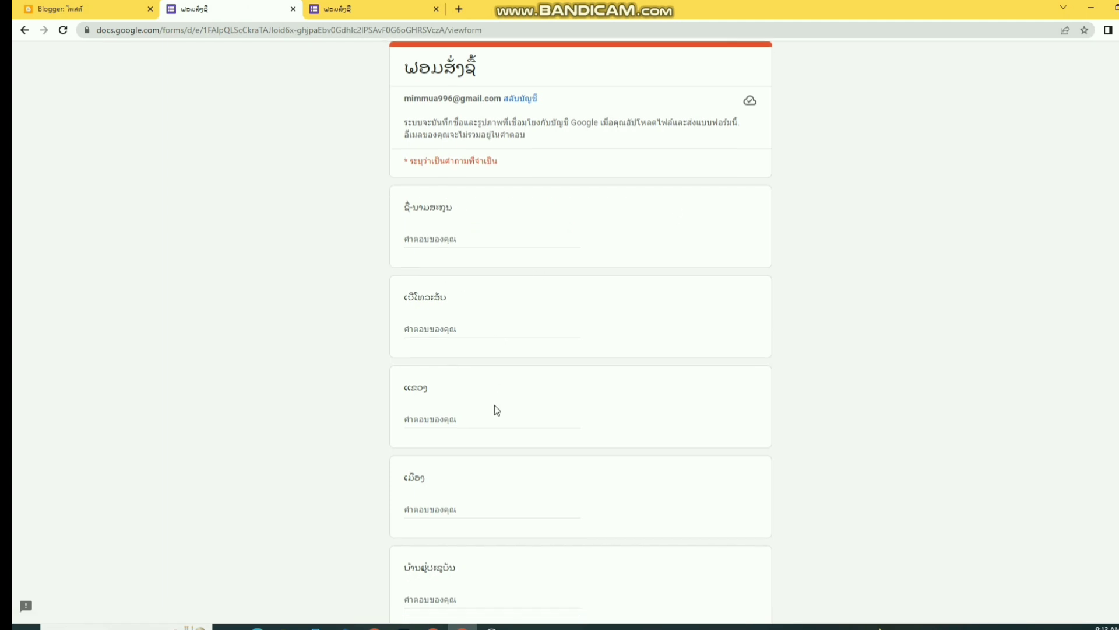
{"action": "left_click", "coordinate": [294, 9]}
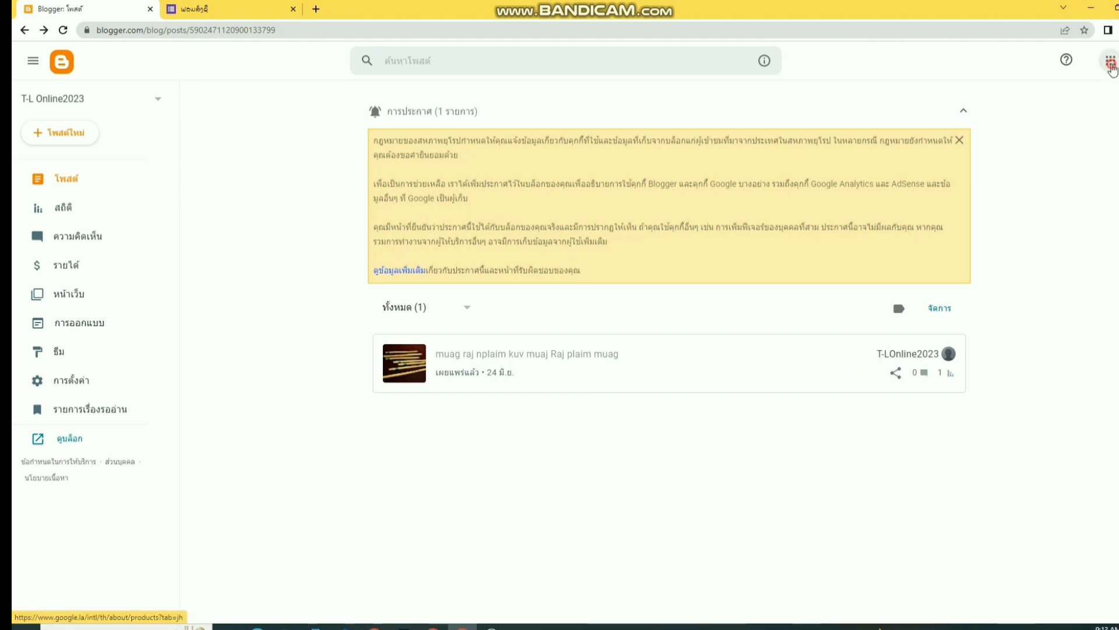
- Open and close the Google apps grid, then switch to the form's confirmation tab
{"action": "left_click", "coordinate": [1110, 65]}
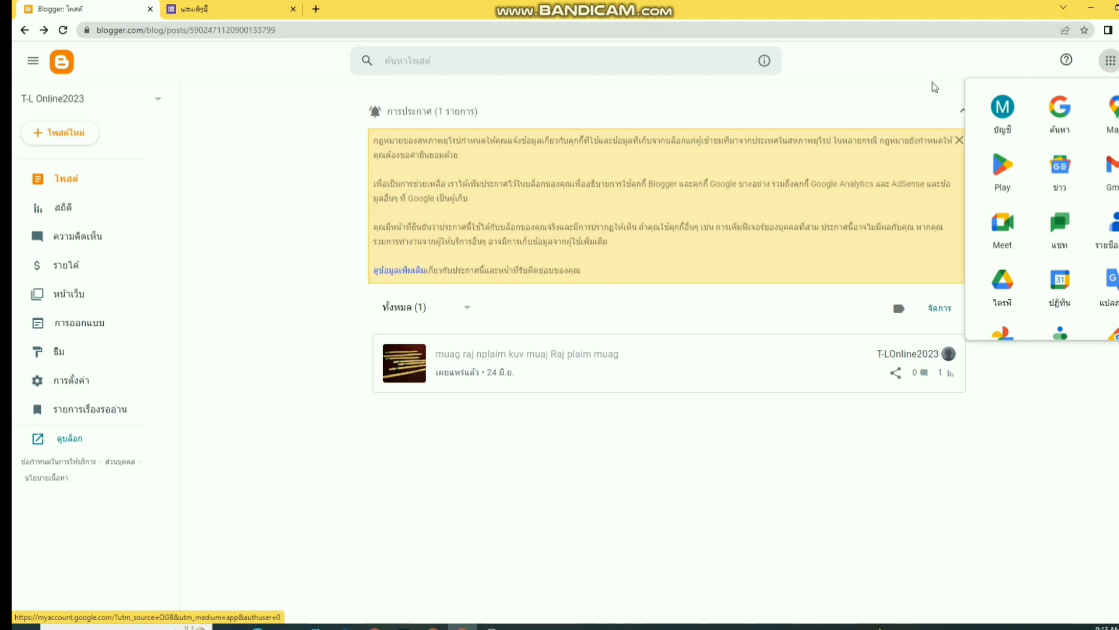
{"action": "left_click", "coordinate": [887, 88]}
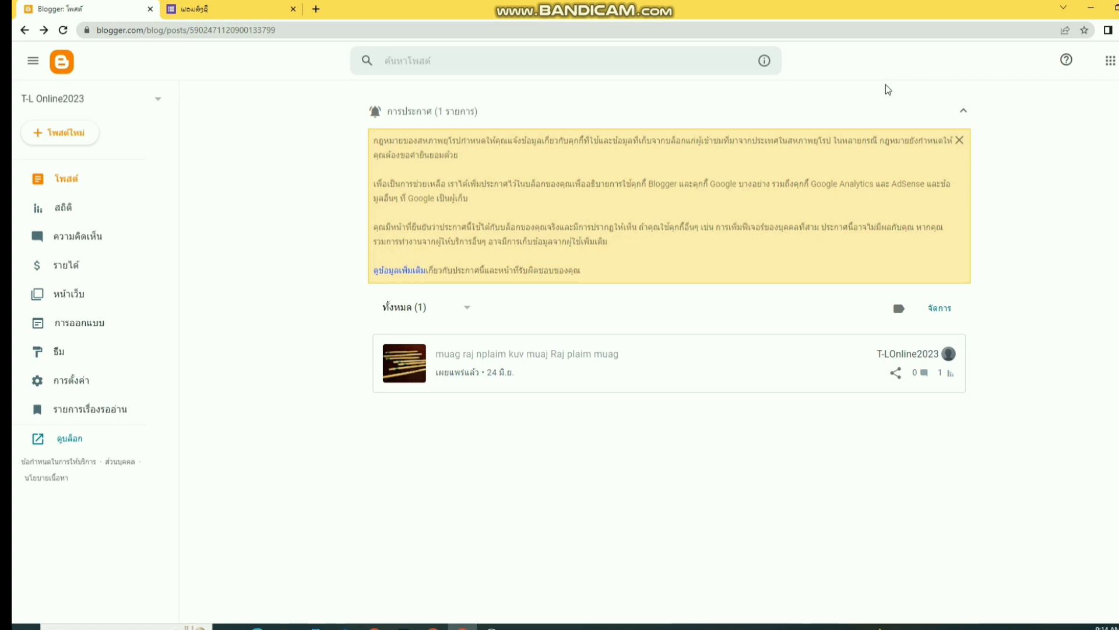
{"action": "key", "text": "ctrl+Tab"}
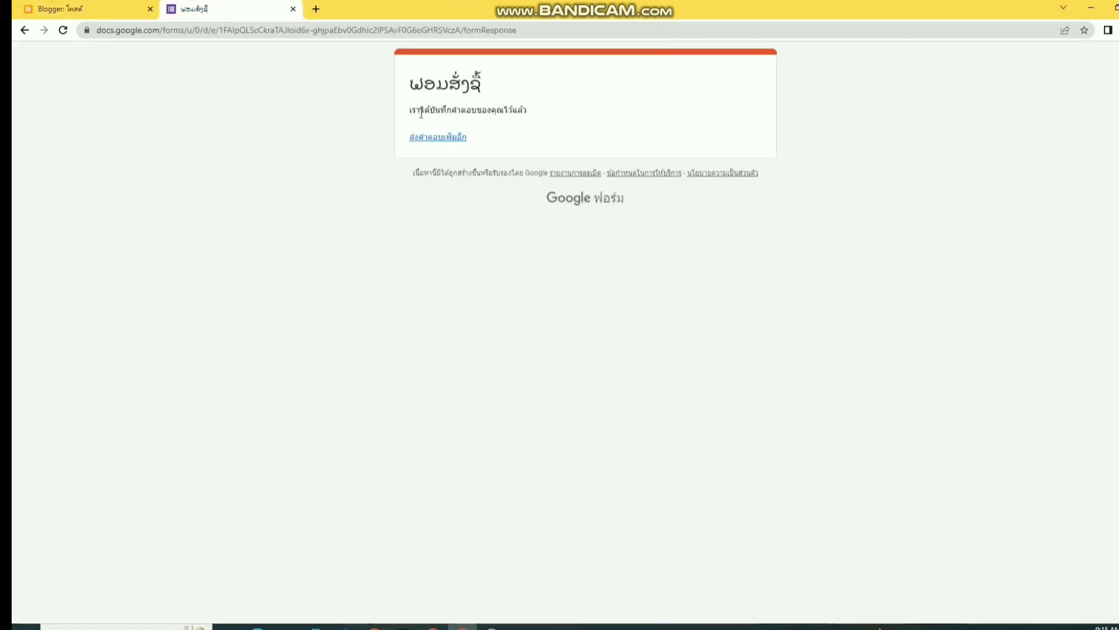
- Open the order form's Responses tab and retry after the error until 3 responses show
{"action": "left_click", "coordinate": [433, 626]}
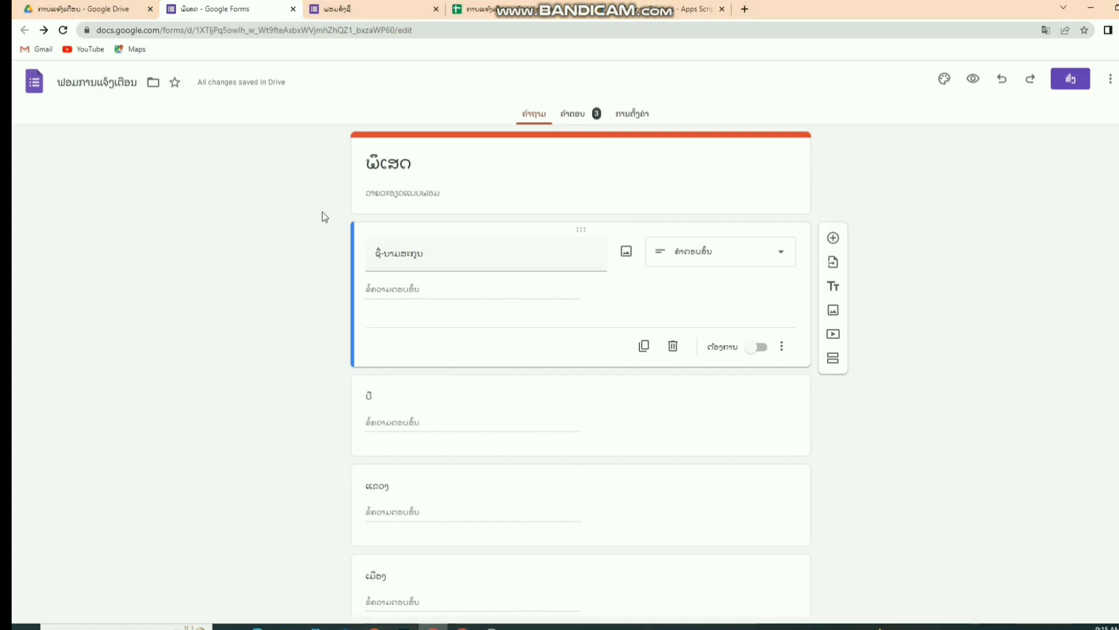
{"action": "left_click", "coordinate": [570, 114]}
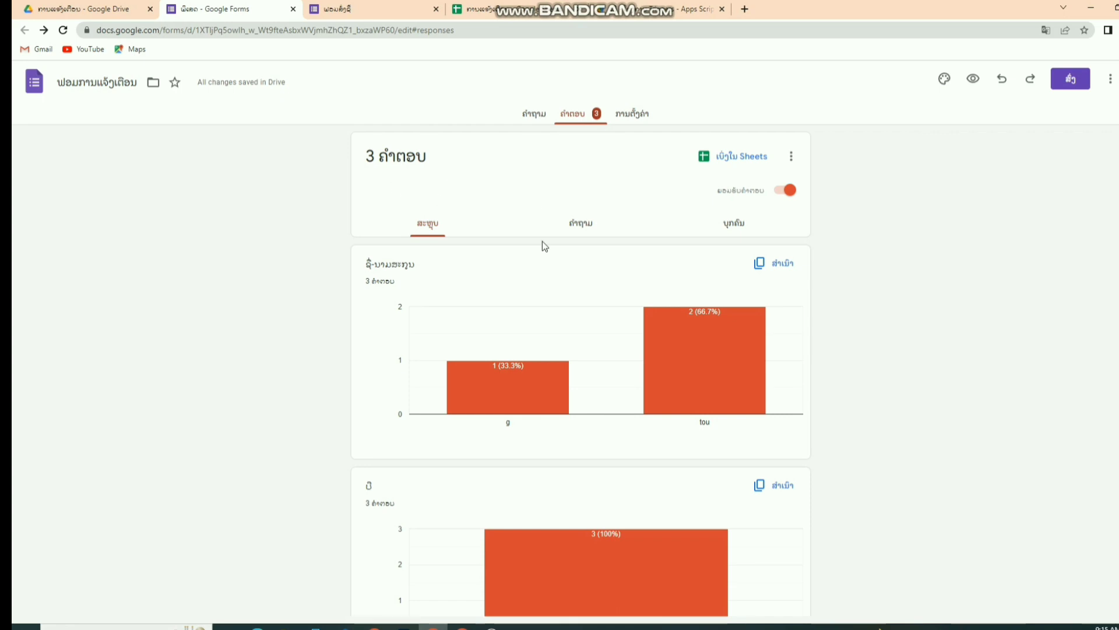
{"action": "scroll", "coordinate": [544, 244], "scroll_direction": "down", "scroll_amount": 4}
{"action": "scroll", "coordinate": [548, 249], "scroll_direction": "down", "scroll_amount": 4}
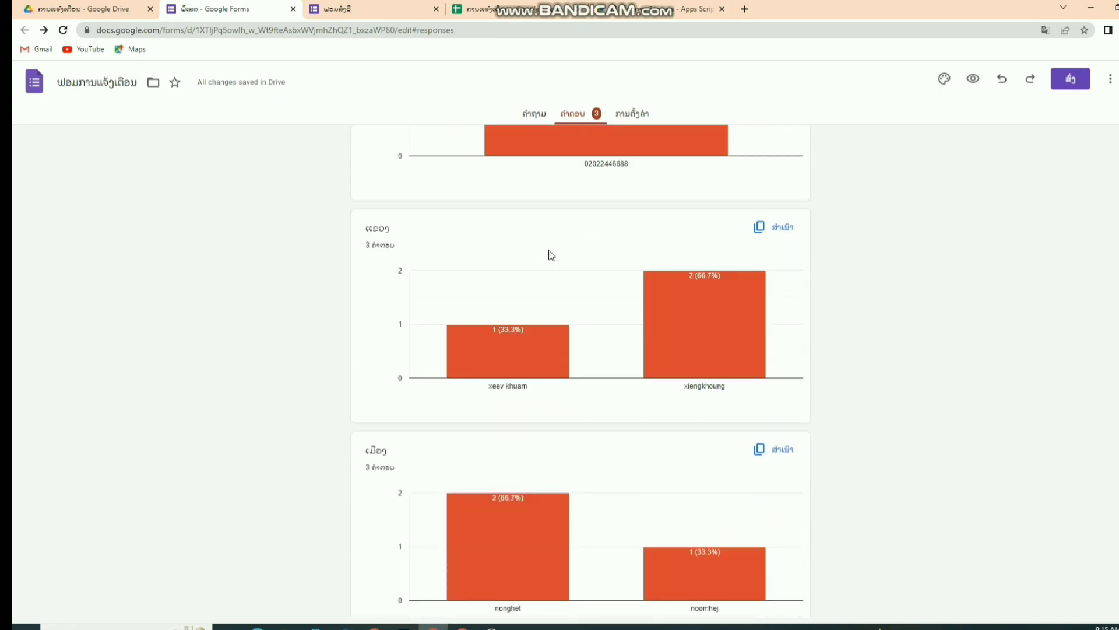
{"action": "scroll", "coordinate": [551, 255], "scroll_direction": "up", "scroll_amount": 10}
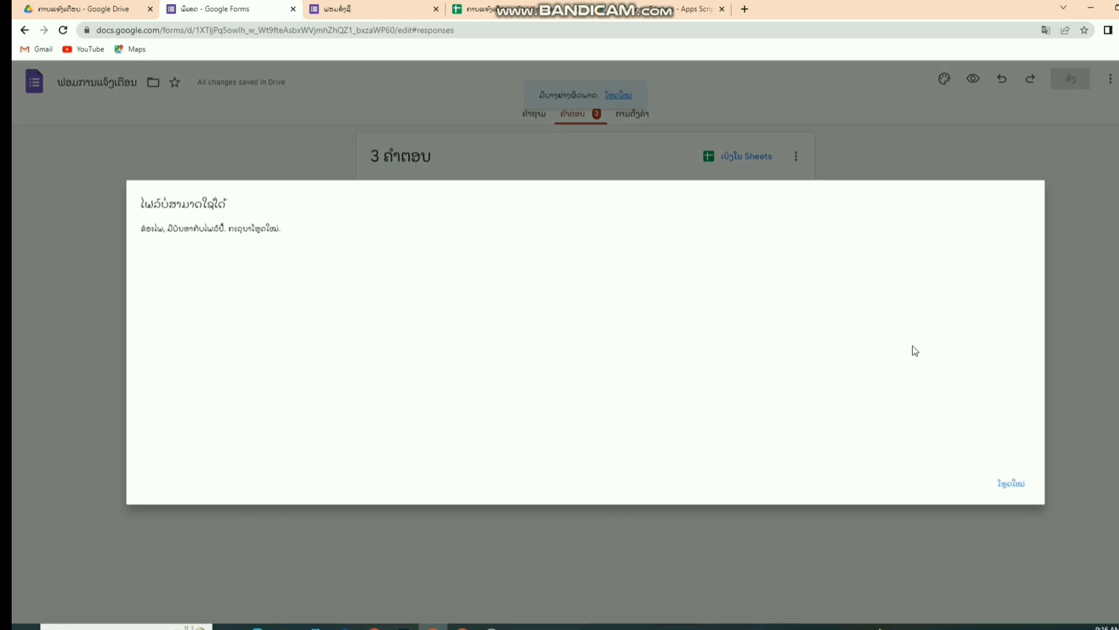
{"action": "left_click", "coordinate": [1013, 483]}
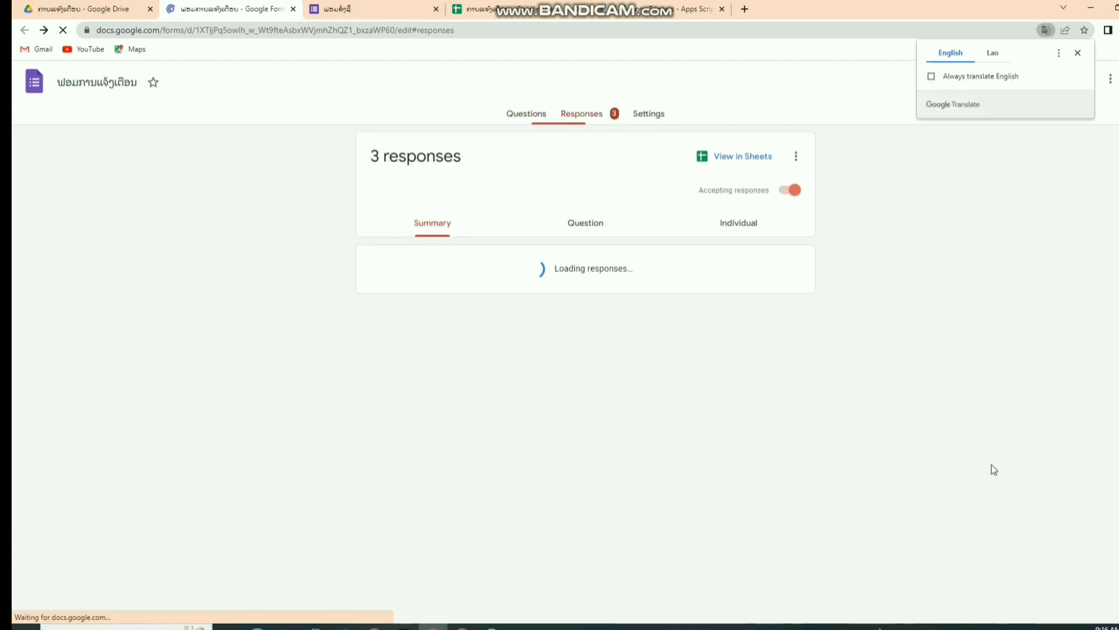
- Scroll through the summary of the 3 collected order responses
{"action": "mouse_move", "coordinate": [721, 352]}
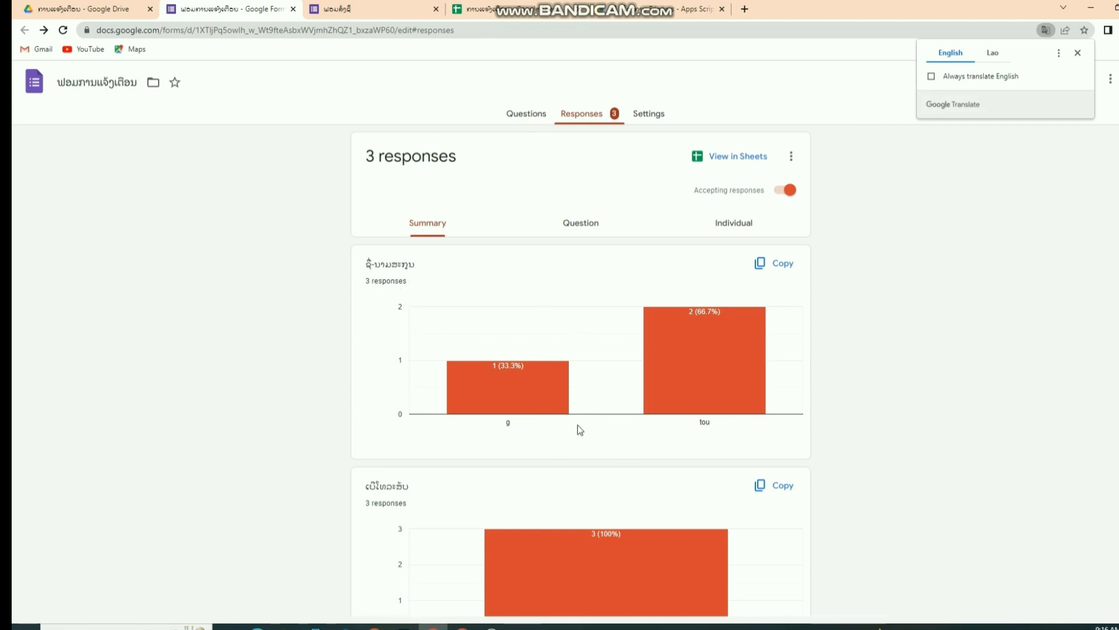
{"action": "scroll", "coordinate": [577, 430], "scroll_direction": "down", "scroll_amount": 5}
{"action": "scroll", "coordinate": [584, 421], "scroll_direction": "down", "scroll_amount": 11}
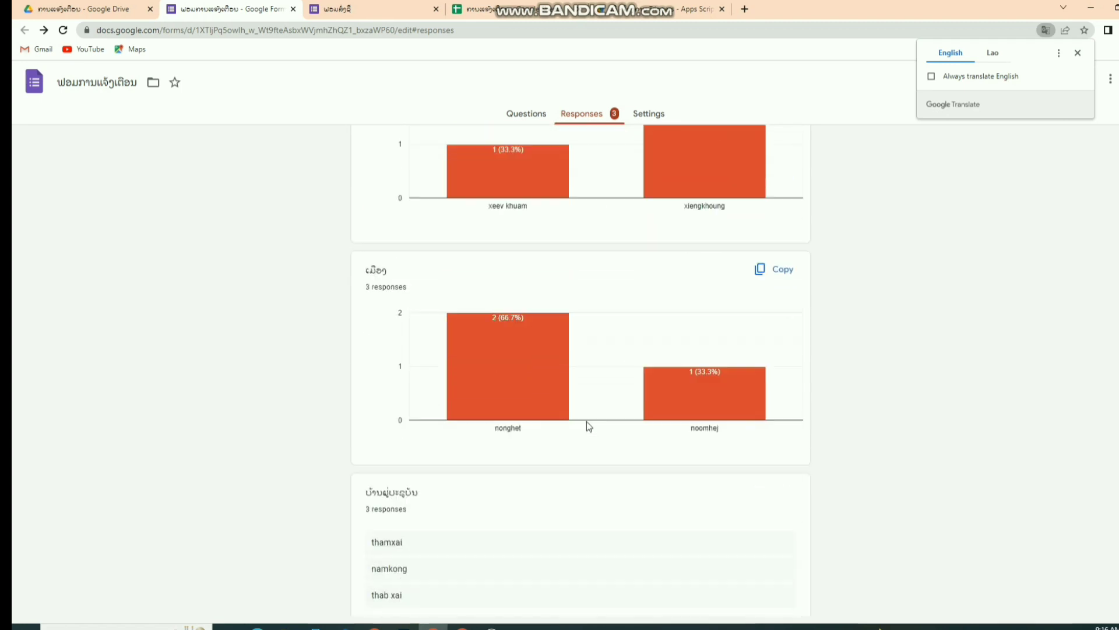
{"action": "scroll", "coordinate": [589, 416], "scroll_direction": "up", "scroll_amount": 3}
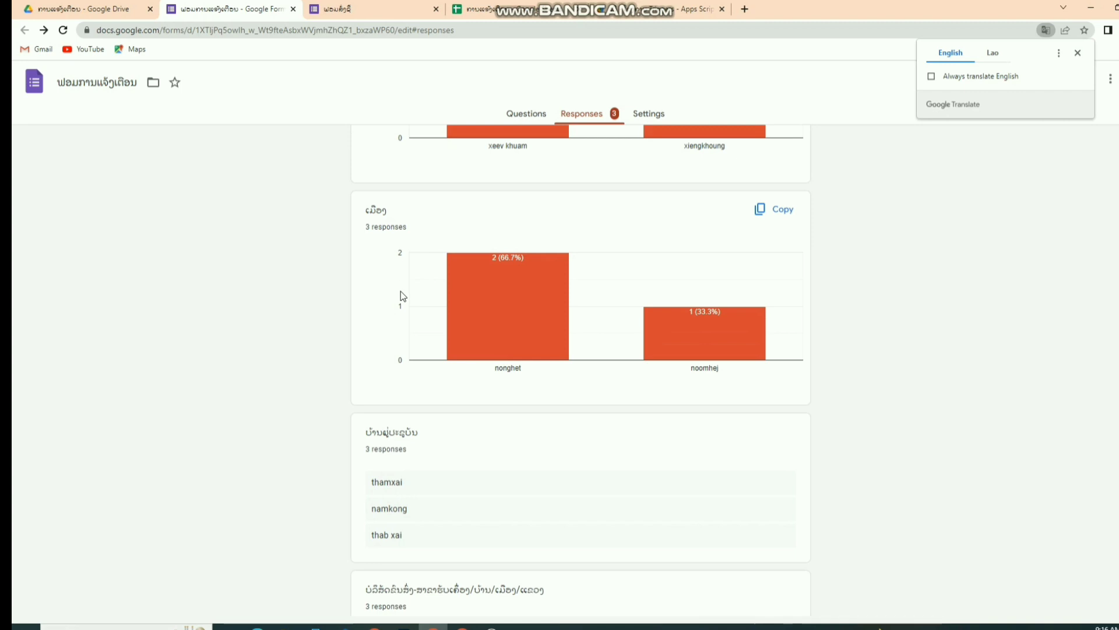
{"action": "mouse_move", "coordinate": [456, 355]}
{"action": "scroll", "coordinate": [599, 415], "scroll_direction": "down", "scroll_amount": 4}
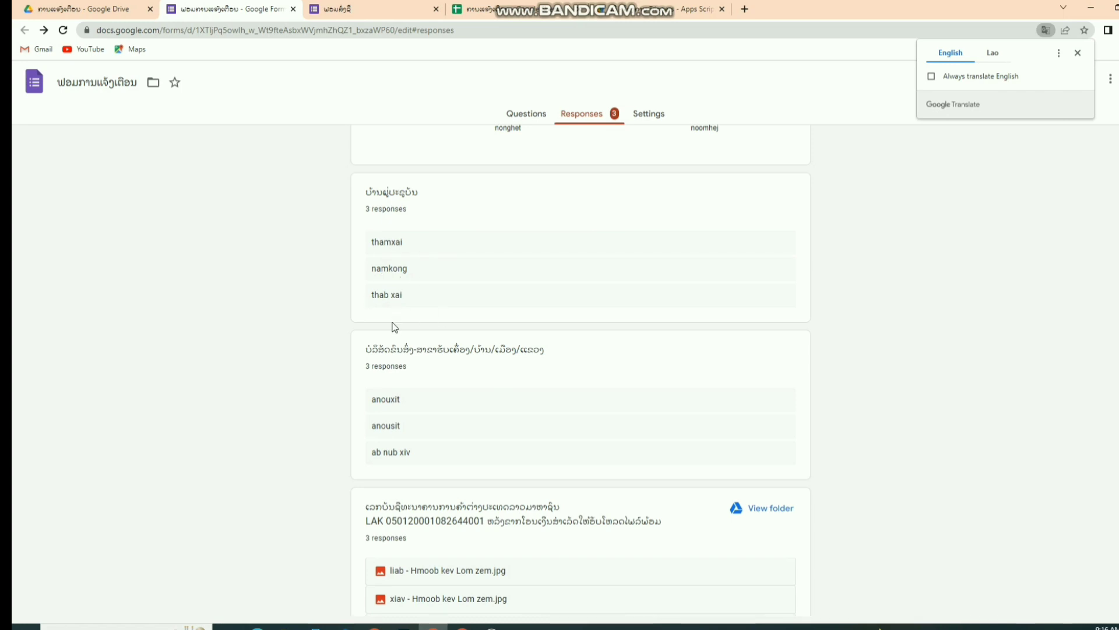
{"action": "scroll", "coordinate": [407, 365], "scroll_direction": "down", "scroll_amount": 2}
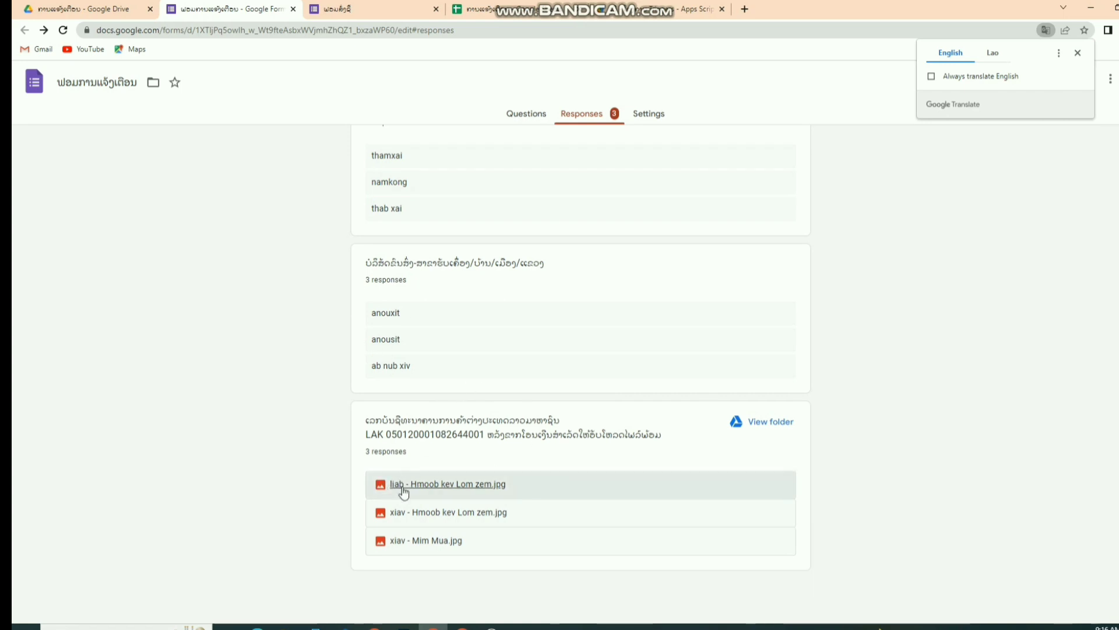
{"action": "left_click", "coordinate": [420, 541]}
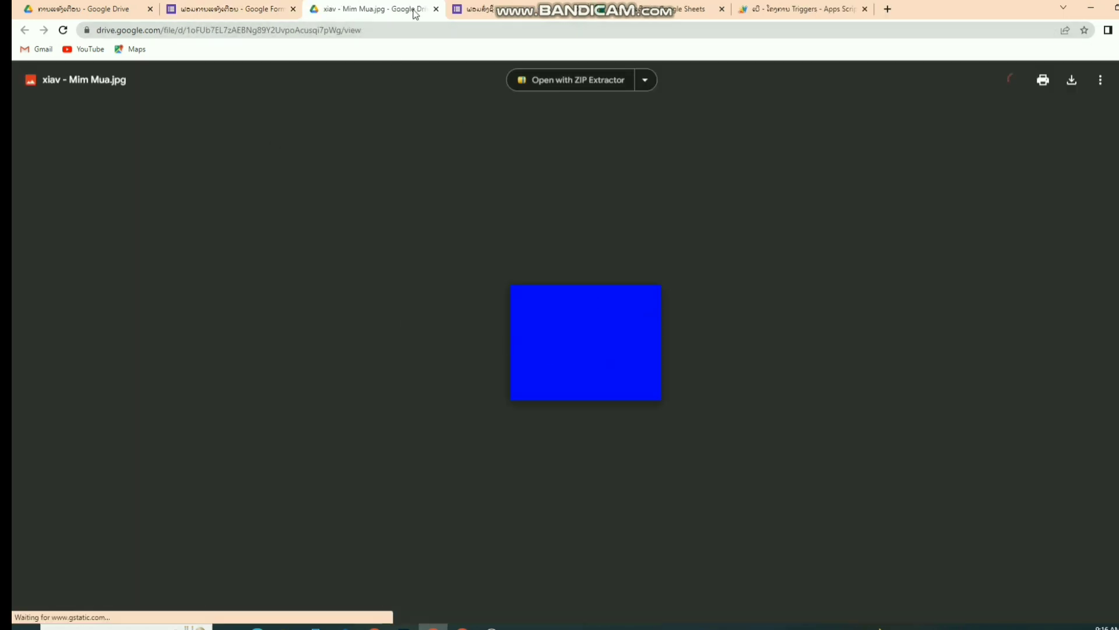
{"action": "left_click", "coordinate": [436, 9]}
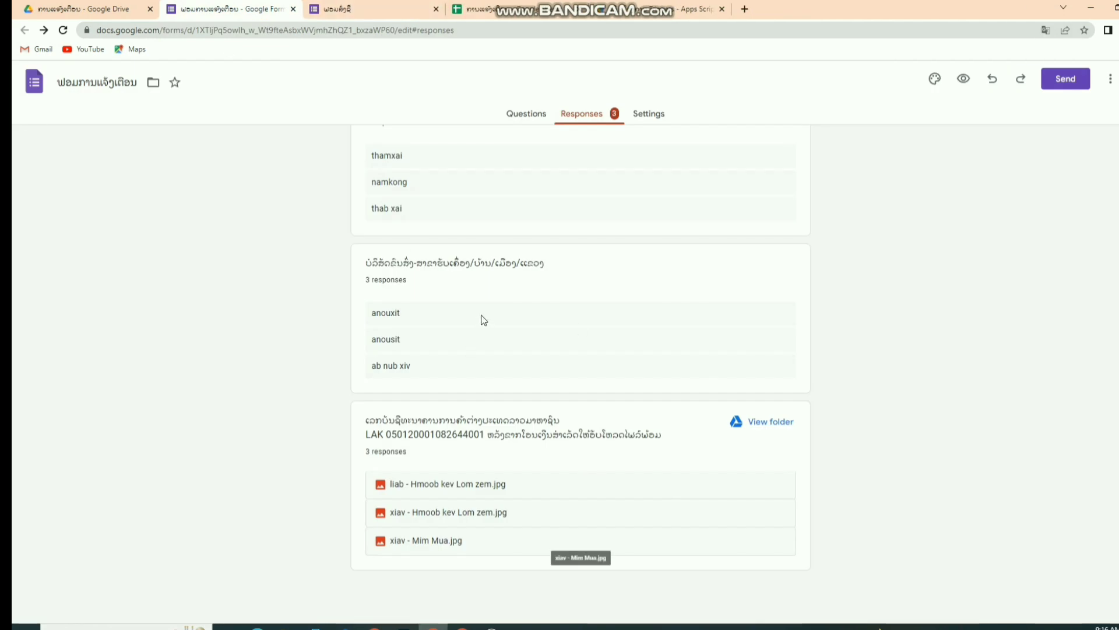
{"action": "scroll", "coordinate": [483, 319], "scroll_direction": "up", "scroll_amount": 15}
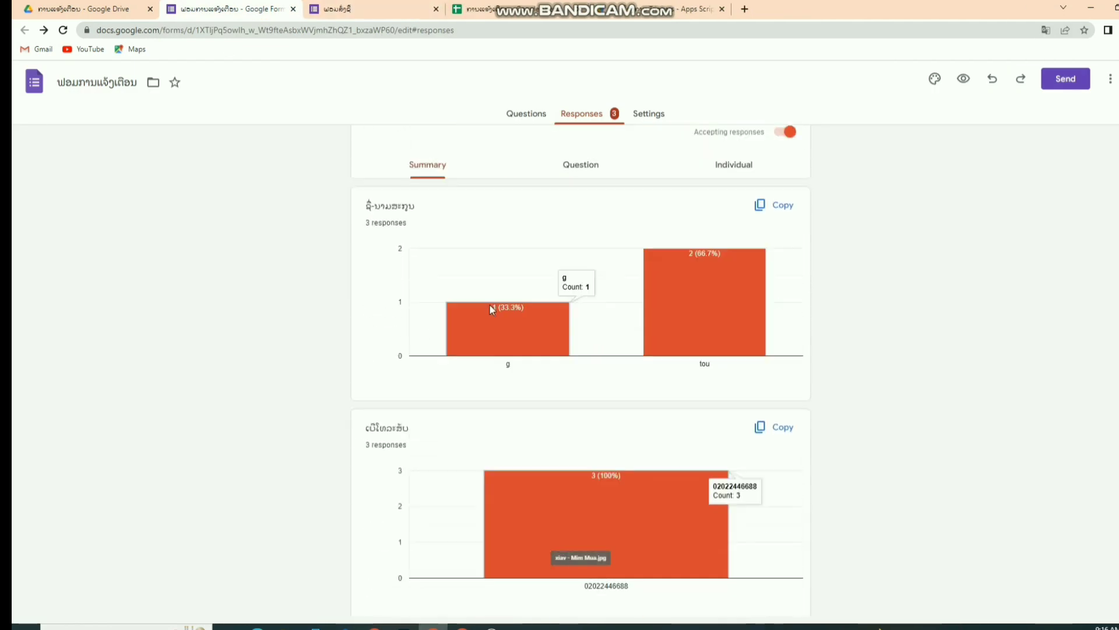
{"action": "scroll", "coordinate": [489, 306], "scroll_direction": "up", "scroll_amount": 1}
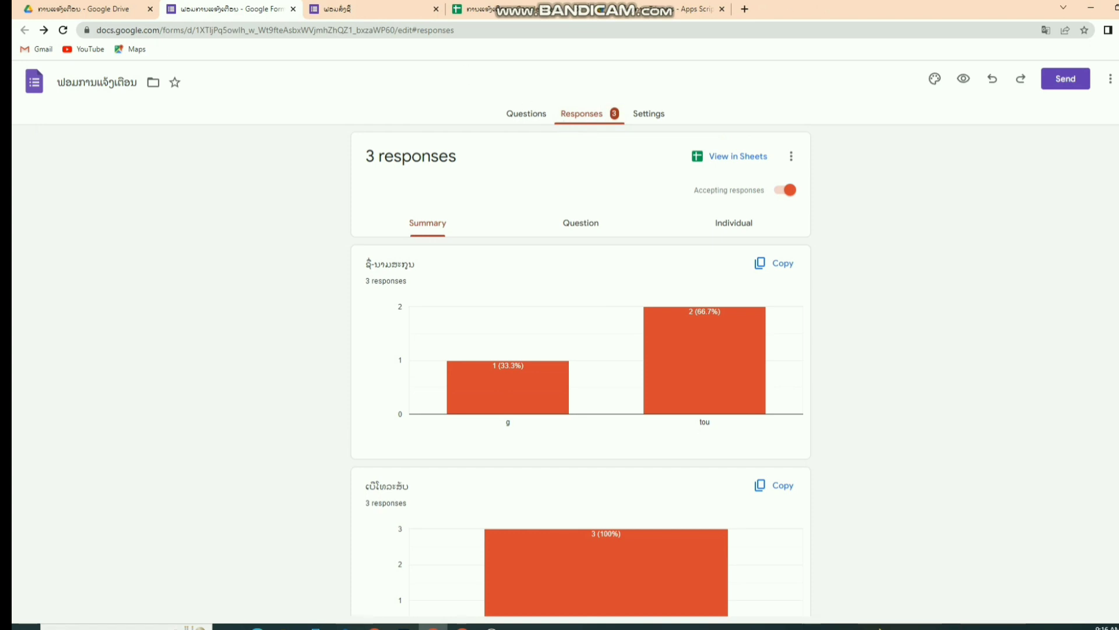
{"action": "left_click", "coordinate": [641, 9]}
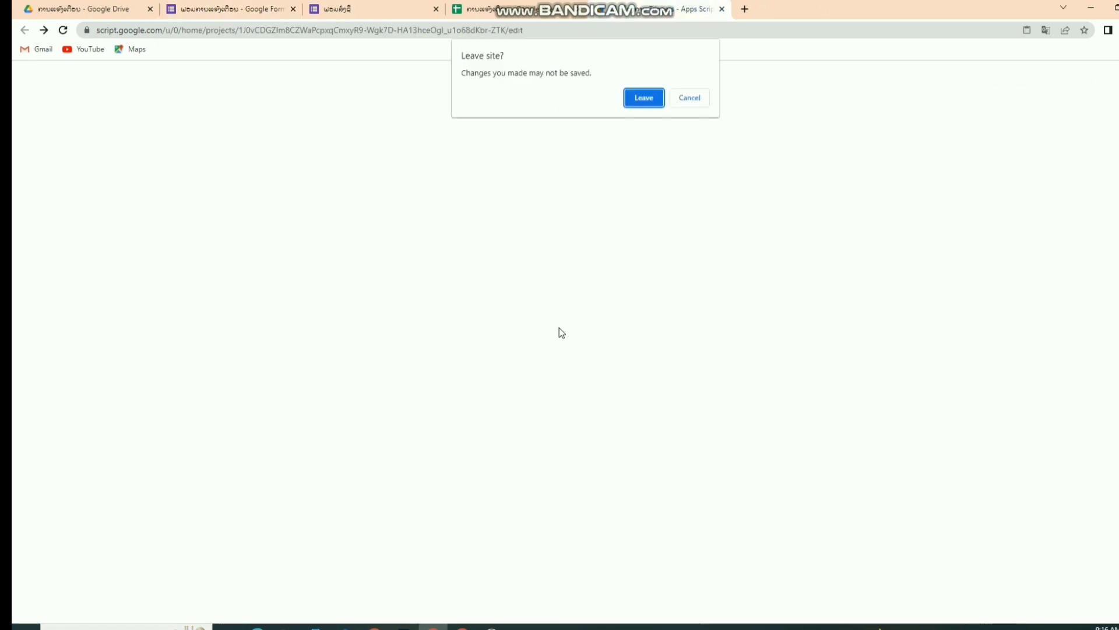
- Leave Apps Script, preview the published flute post and confirm its Buy link opens the order form
{"action": "left_click", "coordinate": [645, 99]}
{"action": "left_click", "coordinate": [645, 99]}
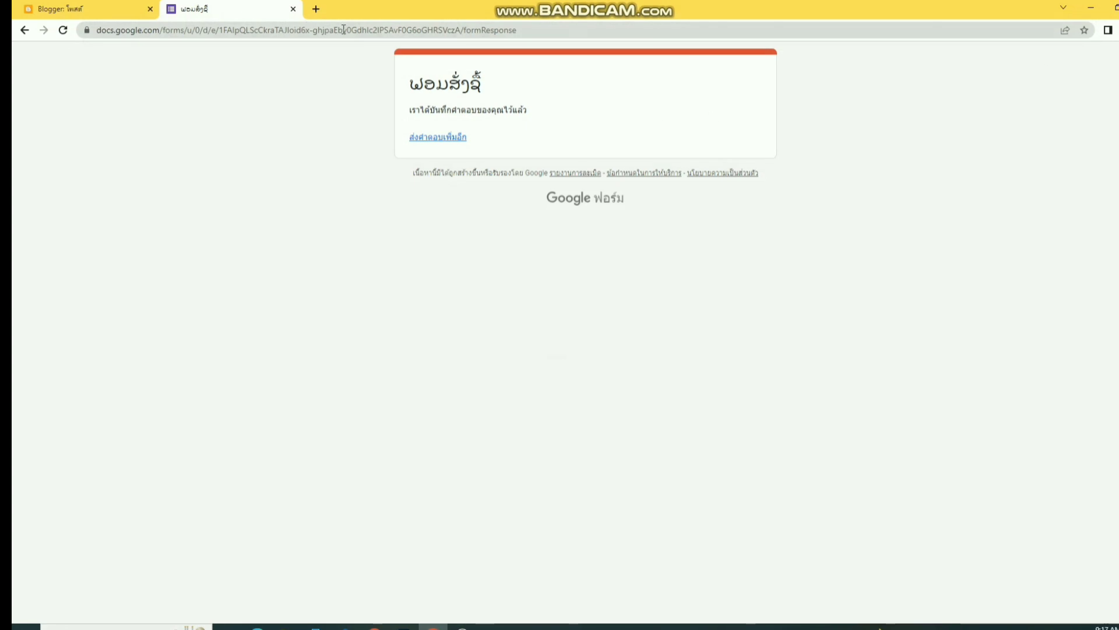
{"action": "left_click", "coordinate": [70, 10]}
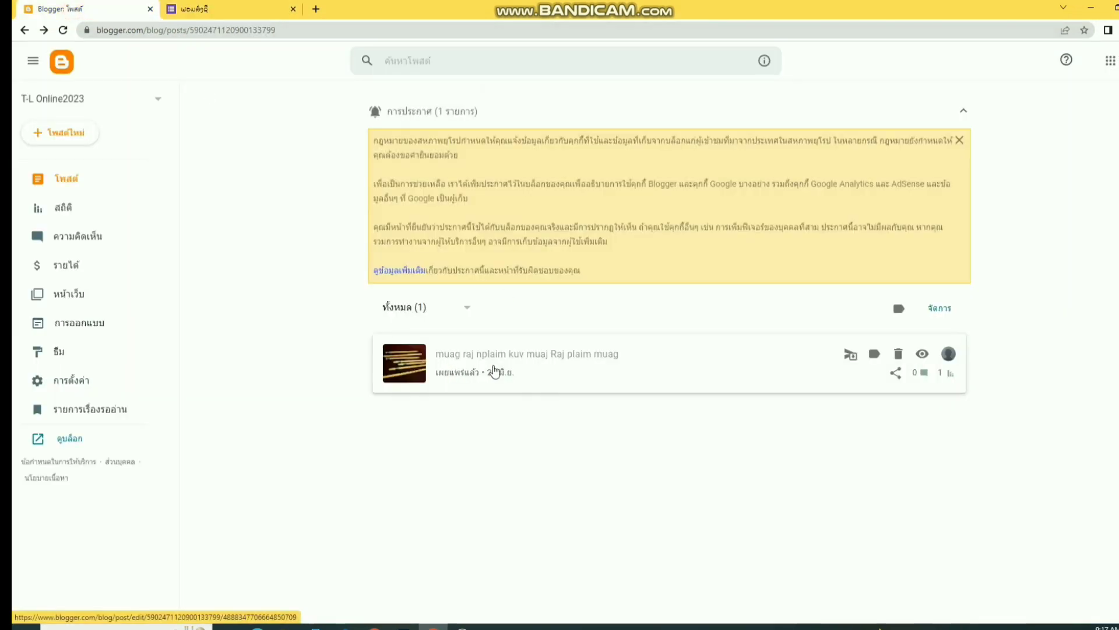
{"action": "left_click", "coordinate": [921, 354]}
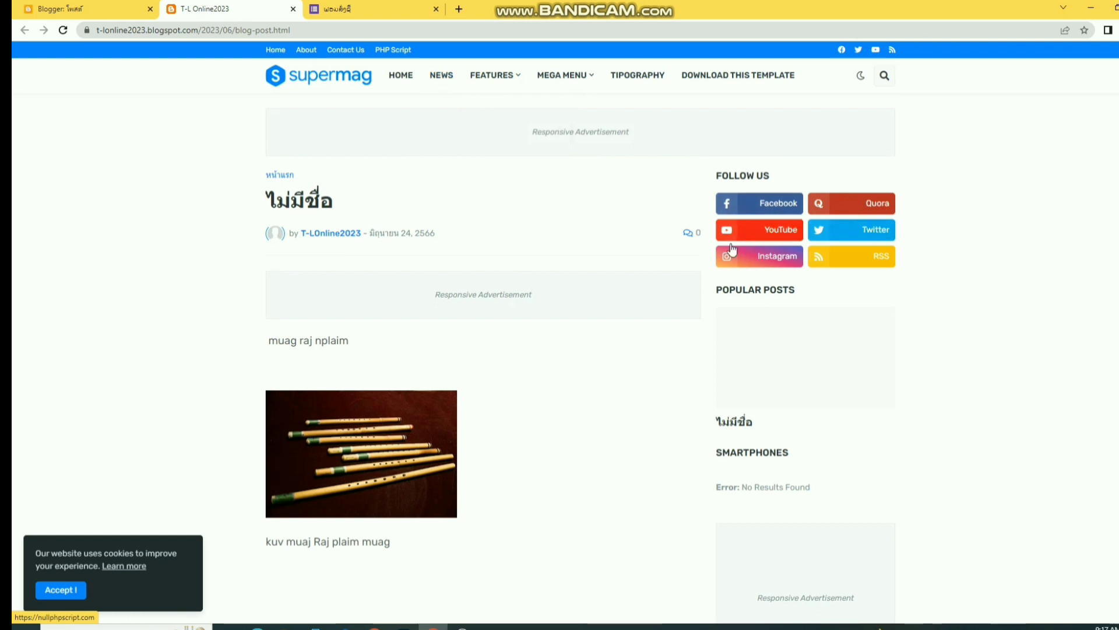
{"action": "scroll", "coordinate": [410, 424], "scroll_direction": "down", "scroll_amount": 2}
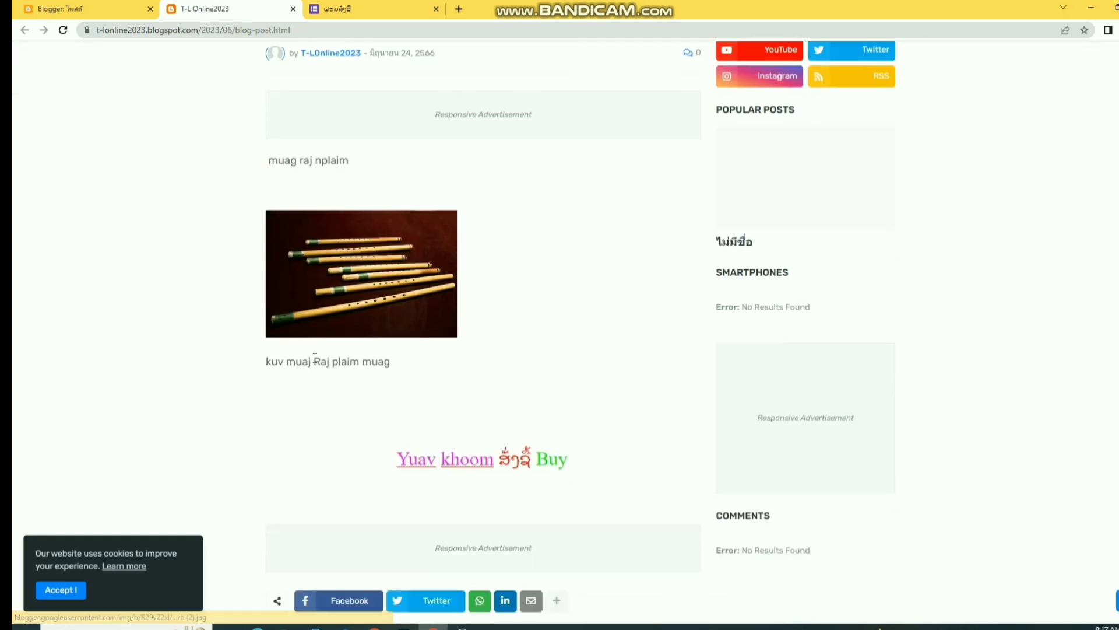
{"action": "scroll", "coordinate": [394, 257], "scroll_direction": "up", "scroll_amount": 1}
{"action": "scroll", "coordinate": [242, 287], "scroll_direction": "down", "scroll_amount": 3}
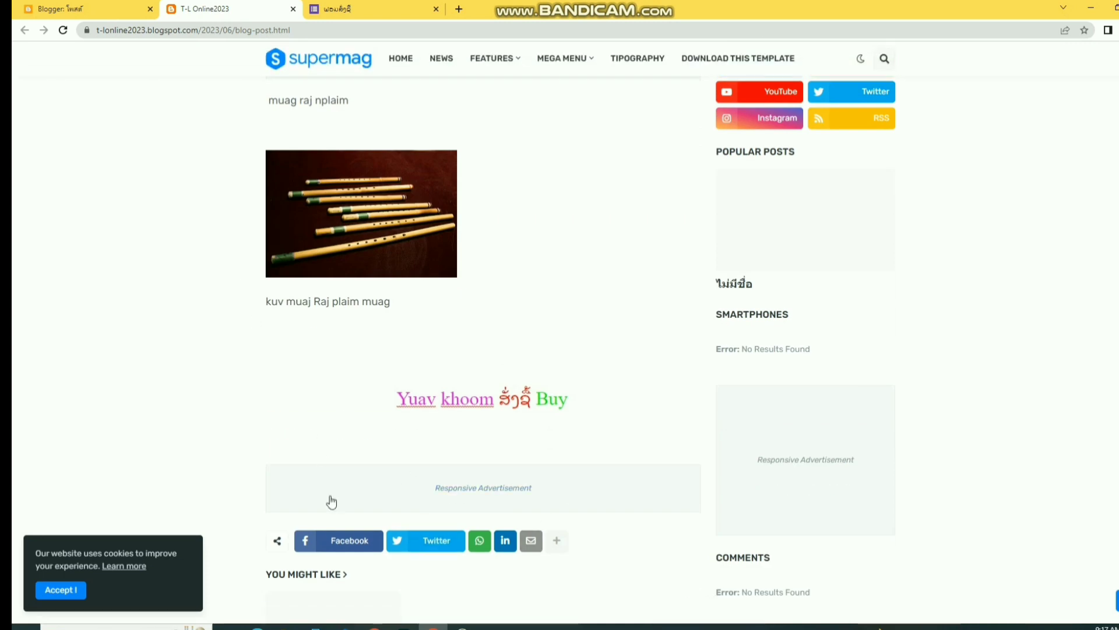
{"action": "left_click", "coordinate": [463, 402]}
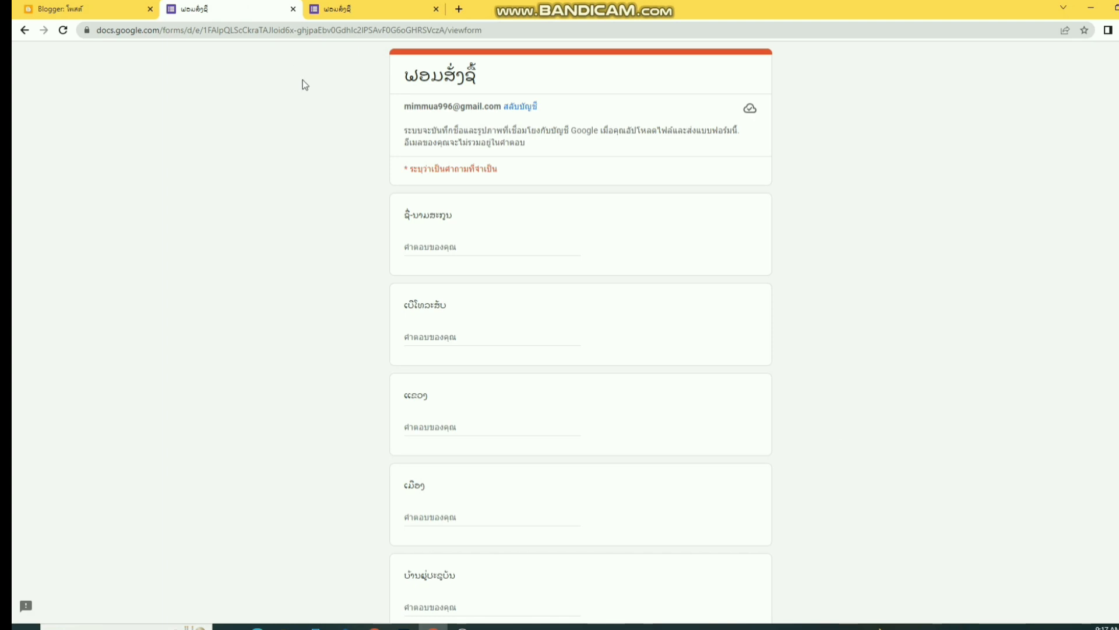
- Close the form tabs and the browser, leaving the Windows desktop showing
{"action": "left_click", "coordinate": [292, 10]}
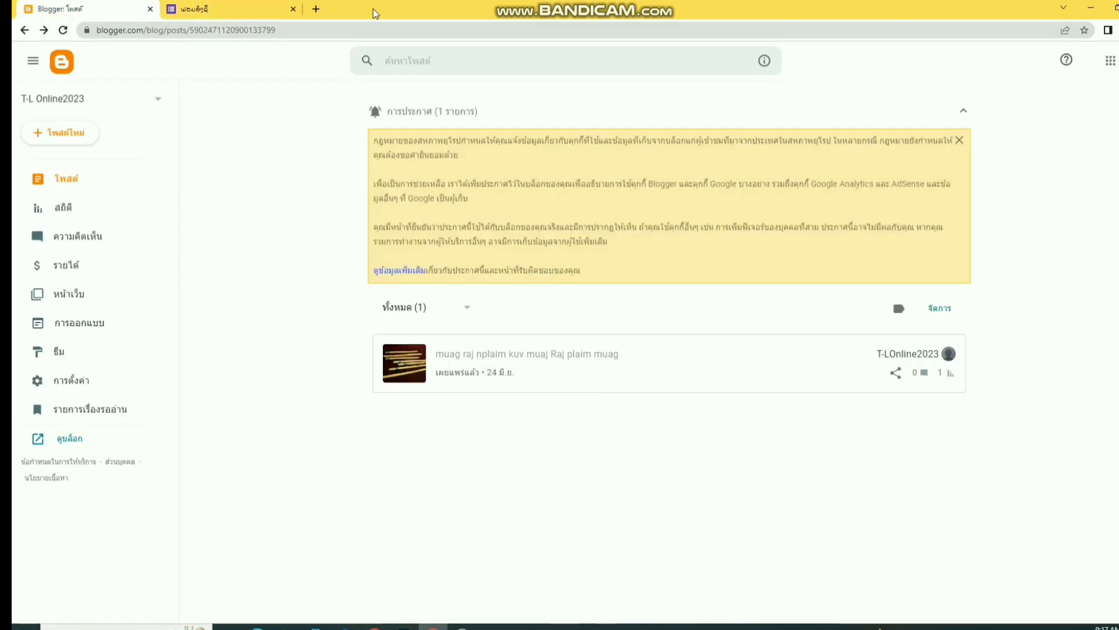
{"action": "left_click", "coordinate": [293, 10]}
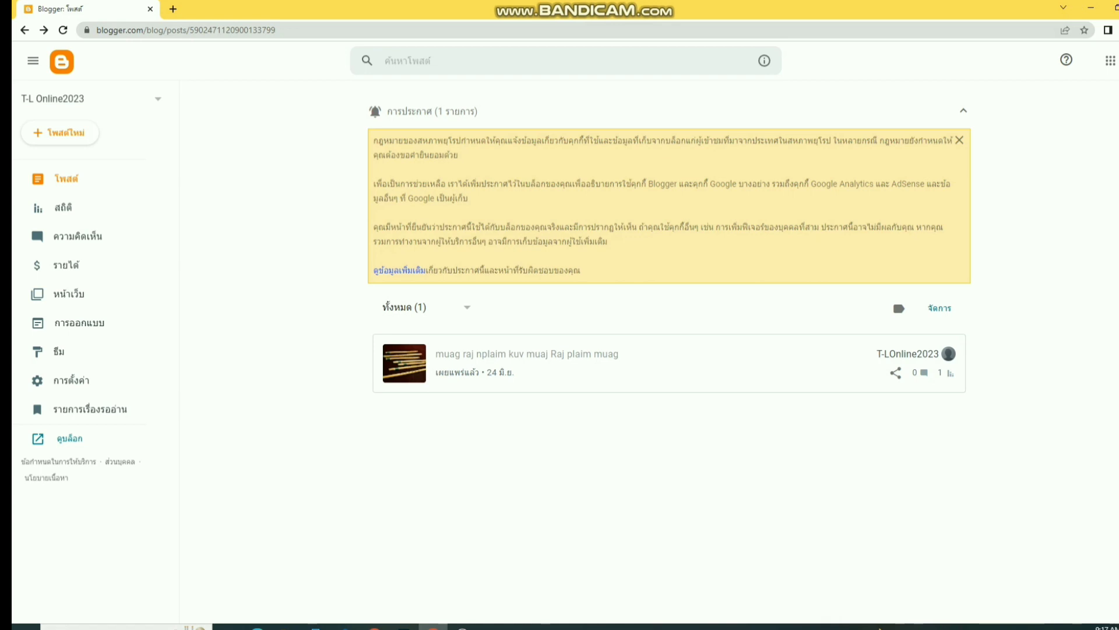
{"action": "key", "text": "alt+F4"}
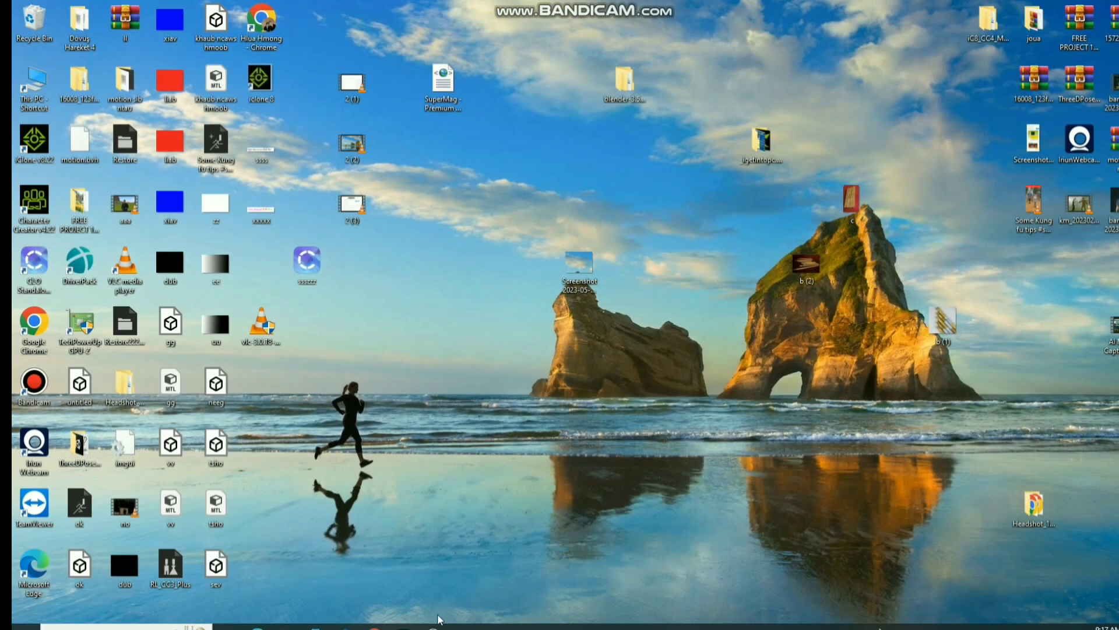
{"action": "mouse_move", "coordinate": [434, 627]}
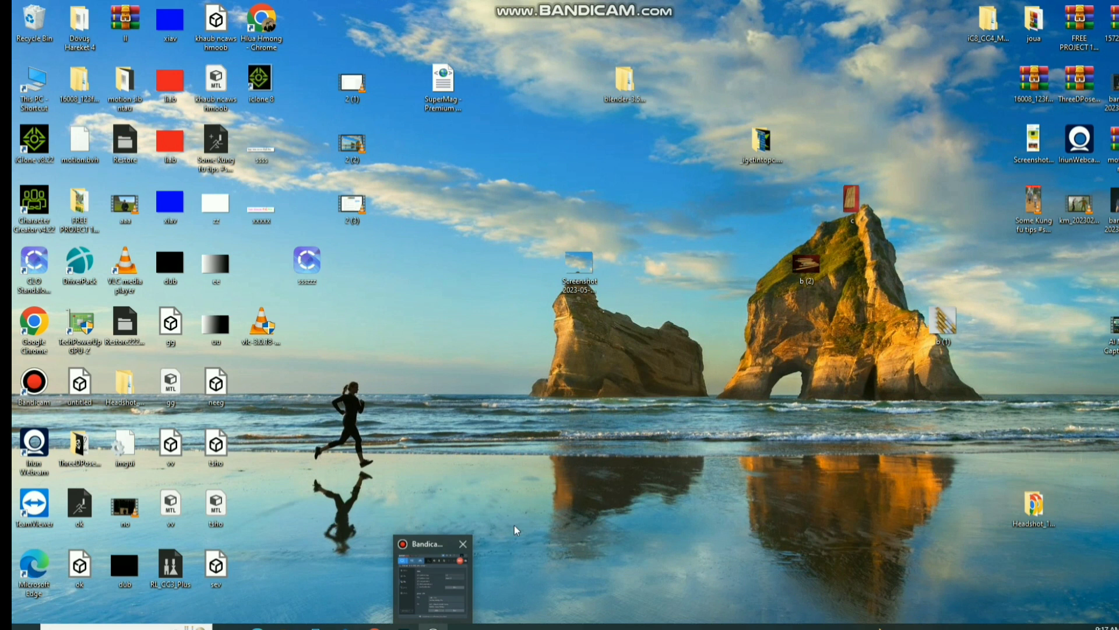
{"action": "mouse_move", "coordinate": [628, 1]}
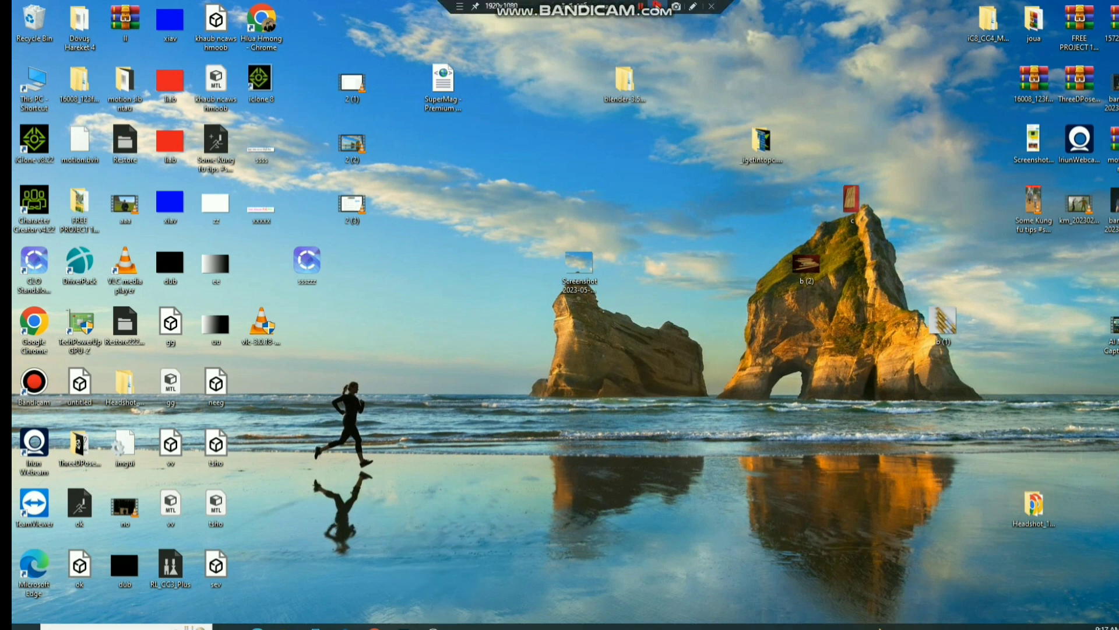